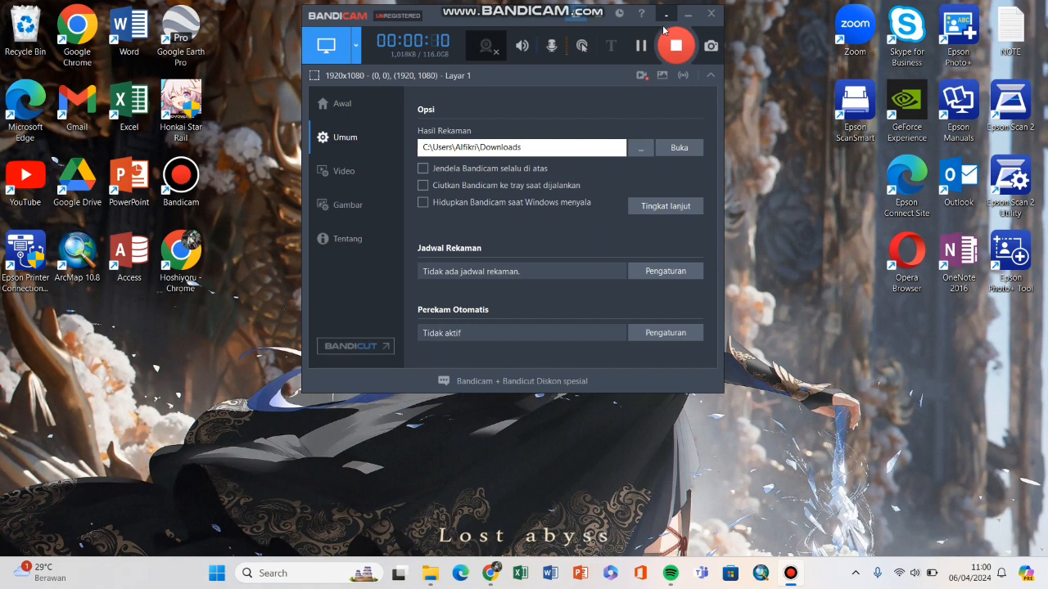
# Step: Minimize Bandicam and bring up the e-Kinerja Daftar SKP page in Chrome
pyautogui.click(666, 14)
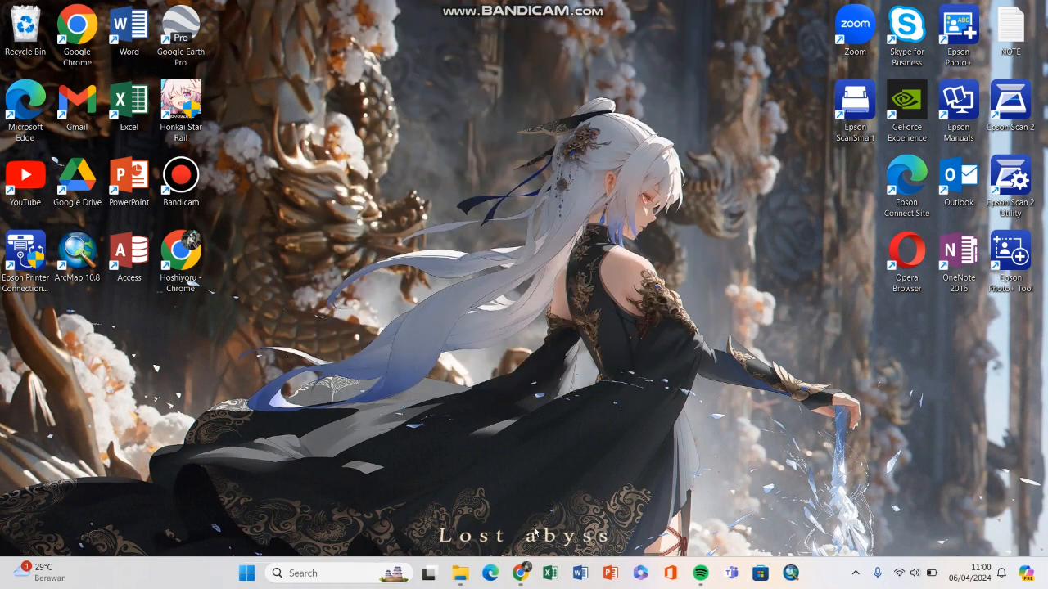
pyautogui.click(520, 573)
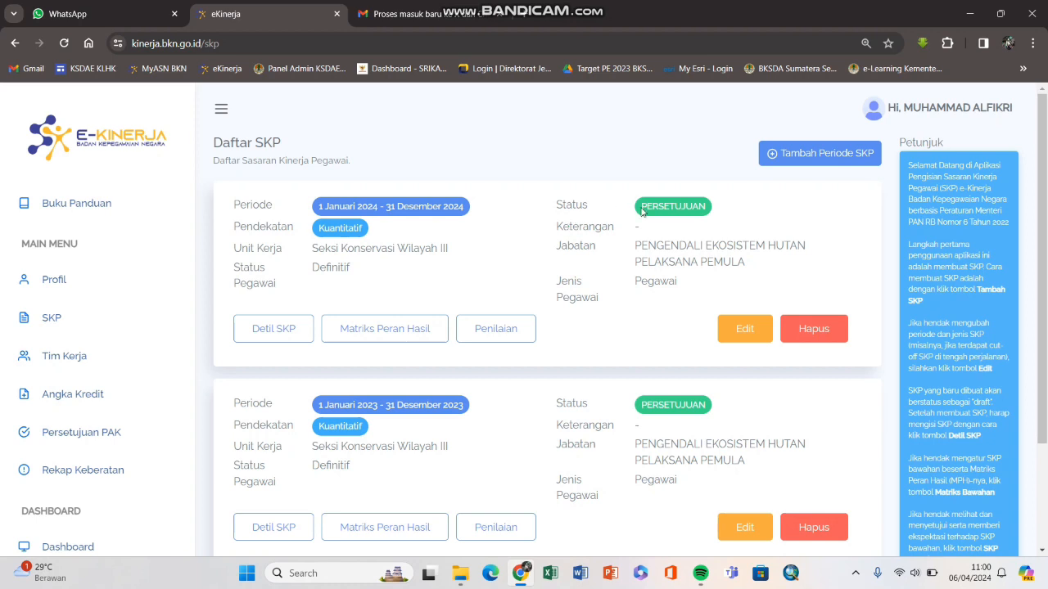
pyautogui.moveTo(641, 210); pyautogui.dragTo(711, 212)
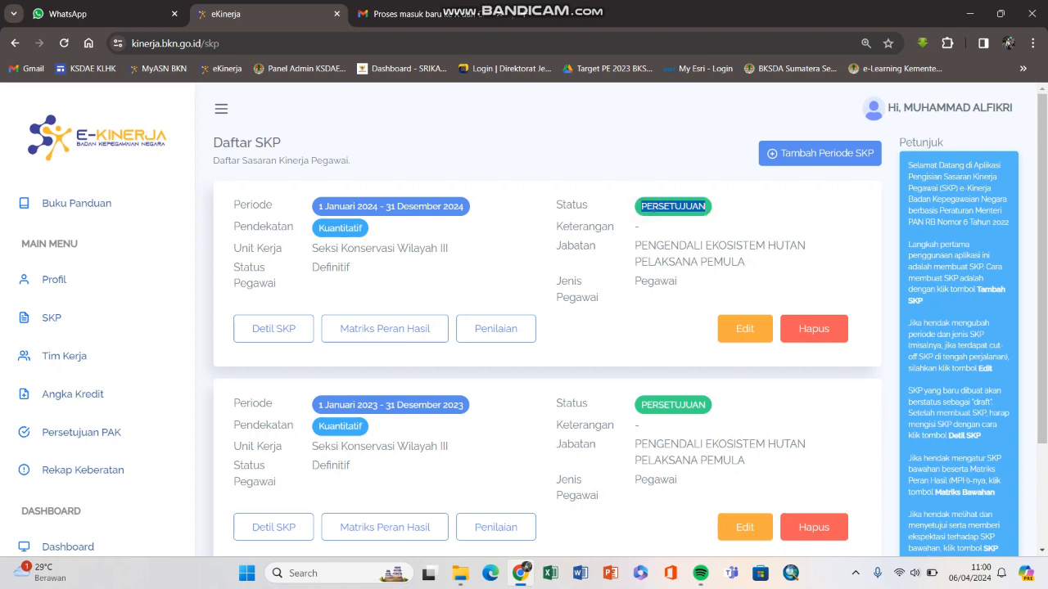
pyautogui.moveTo(640, 208); pyautogui.dragTo(694, 208)
pyautogui.doubleClick(641, 211)
pyautogui.click(677, 208)
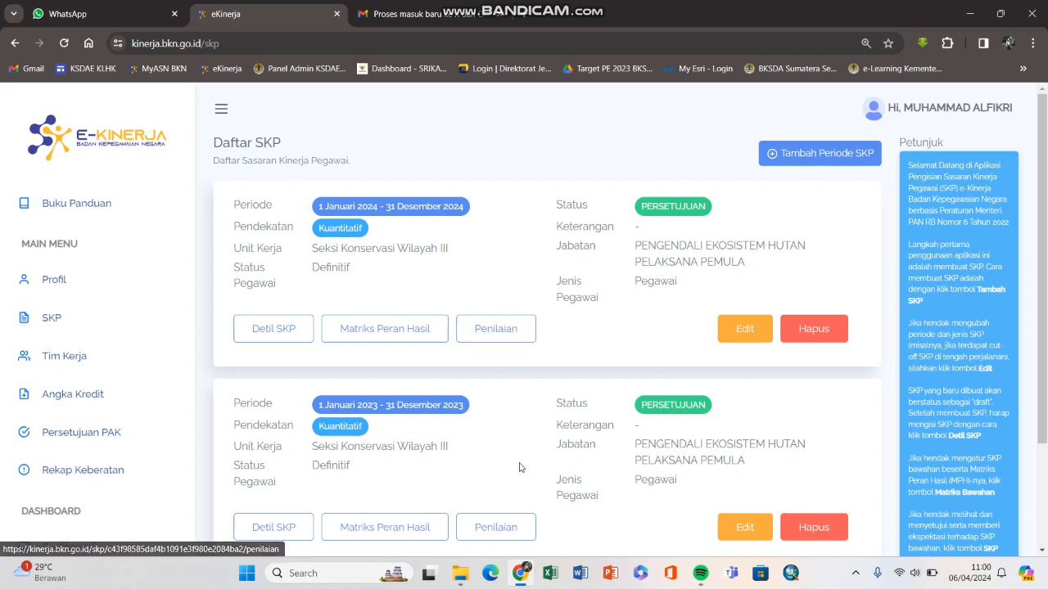
pyautogui.click(462, 565)
# Step: Browse the SKP folder to Bukti Dukung > 3. Laporan kegiatan SMART Patrol > ST.48 and select the ST.104 report
pyautogui.doubleClick(208, 253)
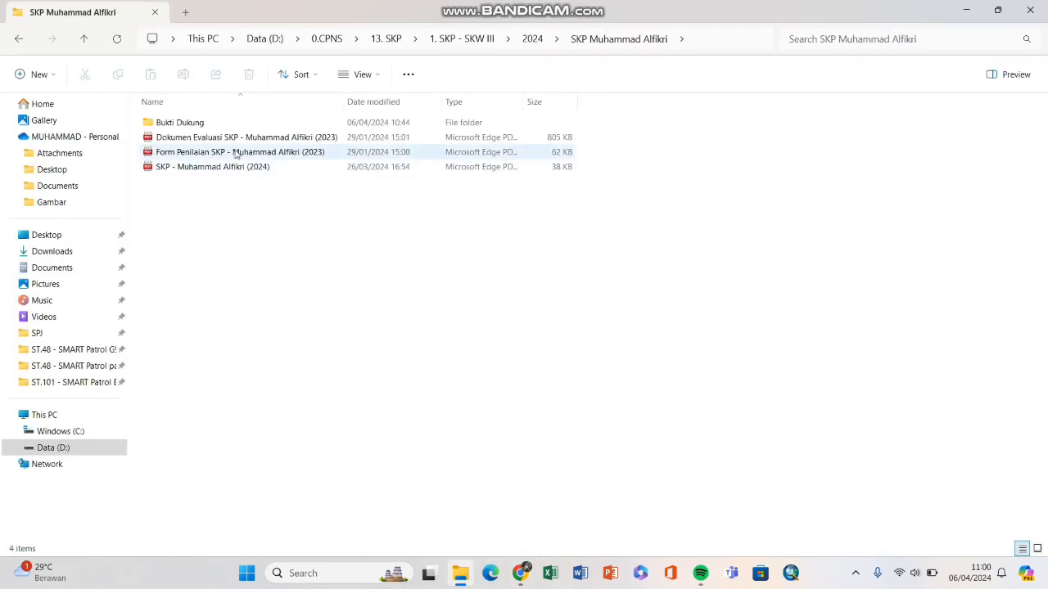
pyautogui.doubleClick(228, 121)
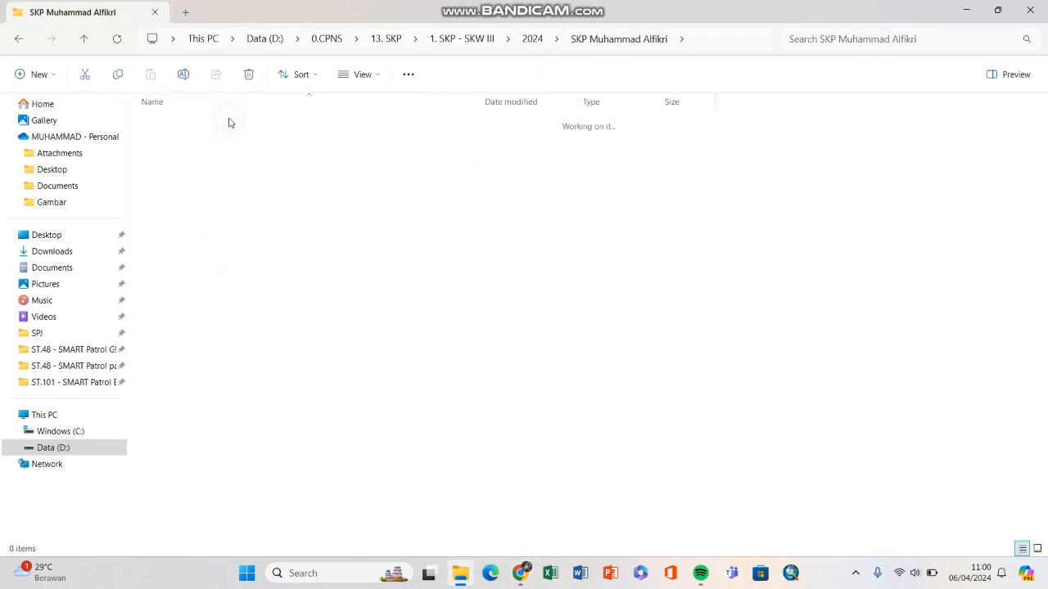
pyautogui.doubleClick(243, 156)
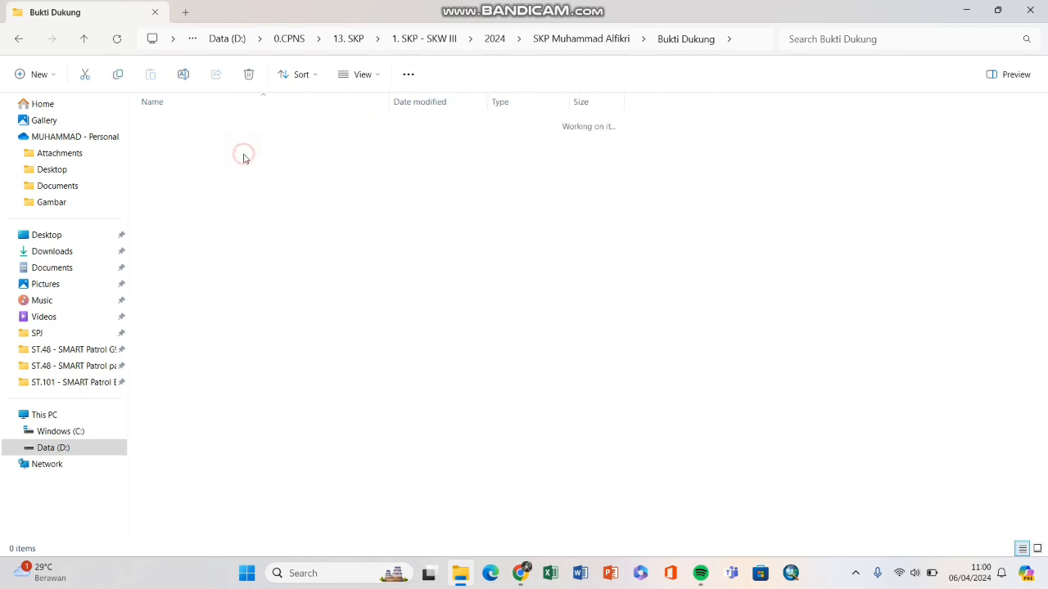
pyautogui.doubleClick(254, 124)
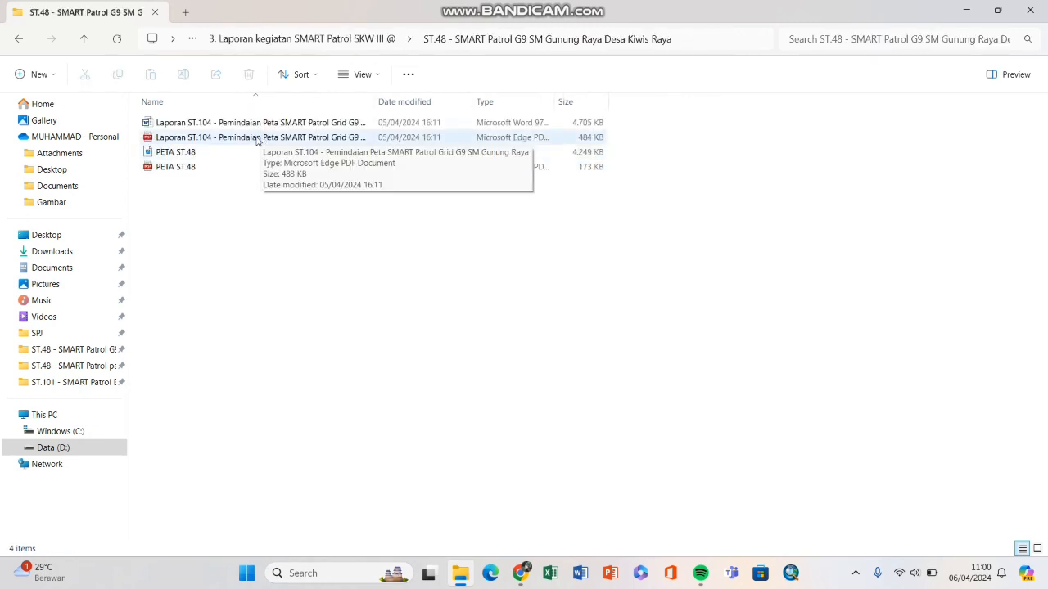
pyautogui.click(225, 139)
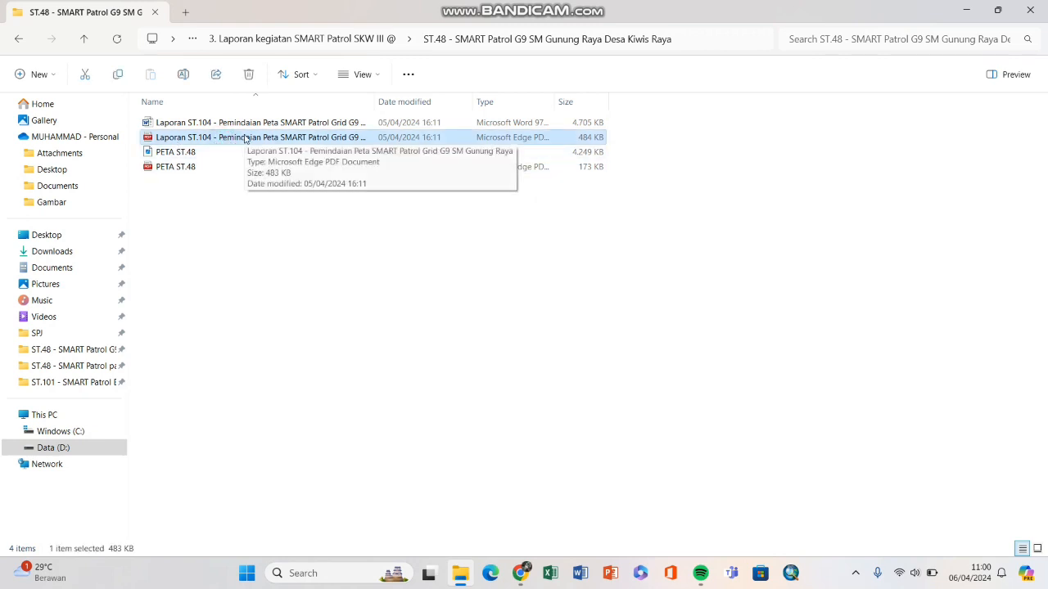
# Step: Go back up to Bukti Dukung, select its three subfolders, and return to the Daftar SKP list
pyautogui.click(522, 568)
pyautogui.click(520, 570)
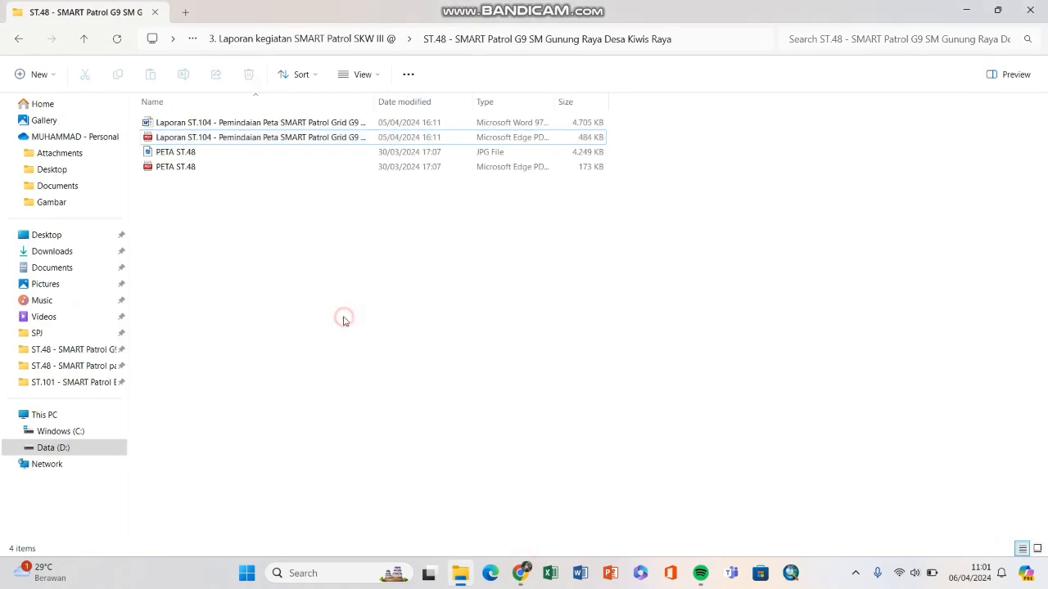
pyautogui.hotkey('alt', 'Up')
pyautogui.hotkey('alt', 'Up')
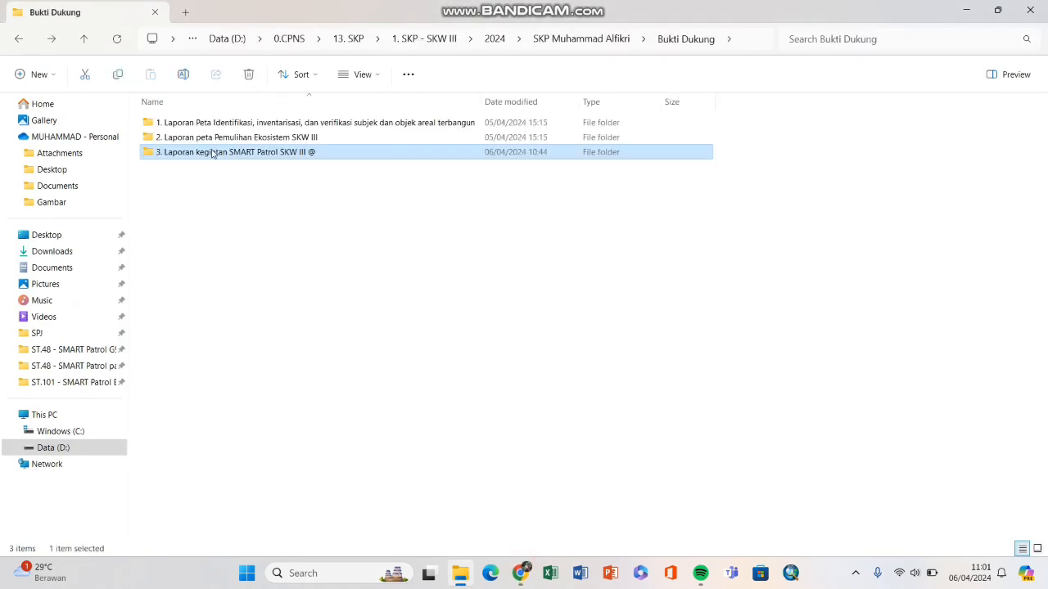
pyautogui.click(584, 40)
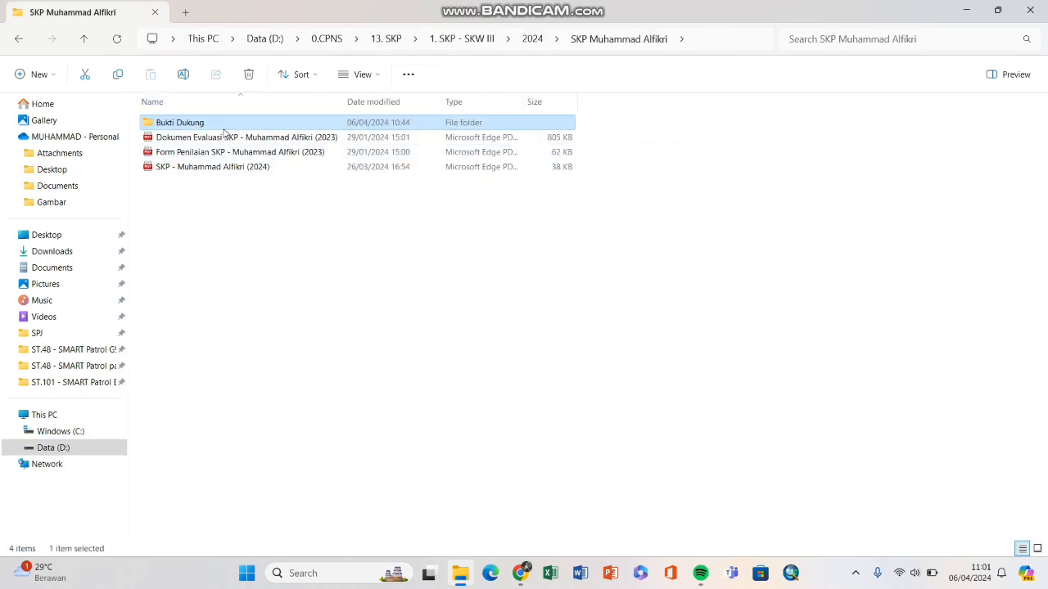
pyautogui.doubleClick(225, 125)
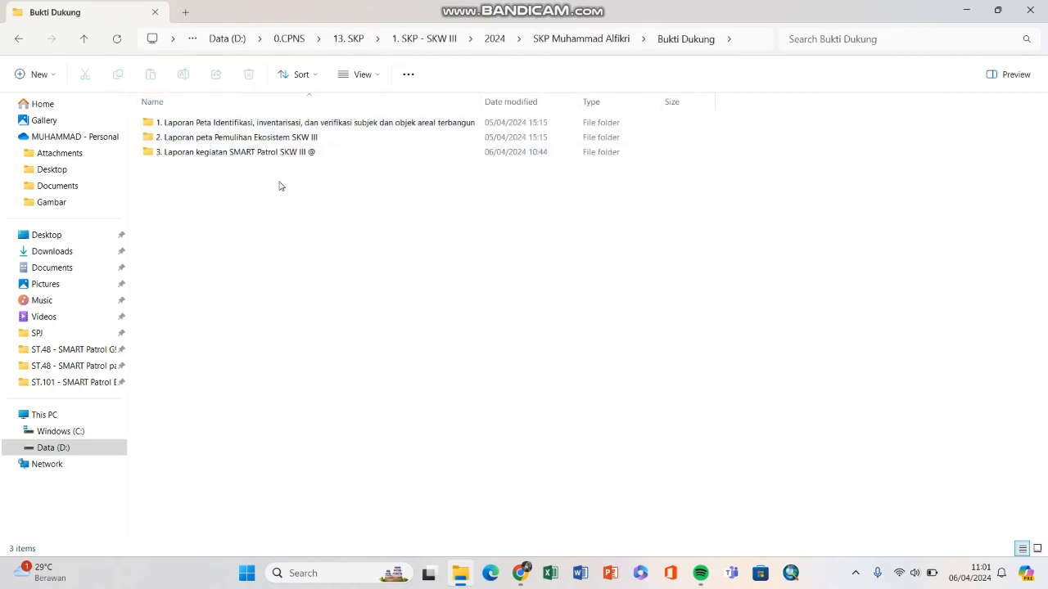
pyautogui.moveTo(248, 199); pyautogui.dragTo(242, 123)
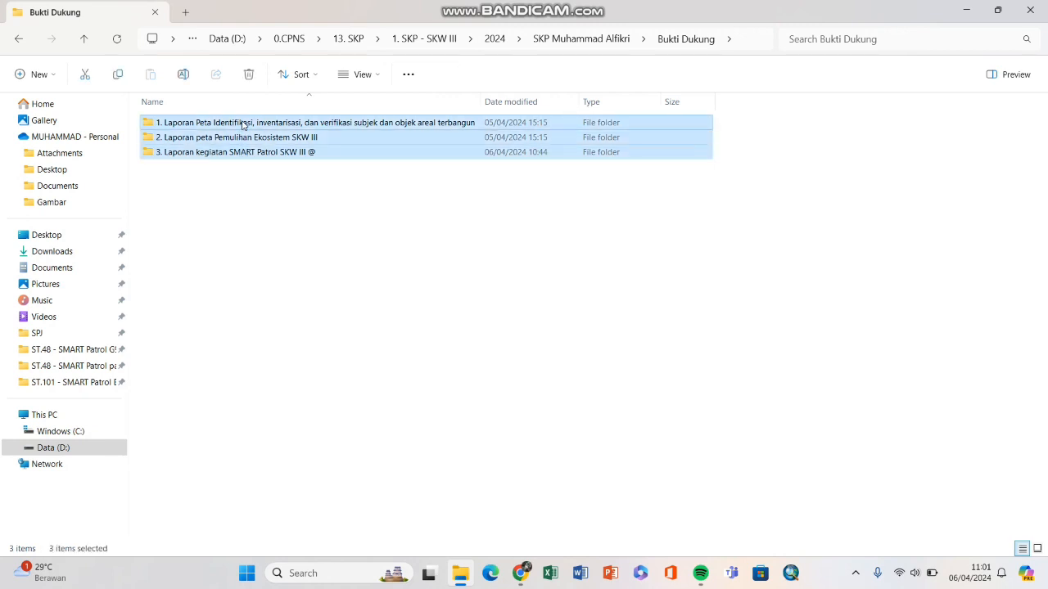
pyautogui.click(518, 578)
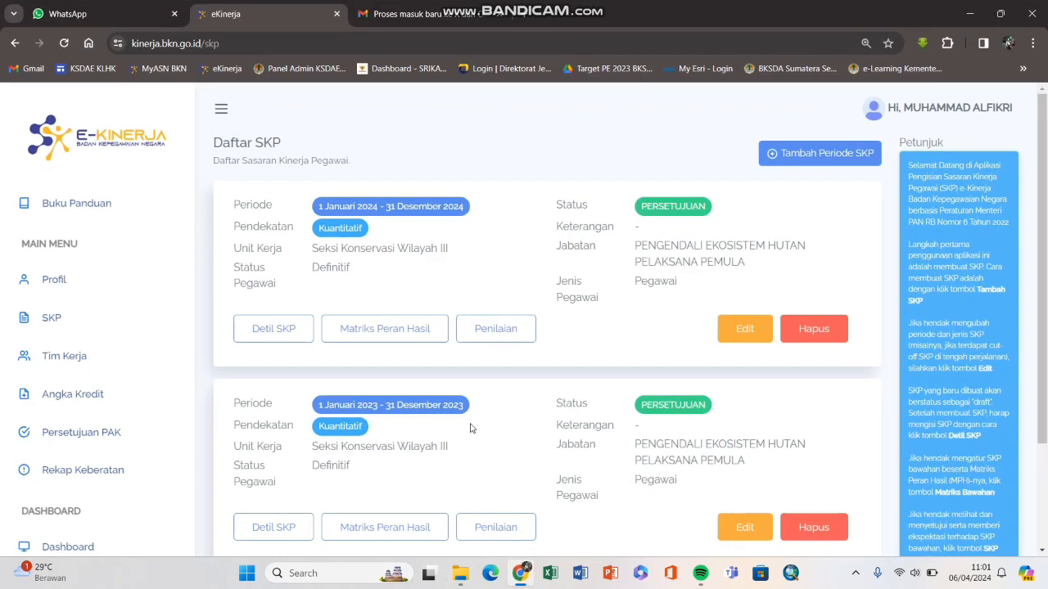
# Step: Open the 2024 Detil SKP and read work result 1's leader work plan in HASIL KERJA
pyautogui.click(273, 328)
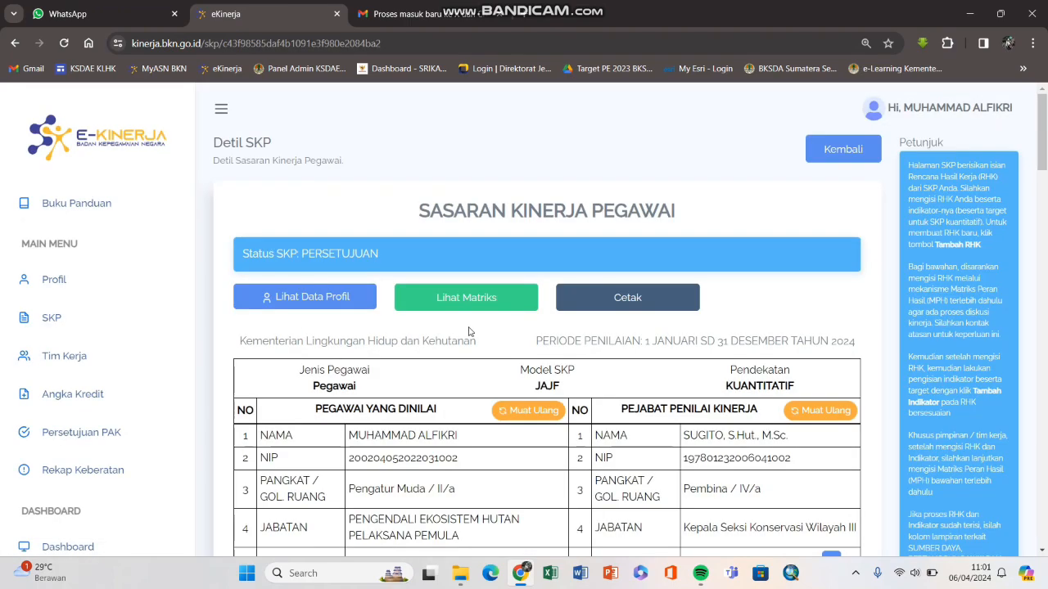
pyautogui.scroll(-3, 469, 332)
pyautogui.scroll(-5, 469, 332)
pyautogui.scroll(1, 434, 320)
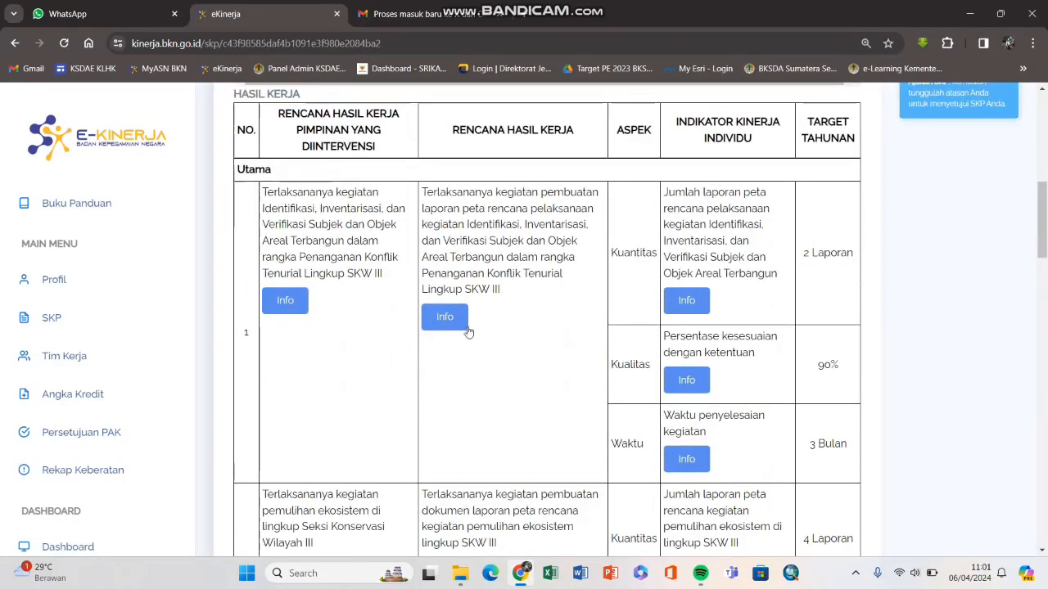
pyautogui.moveTo(269, 190); pyautogui.dragTo(393, 279)
pyautogui.scroll(-4, 435, 296)
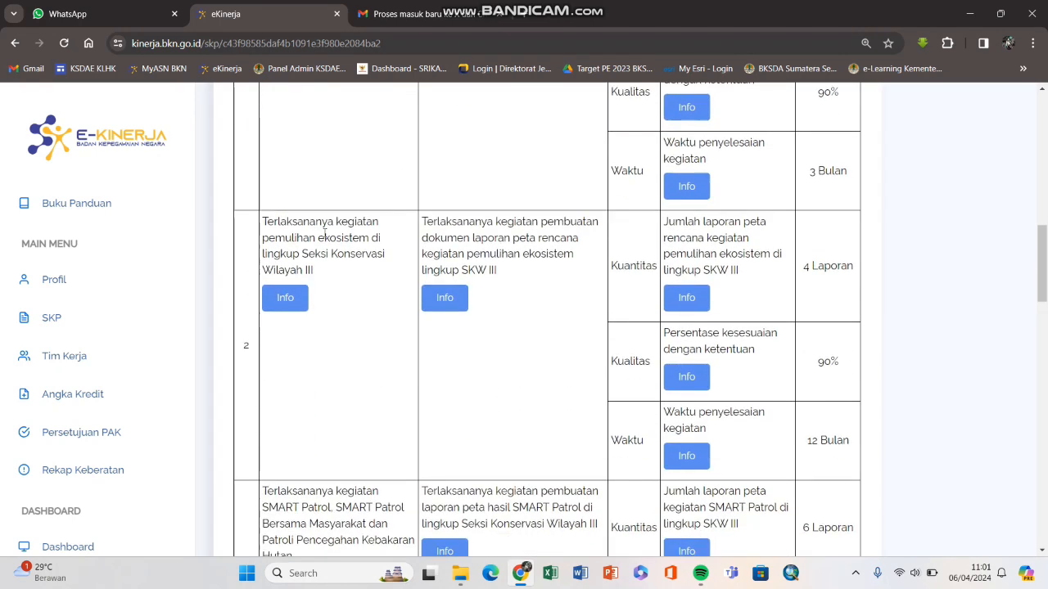
# Step: Review the leader work plans of rows 2 and 3, then switch to the Bukti Dukung folder
pyautogui.click(286, 223)
pyautogui.moveTo(267, 221); pyautogui.dragTo(325, 274)
pyautogui.click(332, 276)
pyautogui.scroll(-2, 327, 327)
pyautogui.click(266, 356)
pyautogui.moveTo(266, 356); pyautogui.dragTo(323, 423)
pyautogui.click(333, 404)
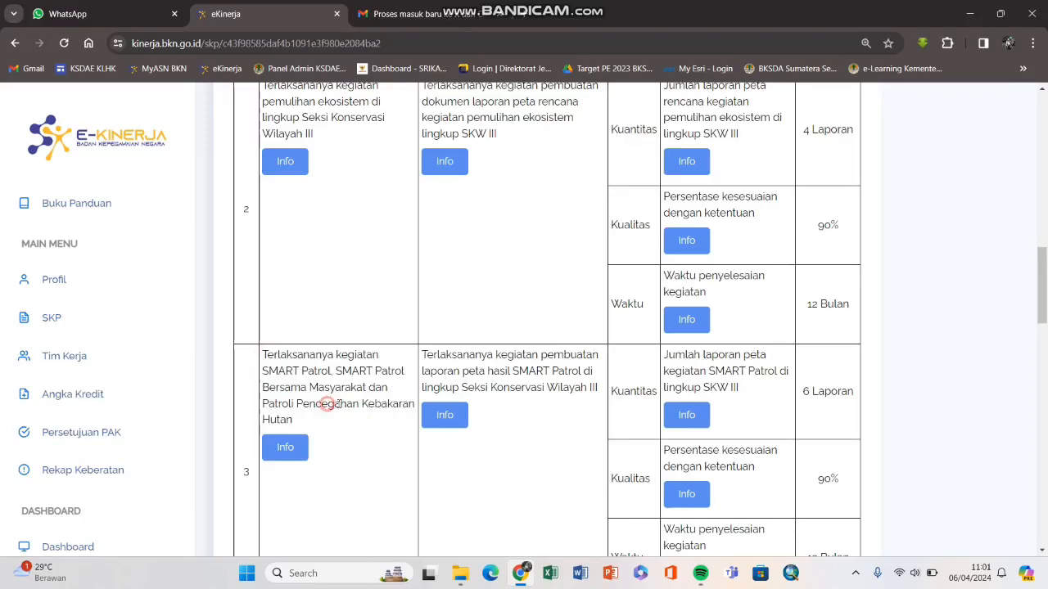
pyautogui.click(458, 573)
pyautogui.click(272, 299)
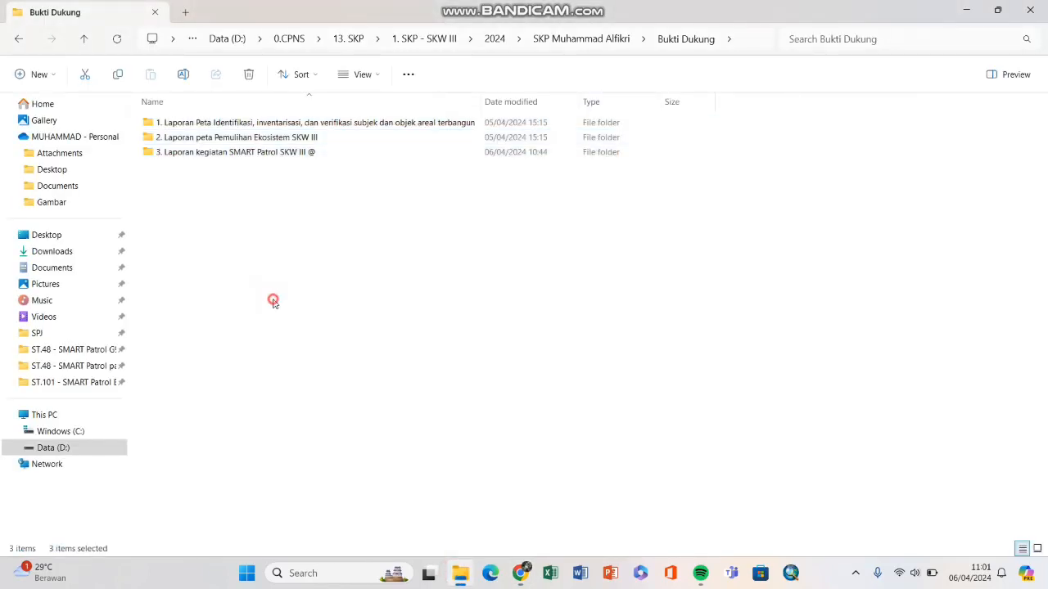
# Step: Select and deselect the three Bukti Dukung subfolders in File Explorer
pyautogui.moveTo(253, 195); pyautogui.dragTo(227, 129)
pyautogui.click(248, 199)
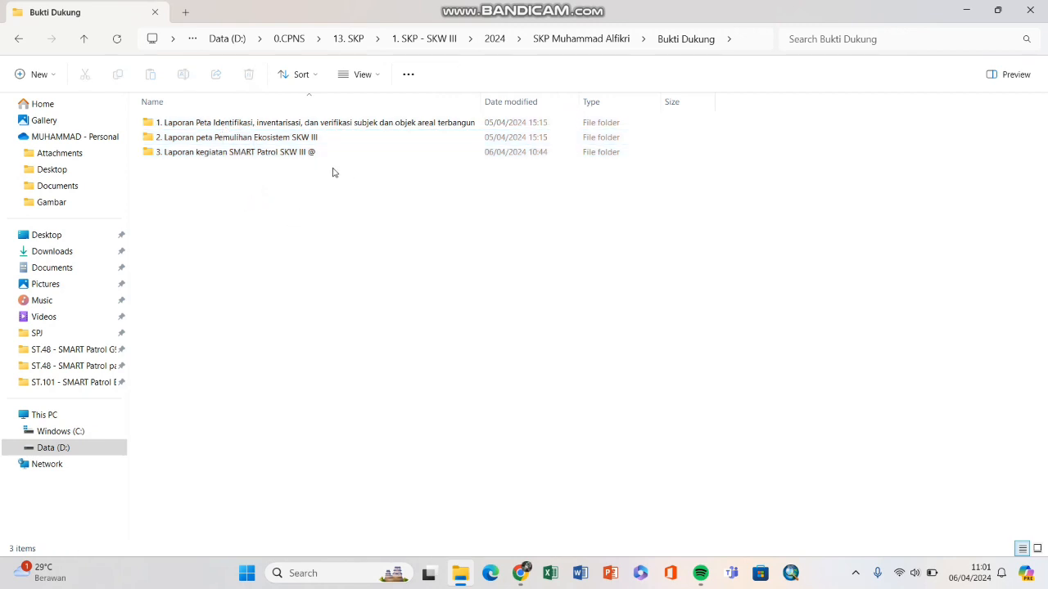
pyautogui.moveTo(290, 199); pyautogui.dragTo(261, 115)
pyautogui.click(274, 199)
# Step: Go back from the SKP details to the Daftar SKP list and minimize File Explorer
pyautogui.click(520, 573)
pyautogui.scroll(5, 352, 348)
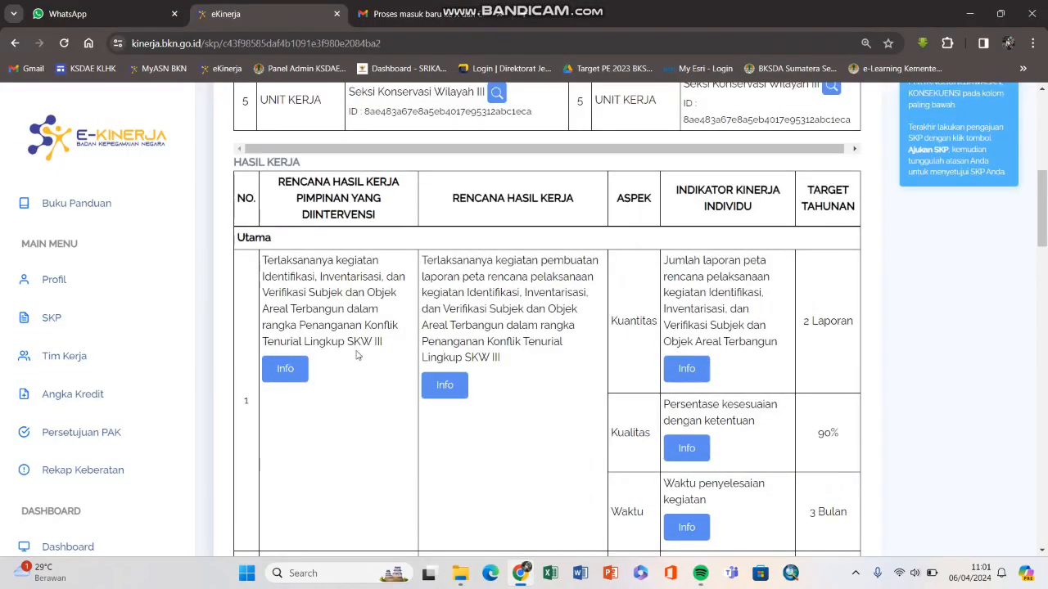
pyautogui.hotkey('alt', 'Left')
pyautogui.click(459, 573)
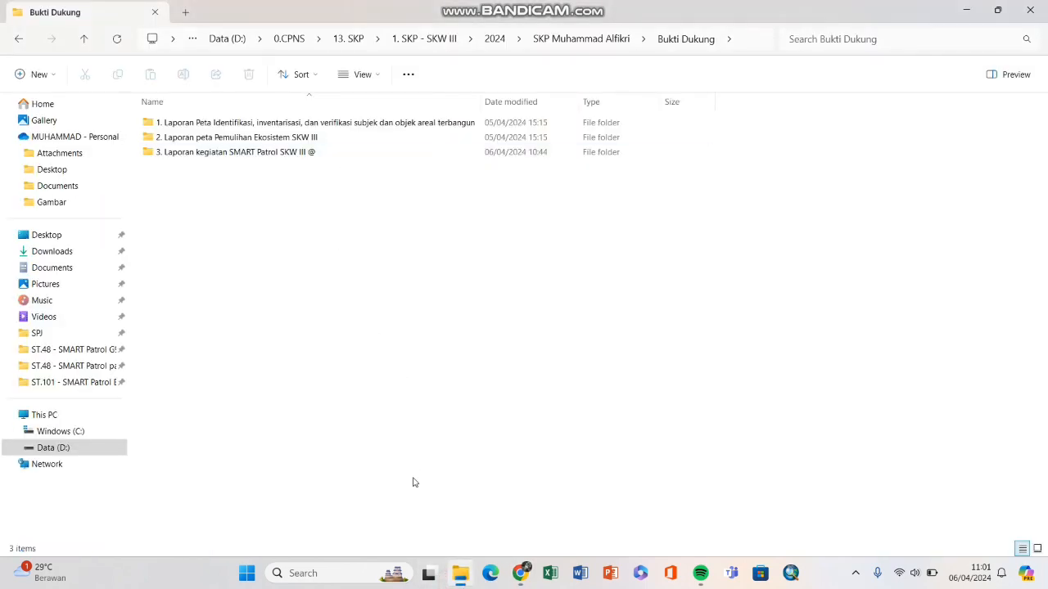
pyautogui.click(470, 578)
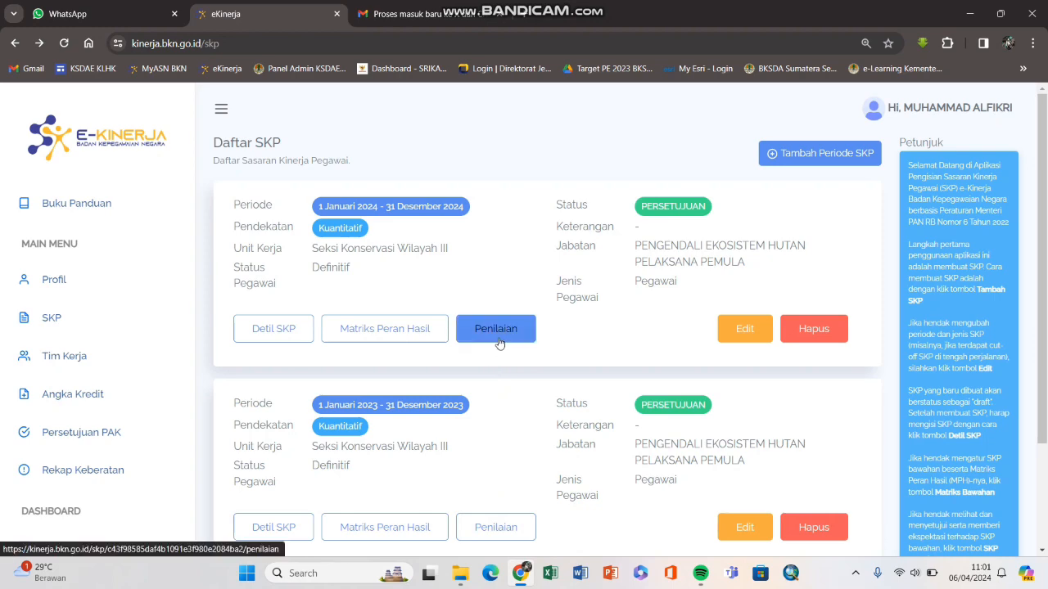
pyautogui.click(499, 343)
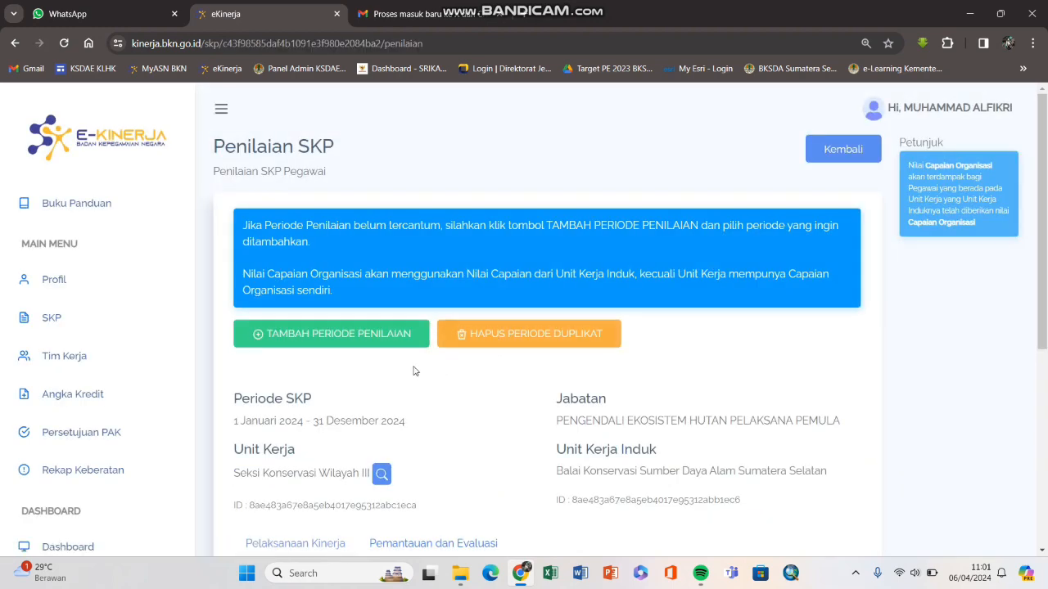
pyautogui.scroll(-3, 414, 371)
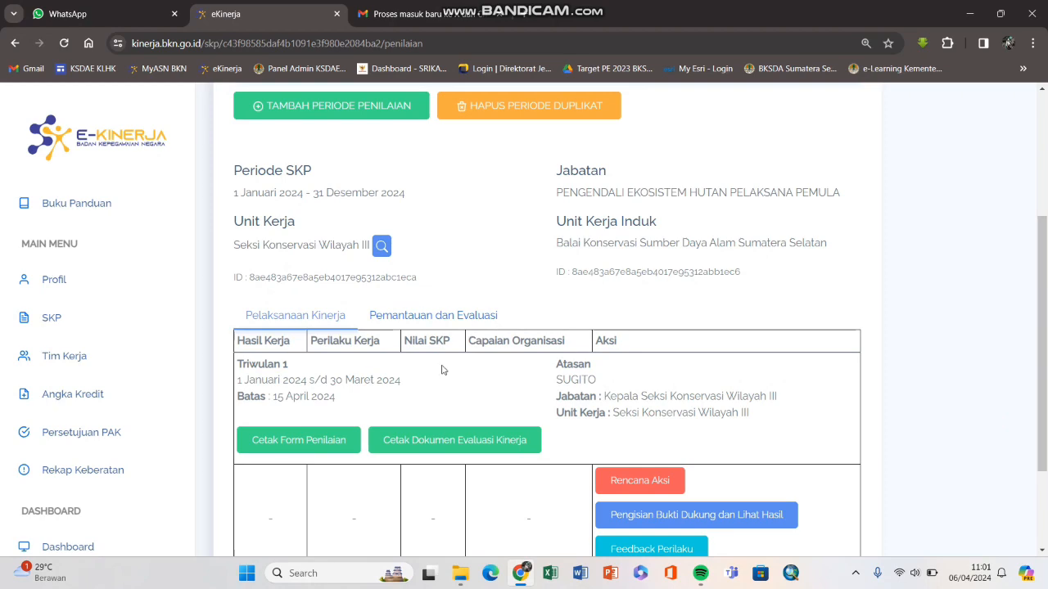
pyautogui.scroll(3, 441, 370)
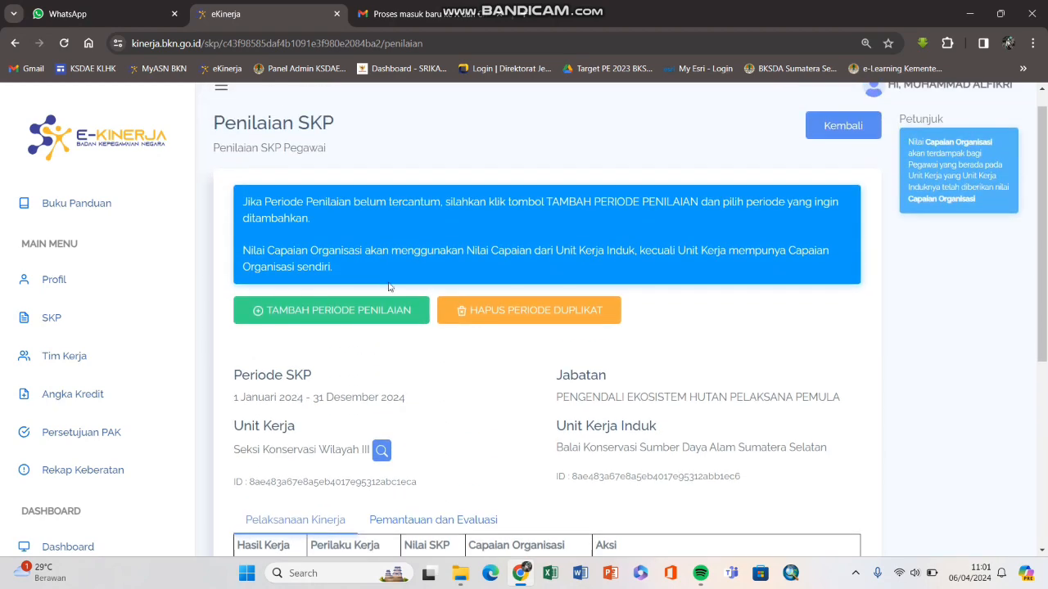
pyautogui.scroll(-3, 389, 286)
pyautogui.scroll(-2, 387, 346)
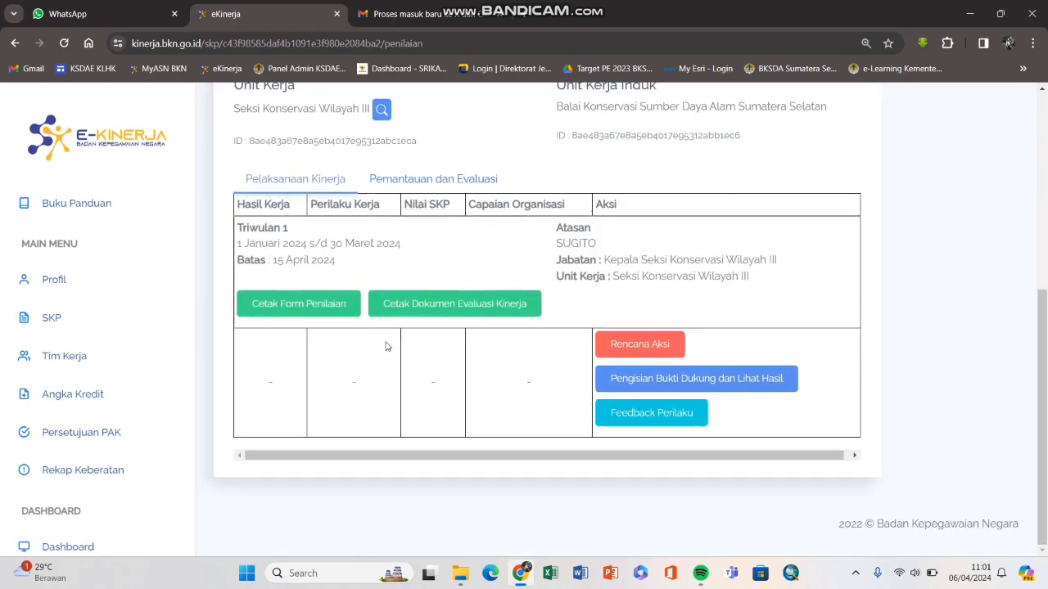
pyautogui.scroll(5, 387, 347)
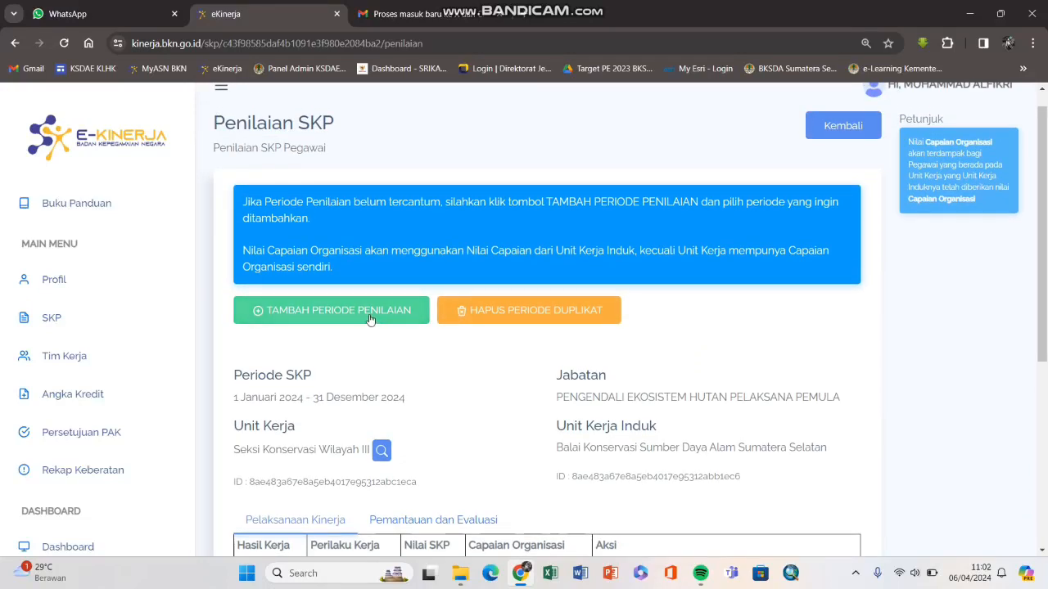
pyautogui.click(368, 318)
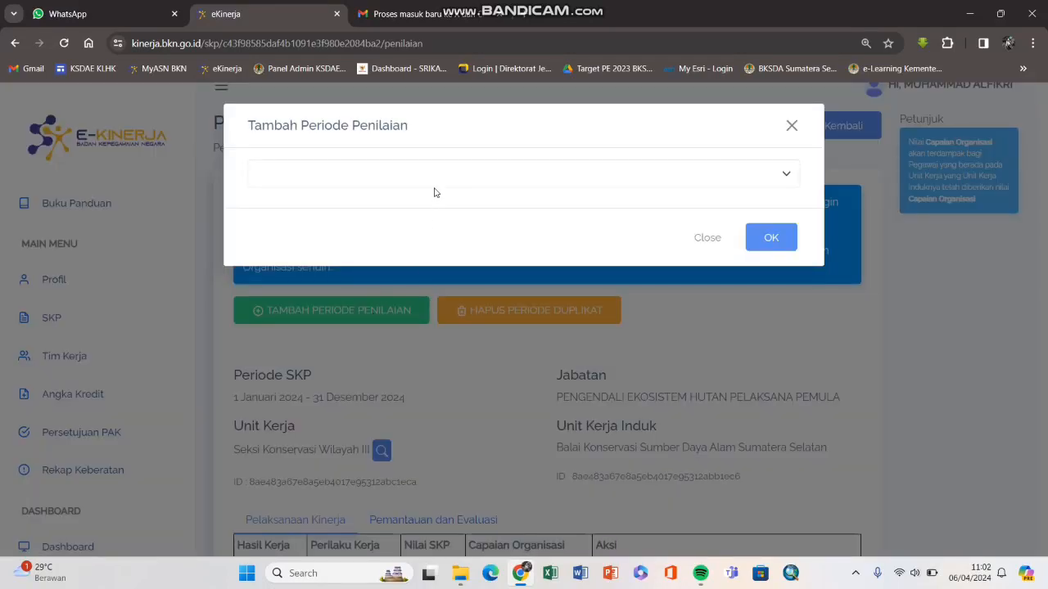
pyautogui.click(436, 178)
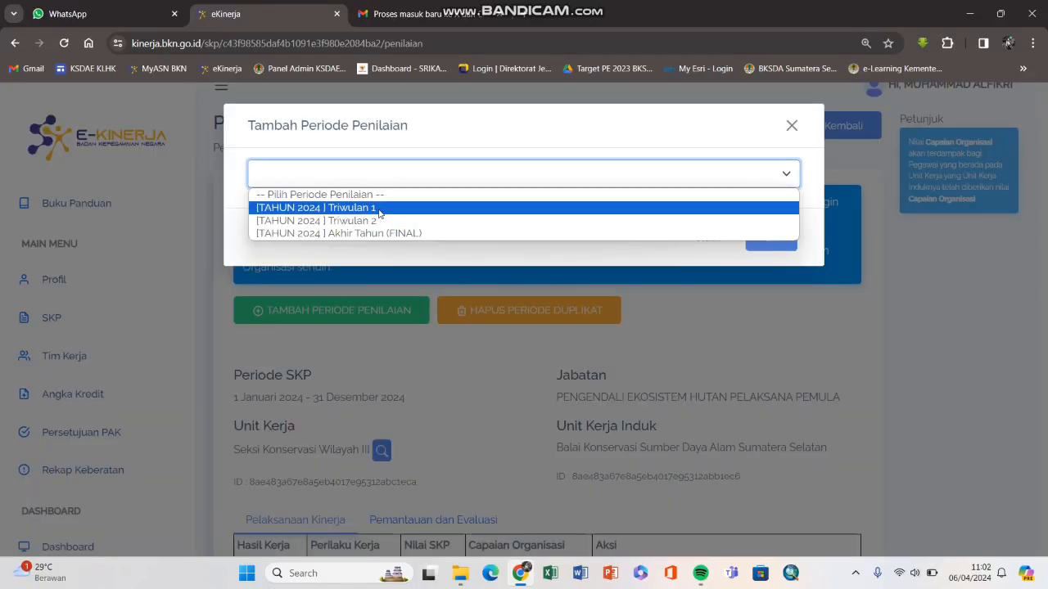
pyautogui.click(537, 268)
pyautogui.click(791, 126)
pyautogui.scroll(-5, 402, 354)
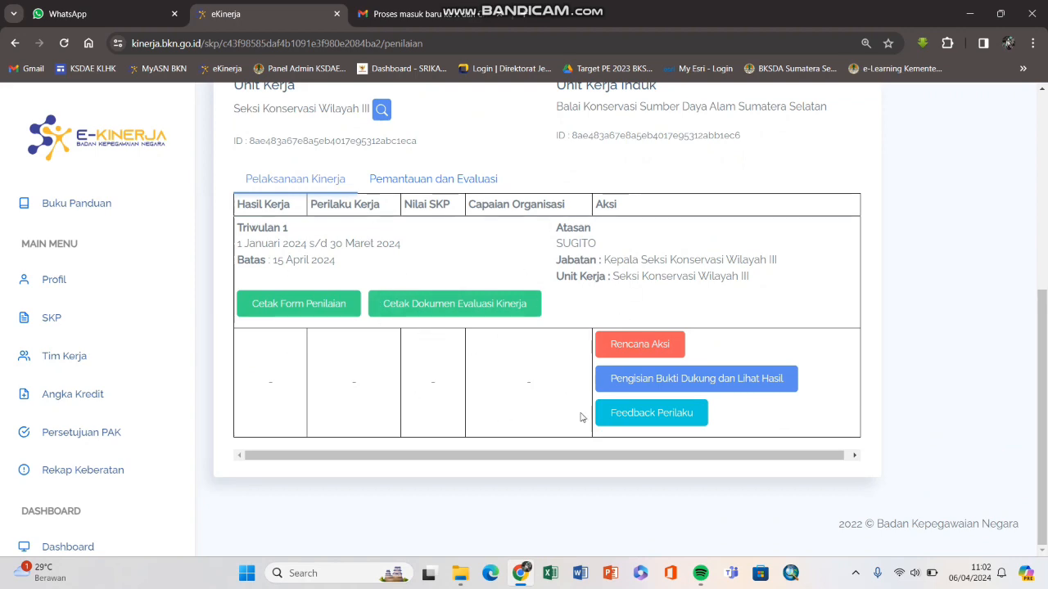
pyautogui.scroll(5, 469, 422)
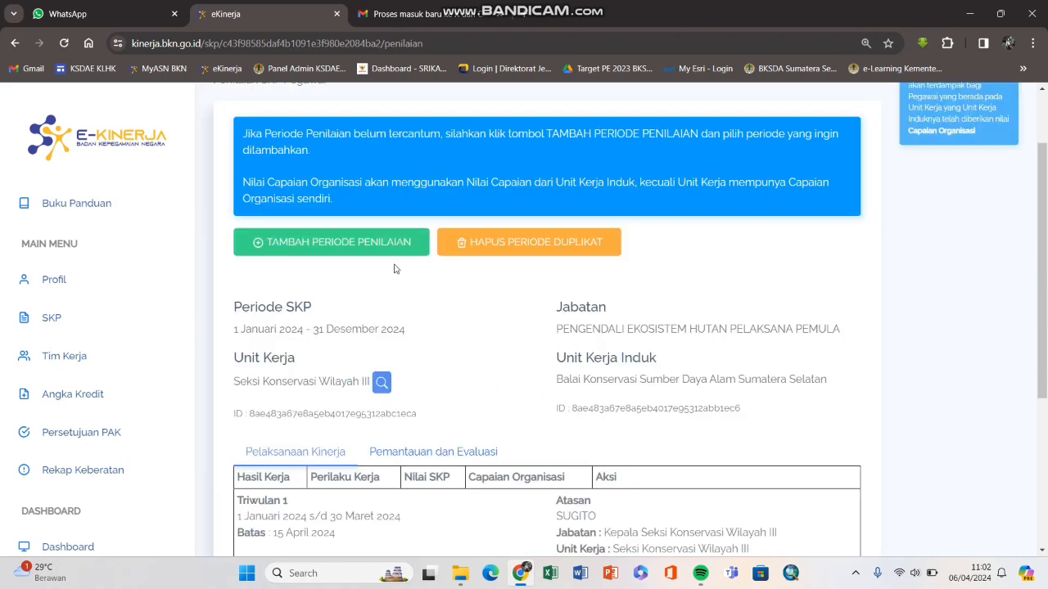
pyautogui.click(395, 244)
pyautogui.click(391, 185)
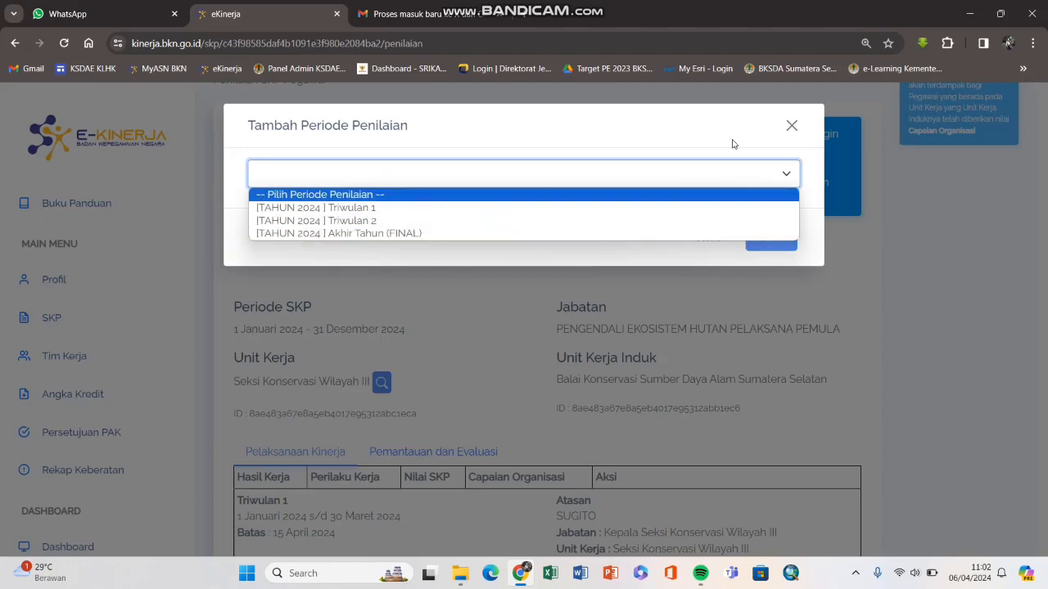
pyautogui.click(790, 127)
pyautogui.scroll(-3, 451, 302)
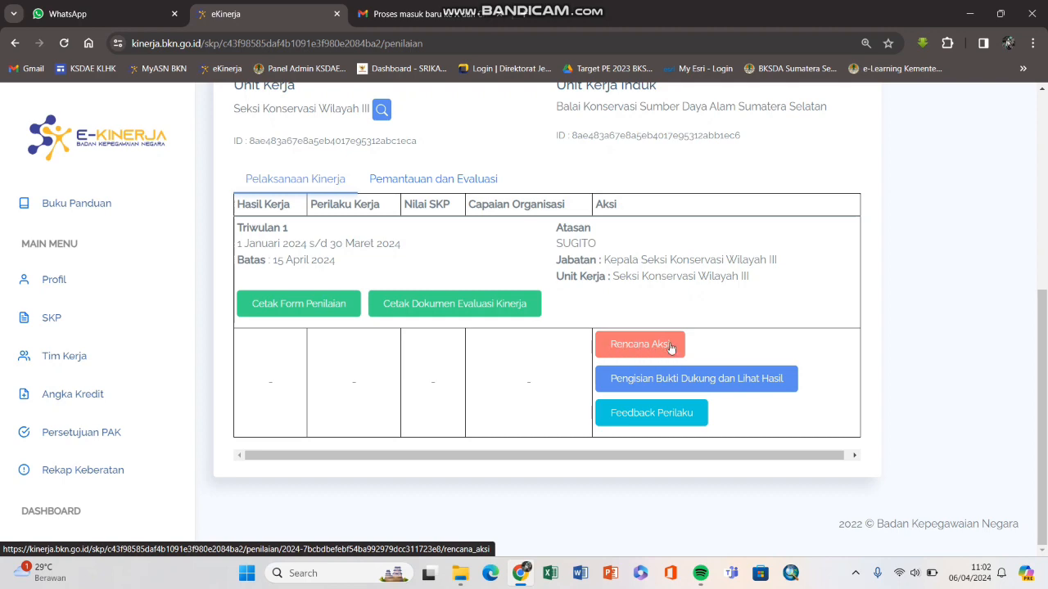
# Step: Open the Triwulan 1 Rencana Aksi page and look over the work results
pyautogui.click(634, 348)
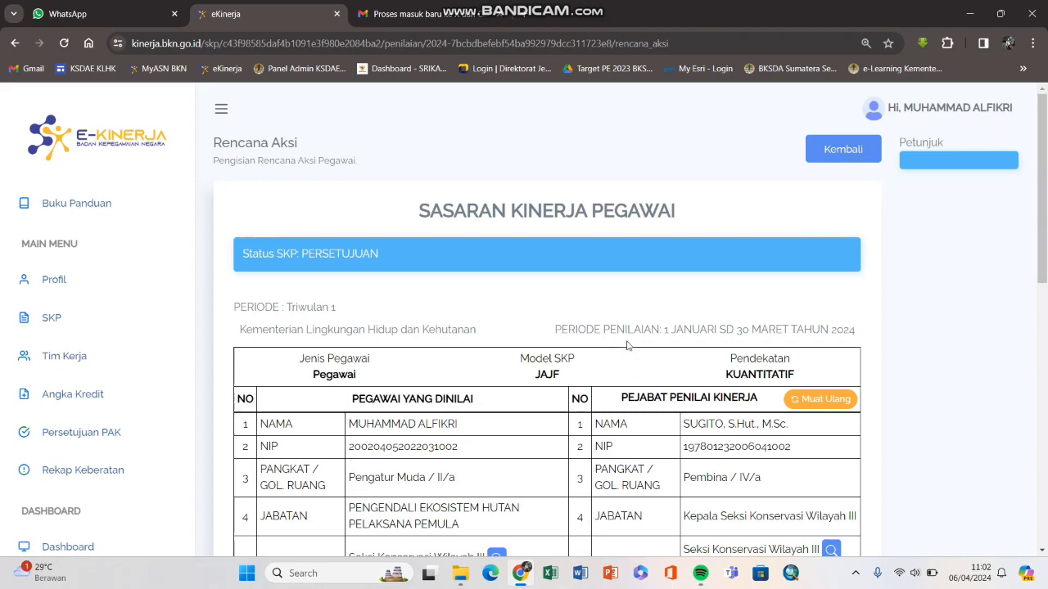
pyautogui.scroll(-2, 607, 331)
pyautogui.scroll(-3, 512, 263)
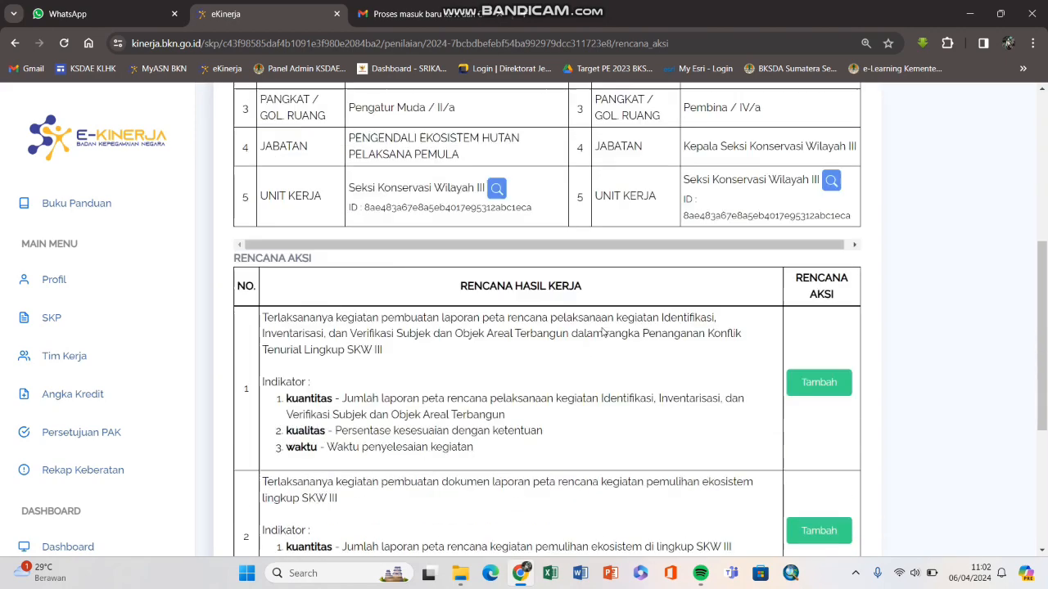
pyautogui.scroll(3, 352, 221)
pyautogui.scroll(-4, 352, 221)
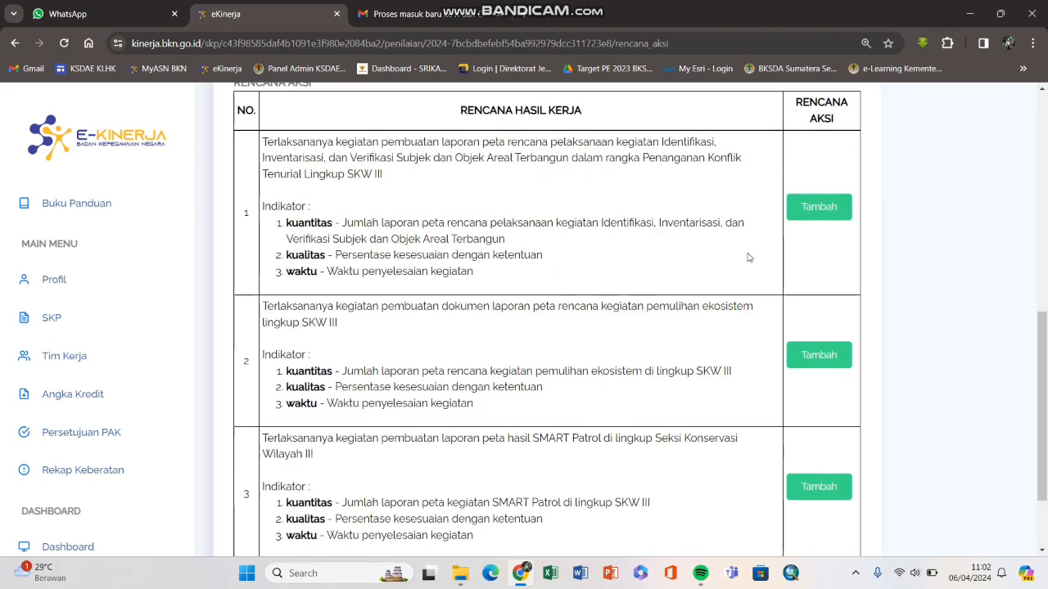
pyautogui.scroll(1, 748, 257)
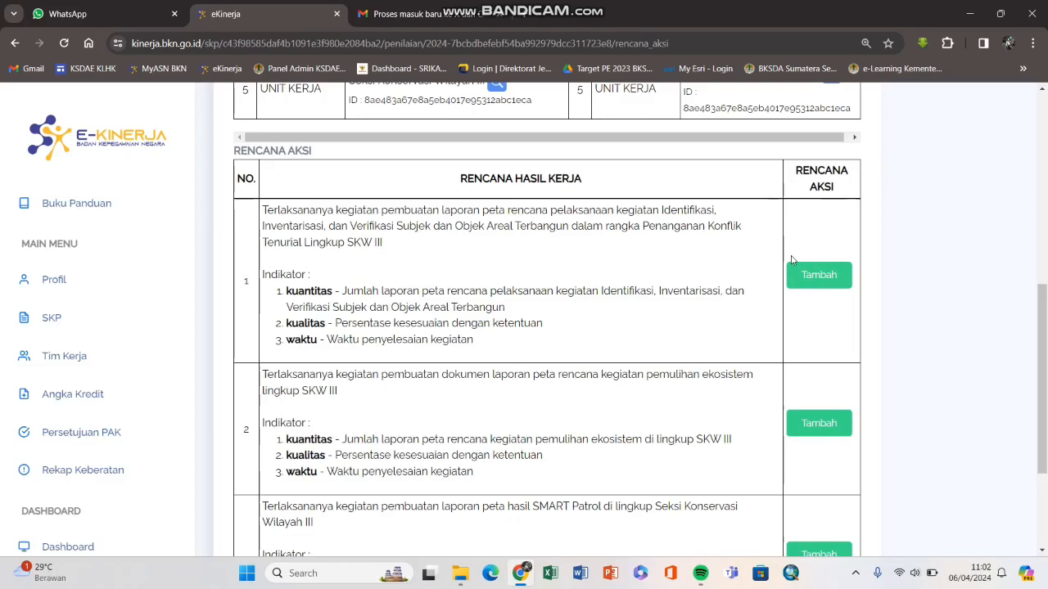
# Step: Open work result 1's Tambah Rencana Aksi form, then close it still empty
pyautogui.click(815, 278)
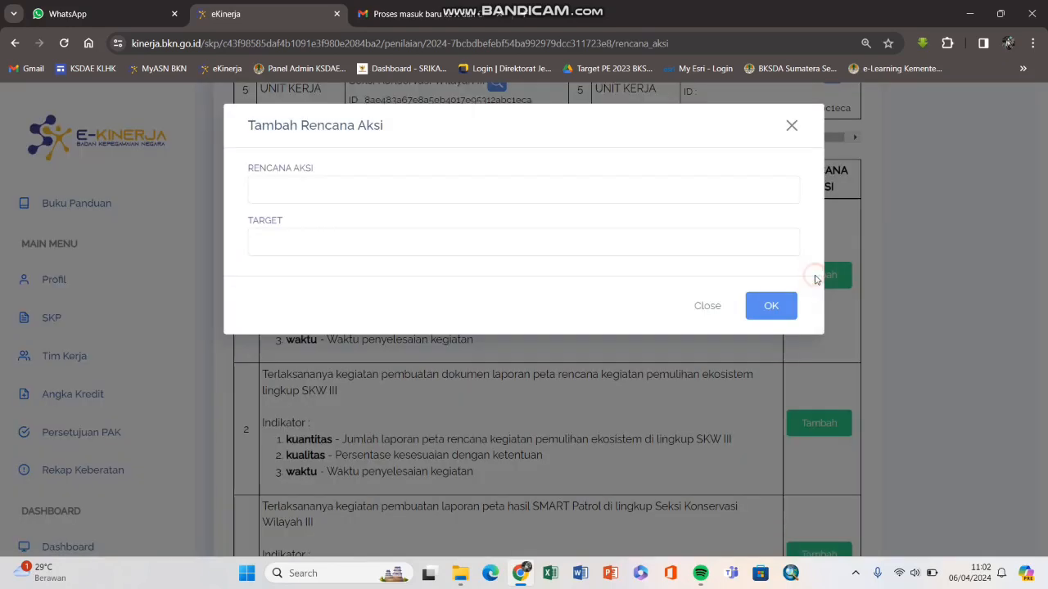
pyautogui.click(614, 194)
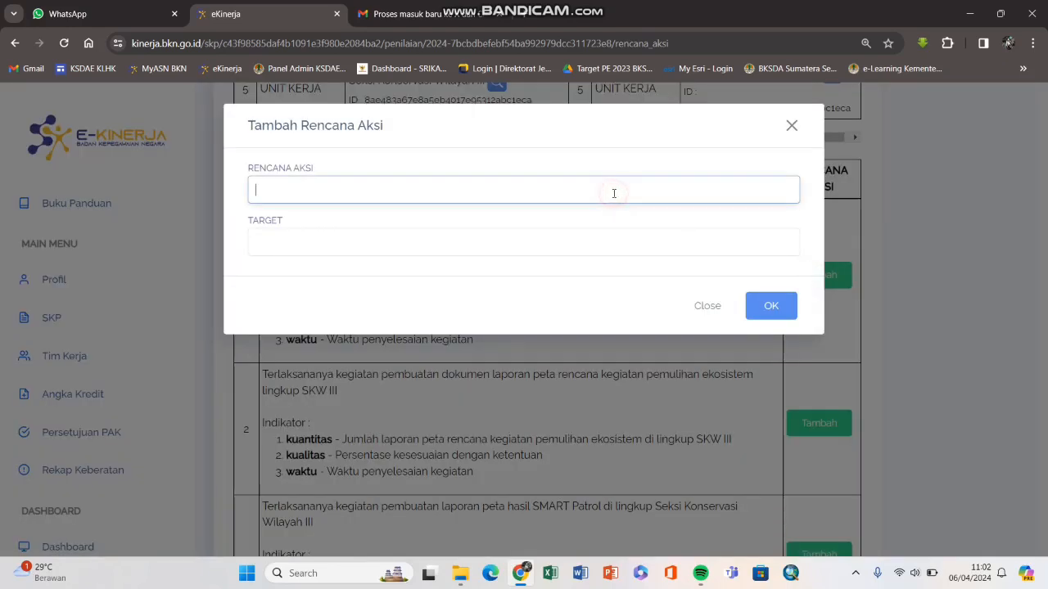
pyautogui.moveTo(243, 171); pyautogui.dragTo(310, 171)
pyautogui.click(276, 182)
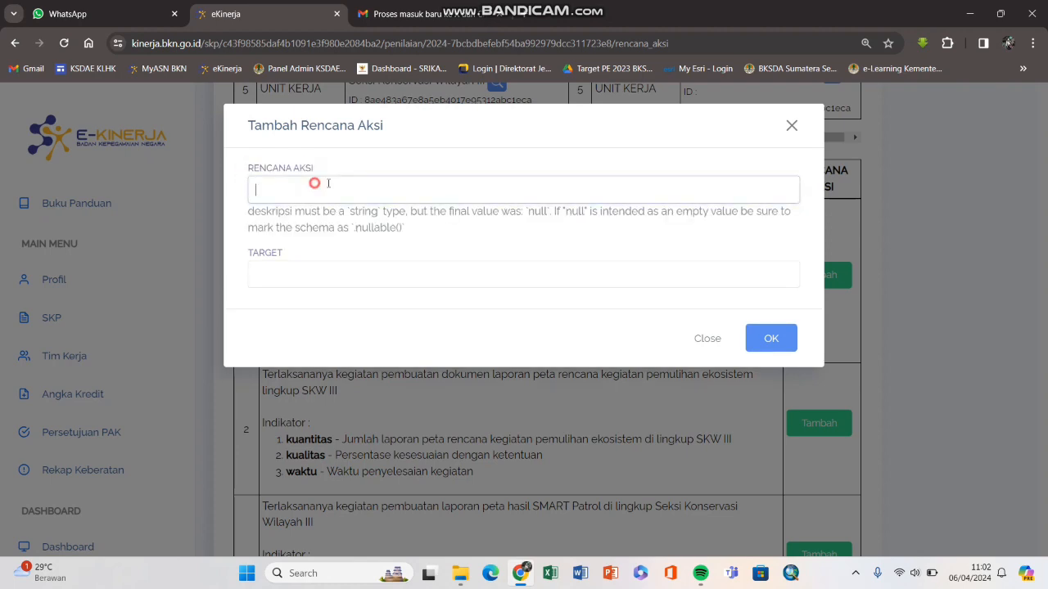
pyautogui.click(793, 127)
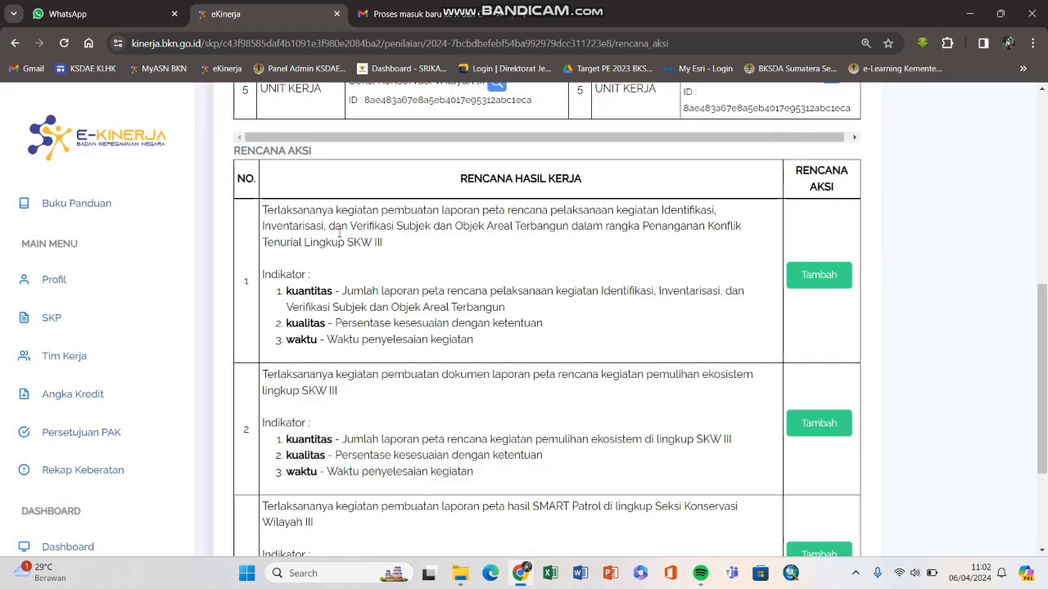
# Step: Copy the full description of work result 1
pyautogui.scroll(2, 339, 232)
pyautogui.scroll(-2, 339, 232)
pyautogui.click(263, 207)
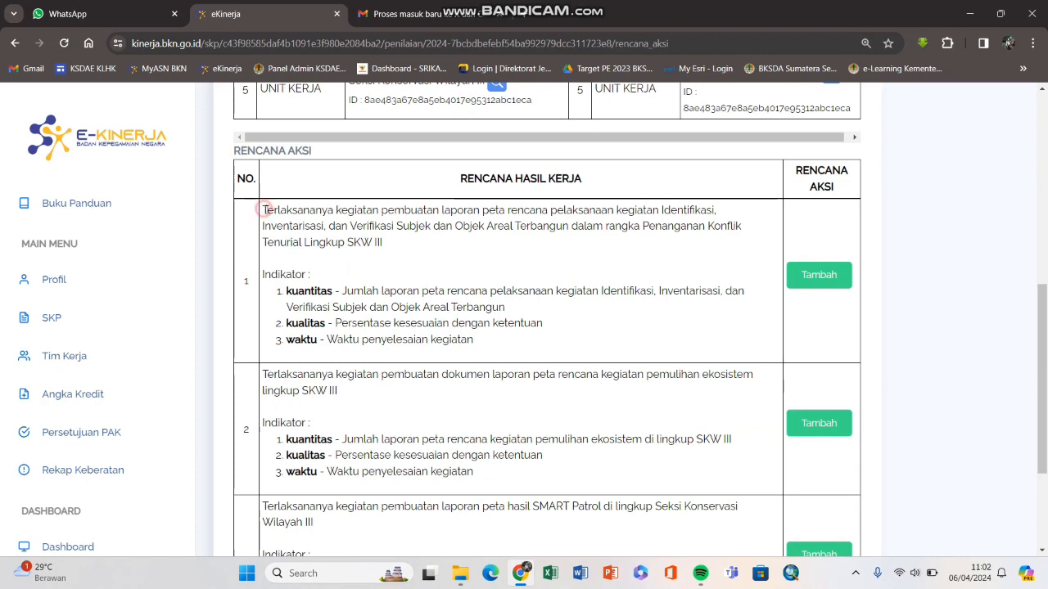
pyautogui.moveTo(263, 207); pyautogui.dragTo(375, 244)
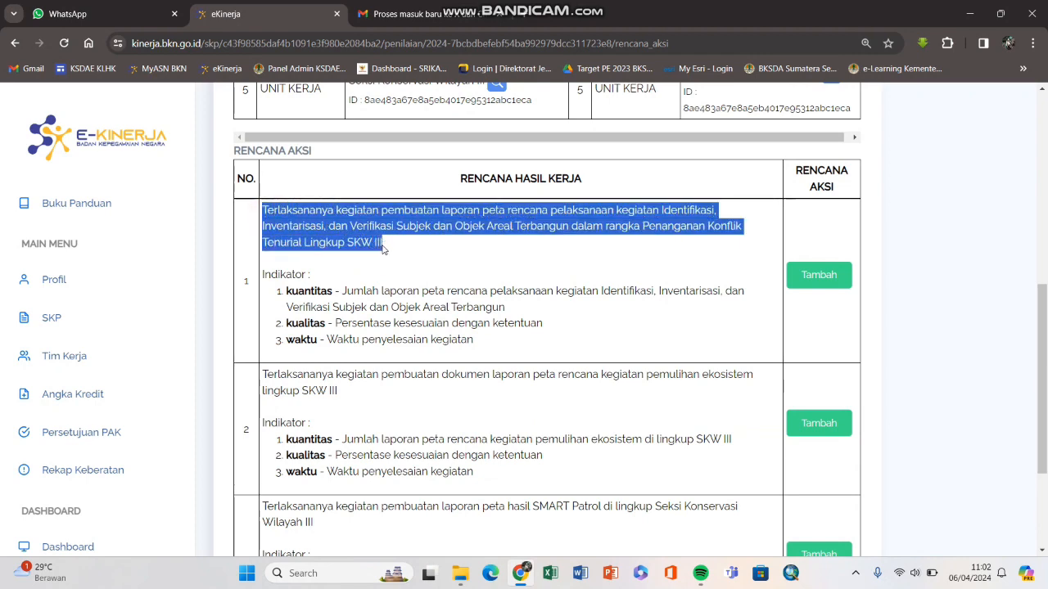
pyautogui.rightClick(360, 241)
pyautogui.click(381, 252)
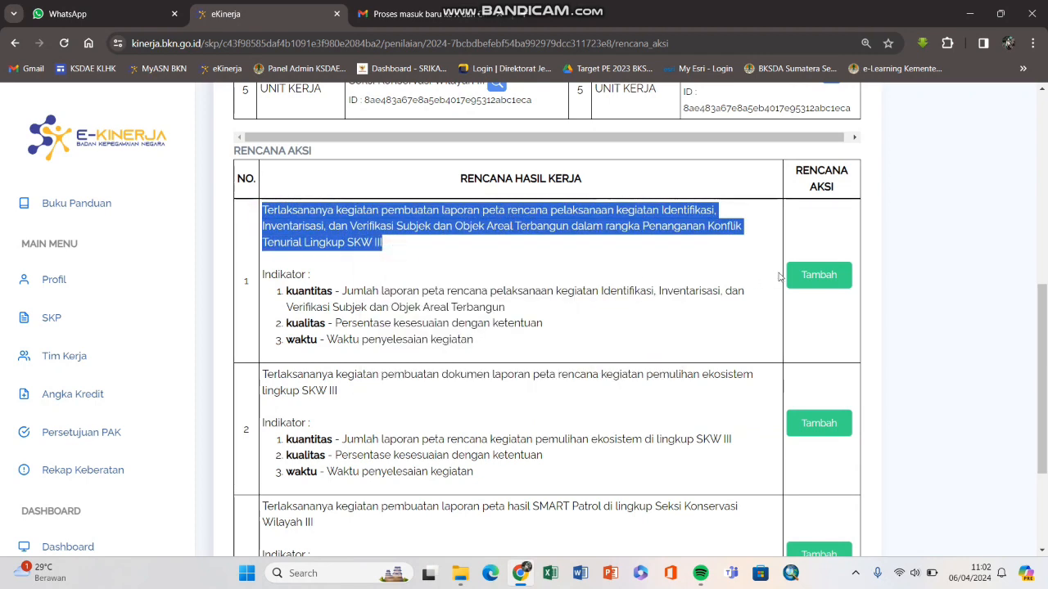
# Step: Paste the description as row 1's action plan, replacing 'Terlaksananya' with 'Melaksanakan'
pyautogui.click(809, 274)
pyautogui.click(524, 192)
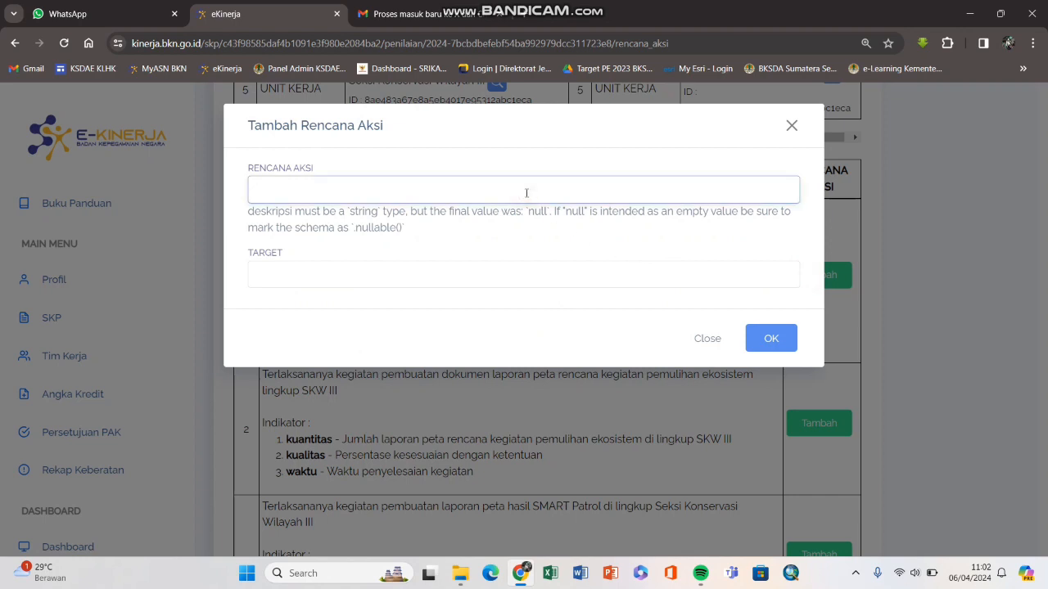
pyautogui.hotkey('ctrl', 'v')
pyautogui.tripleClick(527, 192)
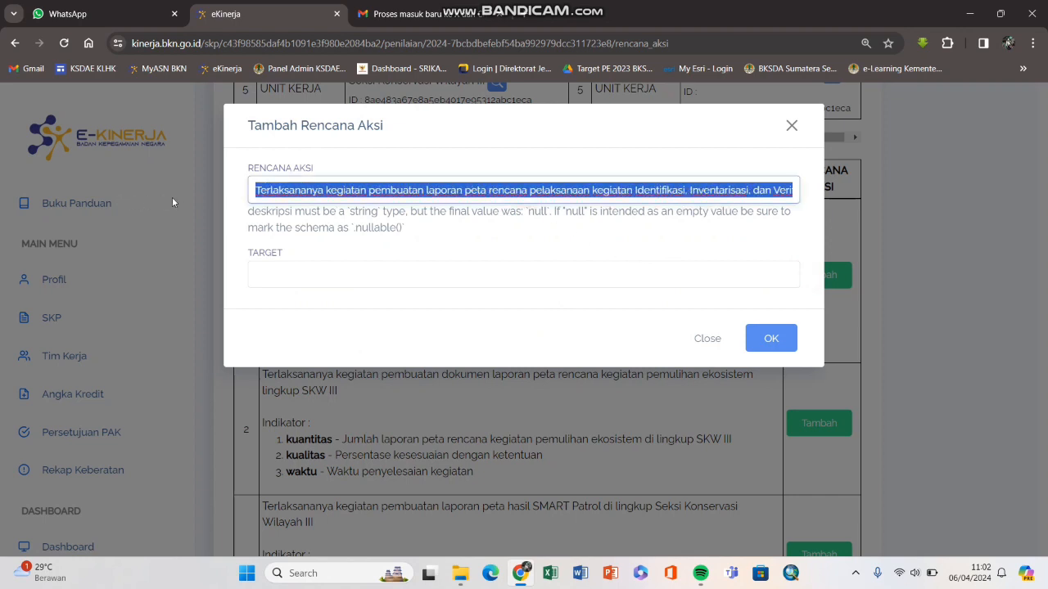
pyautogui.click(309, 194)
pyautogui.click(325, 194)
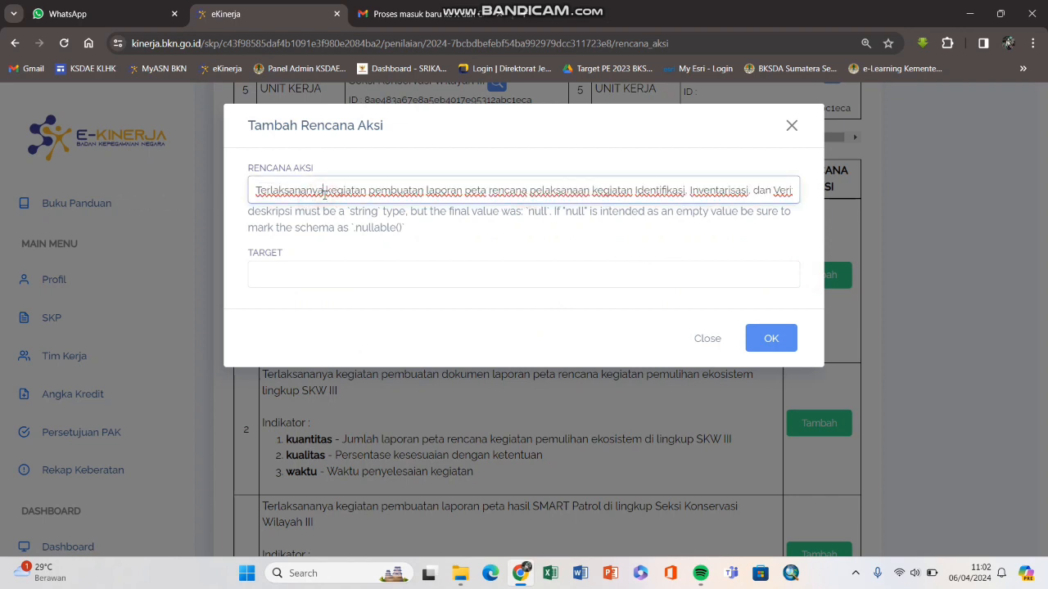
pyautogui.hotkey('shift', 'Home')
pyautogui.write('Melaksa')
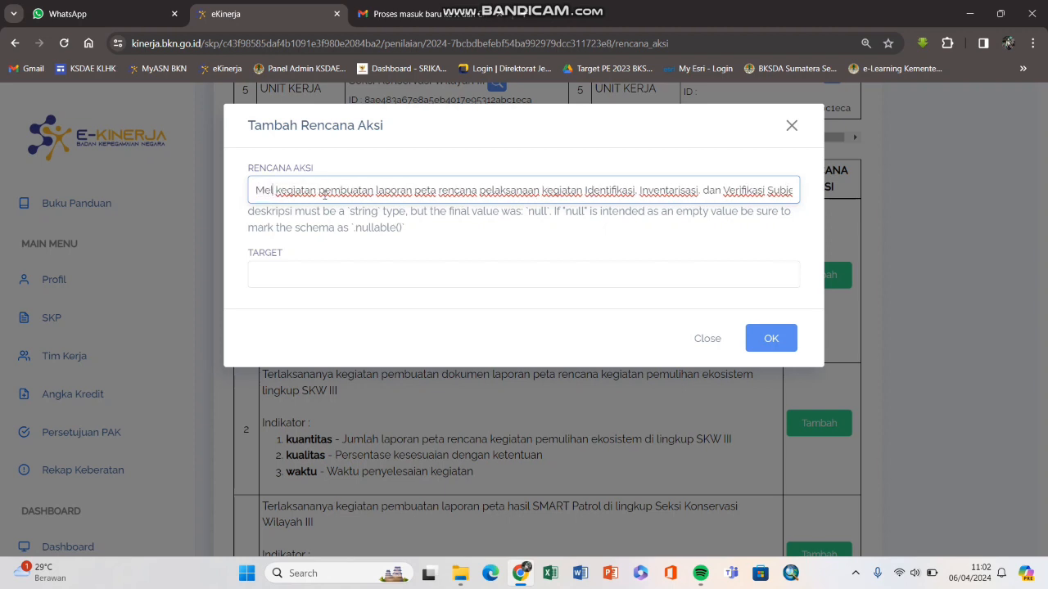
pyautogui.write('nakan')
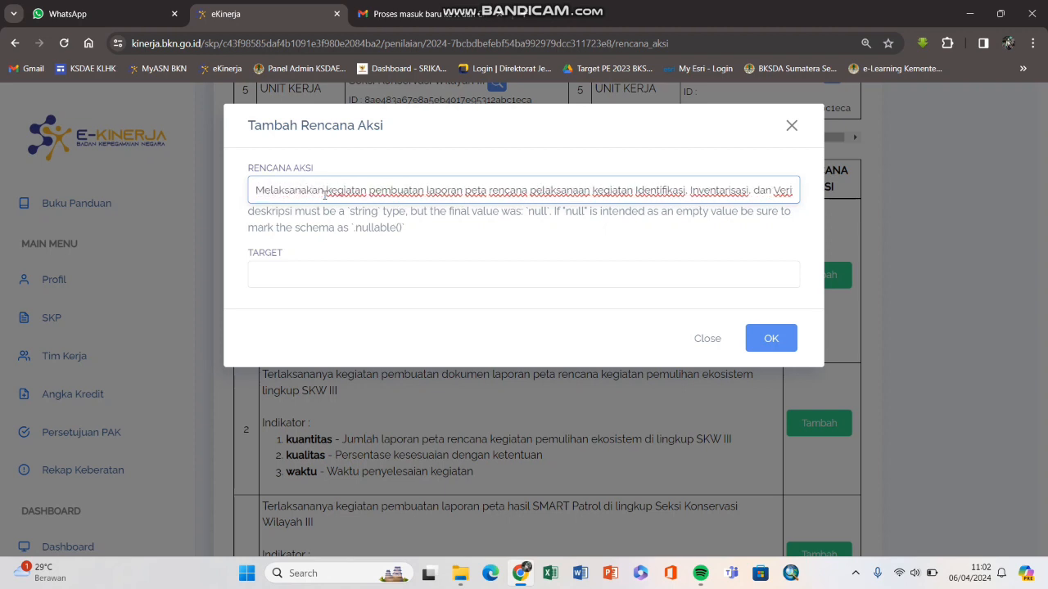
# Step: Leave the target empty and close the action plan form
pyautogui.click(348, 273)
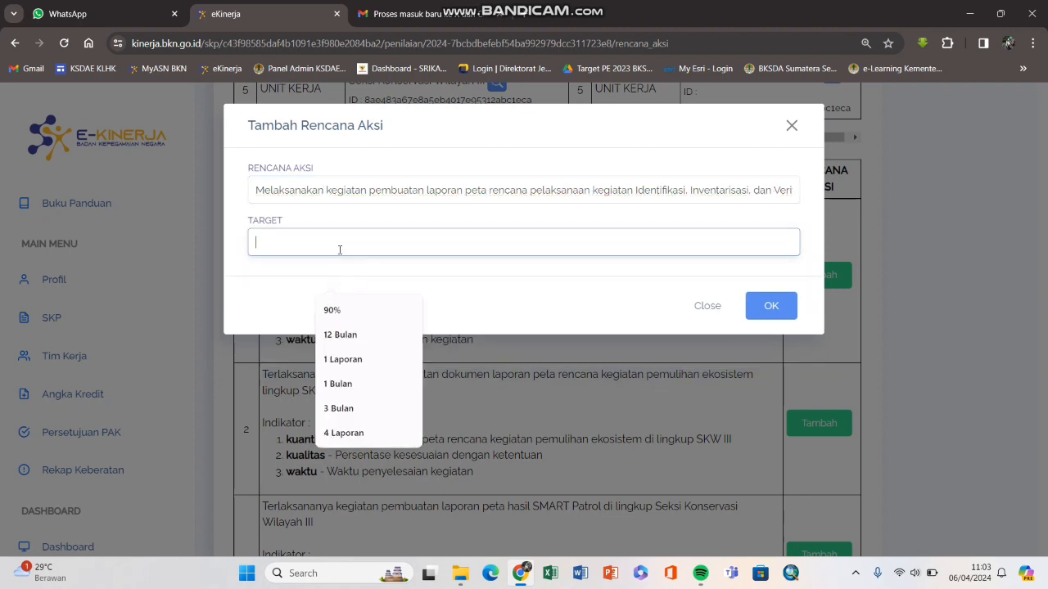
pyautogui.click(423, 137)
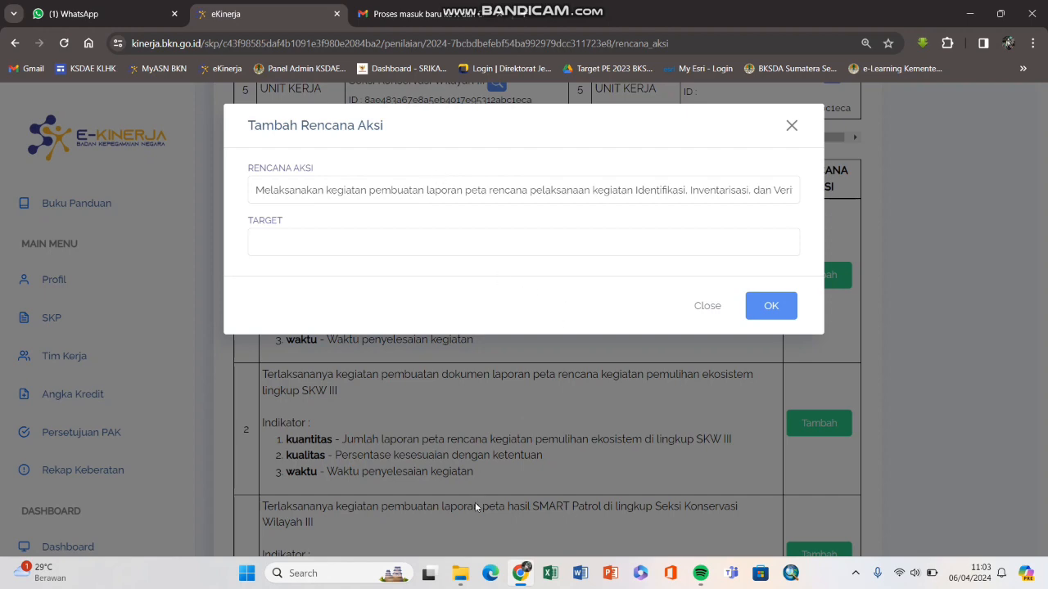
pyautogui.click(791, 125)
# Step: Check work result 1's '2 Laporan' target in the SKP PDF, then return to Rencana Aksi
pyautogui.click(460, 573)
pyautogui.hotkey('alt', 'Tab')
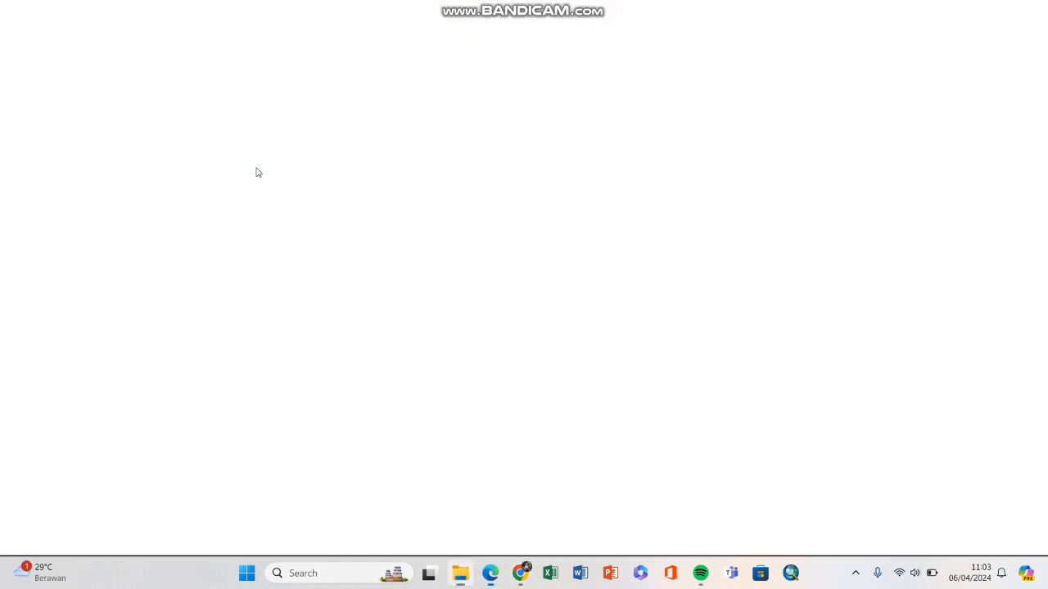
pyautogui.scroll(-2, 318, 245)
pyautogui.scroll(3, 318, 246)
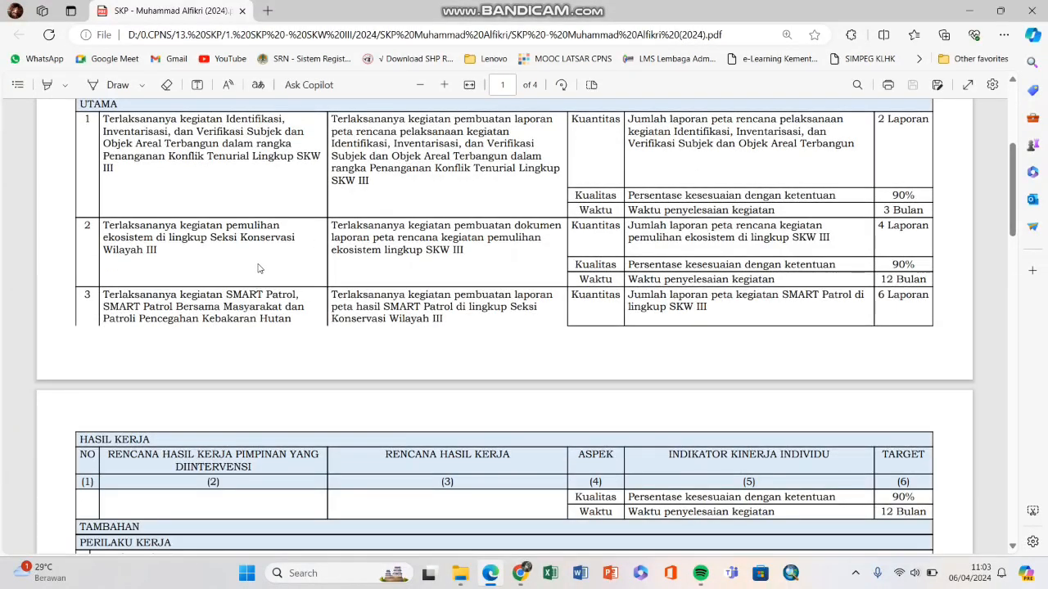
pyautogui.scroll(1, 258, 268)
pyautogui.moveTo(101, 192); pyautogui.dragTo(235, 230)
pyautogui.click(174, 228)
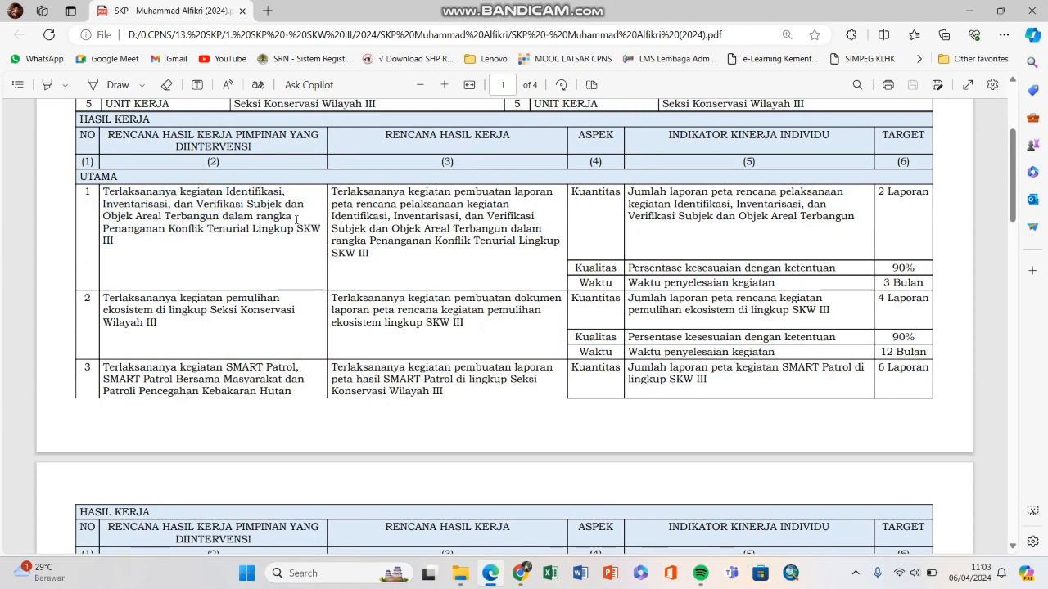
pyautogui.moveTo(878, 192); pyautogui.dragTo(929, 195)
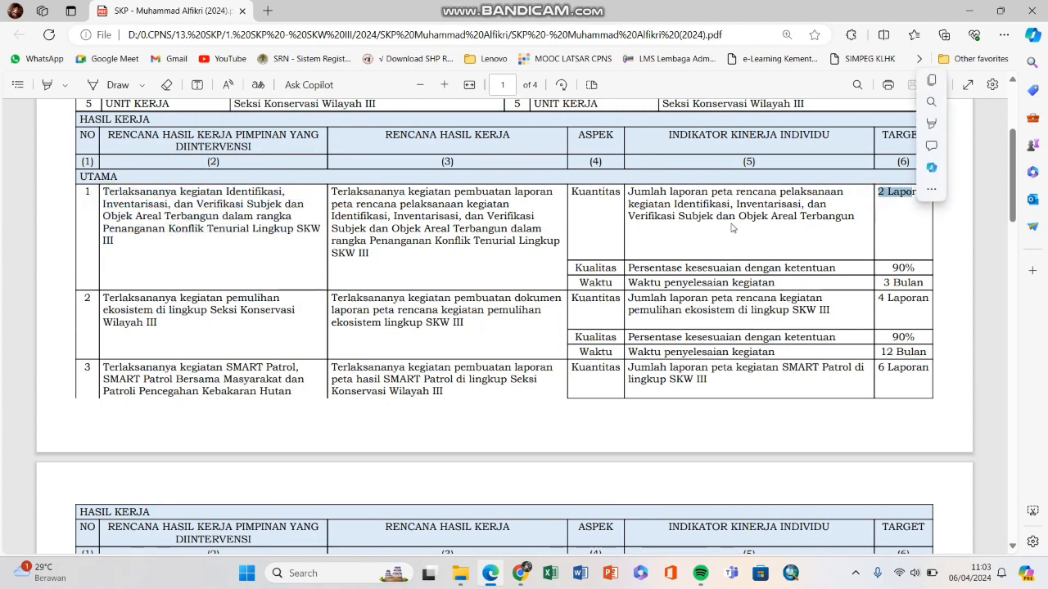
pyautogui.click(731, 222)
pyautogui.click(521, 573)
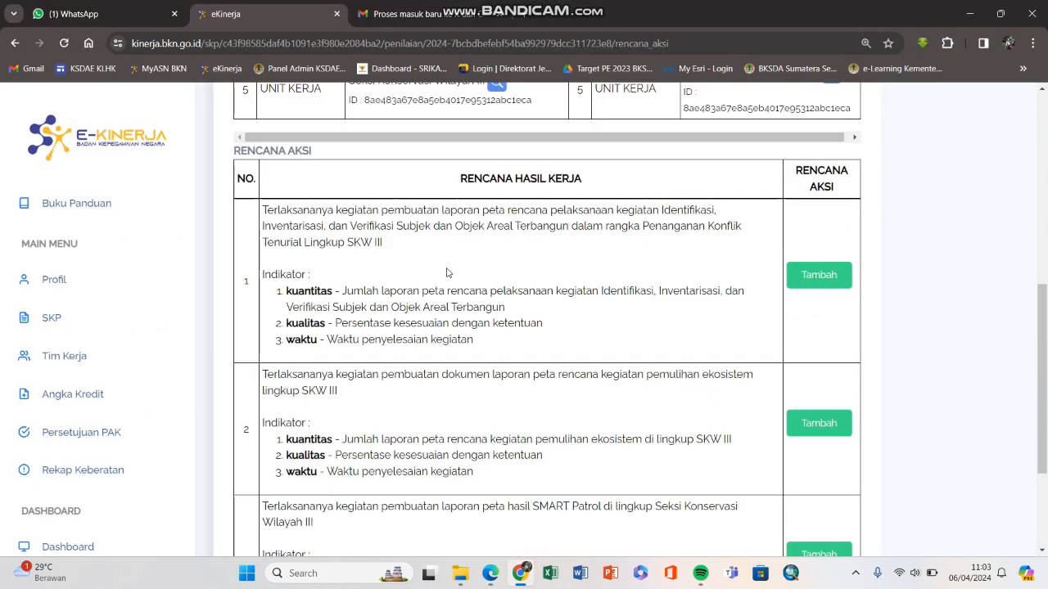
# Step: Open row 1's Tambah form, view target suggestions, close it, then reopen it after switching windows
pyautogui.click(819, 274)
pyautogui.click(408, 274)
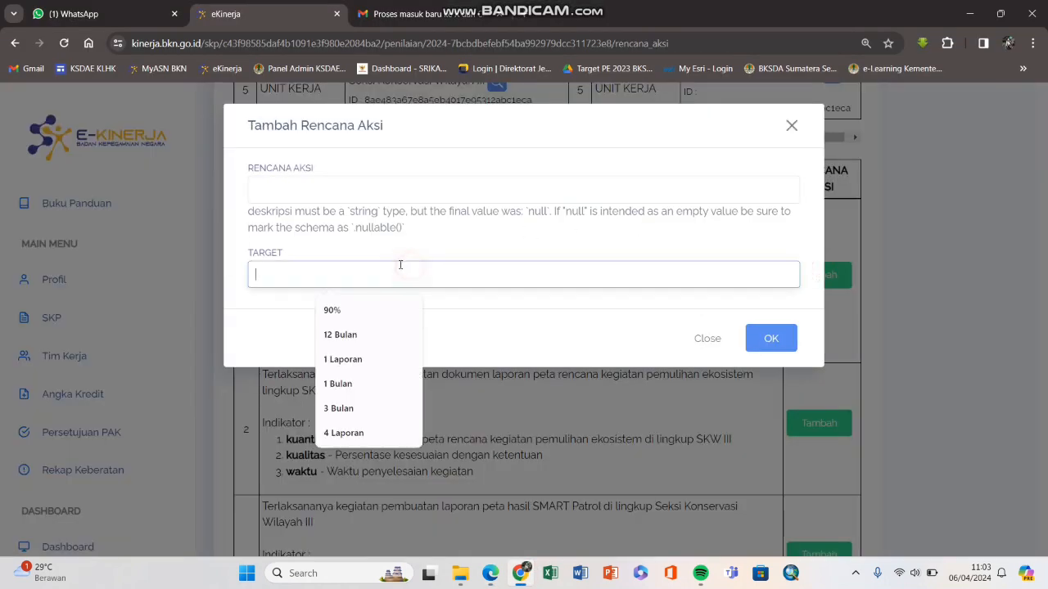
pyautogui.click(793, 126)
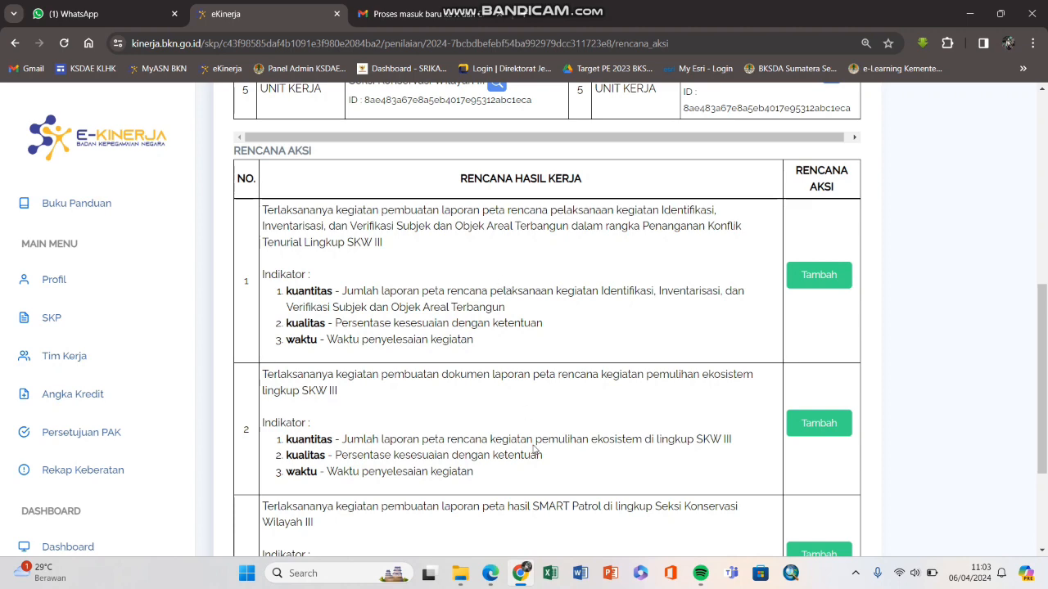
pyautogui.click(460, 573)
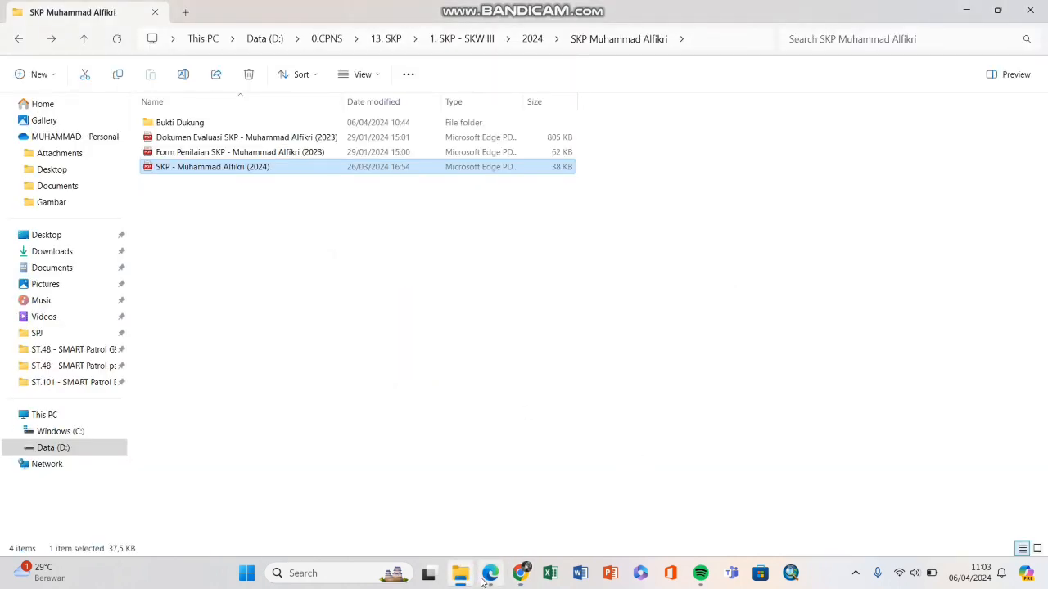
pyautogui.click(462, 575)
pyautogui.click(488, 574)
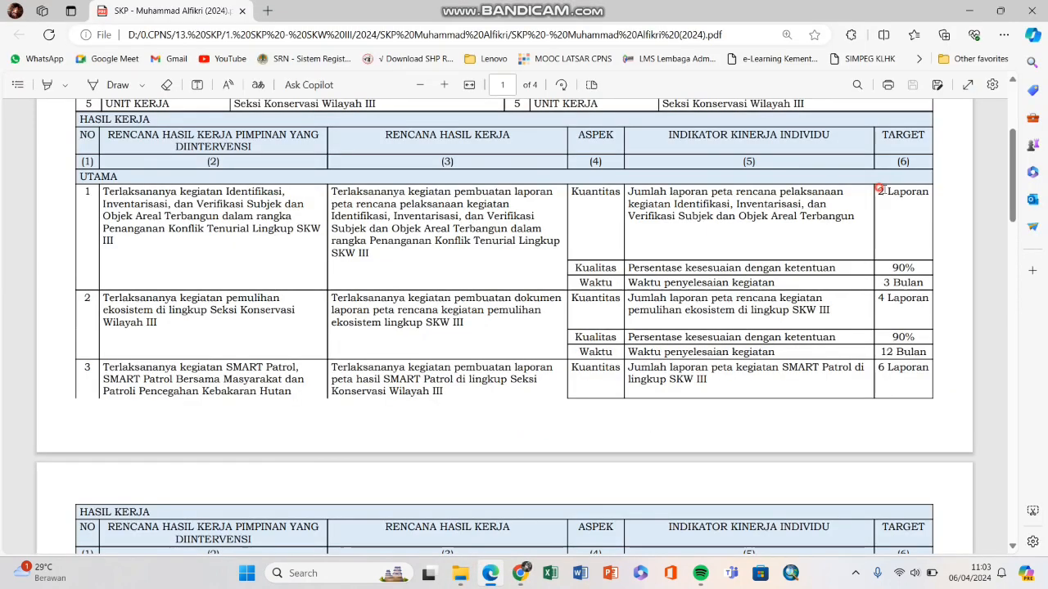
pyautogui.hotkey('alt', 'Tab')
pyautogui.click(818, 276)
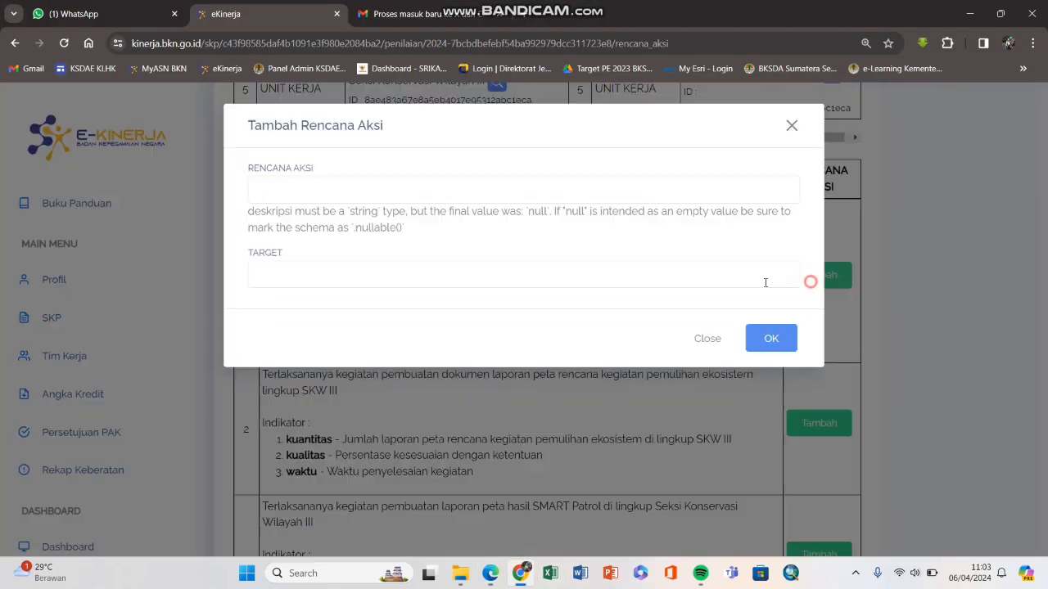
# Step: Paste row 1's plan with 'Melaksanakan' replacing 'Terlaksananya', set target '1 Laporan', and save
pyautogui.click(426, 273)
pyautogui.click(790, 126)
pyautogui.click(823, 275)
pyautogui.hotkey('ctrl', 'v')
pyautogui.moveTo(379, 194); pyautogui.dragTo(208, 203)
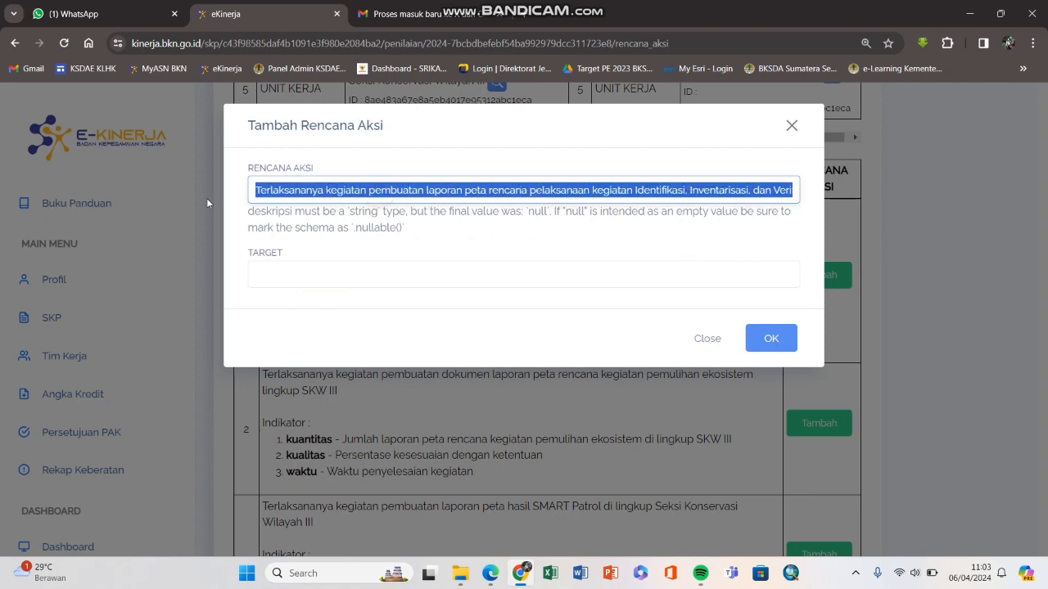
pyautogui.doubleClick(323, 194)
pyautogui.write('Melak')
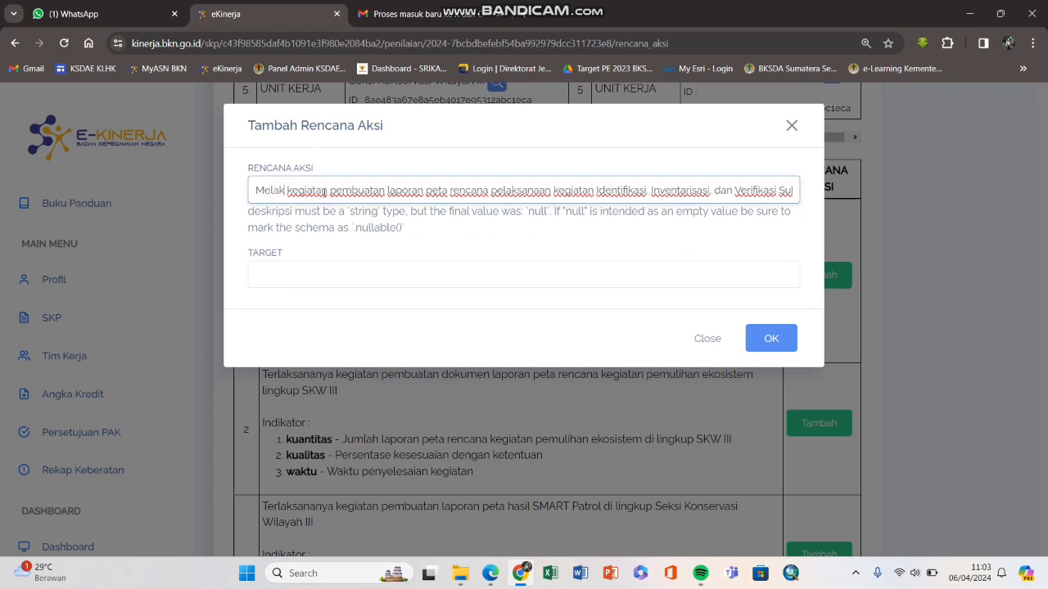
pyautogui.write('sanakan')
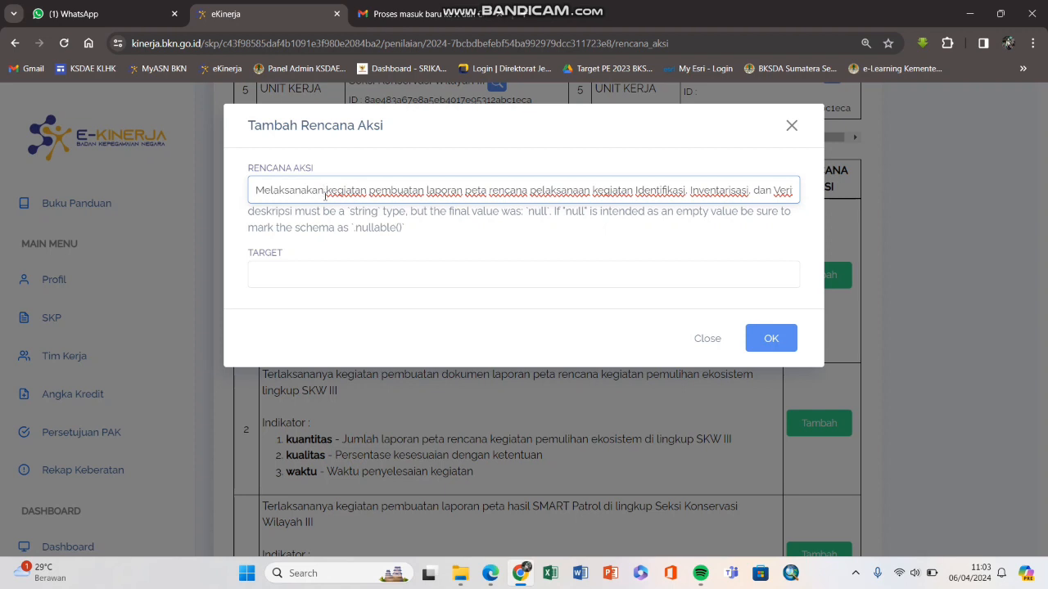
pyautogui.click(334, 279)
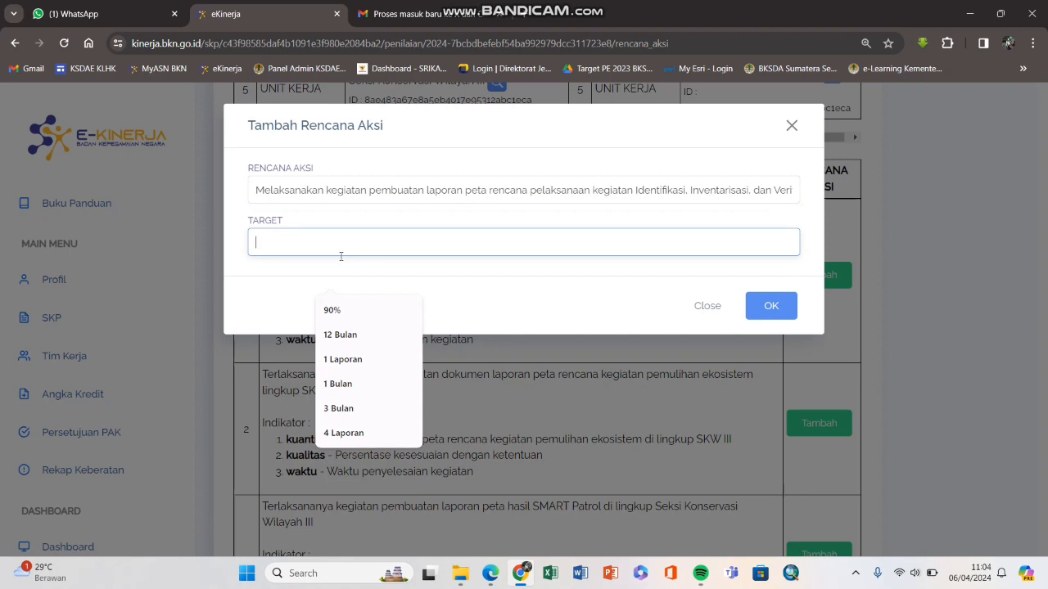
pyautogui.write('1')
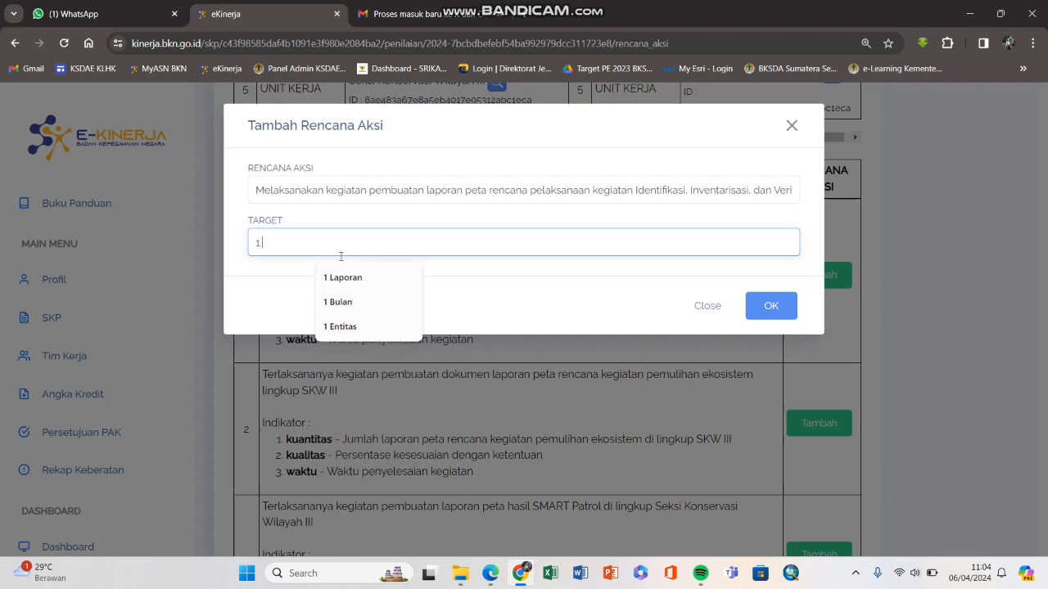
pyautogui.write(' Laporan')
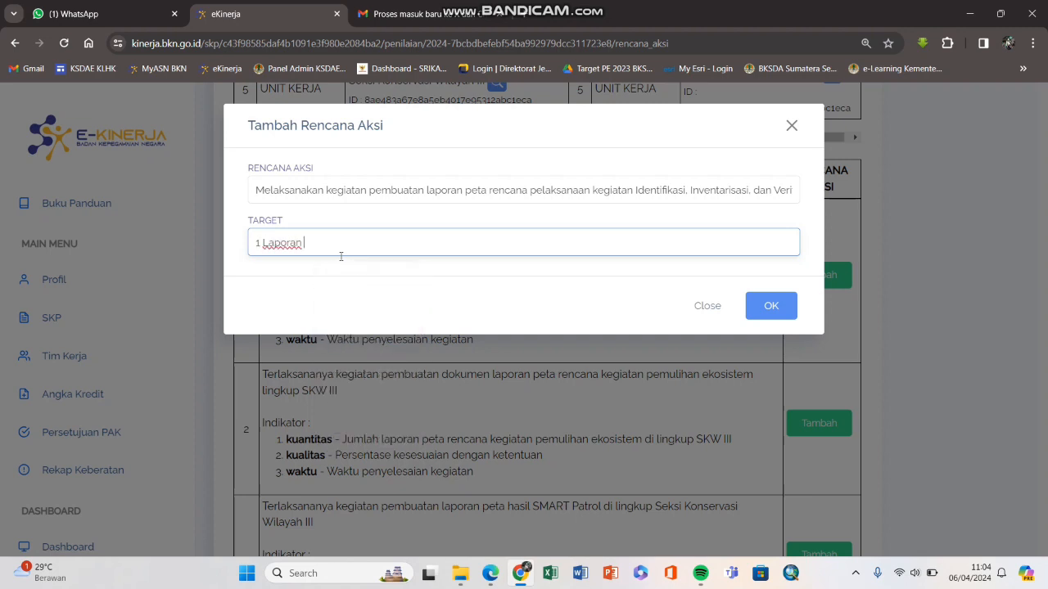
pyautogui.click(764, 305)
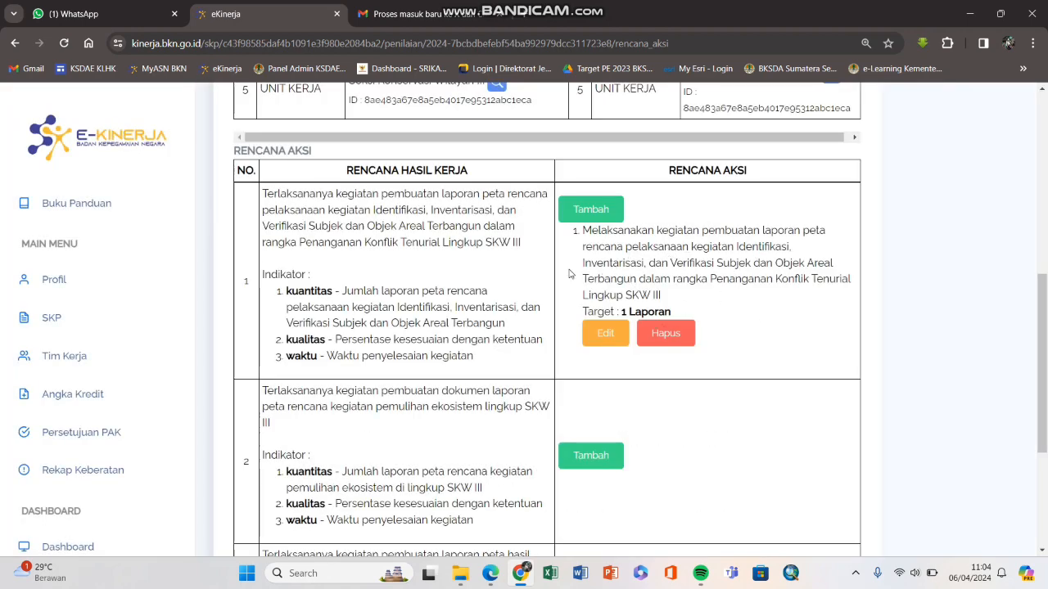
# Step: Delete work result 1's saved action plan via Hapus and confirm with OK
pyautogui.scroll(-1, 571, 274)
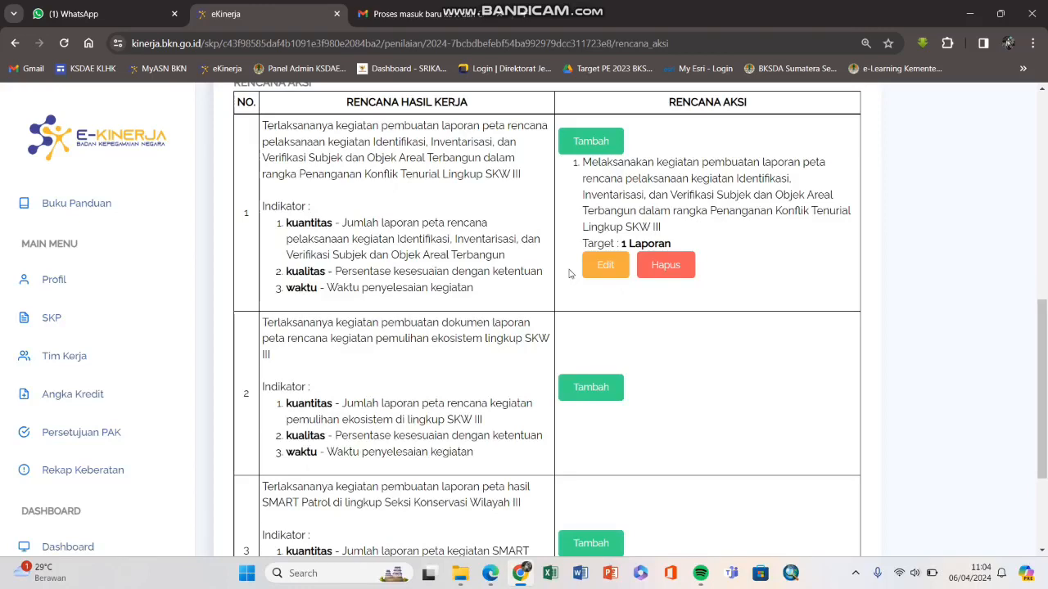
pyautogui.scroll(1, 507, 263)
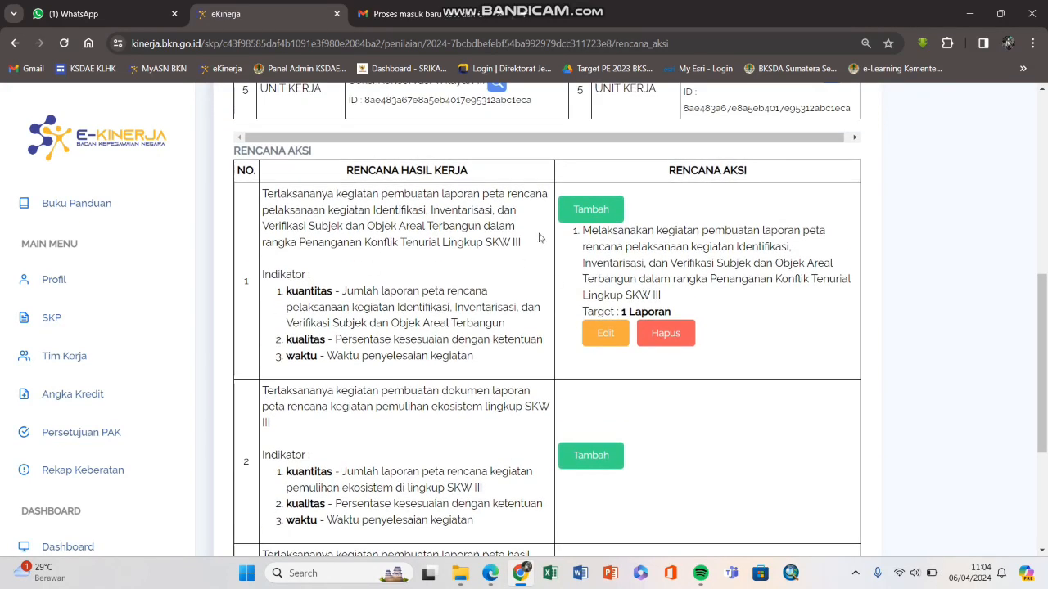
pyautogui.click(665, 332)
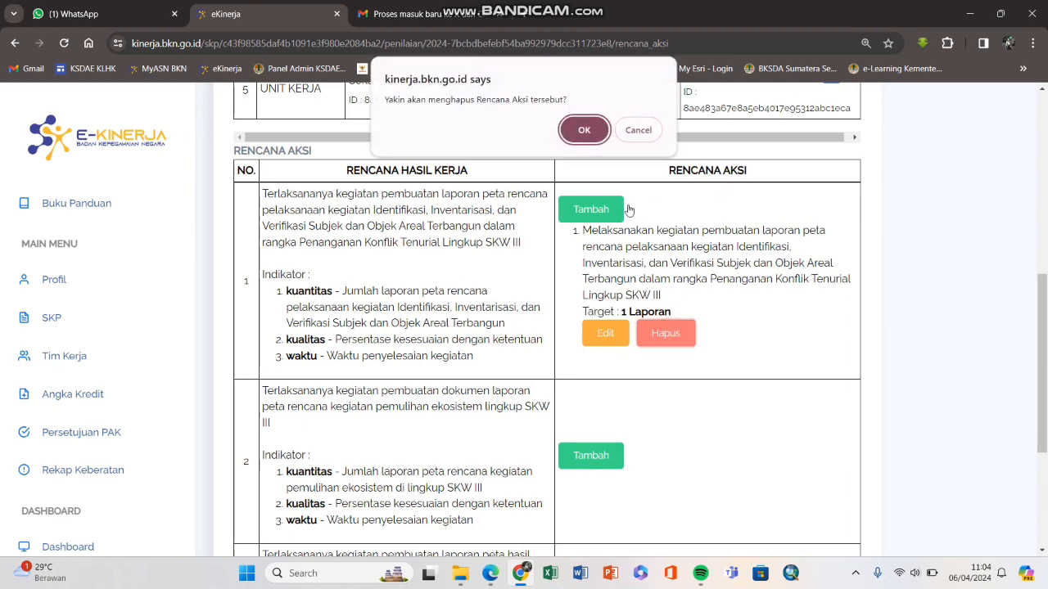
pyautogui.click(586, 129)
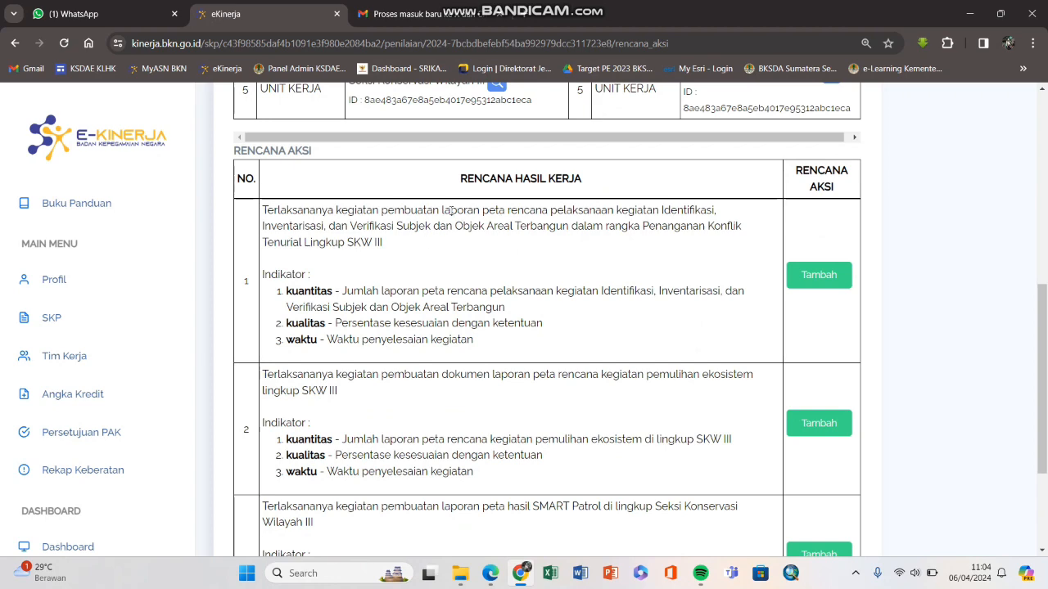
pyautogui.moveTo(260, 209); pyautogui.dragTo(382, 246)
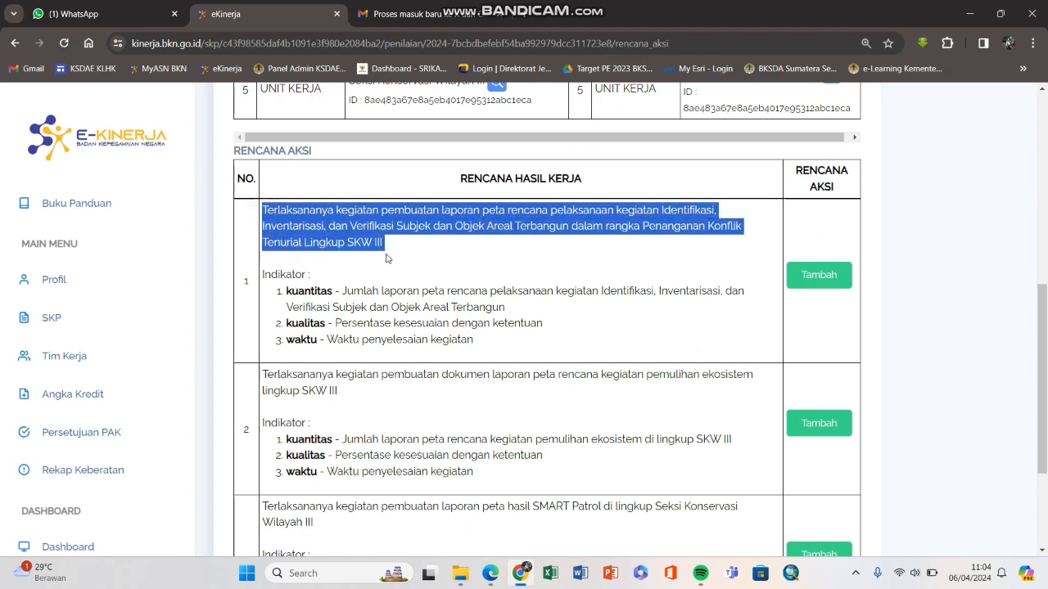
pyautogui.click(377, 253)
pyautogui.scroll(-1, 562, 236)
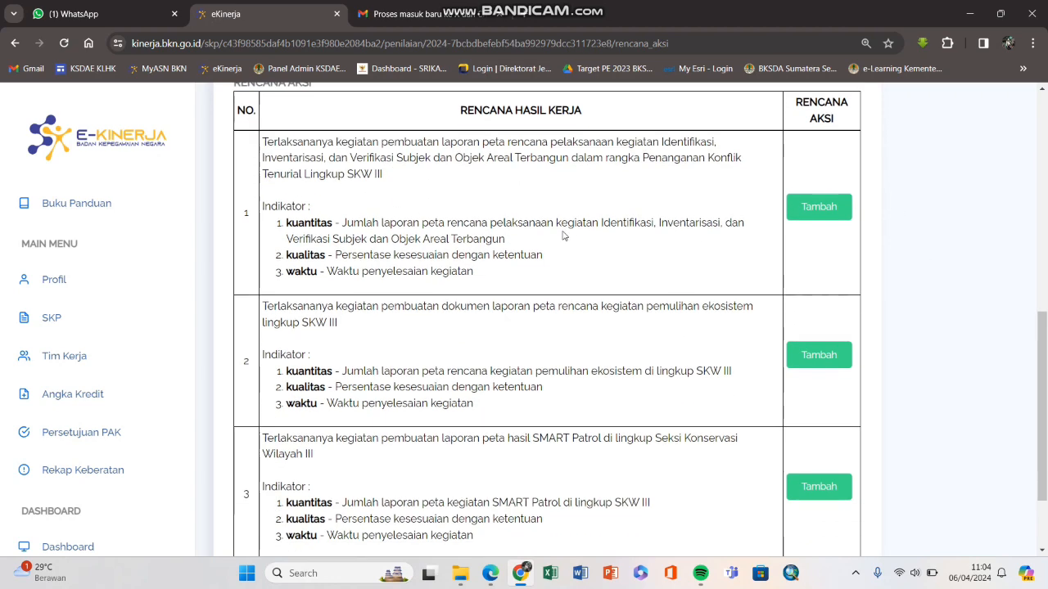
pyautogui.scroll(-2, 501, 238)
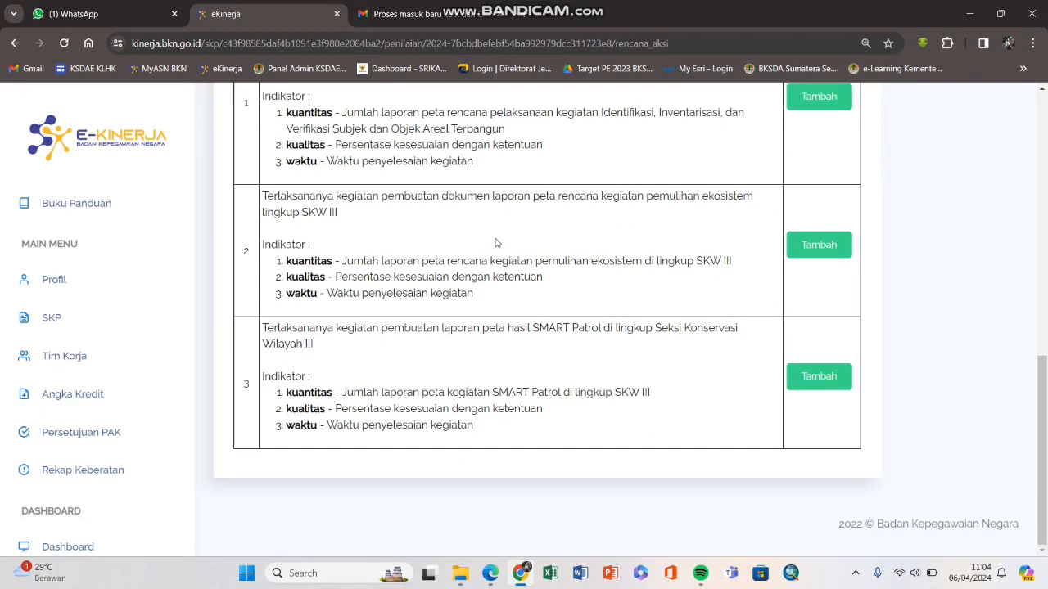
pyautogui.moveTo(263, 328); pyautogui.dragTo(339, 349)
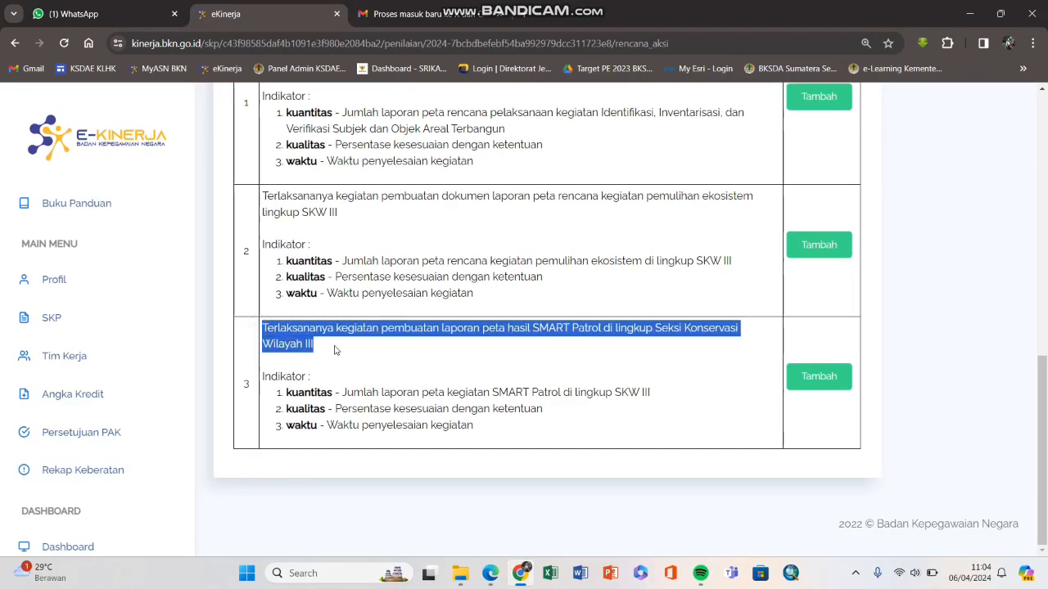
pyautogui.click(526, 334)
pyautogui.moveTo(532, 329); pyautogui.dragTo(679, 329)
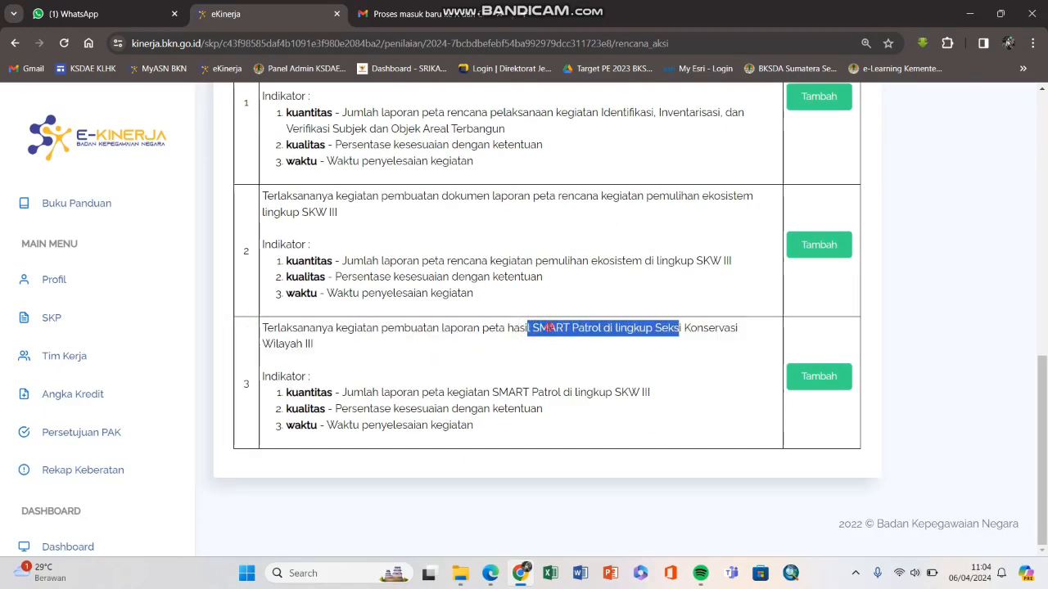
pyautogui.click(540, 319)
pyautogui.scroll(1, 540, 316)
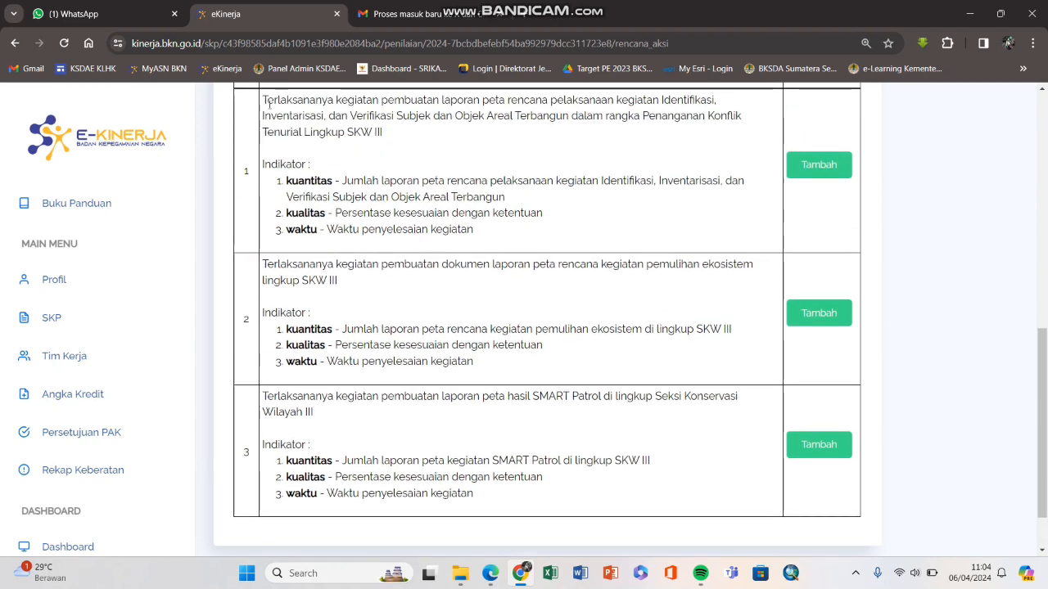
pyautogui.moveTo(263, 100); pyautogui.dragTo(339, 281)
pyautogui.click(458, 301)
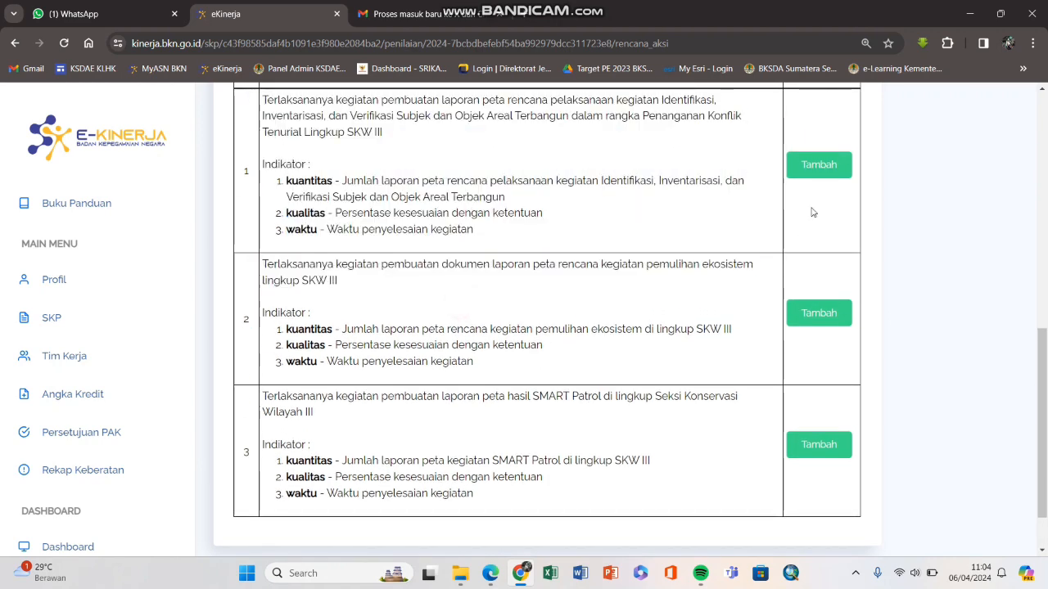
pyautogui.scroll(2, 675, 262)
pyautogui.scroll(-2, 668, 276)
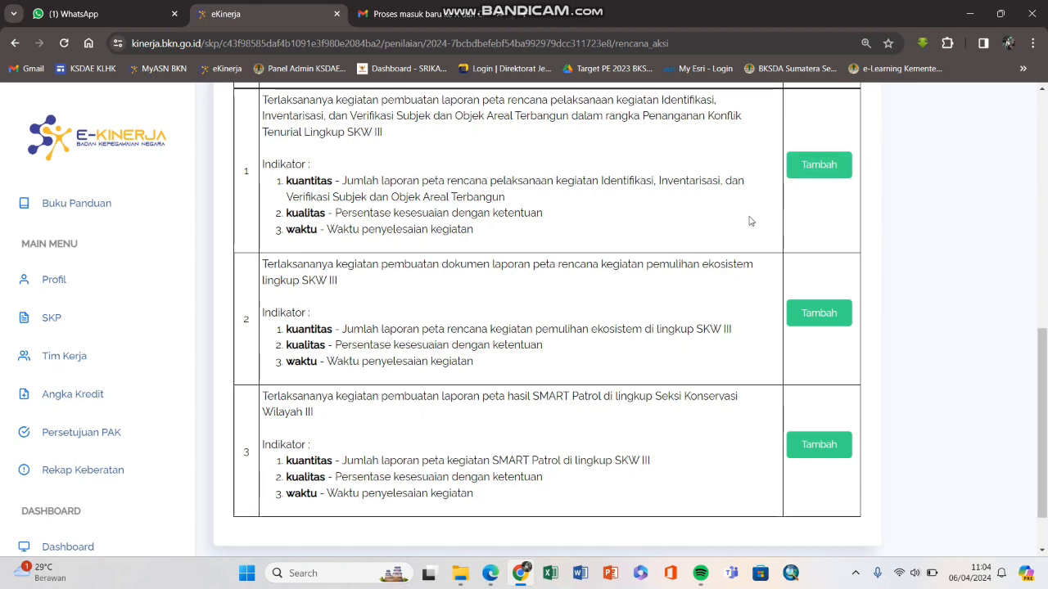
pyautogui.click(490, 573)
pyautogui.scroll(3, 485, 234)
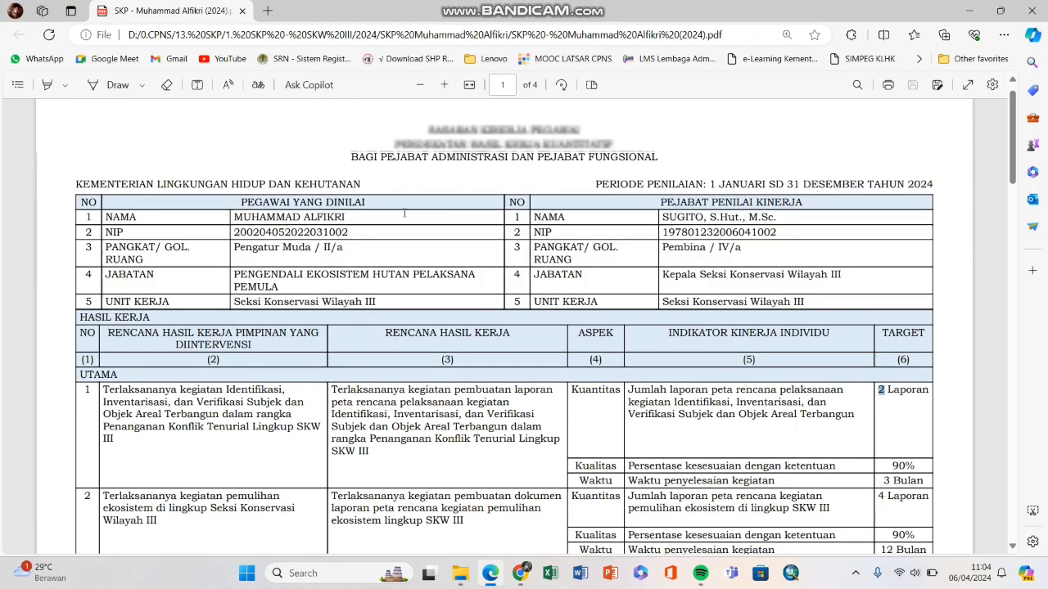
pyautogui.scroll(-3, 485, 352)
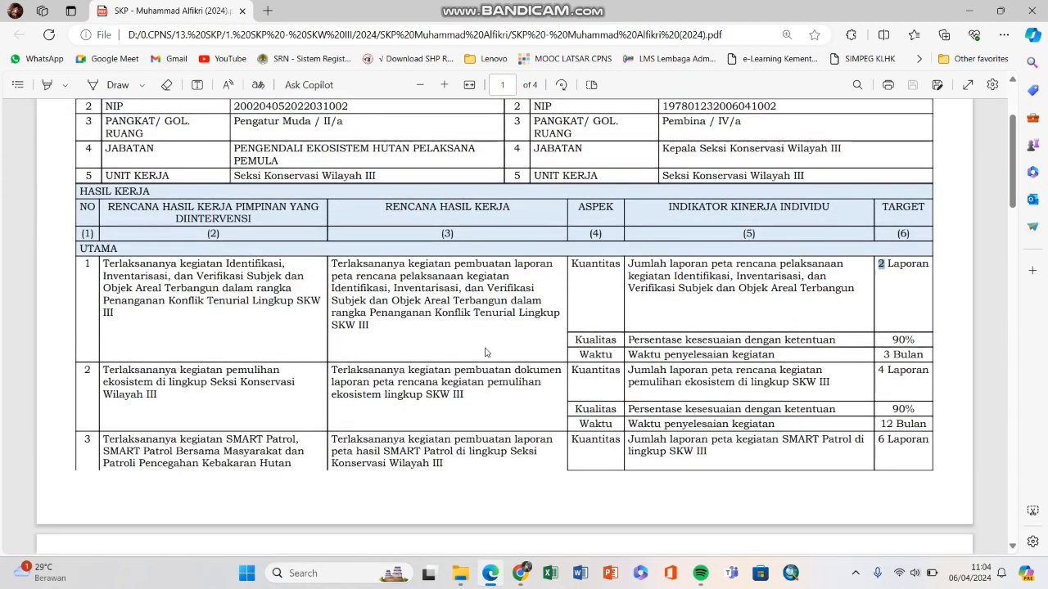
pyautogui.scroll(-2, 466, 264)
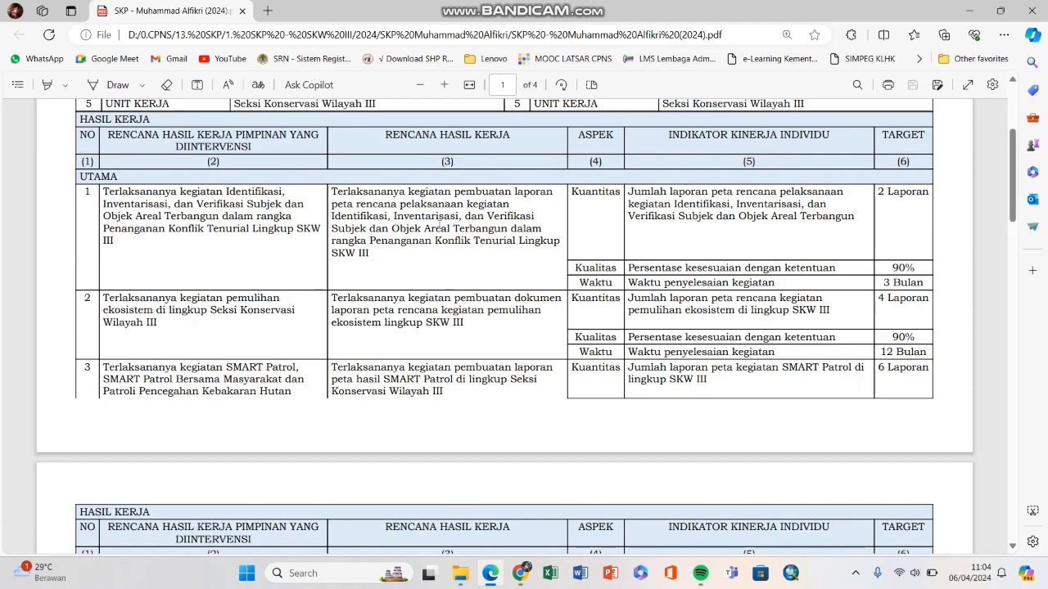
pyautogui.scroll(-3, 528, 285)
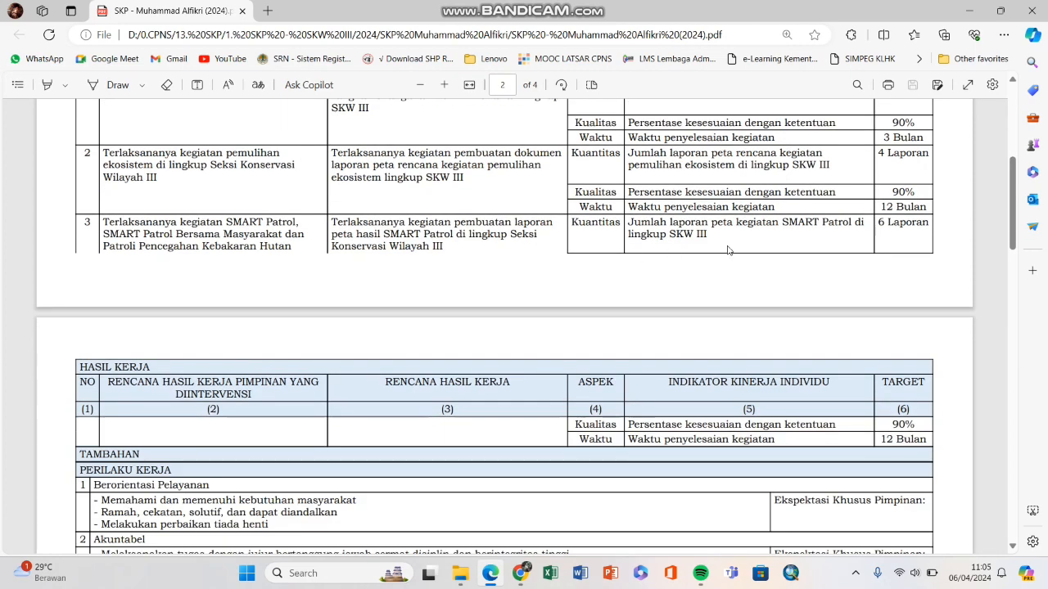
pyautogui.scroll(2, 728, 250)
pyautogui.hotkey('alt', 'Tab')
pyautogui.scroll(-2, 592, 311)
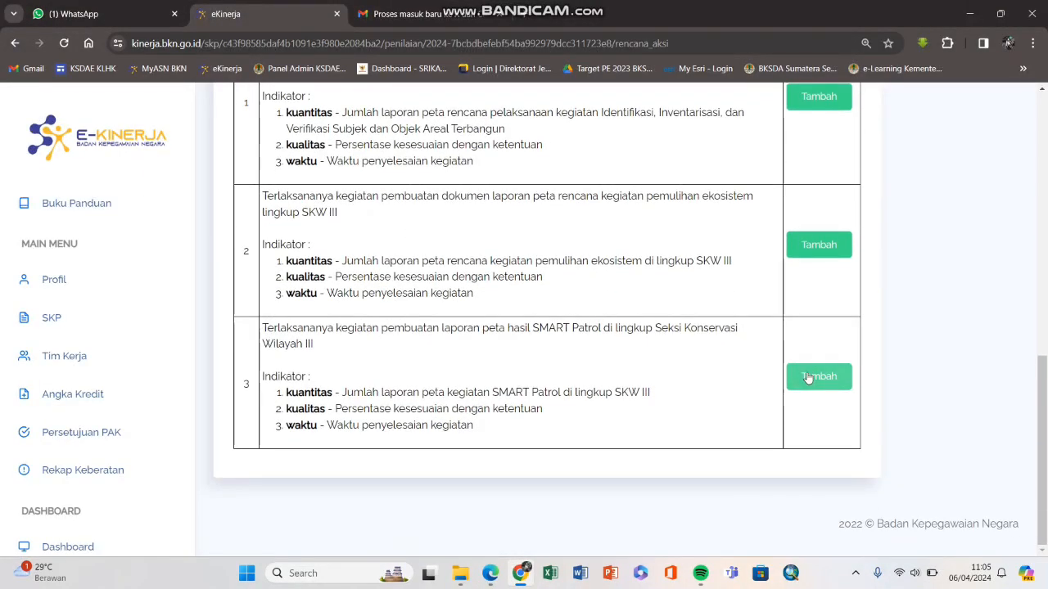
# Step: Open row 3's Tambah Rencana Aksi form and close it again without entering anything
pyautogui.click(807, 377)
pyautogui.click(791, 126)
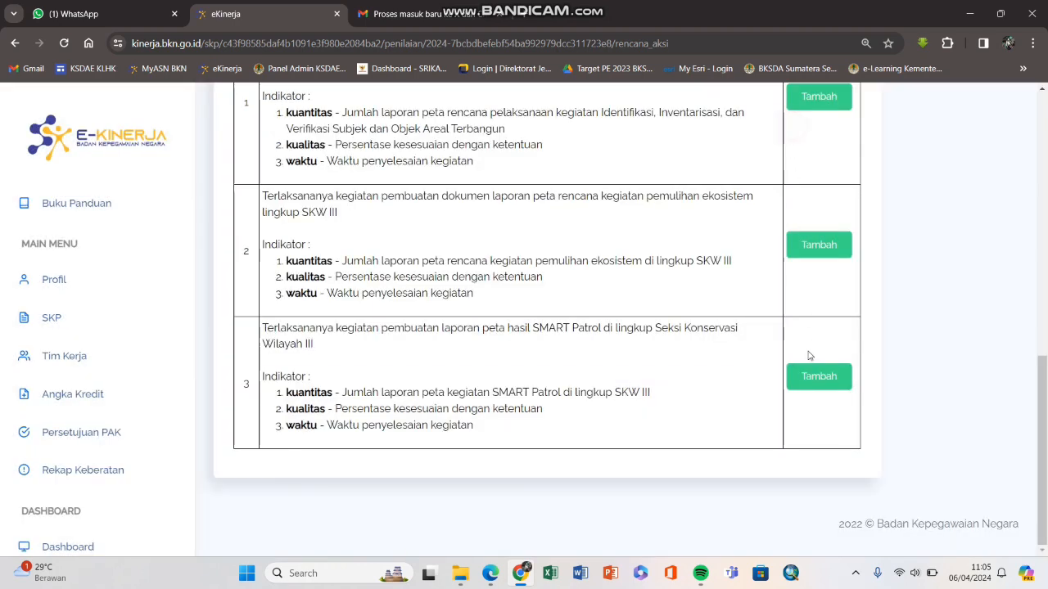
pyautogui.click(814, 381)
pyautogui.click(622, 193)
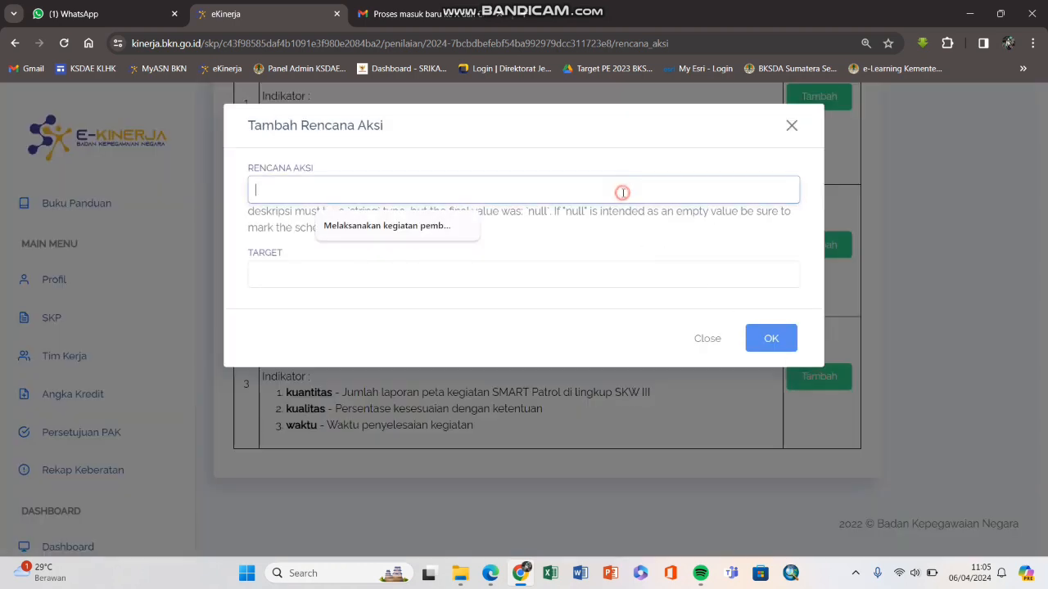
pyautogui.click(791, 125)
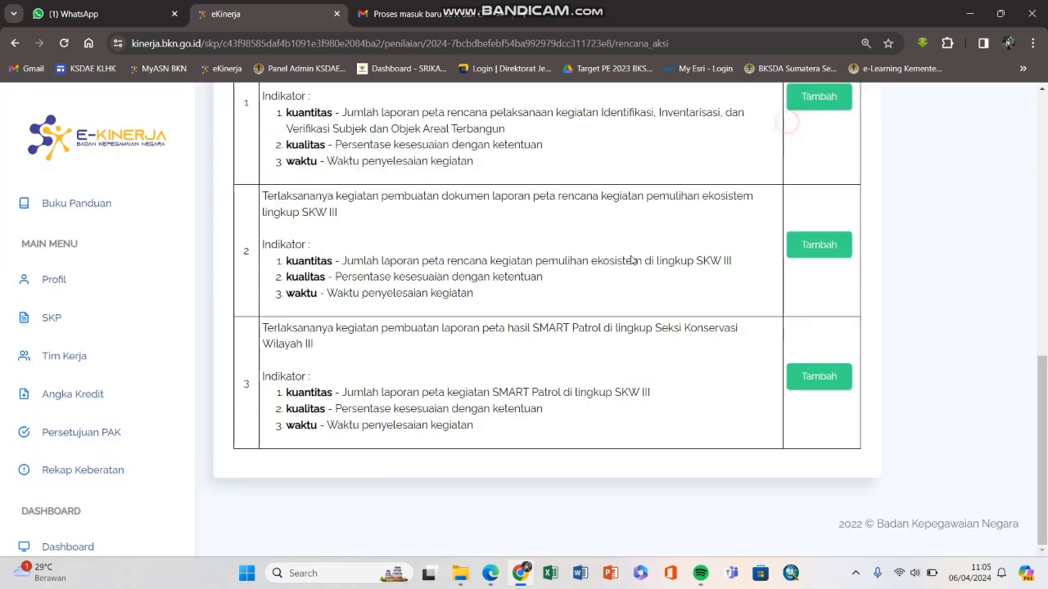
# Step: Copy row 3's work result text
pyautogui.moveTo(262, 328); pyautogui.dragTo(314, 352)
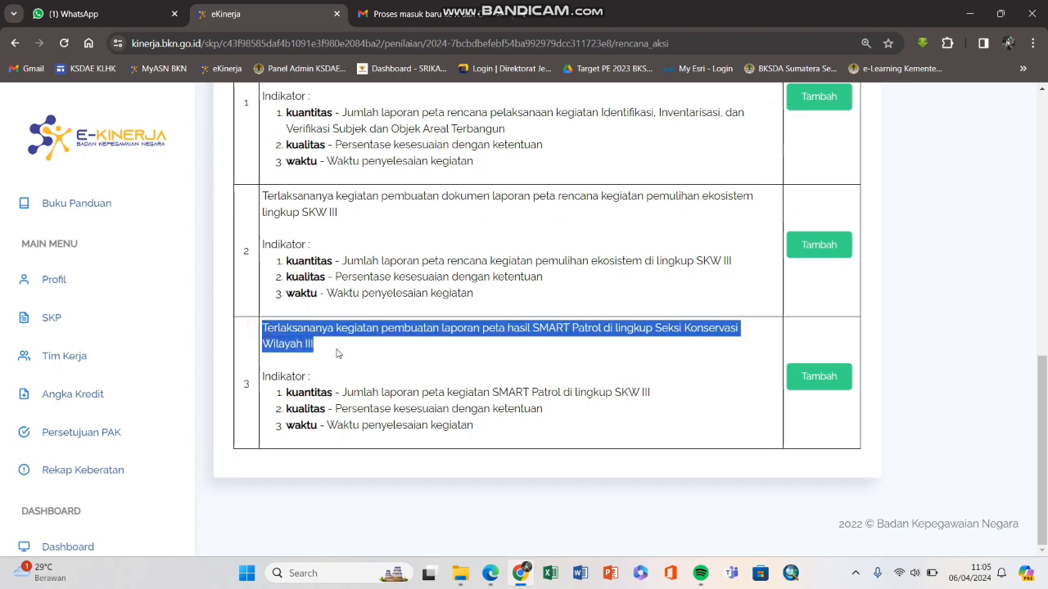
pyautogui.rightClick(322, 335)
pyautogui.click(343, 344)
pyautogui.rightClick(330, 333)
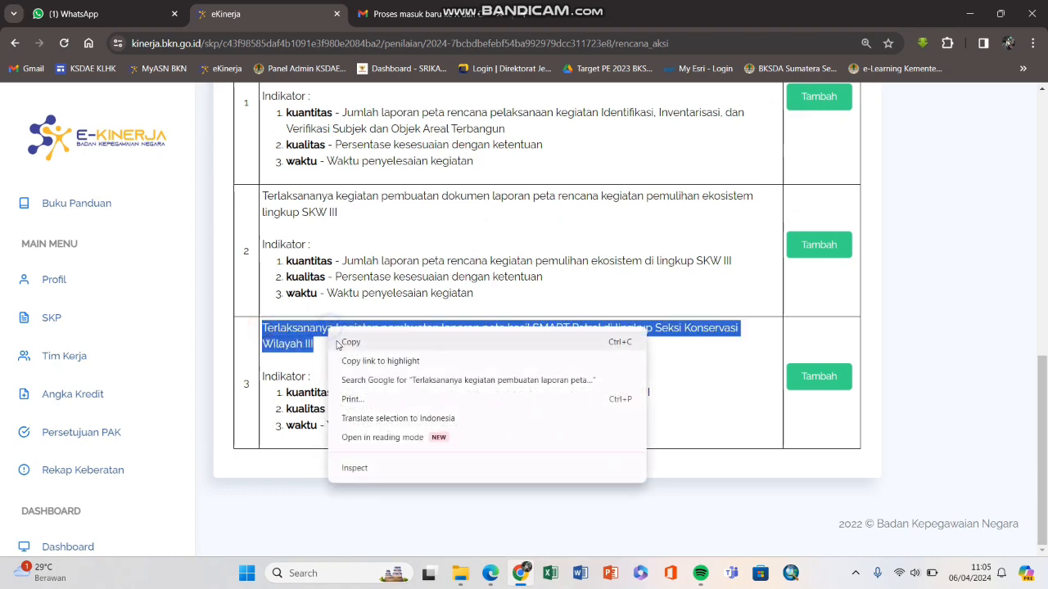
pyautogui.click(335, 342)
# Step: Paste row 3's work result as the action plan, replacing 'Terlaksananya' with 'Melaksanakan'
pyautogui.click(817, 381)
pyautogui.click(578, 190)
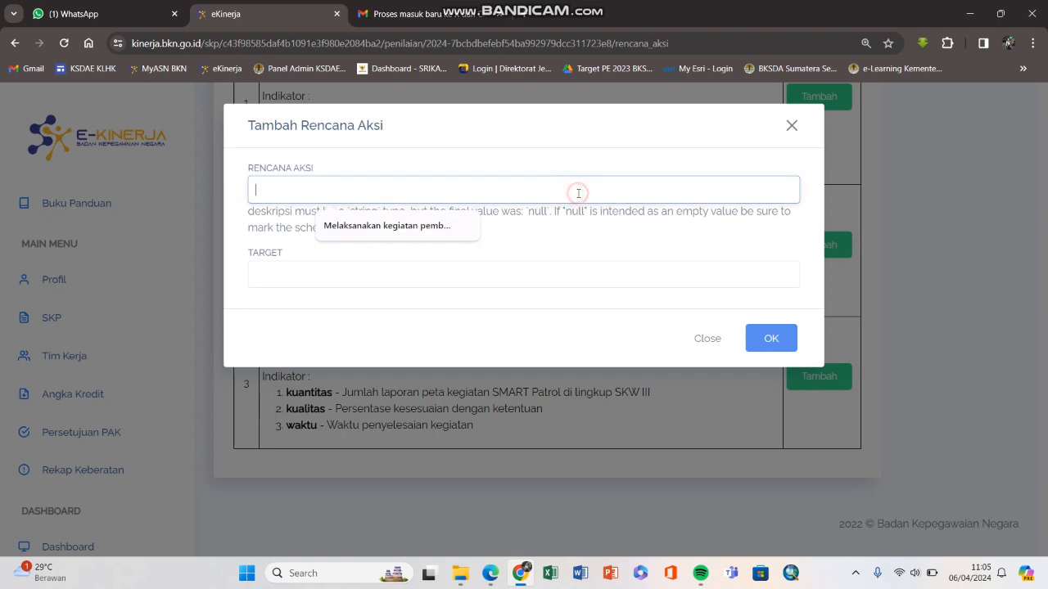
pyautogui.rightClick(486, 198)
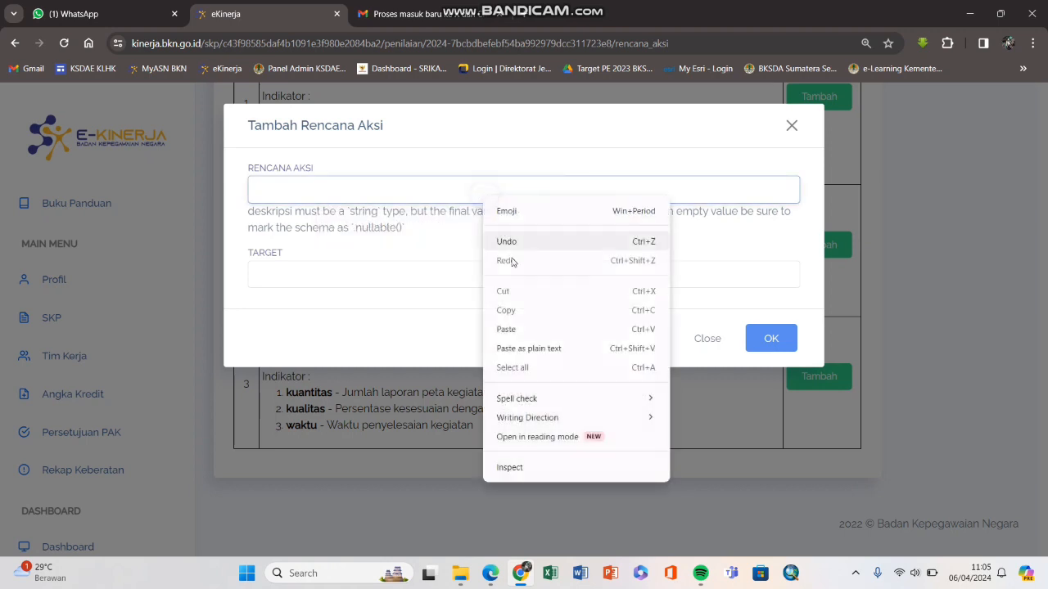
pyautogui.click(514, 328)
pyautogui.moveTo(427, 190); pyautogui.dragTo(256, 191)
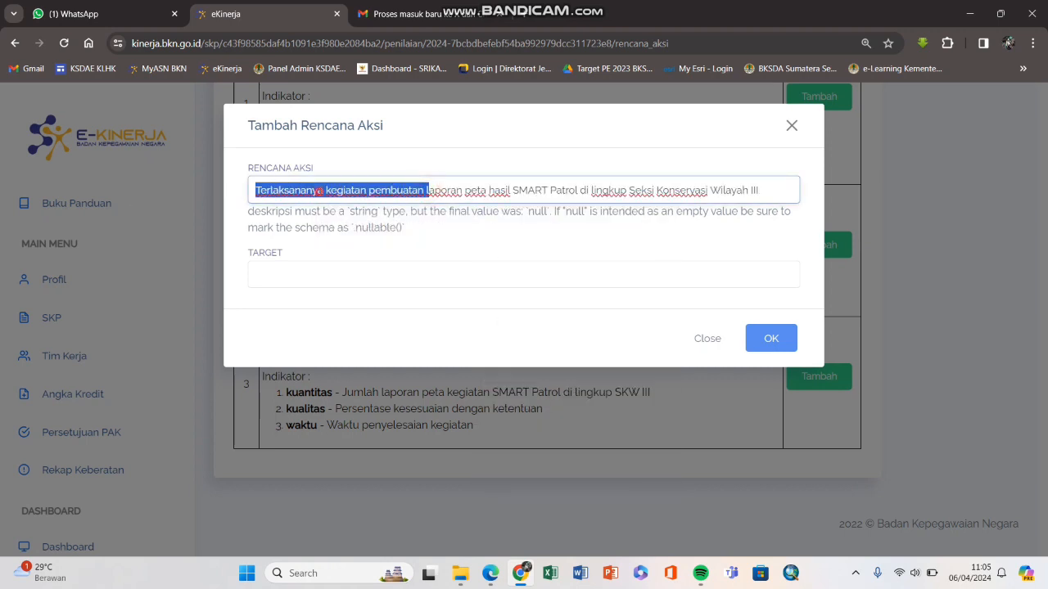
pyautogui.click(321, 190)
pyautogui.hotkey('shift', 'Home')
pyautogui.write('Melaksan')
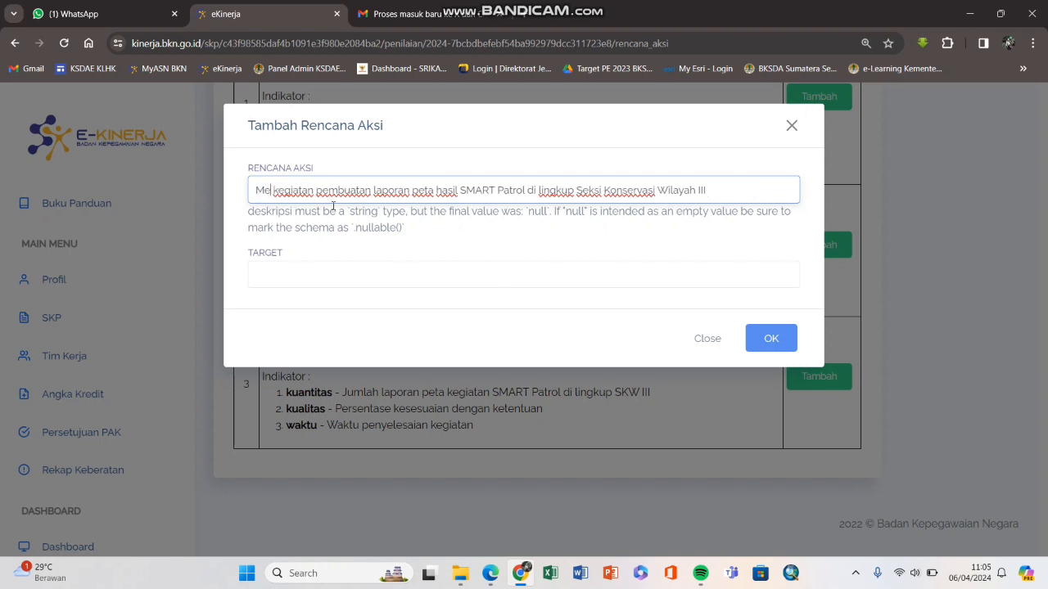
pyautogui.write('akan')
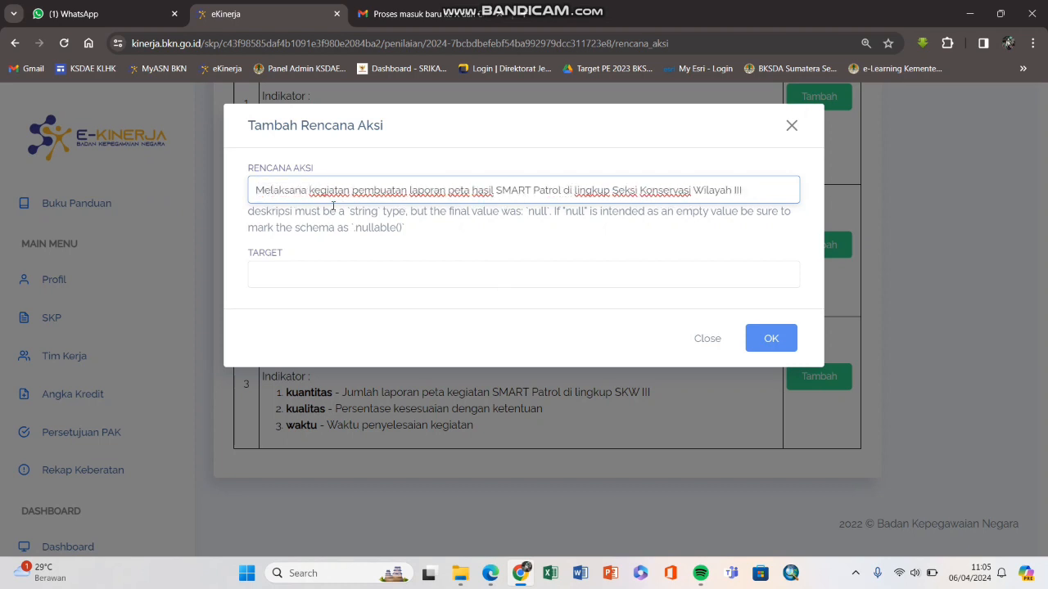
pyautogui.click(325, 266)
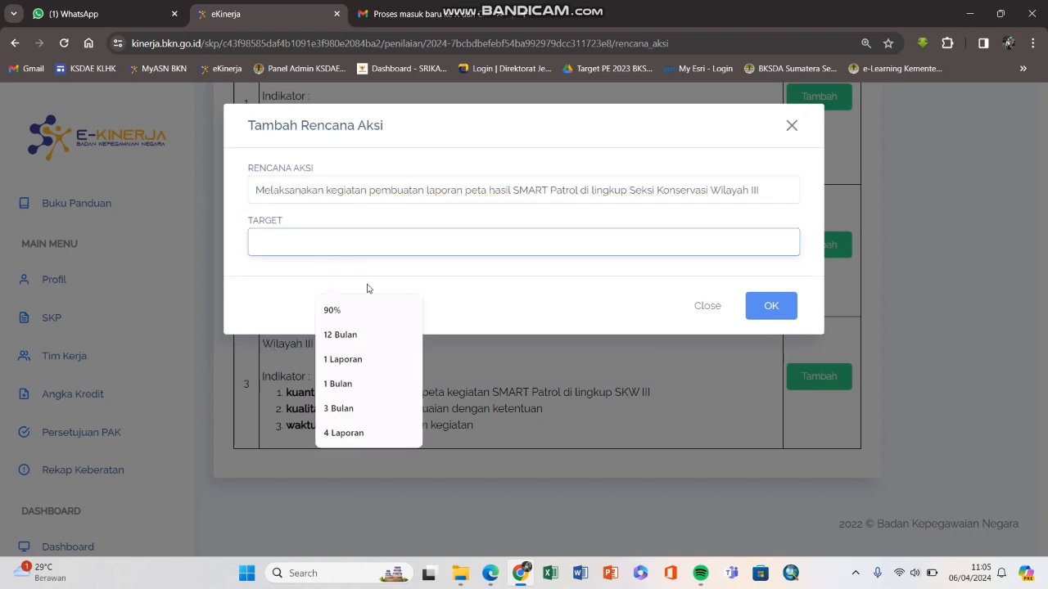
# Step: Check row 3's '6 Laporan' target in the SKP PDF
pyautogui.click(491, 573)
pyautogui.scroll(-2, 889, 221)
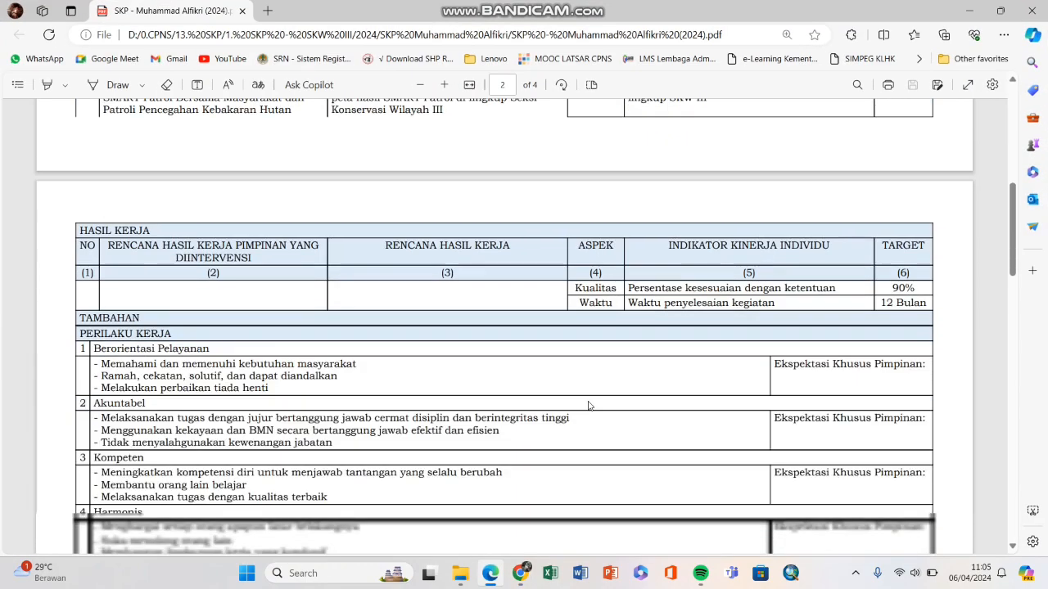
pyautogui.scroll(1, 889, 221)
pyautogui.scroll(-1, 888, 221)
pyautogui.moveTo(879, 222); pyautogui.dragTo(928, 222)
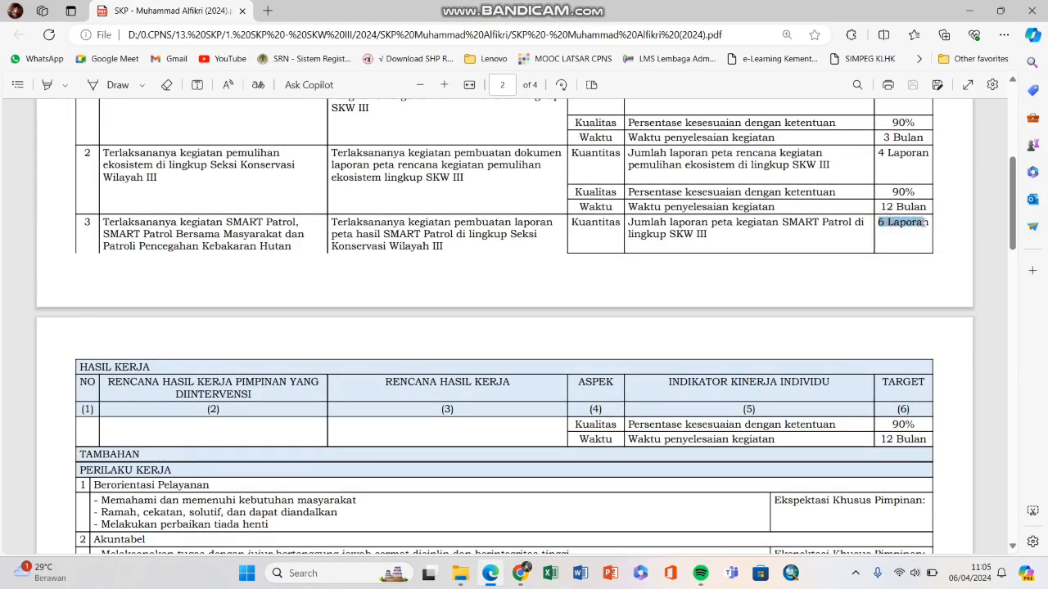
# Step: Look over both SMART Patrol activity folders in Bukti Dukung, then return to the target field
pyautogui.click(459, 573)
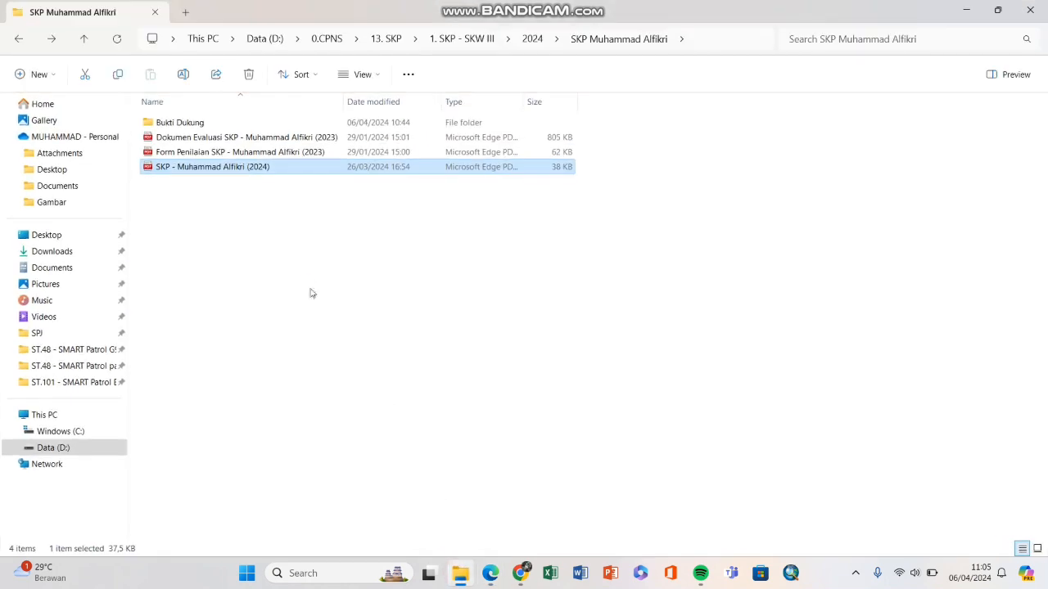
pyautogui.doubleClick(259, 114)
pyautogui.doubleClick(236, 152)
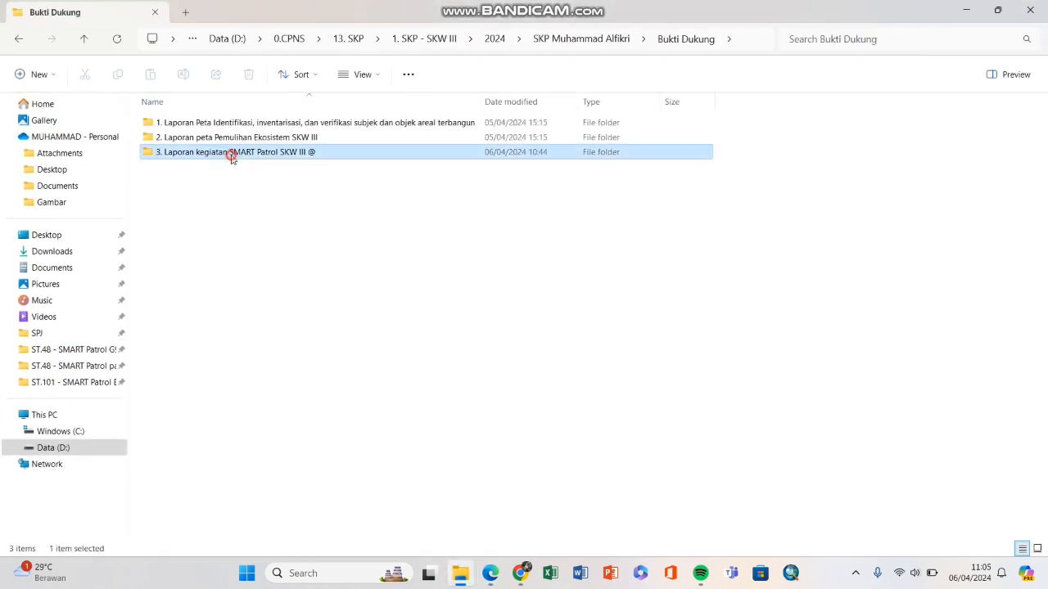
pyautogui.moveTo(219, 167); pyautogui.dragTo(373, 310)
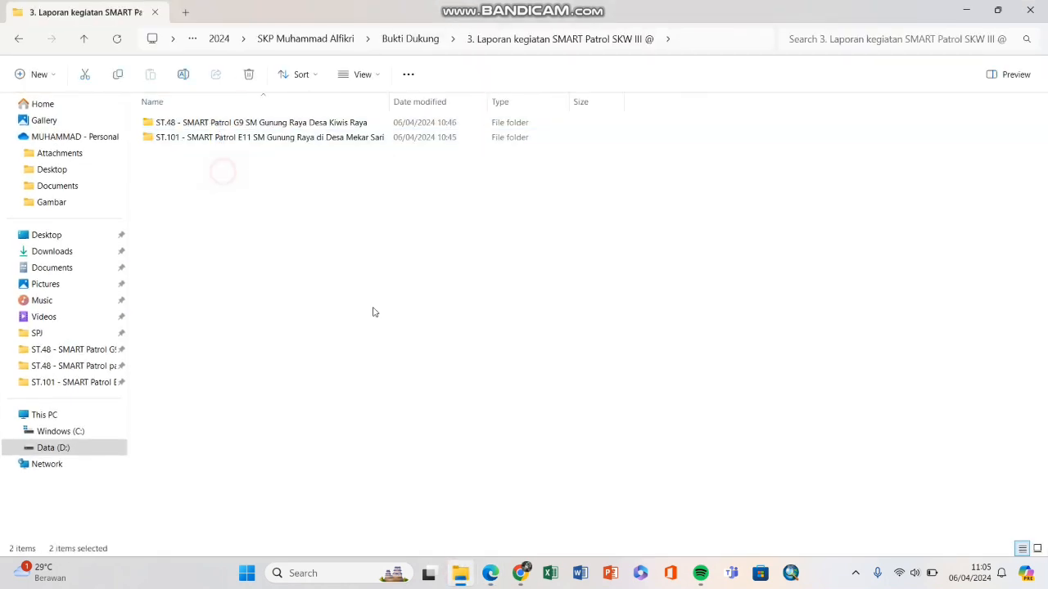
pyautogui.click(520, 573)
pyautogui.click(421, 244)
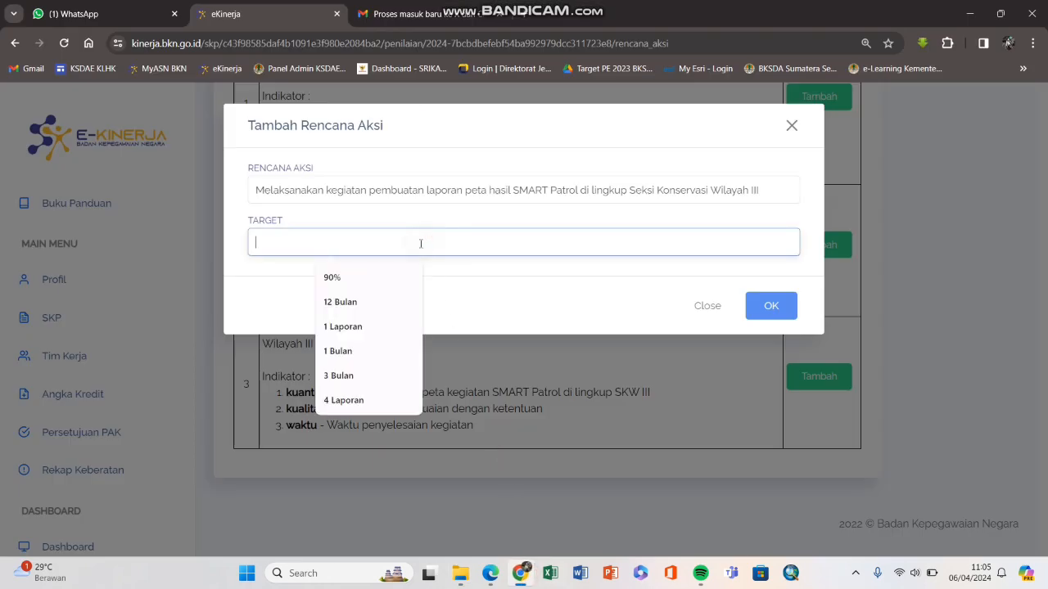
# Step: Enter '2 Laporan' as the SMART Patrol action plan target, confirm, and go back to Penilaian
pyautogui.write('2 Lap')
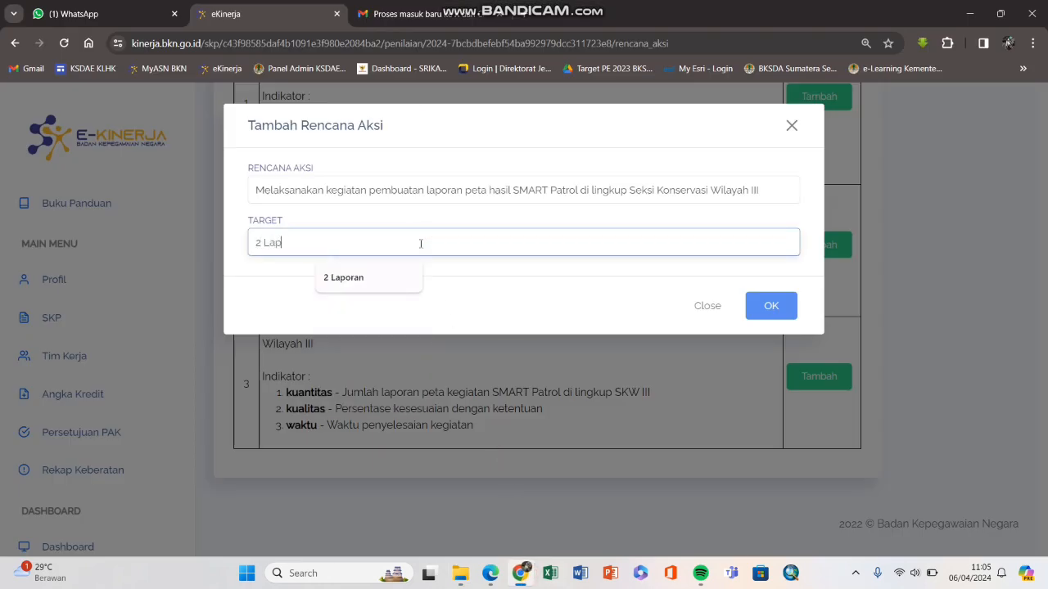
pyautogui.write('oran')
pyautogui.click(748, 306)
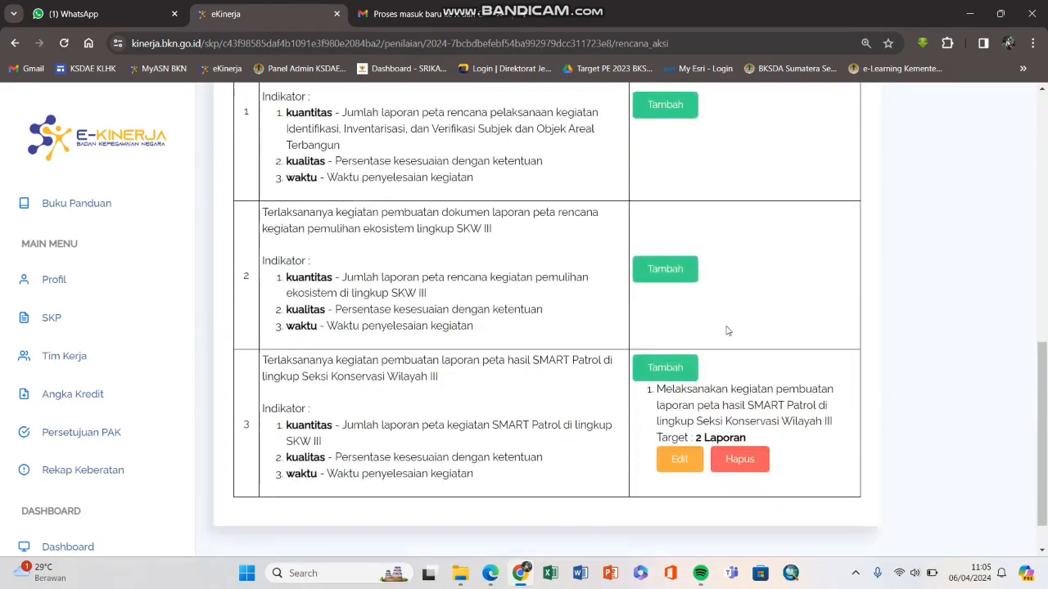
pyautogui.click(821, 156)
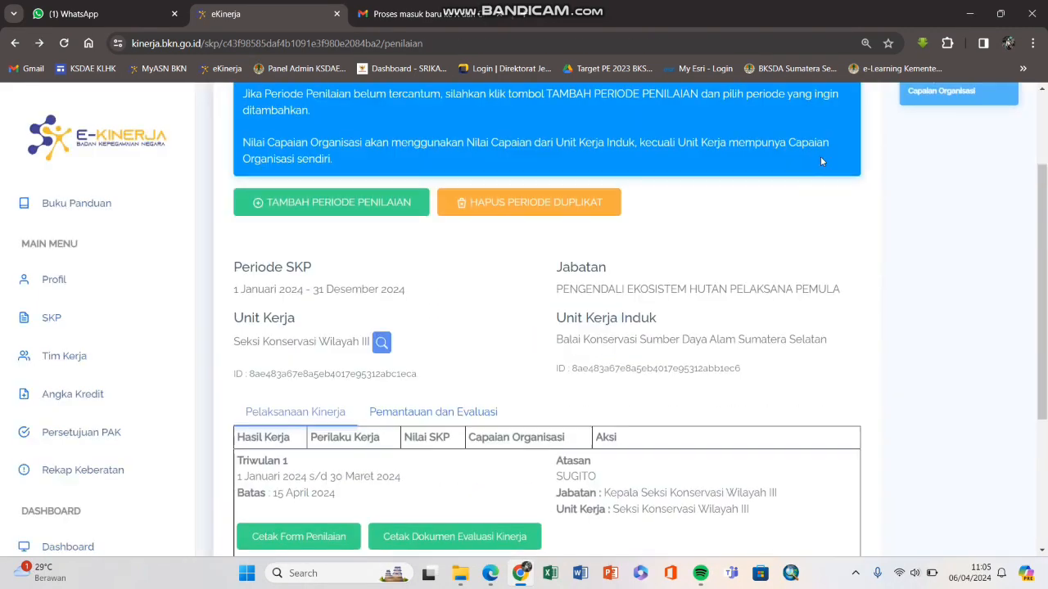
# Step: Open 'Pengisian Bukti Dukung dan Lihat Hasil' for Triwulan 1 and scroll through the HASIL KERJA table
pyautogui.scroll(-2, 618, 288)
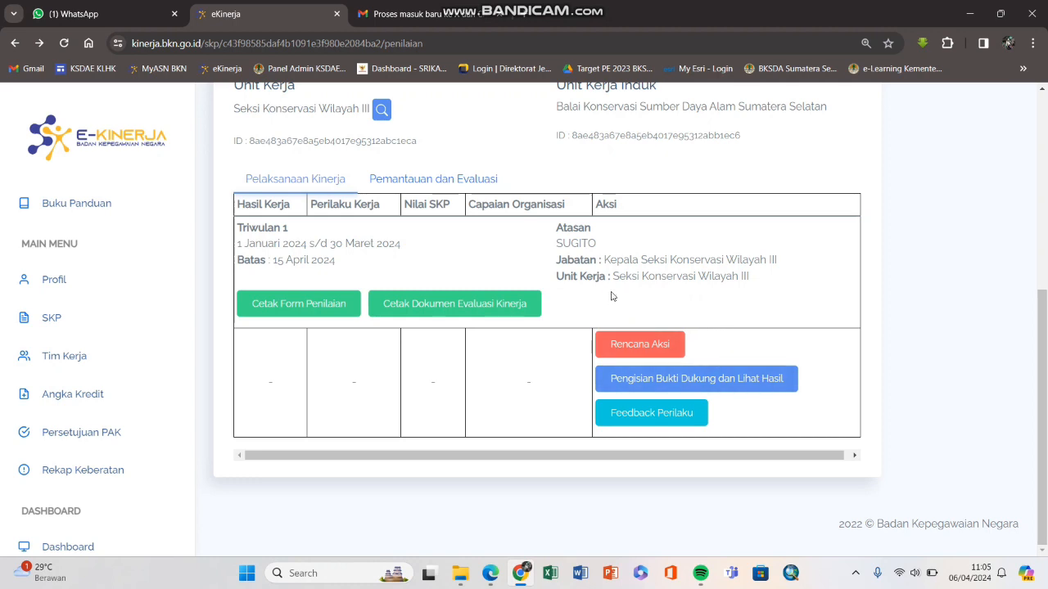
pyautogui.click(645, 383)
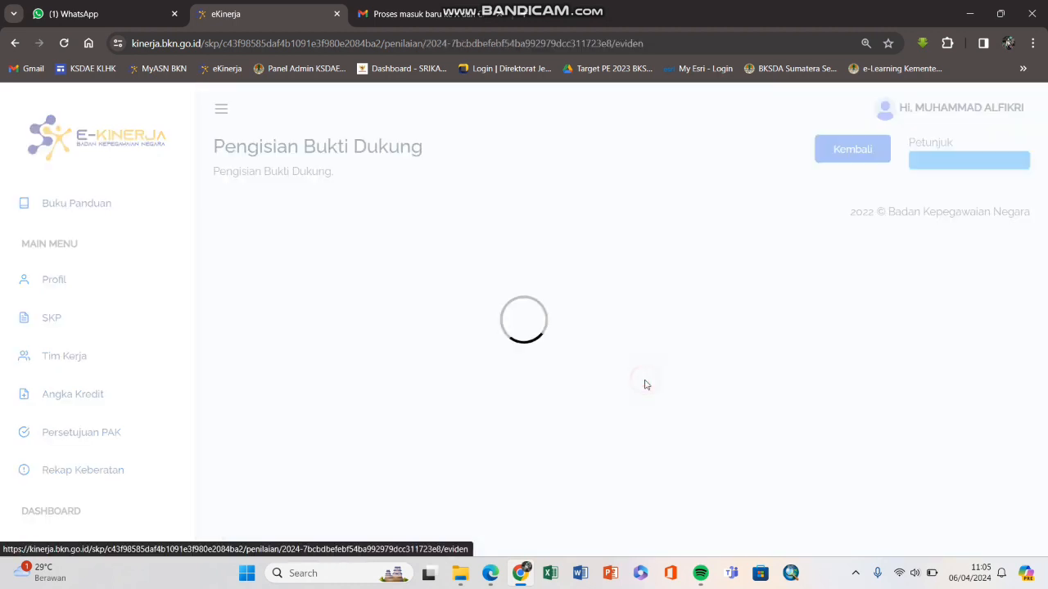
pyautogui.scroll(-8, 645, 377)
pyautogui.scroll(-10, 645, 363)
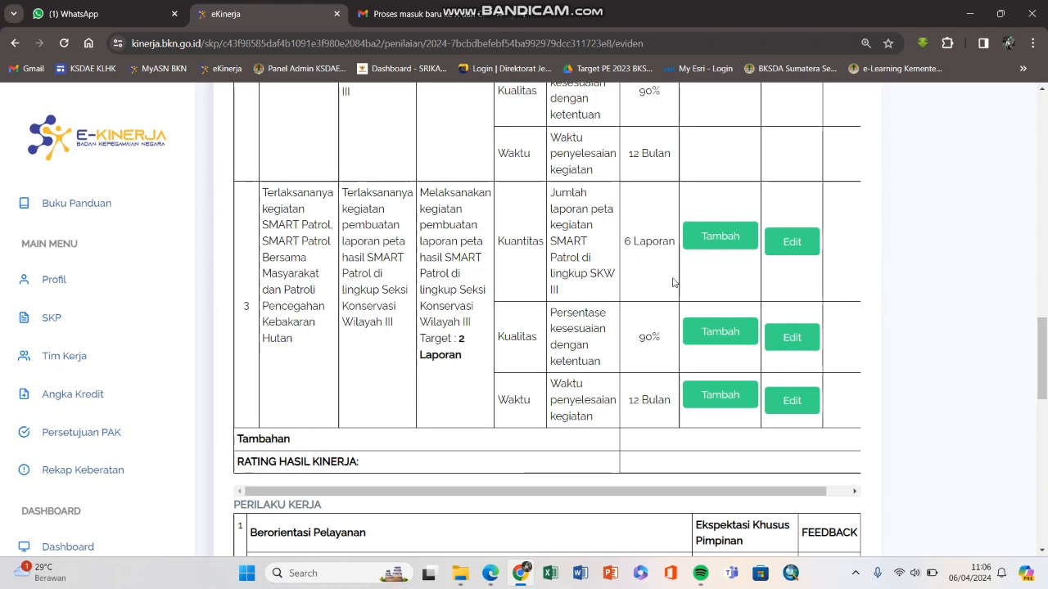
pyautogui.scroll(10, 800, 260)
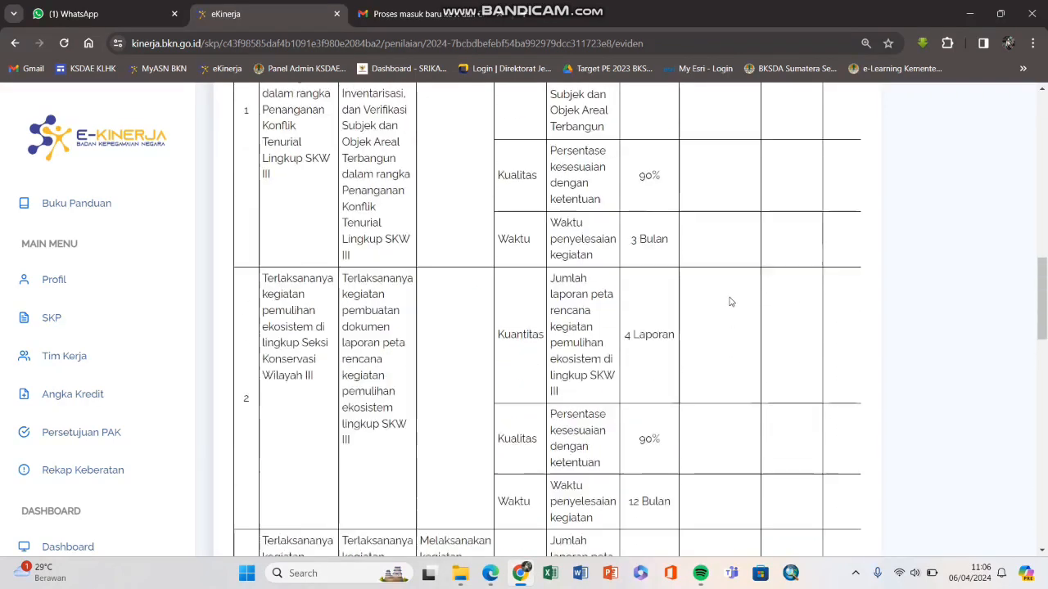
pyautogui.scroll(-3, 650, 327)
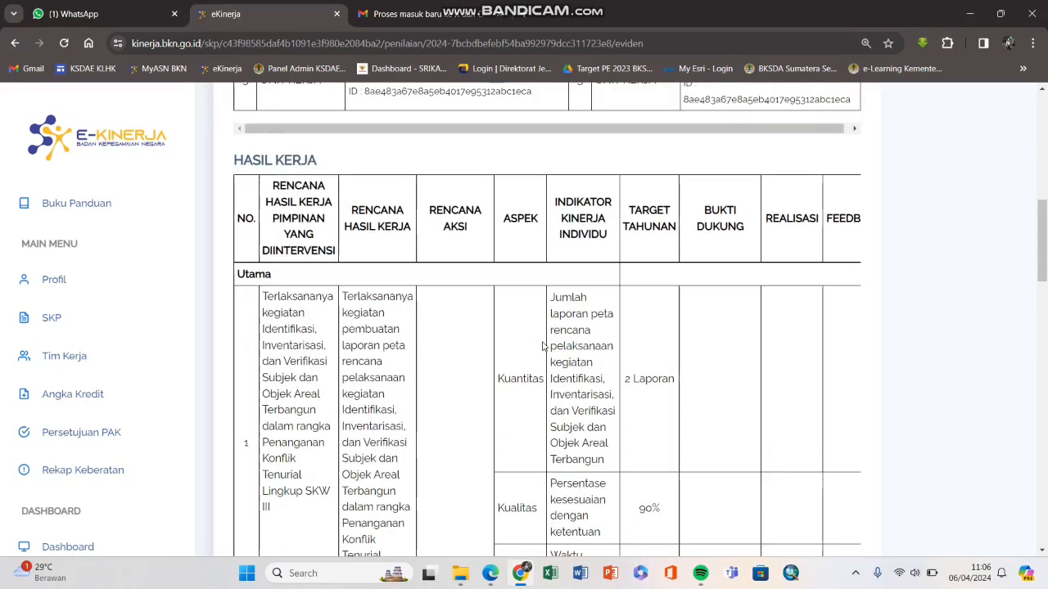
pyautogui.scroll(3, 638, 354)
pyautogui.scroll(-10, 637, 354)
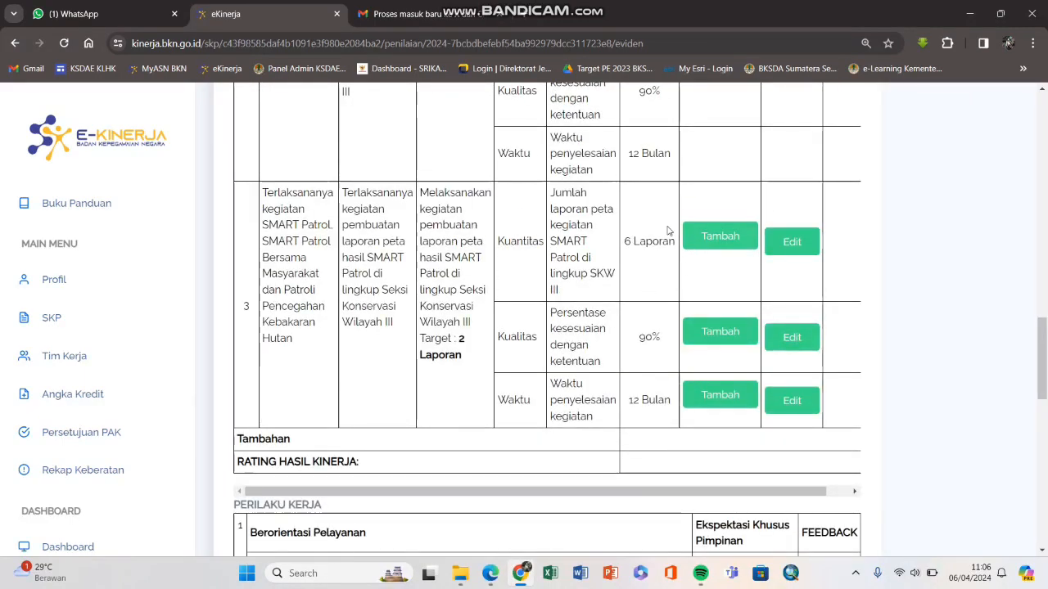
# Step: Inspect work result row 3's entries, then zoom out with Ctrl+minus to fit the table
pyautogui.moveTo(263, 188); pyautogui.dragTo(573, 381)
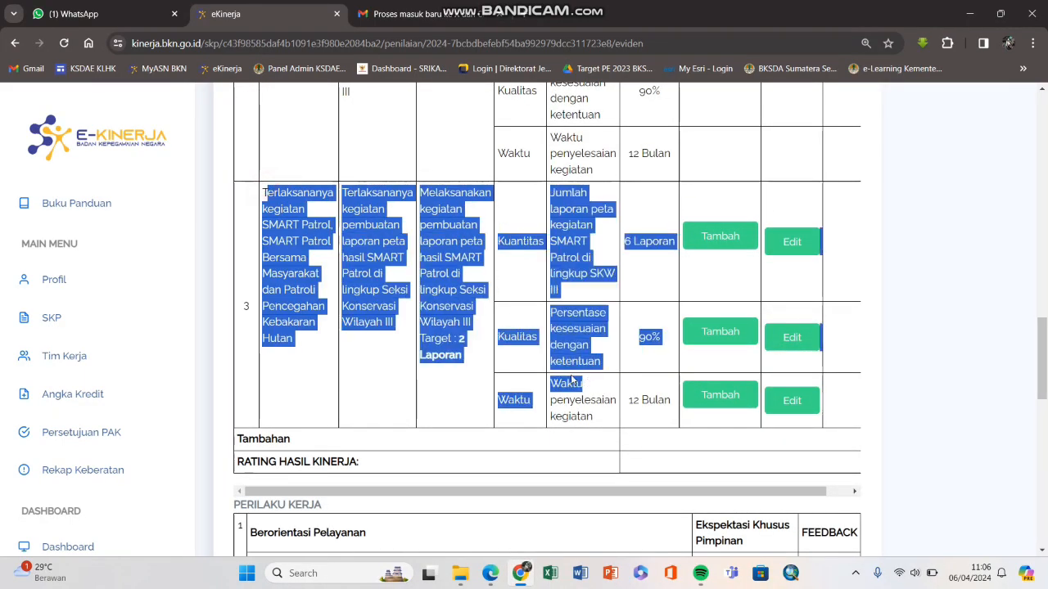
pyautogui.click(575, 329)
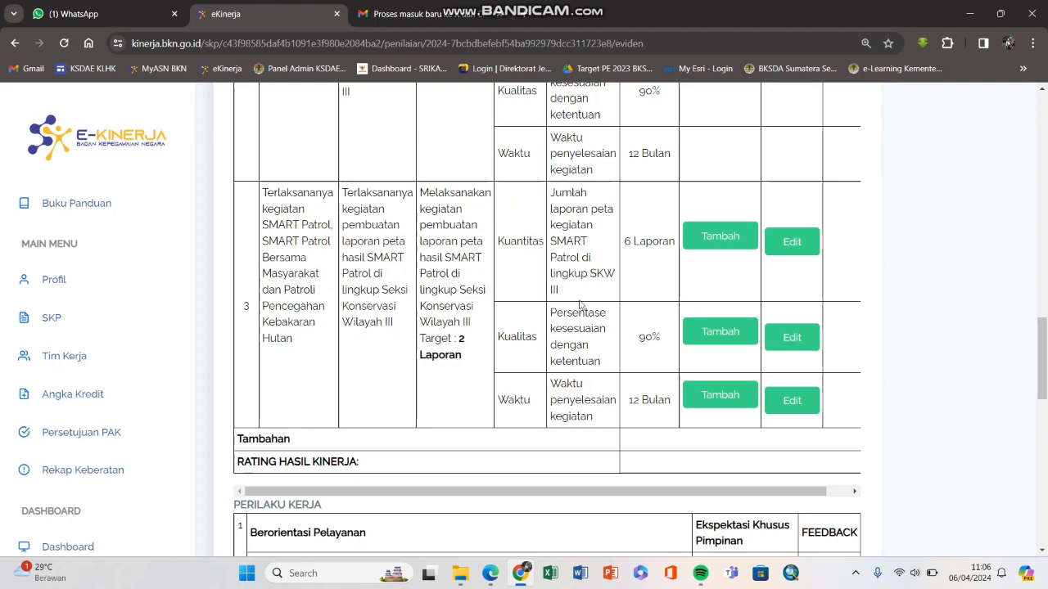
pyautogui.scroll(10, 729, 249)
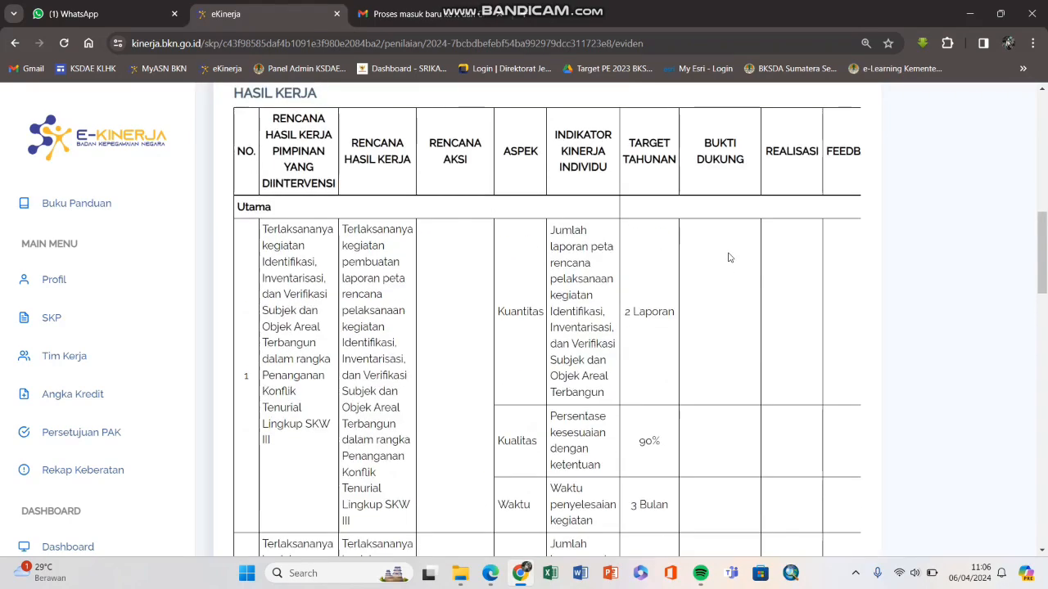
pyautogui.scroll(-2, 730, 241)
pyautogui.scroll(3, 729, 241)
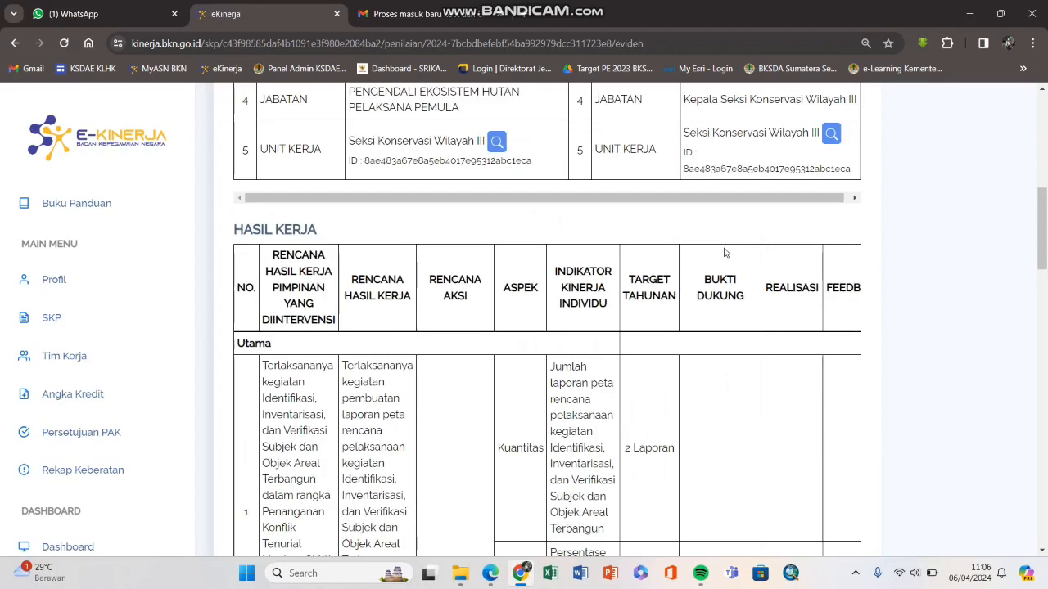
pyautogui.hotkey('ctrl', '-')
pyautogui.scroll(-6, 721, 276)
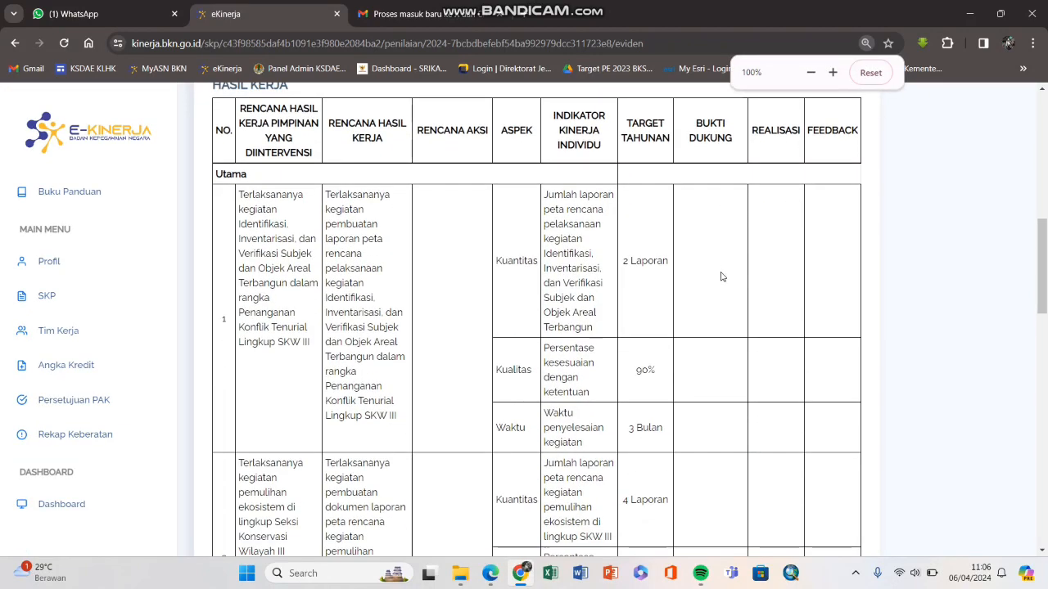
pyautogui.scroll(5, 755, 325)
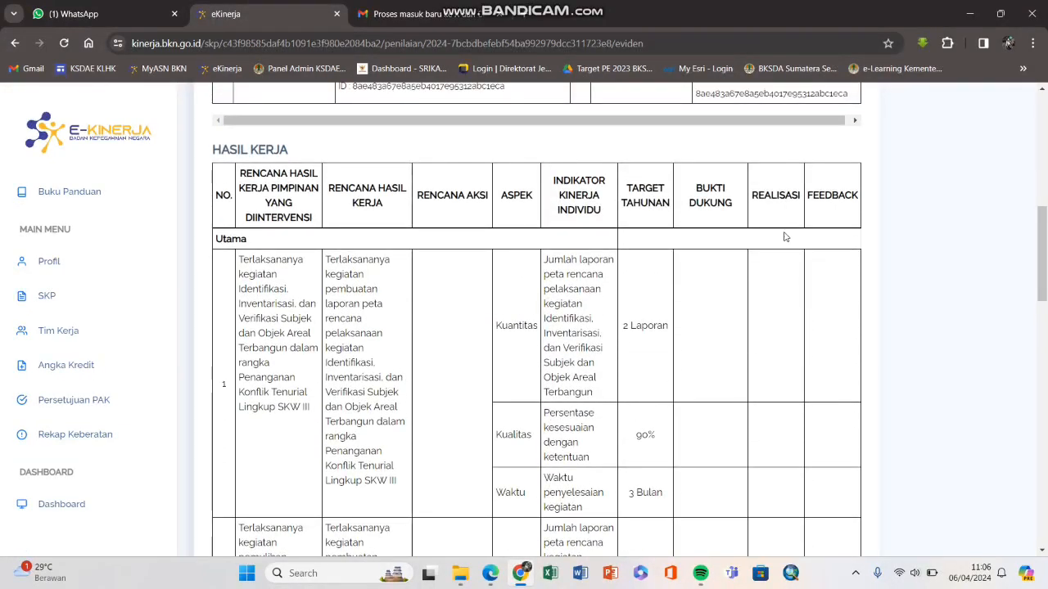
pyautogui.scroll(-4, 788, 409)
pyautogui.scroll(1, 790, 419)
pyautogui.scroll(2, 821, 205)
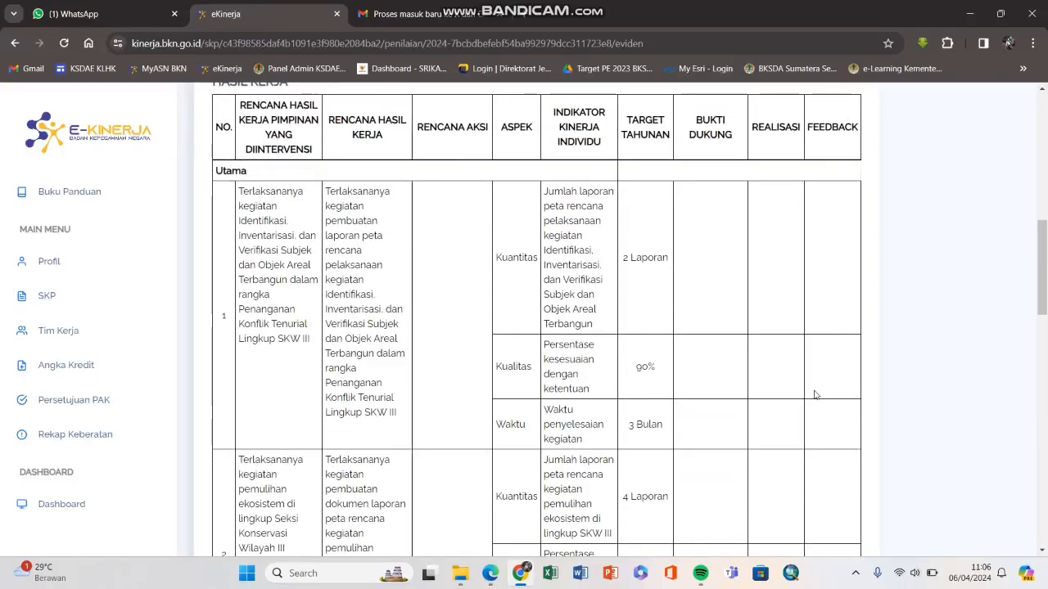
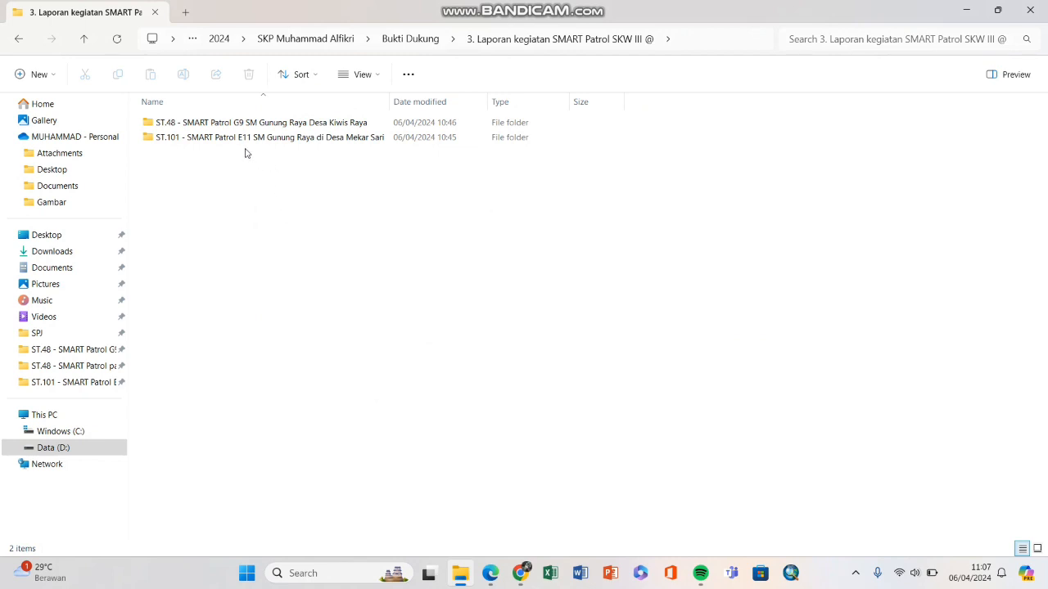
# Step: Leave the Tambah Bukti Dukung link field empty and switch to the starred Gmail tab
pyautogui.click(521, 572)
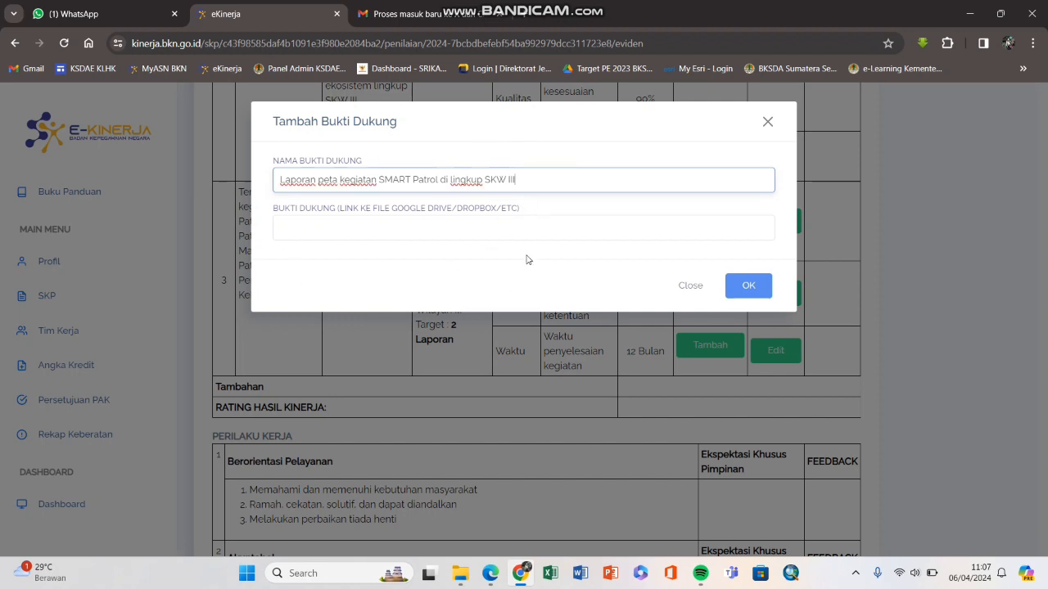
pyautogui.click(404, 234)
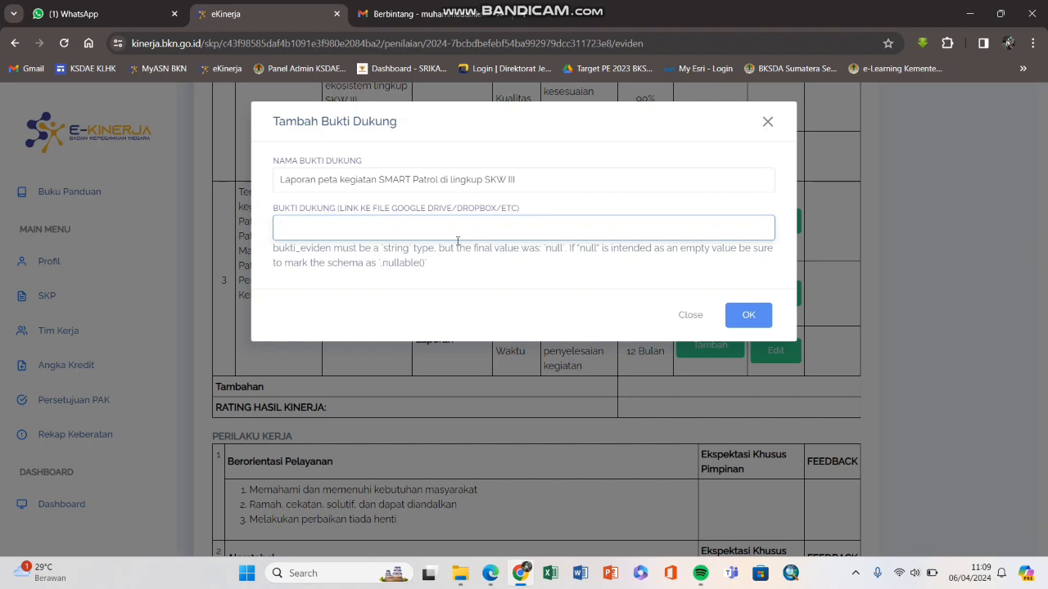
pyautogui.click(317, 233)
pyautogui.click(415, 18)
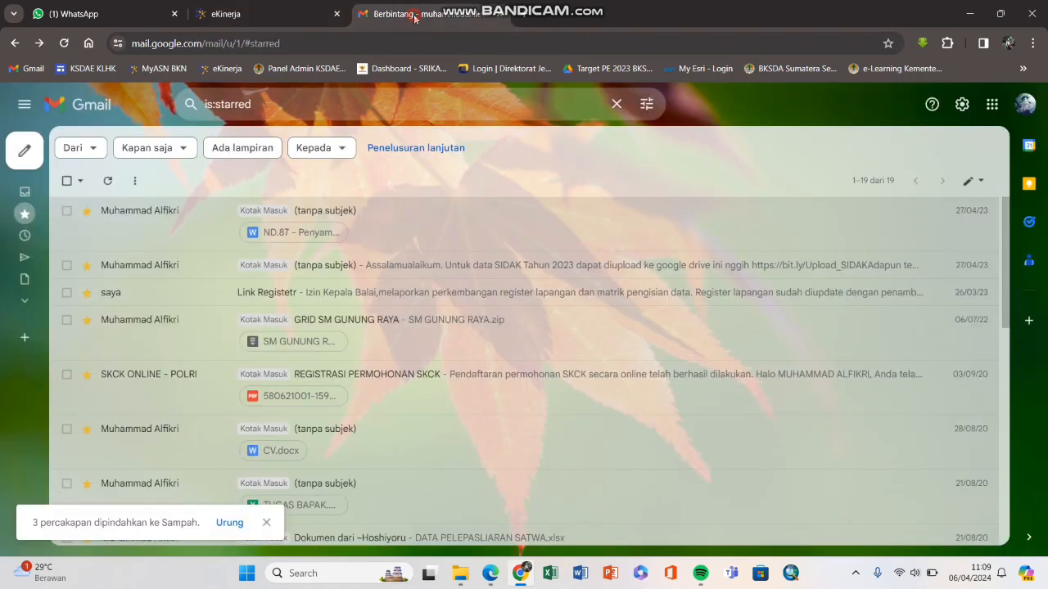
# Step: Open Google Drive in a new tab from the Google apps grid
pyautogui.click(992, 107)
pyautogui.scroll(-1, 921, 282)
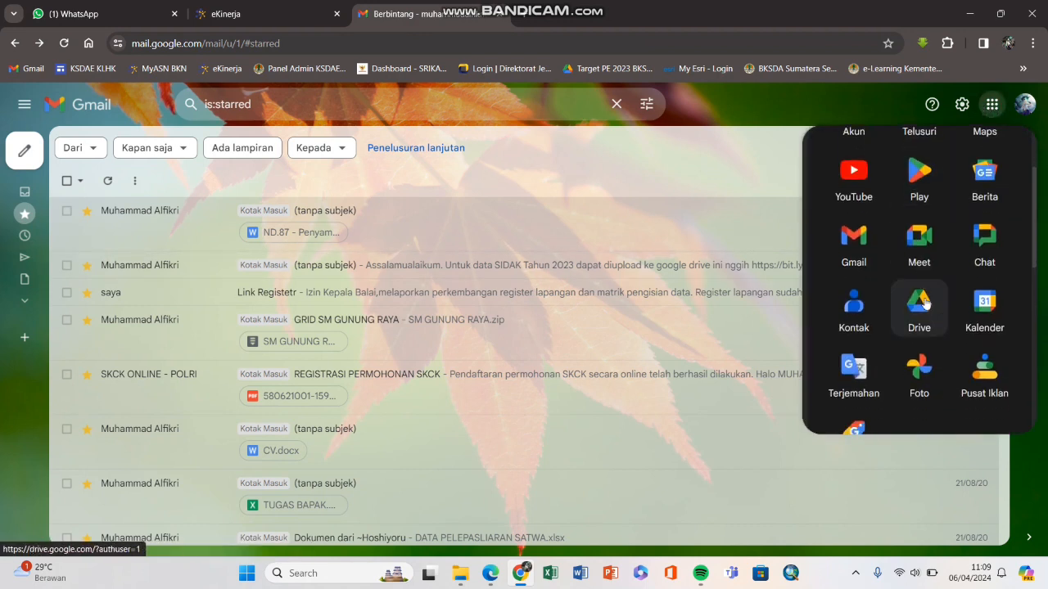
pyautogui.click(927, 312)
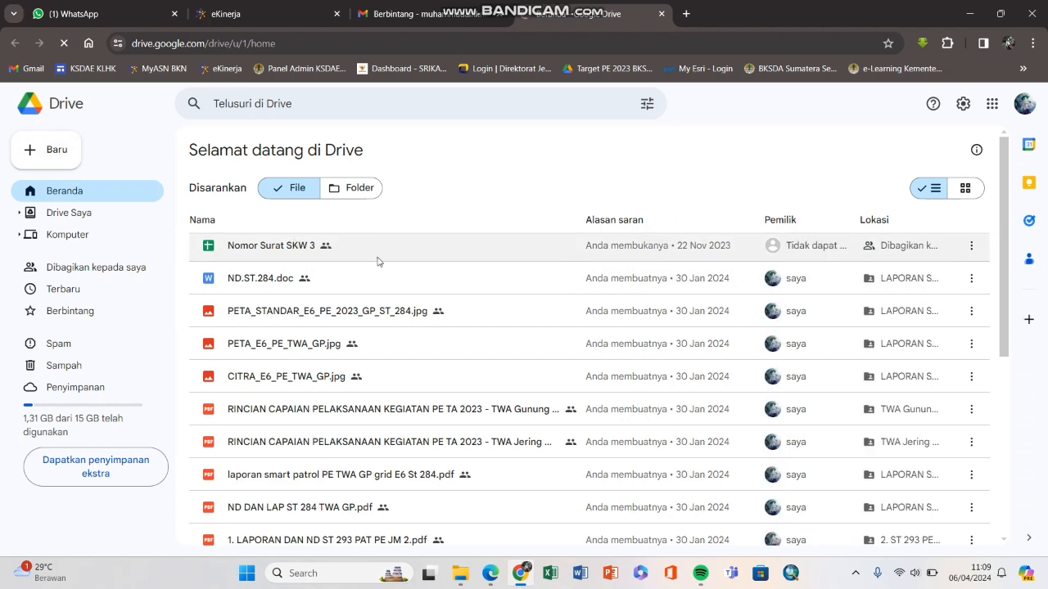
pyautogui.click(359, 189)
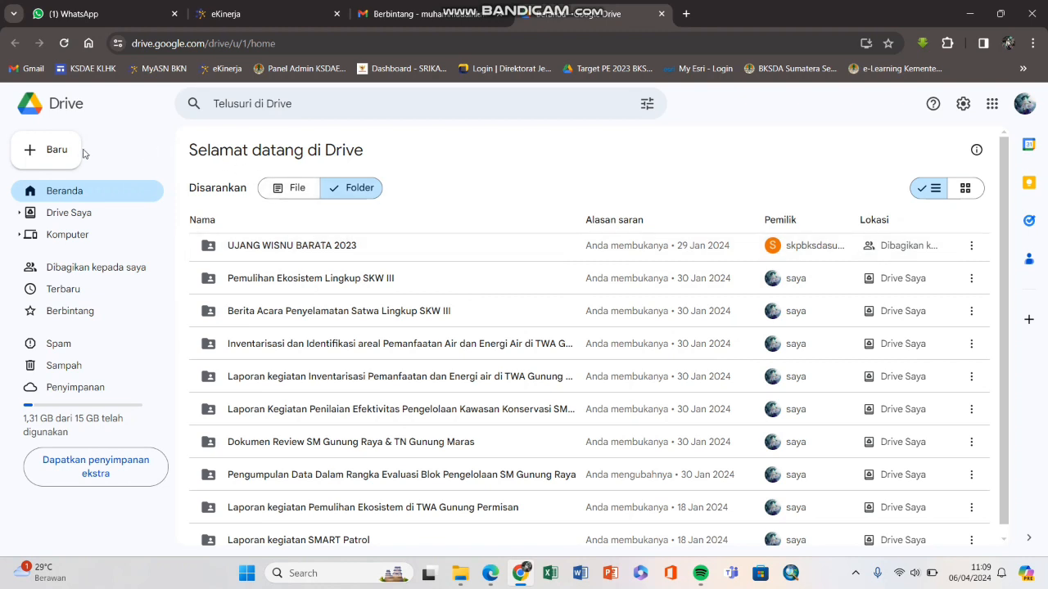
# Step: Create the folder 'BUKTI DUKUNG - SKP 2024' in My Drive and open it
pyautogui.click(57, 153)
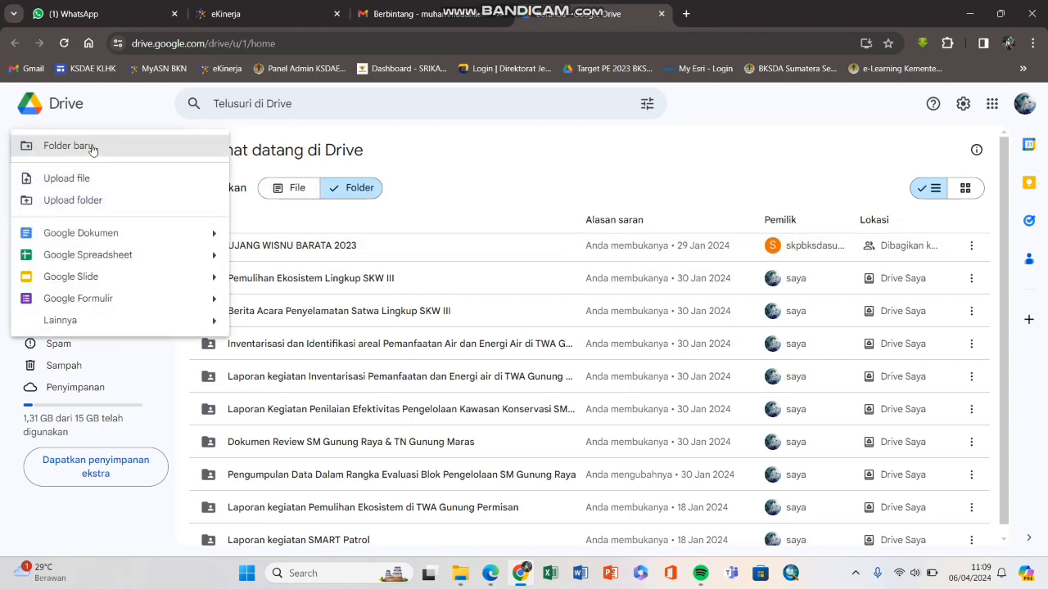
pyautogui.click(93, 147)
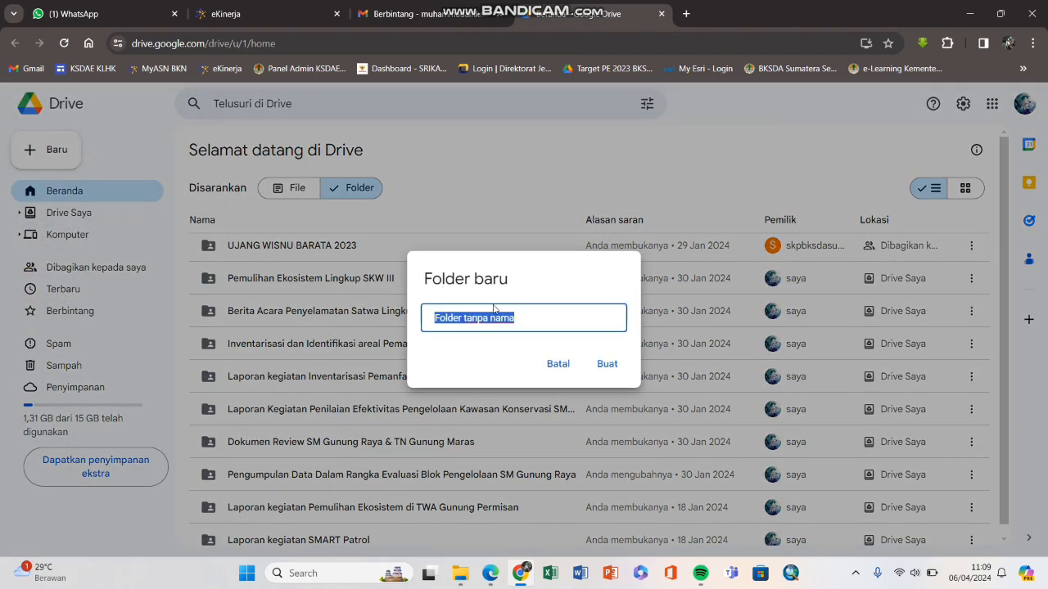
pyautogui.write('BUKTI DUKUNG - SKP 2024')
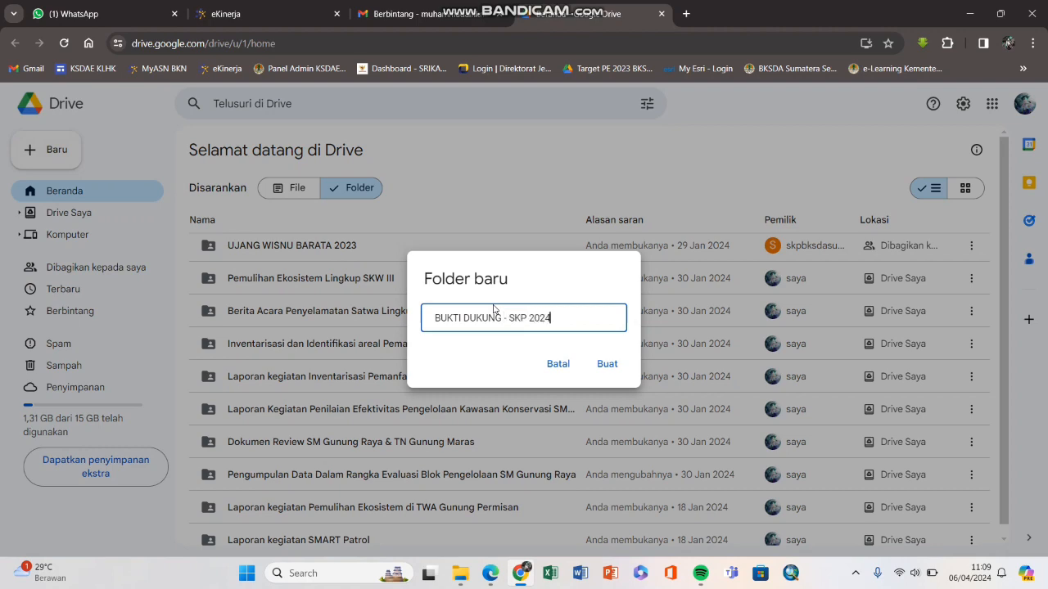
pyautogui.press('Return')
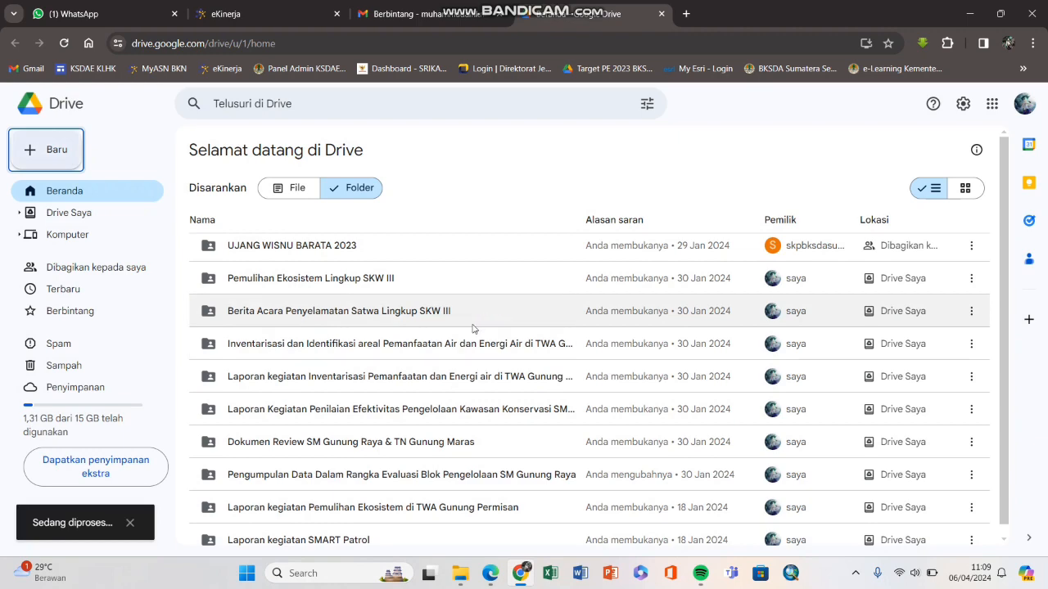
pyautogui.click(68, 212)
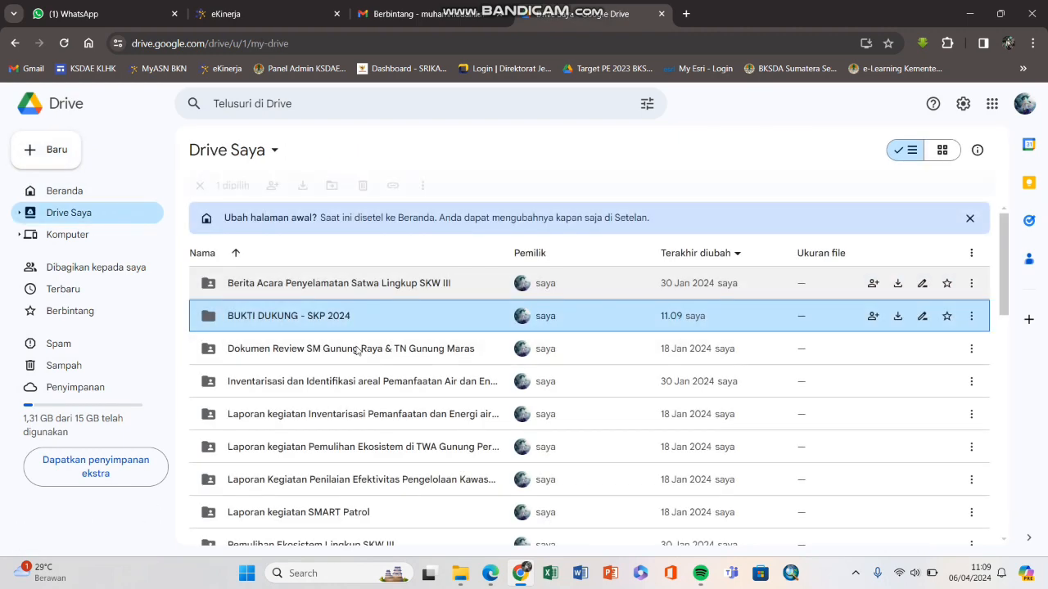
pyautogui.doubleClick(282, 316)
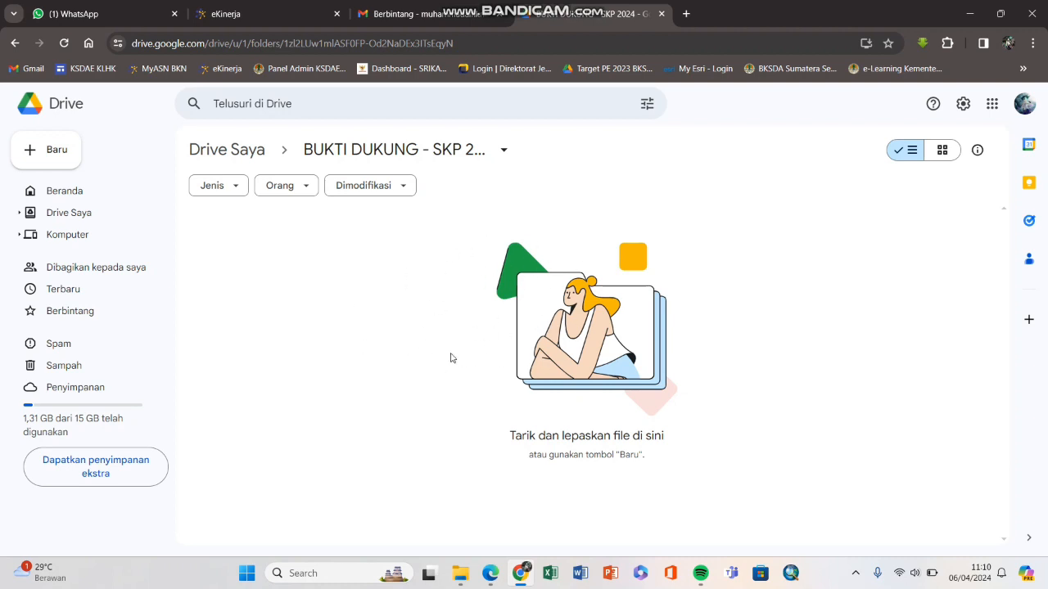
# Step: Drag the three numbered Laporan folders from local Bukti Dukung into the open Drive folder
pyautogui.click(460, 573)
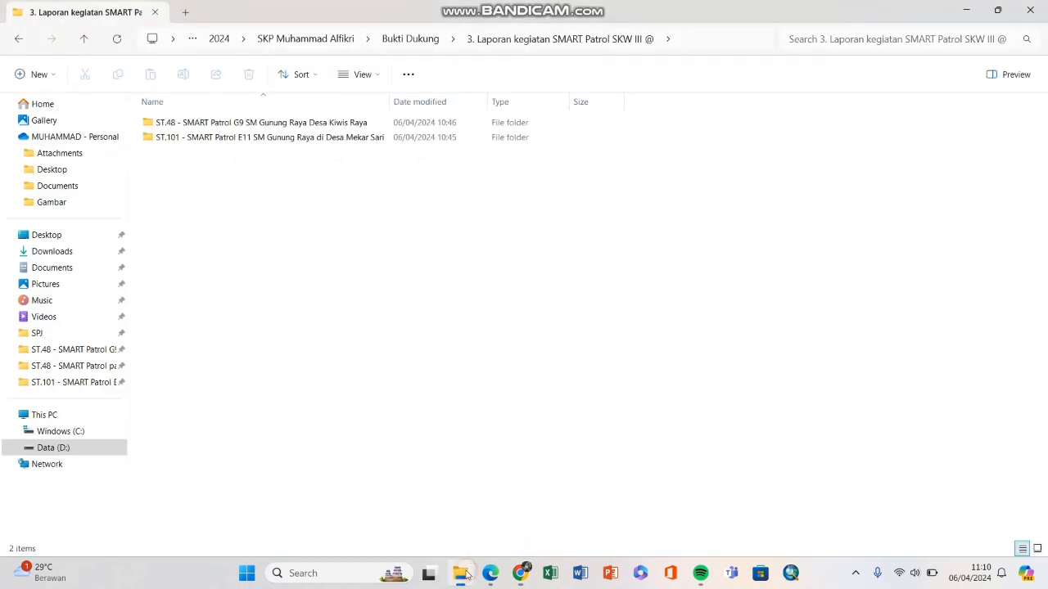
pyautogui.press('BackSpace')
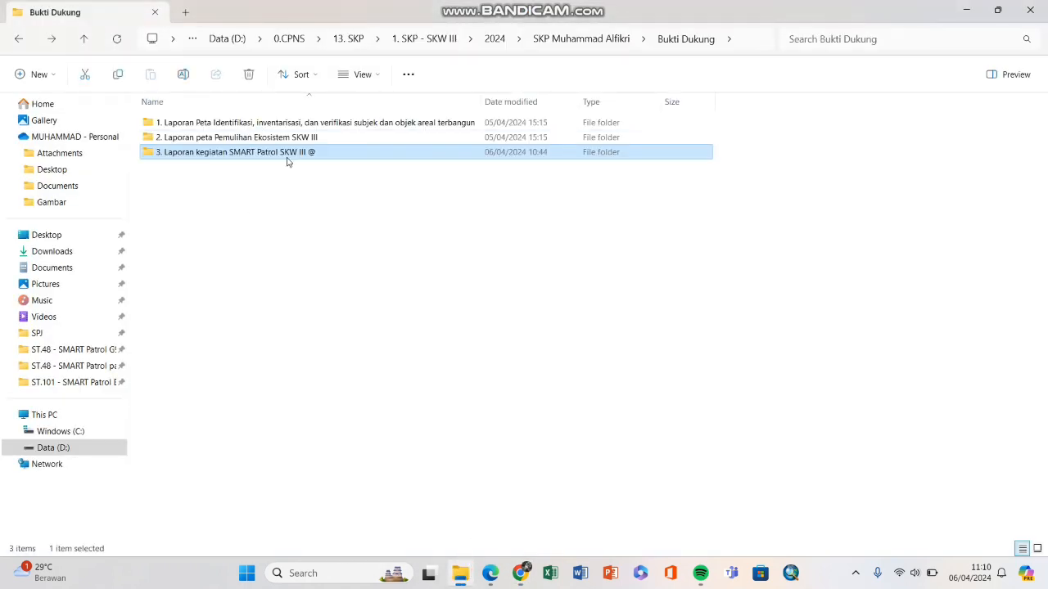
pyautogui.click(258, 176)
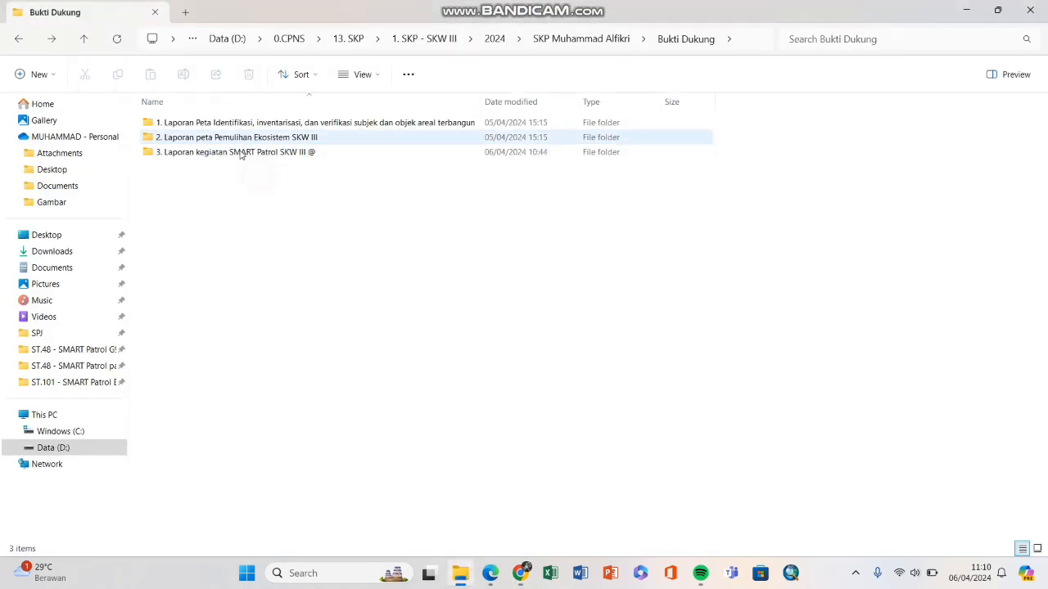
pyautogui.moveTo(262, 195); pyautogui.dragTo(257, 122)
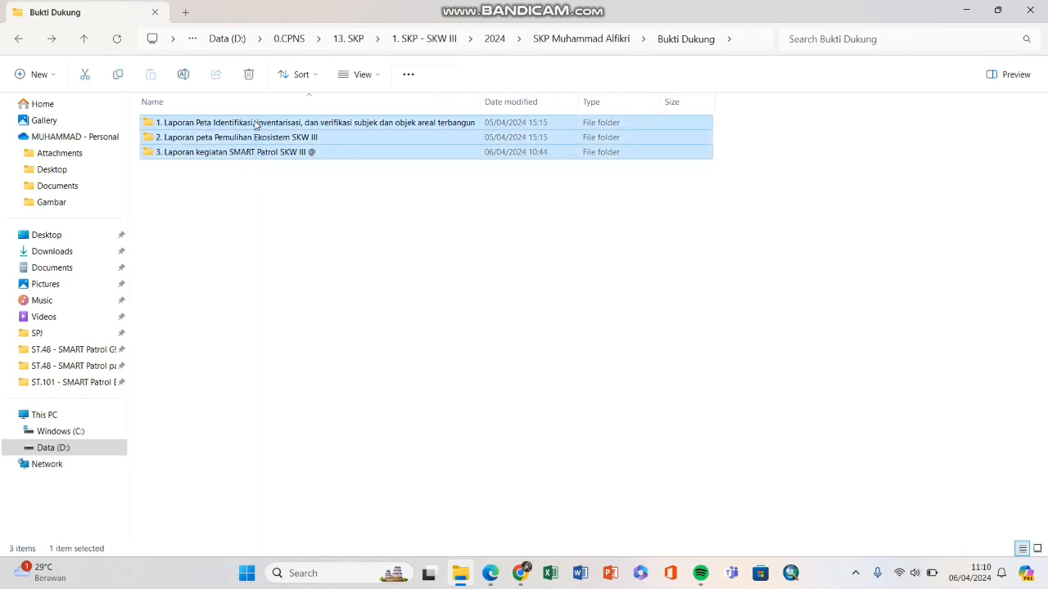
pyautogui.click(244, 155)
pyautogui.click(287, 204)
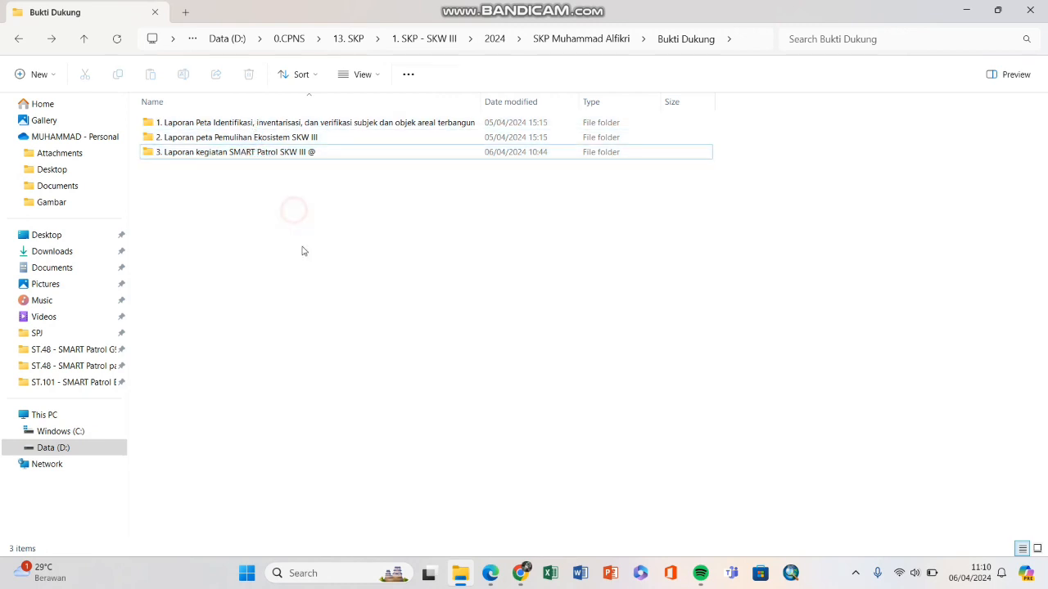
pyautogui.click(516, 575)
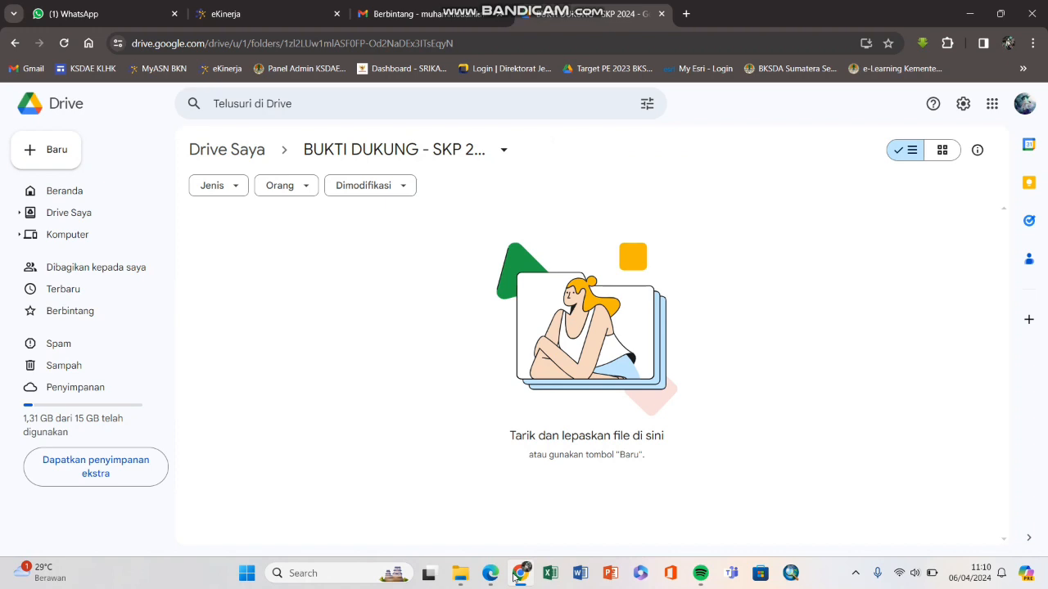
pyautogui.click(516, 575)
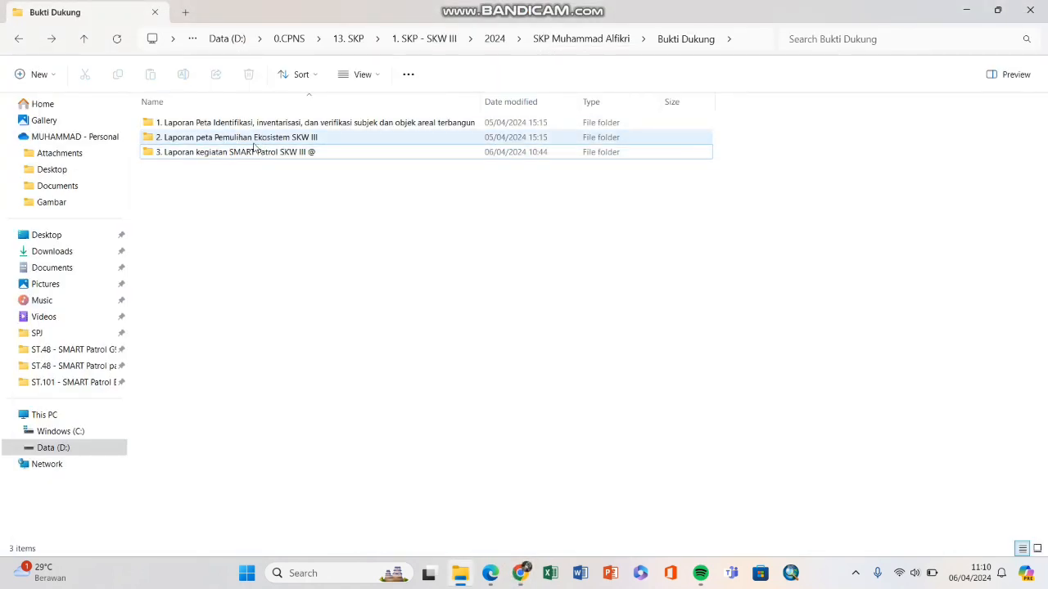
pyautogui.click(298, 209)
pyautogui.moveTo(298, 208); pyautogui.dragTo(470, 363)
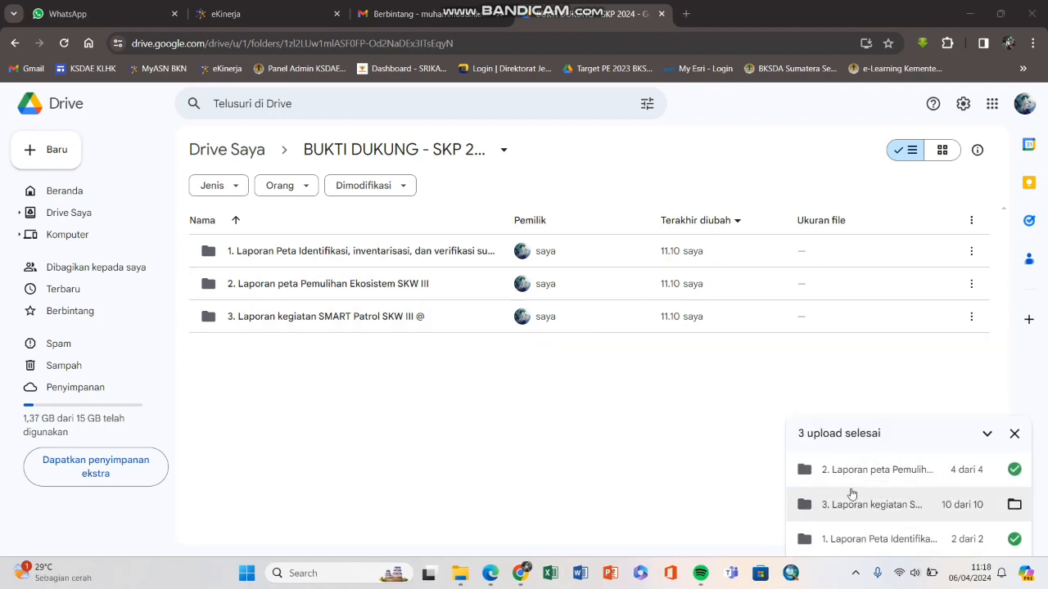
# Step: Dismiss the upload summary, check the first Laporan folder, then open folder 2 in Drive
pyautogui.click(1015, 434)
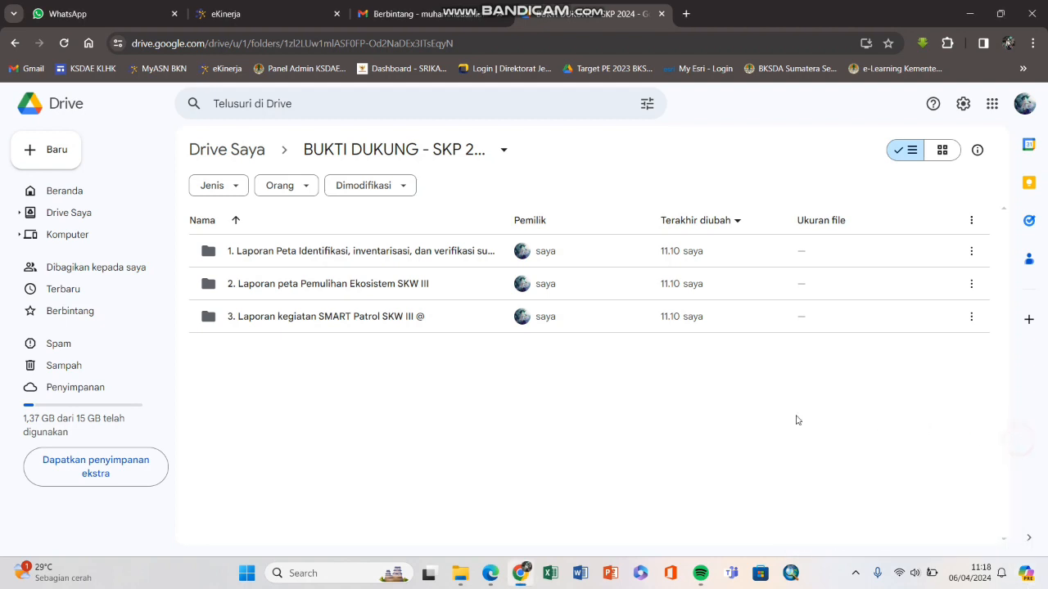
pyautogui.doubleClick(376, 250)
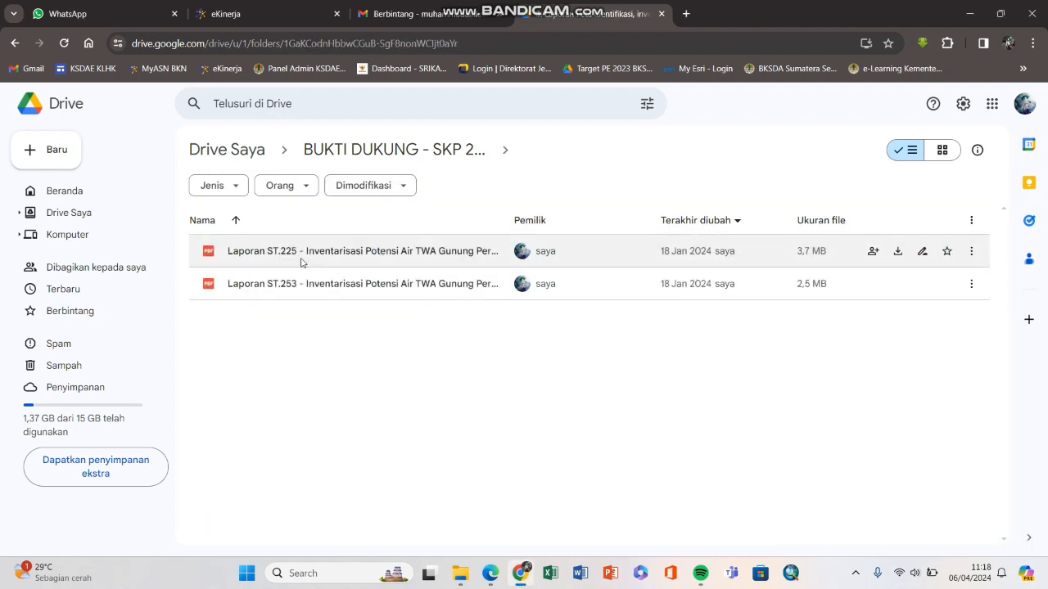
pyautogui.hotkey('alt', 'Left')
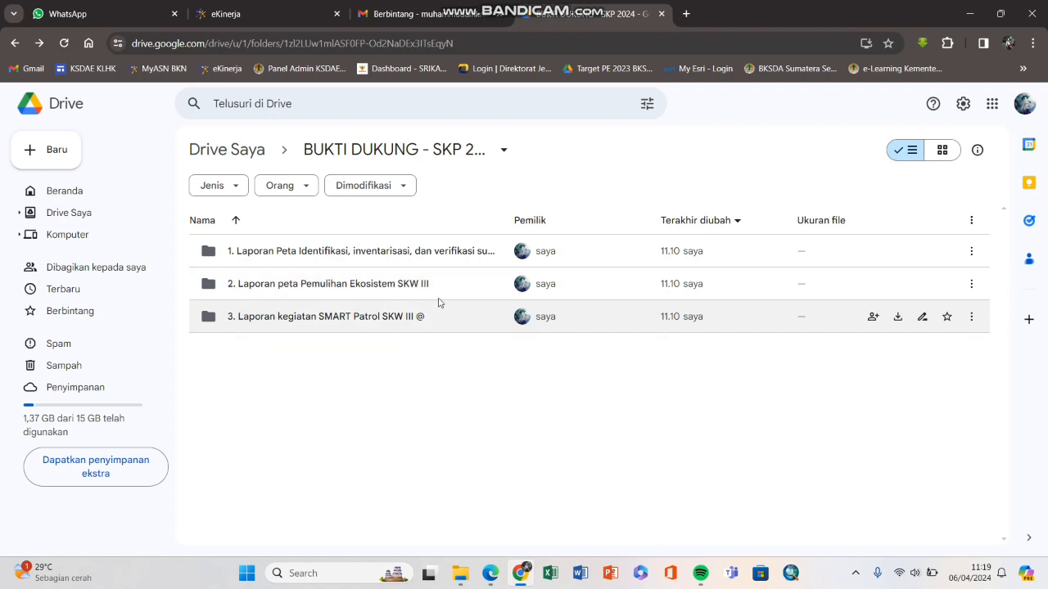
pyautogui.doubleClick(396, 284)
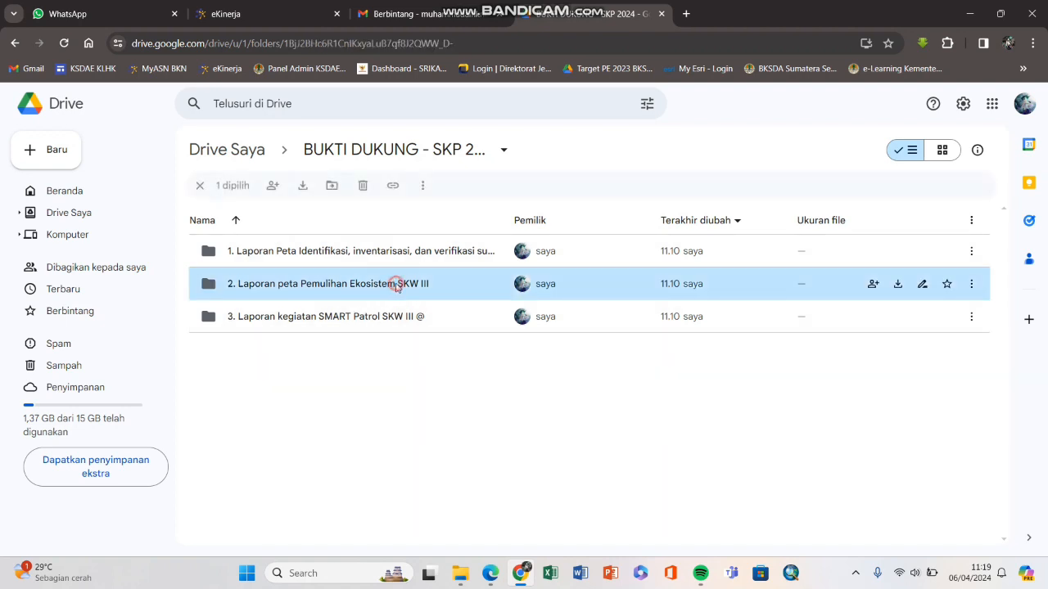
# Step: Reopen 2. Laporan peta Pemulihan Ekosistem SKW III, then bring up local Bukti Dukung in File Explorer
pyautogui.click(68, 159)
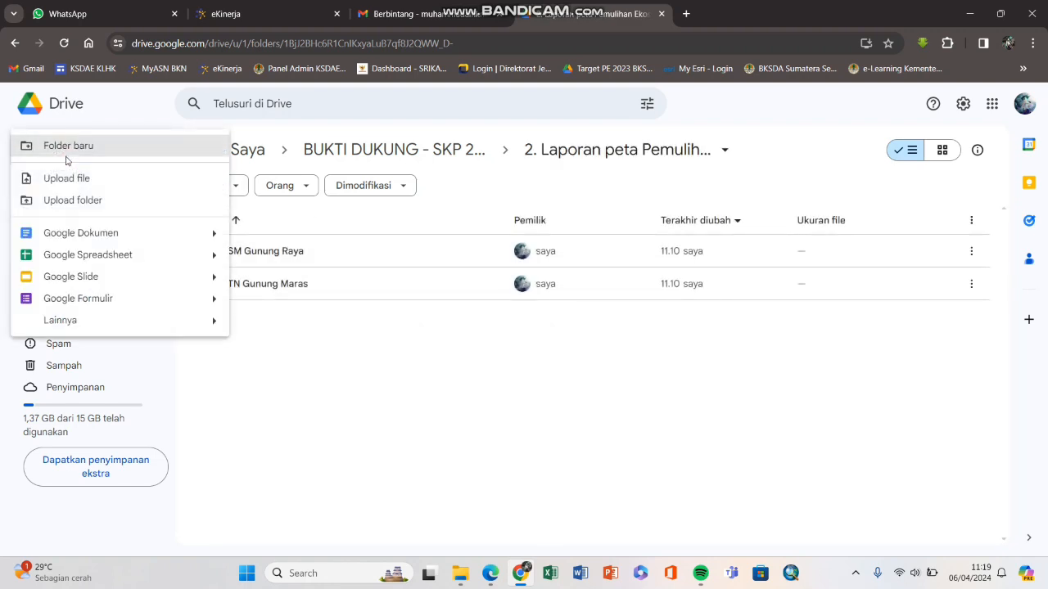
pyautogui.click(371, 402)
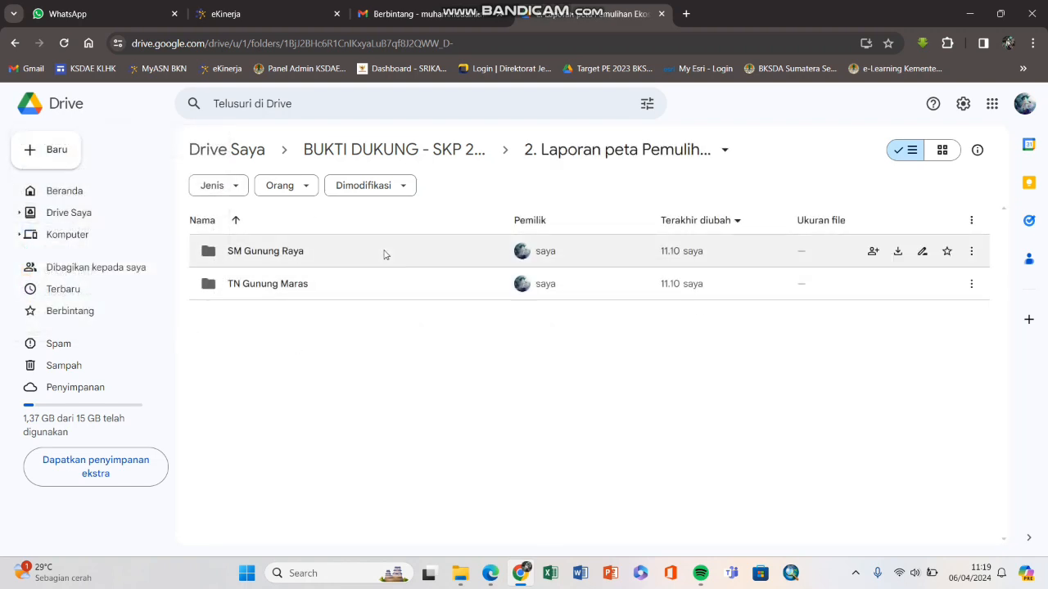
pyautogui.hotkey('alt', 'Left')
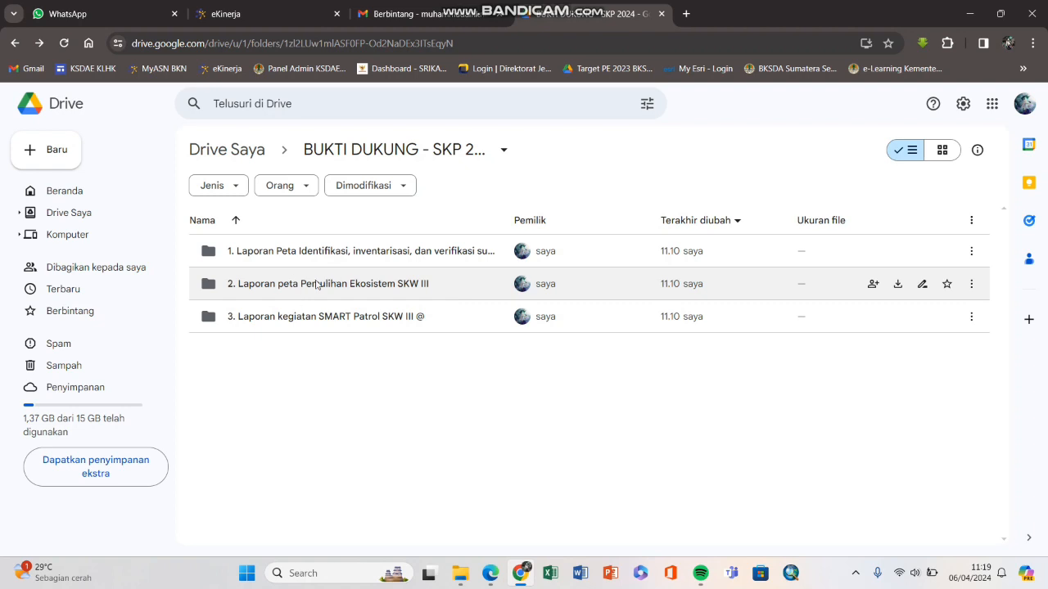
pyautogui.doubleClick(316, 284)
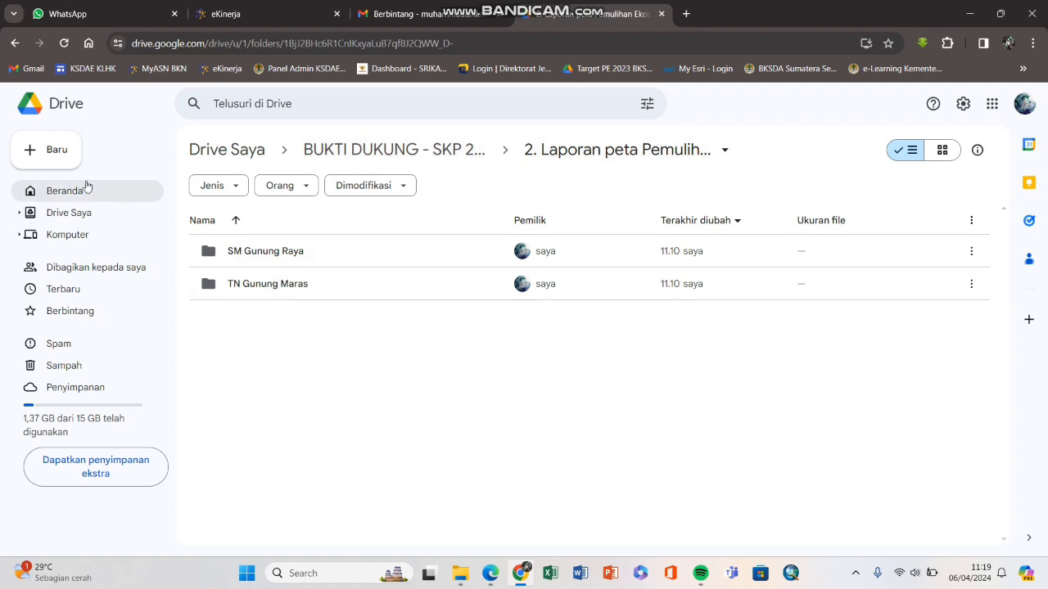
pyautogui.click(60, 154)
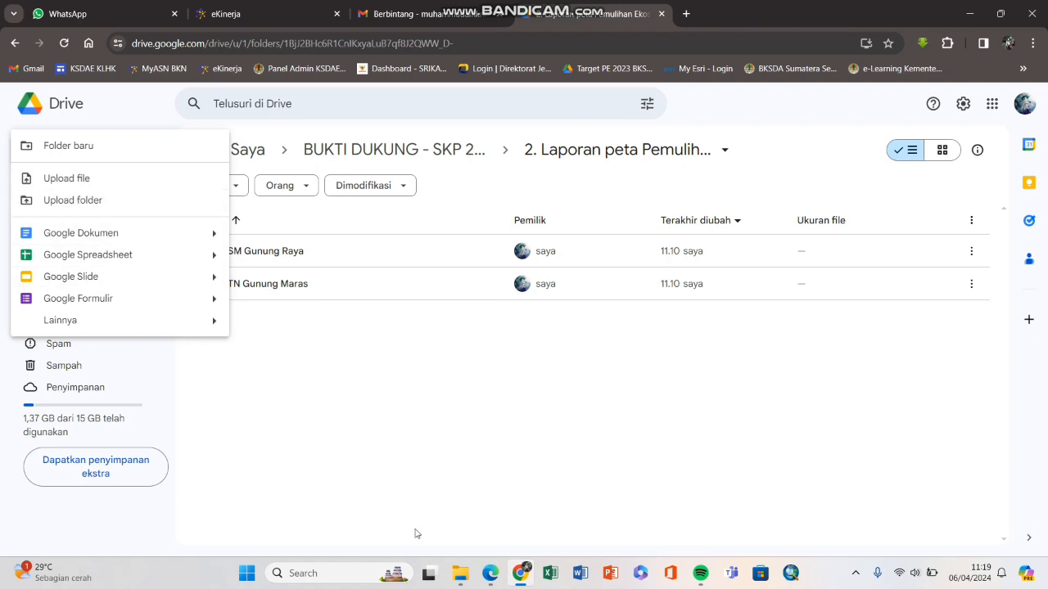
pyautogui.click(460, 573)
pyautogui.click(107, 12)
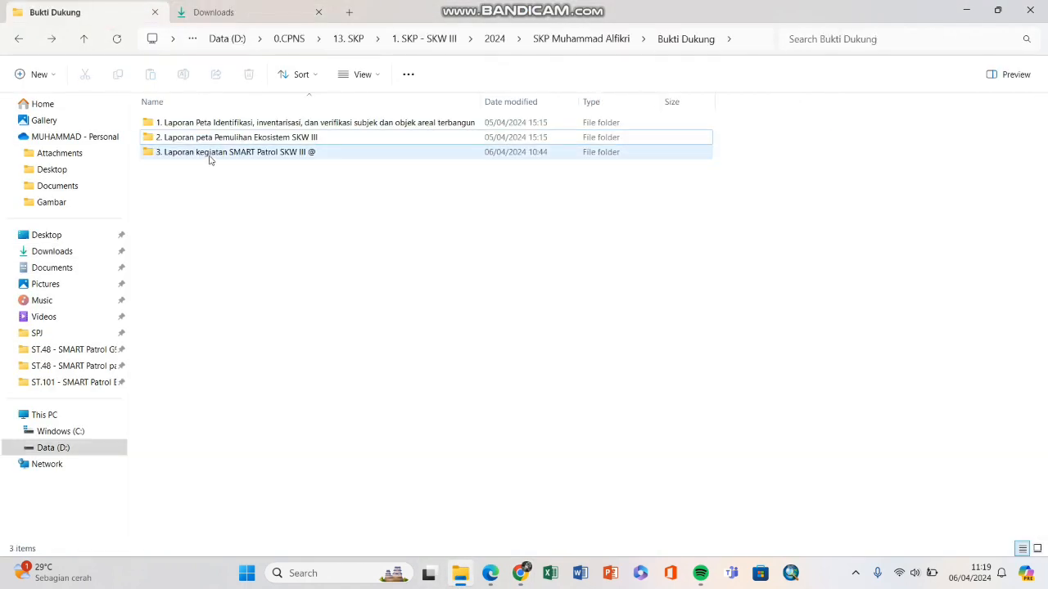
# Step: Open the local ST.48 SMART Patrol folder, then return to Drive's new-item menu
pyautogui.moveTo(147, 156)
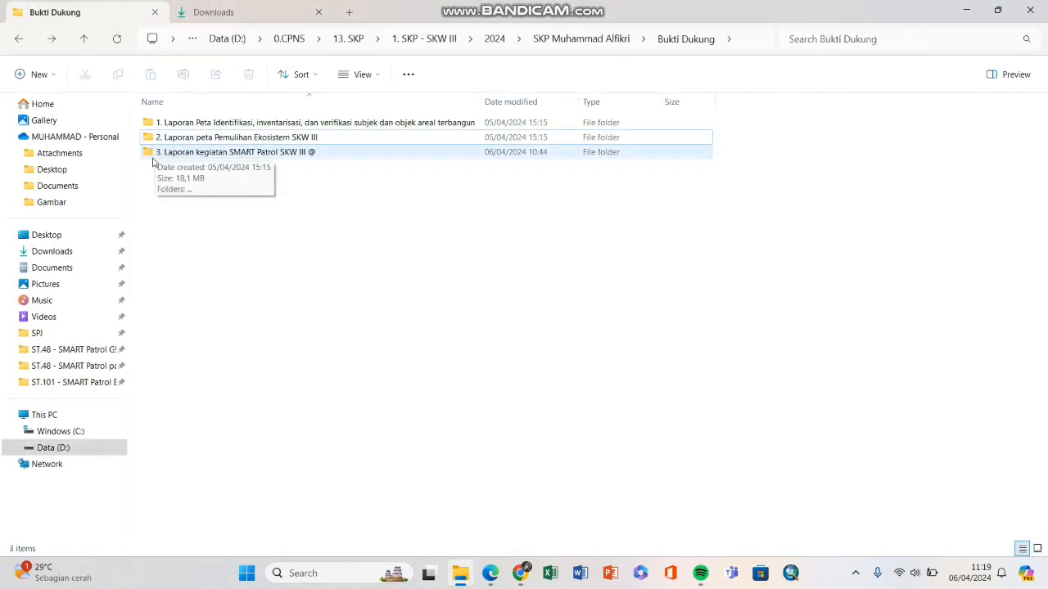
pyautogui.doubleClick(289, 159)
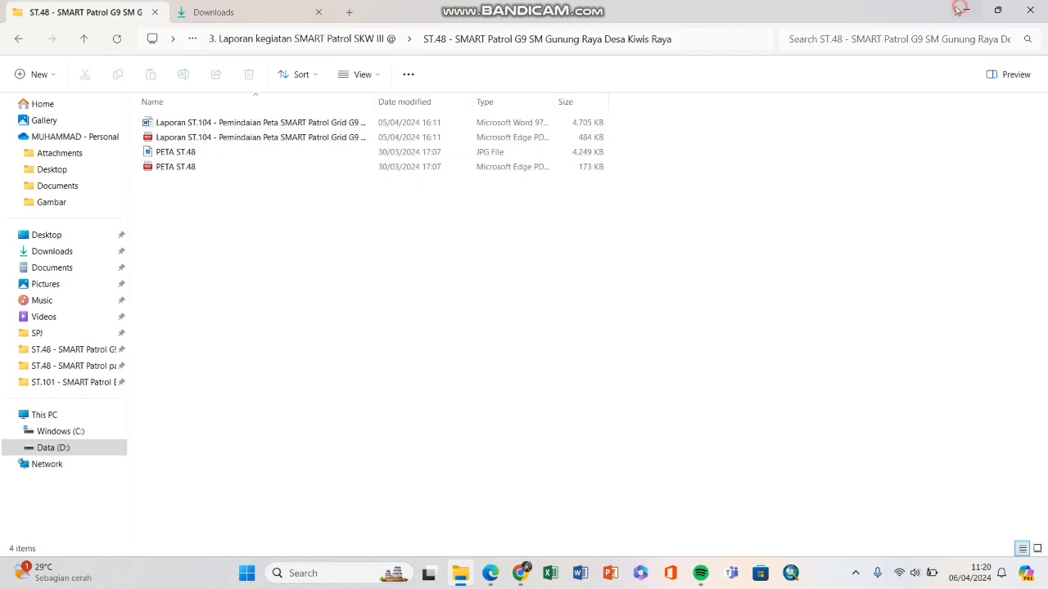
pyautogui.click(959, 8)
pyautogui.click(49, 158)
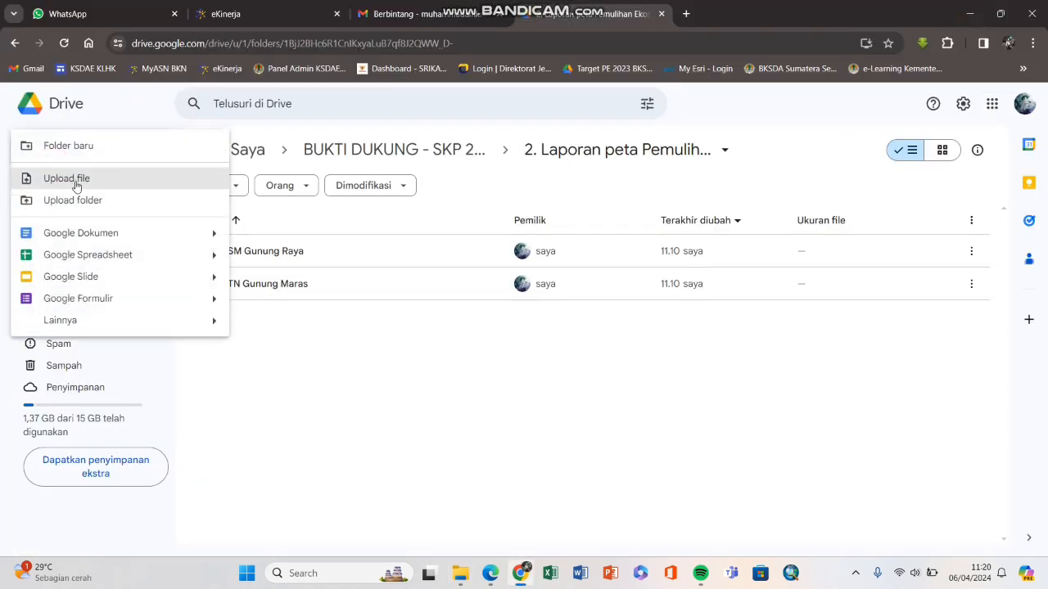
# Step: Upload ND.208 - Laporan ST.48.pdf from Downloads into the Drive folder
pyautogui.click(76, 186)
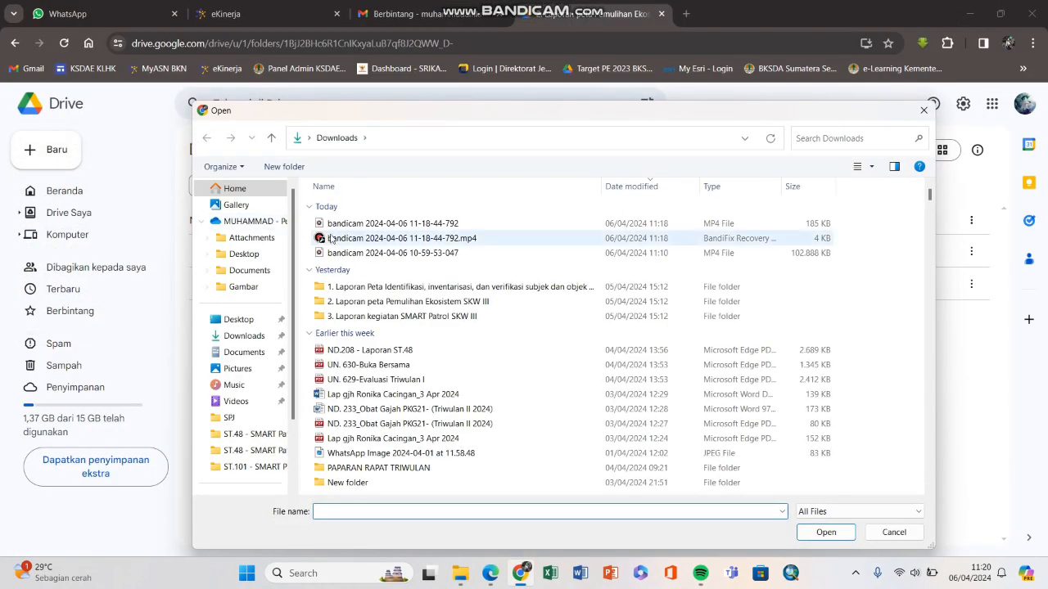
pyautogui.click(238, 335)
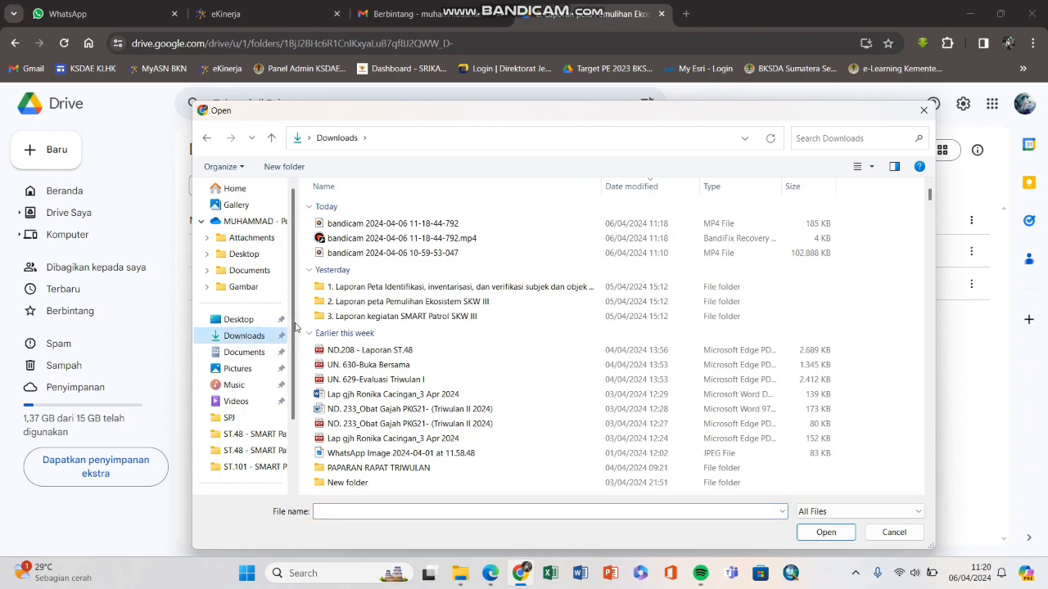
pyautogui.click(350, 350)
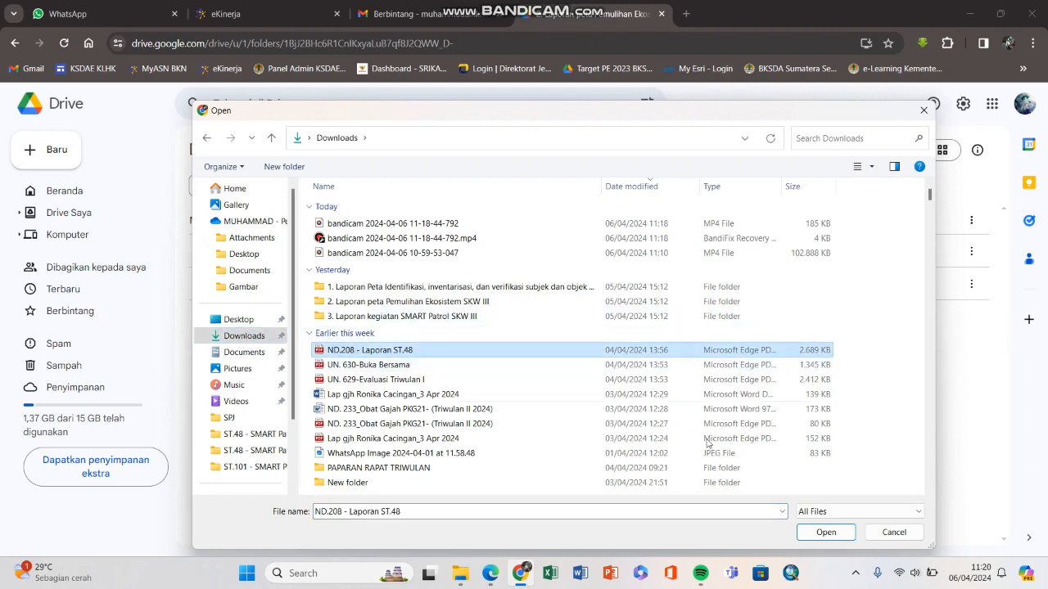
pyautogui.click(827, 533)
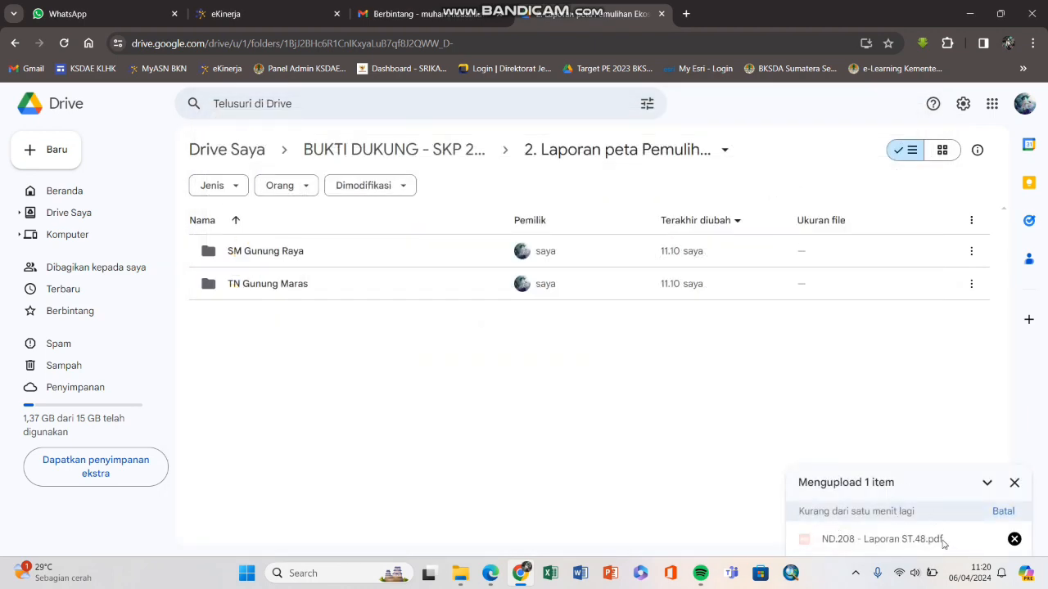
# Step: Drag the Laporan ST.104 mapping report PDF from File Explorer into the Drive folder
pyautogui.click(460, 573)
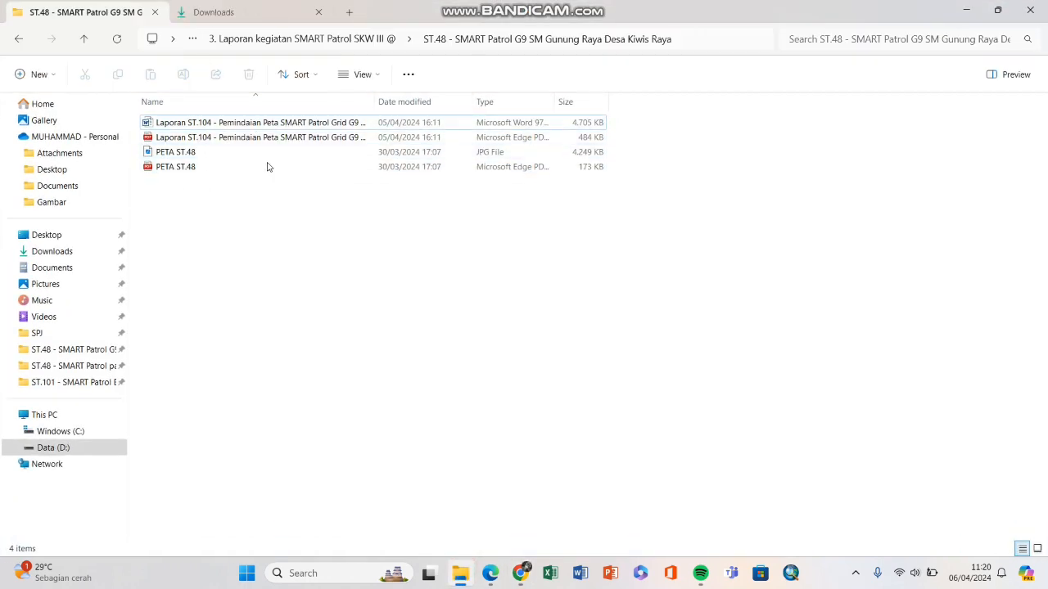
pyautogui.click(224, 137)
pyautogui.moveTo(197, 142); pyautogui.dragTo(449, 376)
pyautogui.moveTo(439, 377); pyautogui.dragTo(464, 374)
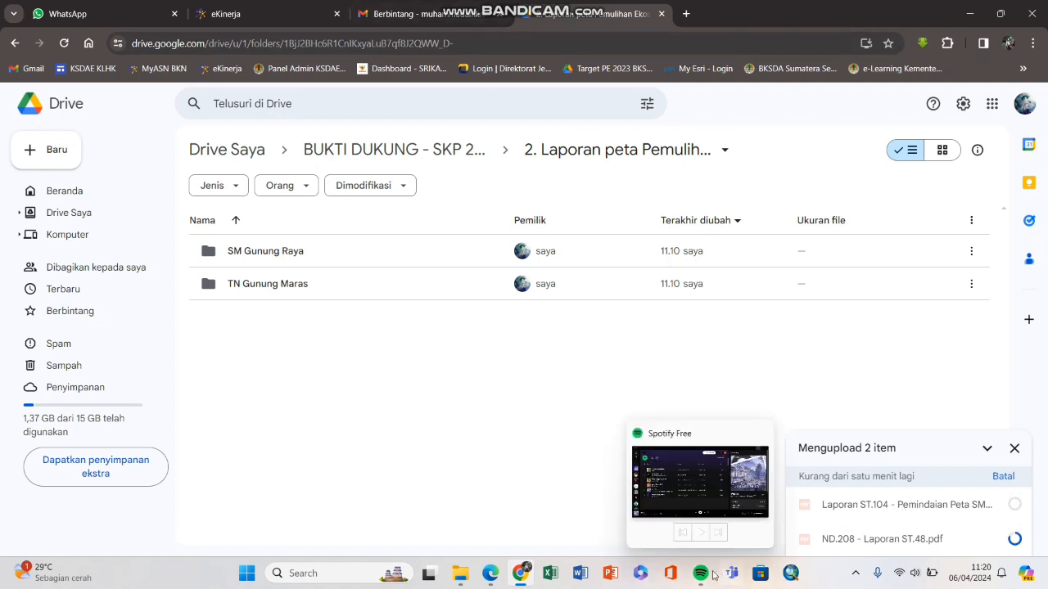
# Step: Move the Laporan ST.104 PDF and ND.208 - Laporan ST.48.pdf to the Drive trash
pyautogui.click(791, 573)
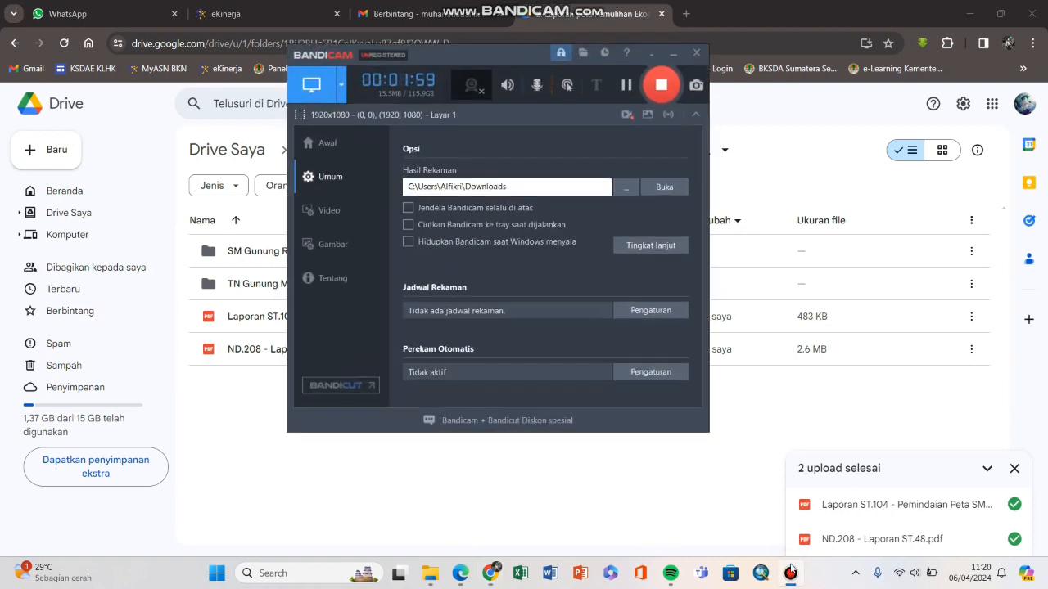
pyautogui.click(791, 573)
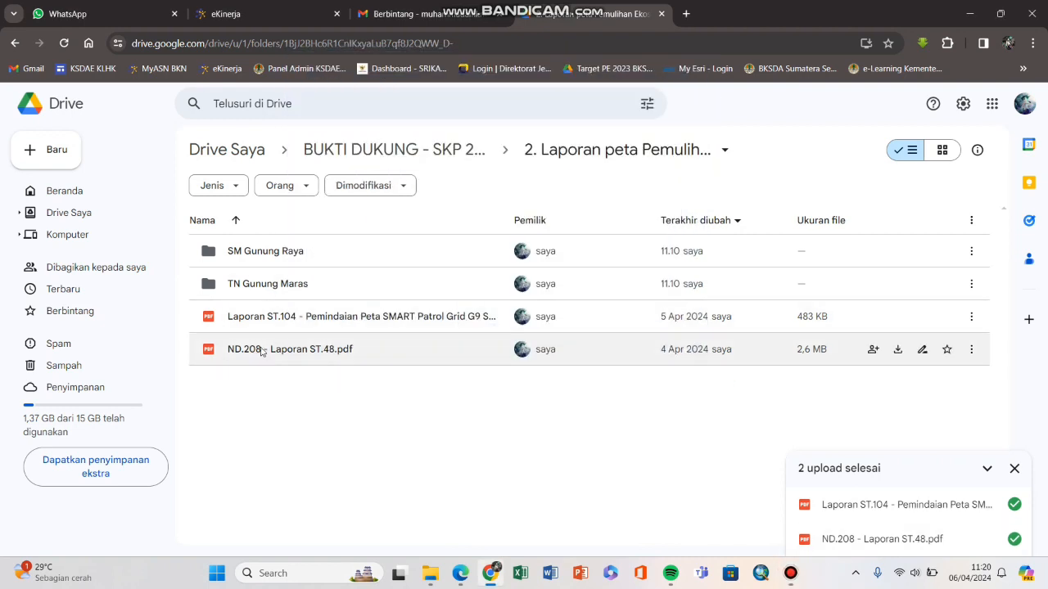
pyautogui.click(1014, 470)
pyautogui.click(971, 316)
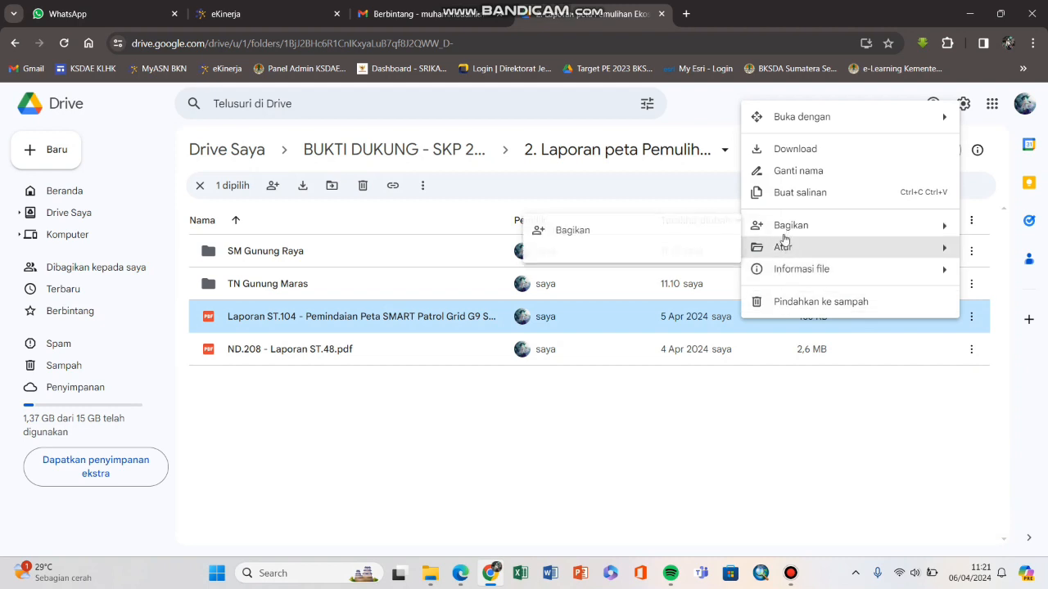
pyautogui.click(784, 301)
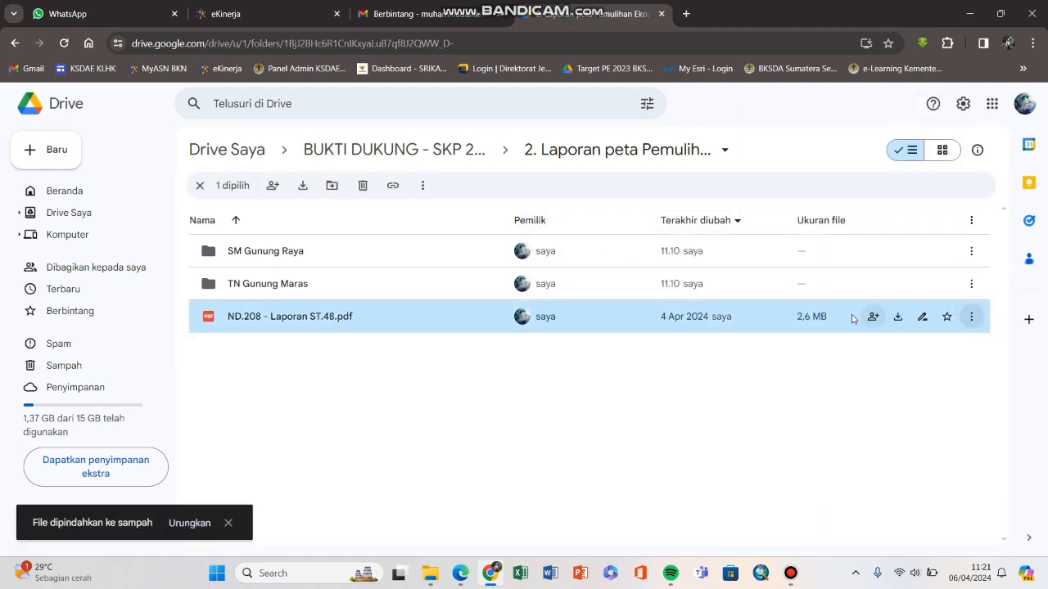
pyautogui.click(969, 319)
pyautogui.click(819, 300)
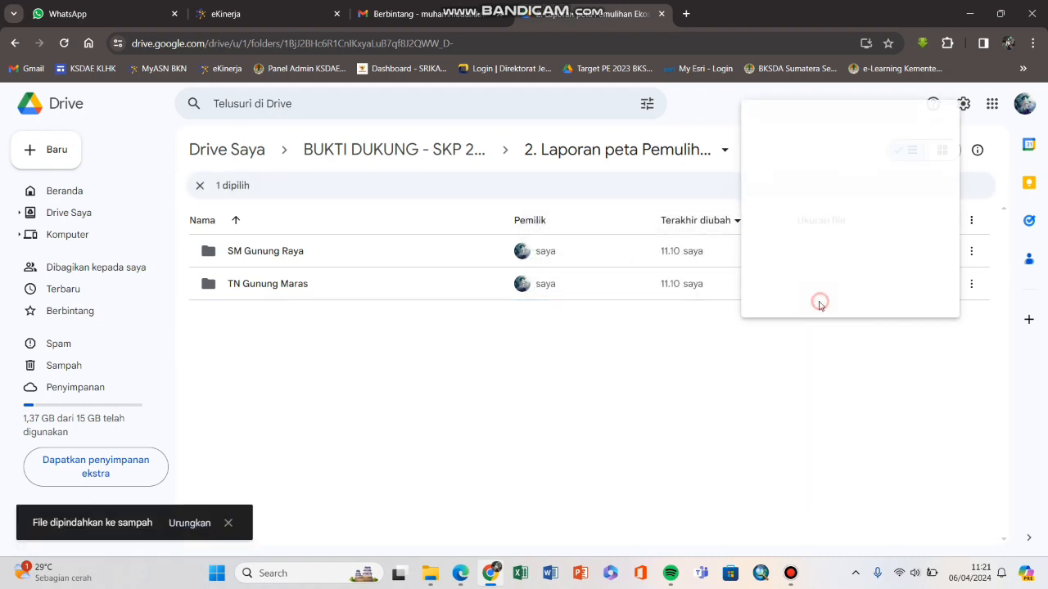
# Step: Open the 3. Laporan kegiatan SMART Patrol > ST.48 folder, then return to e-Kinerja
pyautogui.hotkey('alt', 'Left')
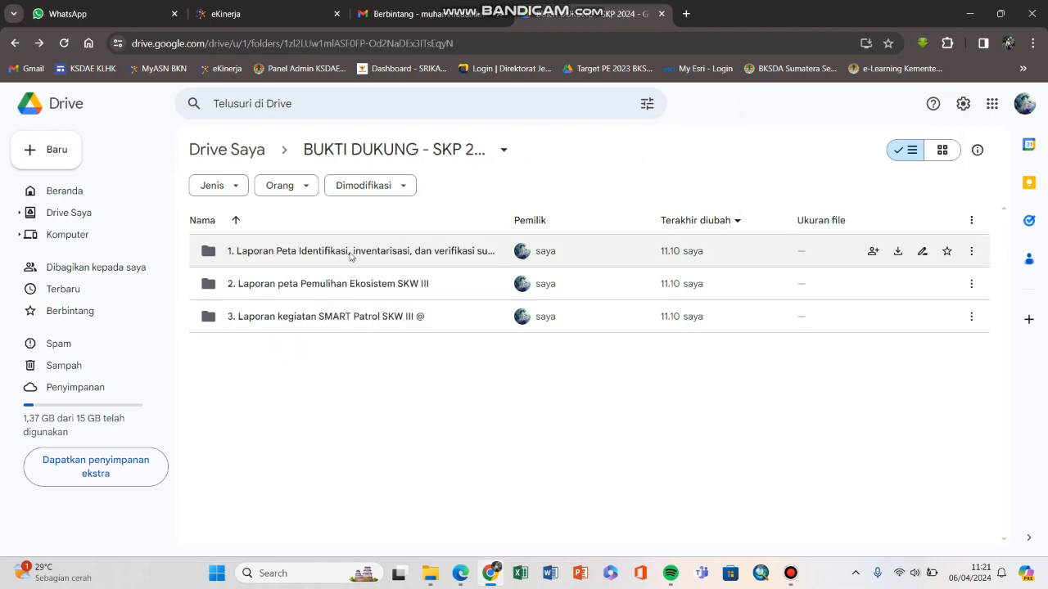
pyautogui.doubleClick(317, 319)
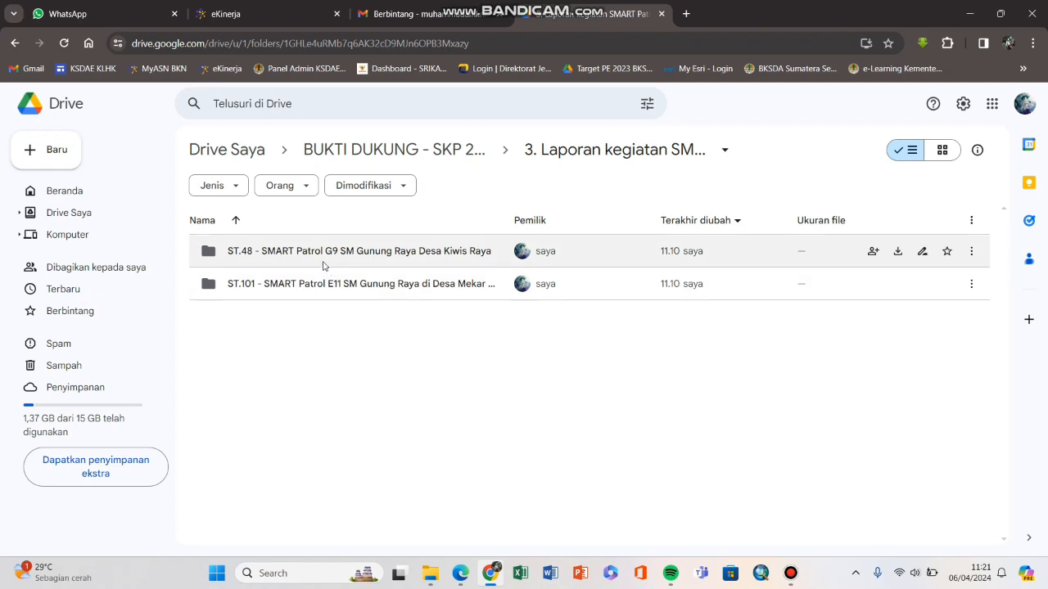
pyautogui.doubleClick(307, 254)
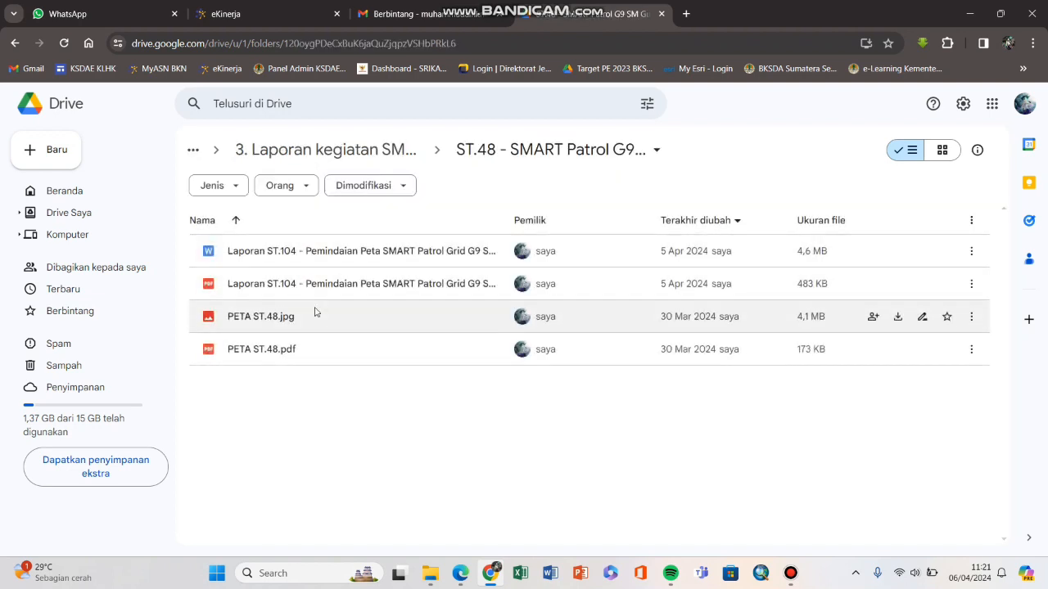
pyautogui.click(316, 18)
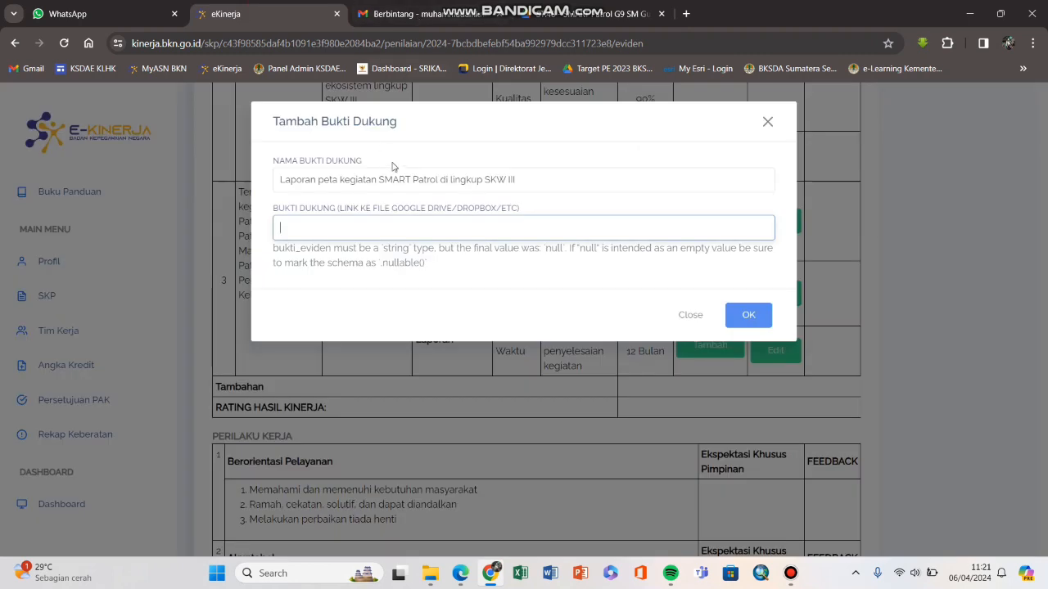
# Step: Close the Tambah Bukti Dukung dialog and highlight the SMART Patrol row's '2 Laporan' target
pyautogui.click(768, 122)
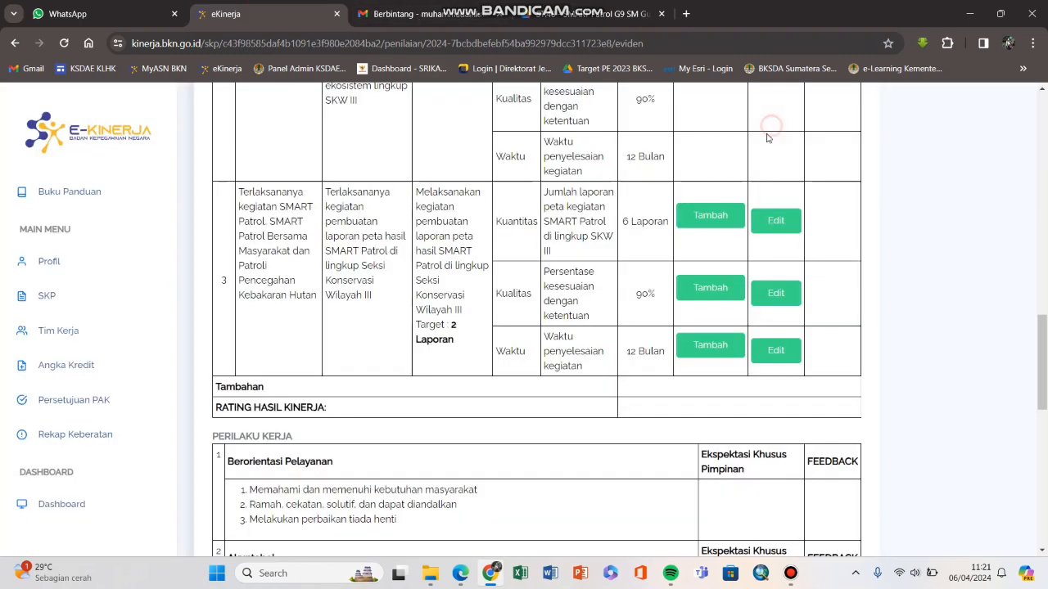
pyautogui.moveTo(449, 330); pyautogui.dragTo(455, 336)
pyautogui.click(457, 344)
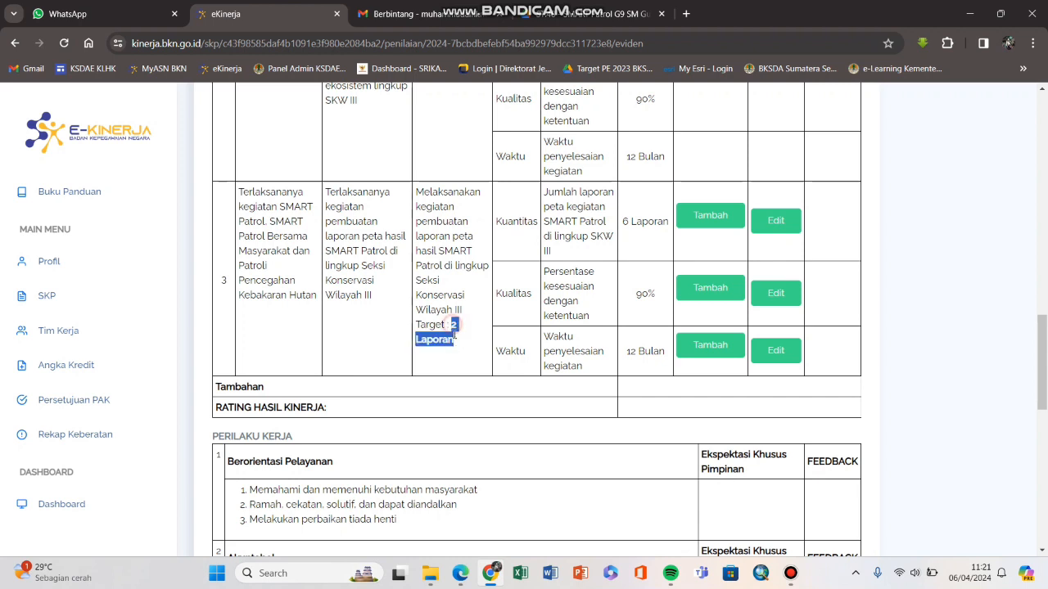
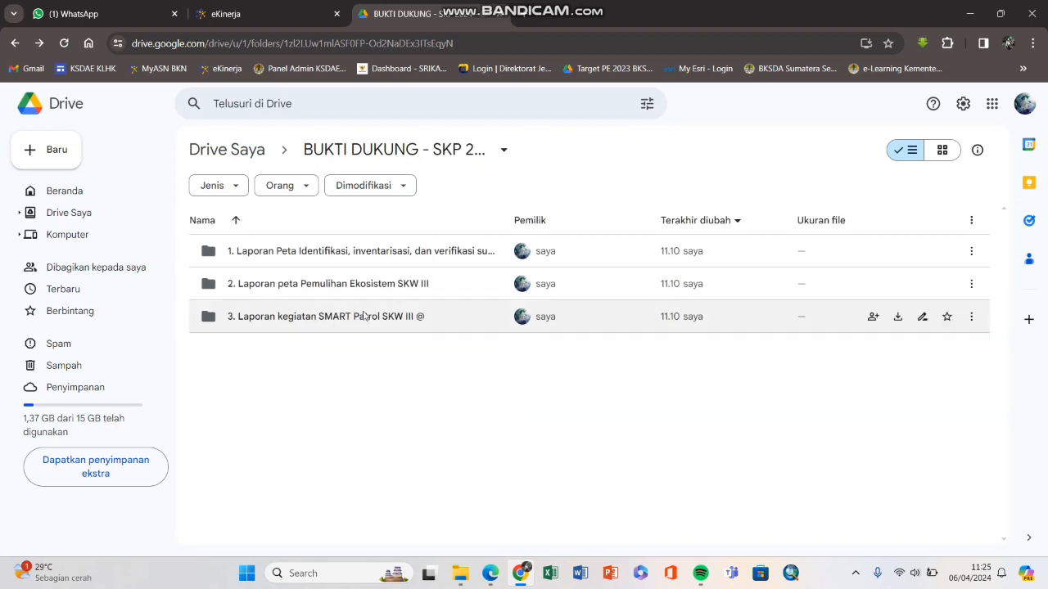
# Step: Recheck the SMART Patrol report folder in Drive and select its two PDF reports
pyautogui.click(279, 23)
pyautogui.scroll(2, 469, 189)
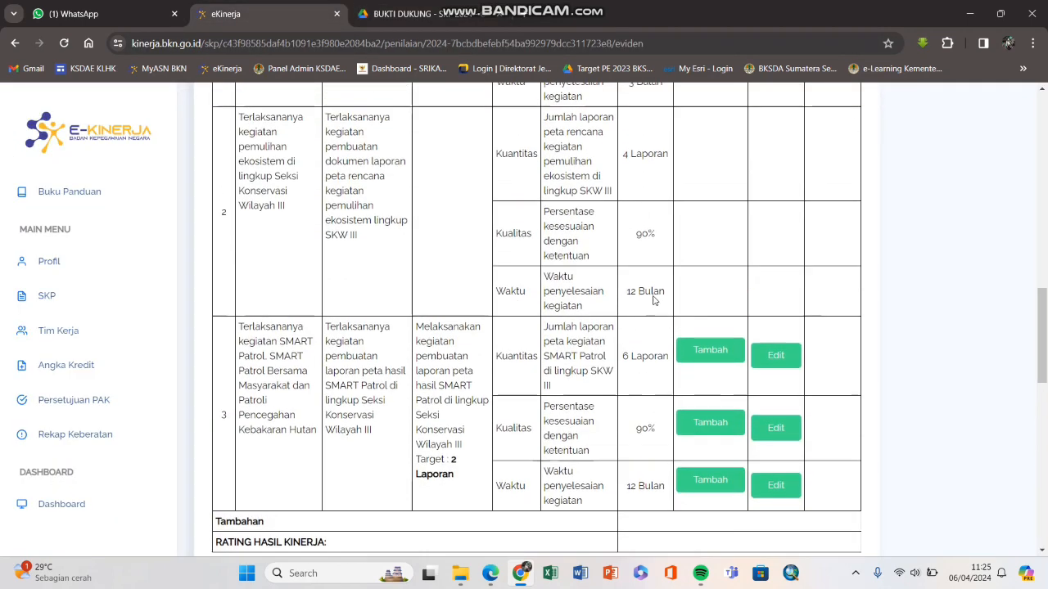
pyautogui.scroll(-2, 469, 189)
pyautogui.scroll(1, 469, 188)
pyautogui.click(414, 17)
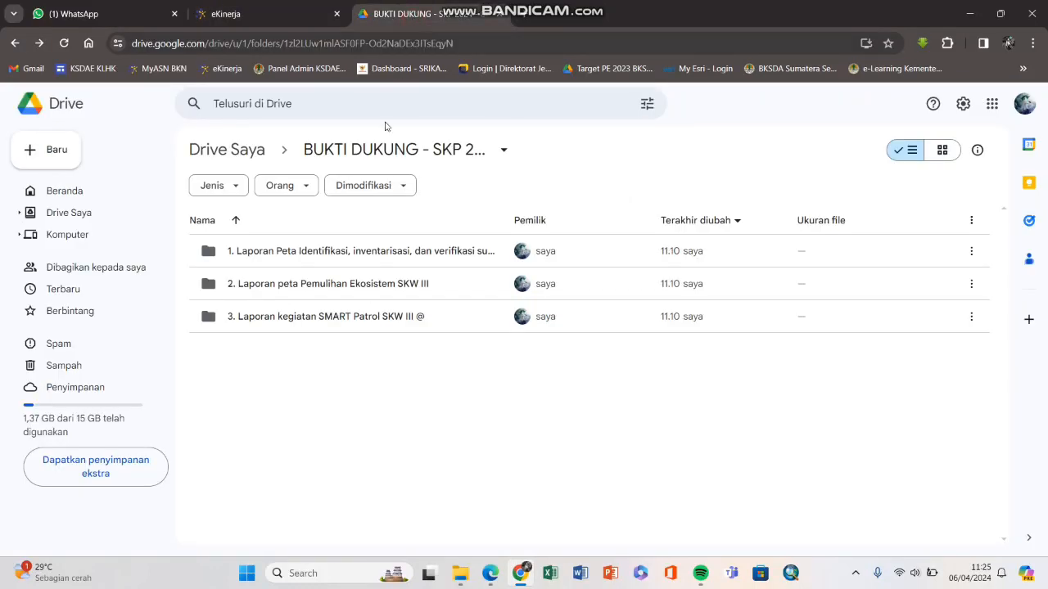
pyautogui.doubleClick(300, 320)
pyautogui.moveTo(289, 334); pyautogui.dragTo(279, 249)
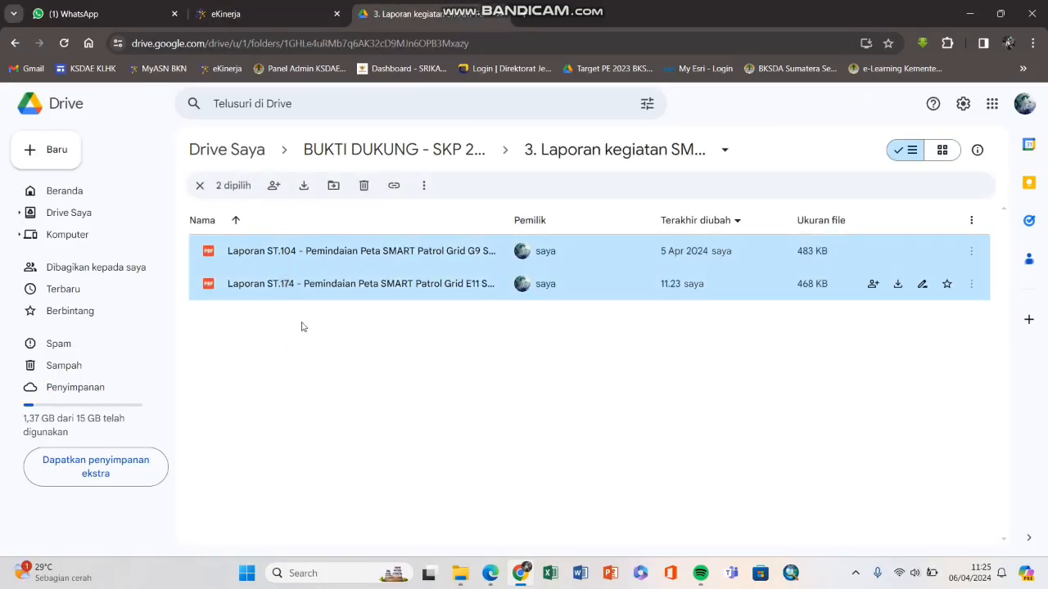
# Step: Compare row 3's '2 Laporan' target against the two PDFs in the Drive folder
pyautogui.hotkey('ctrl', 'pageup')
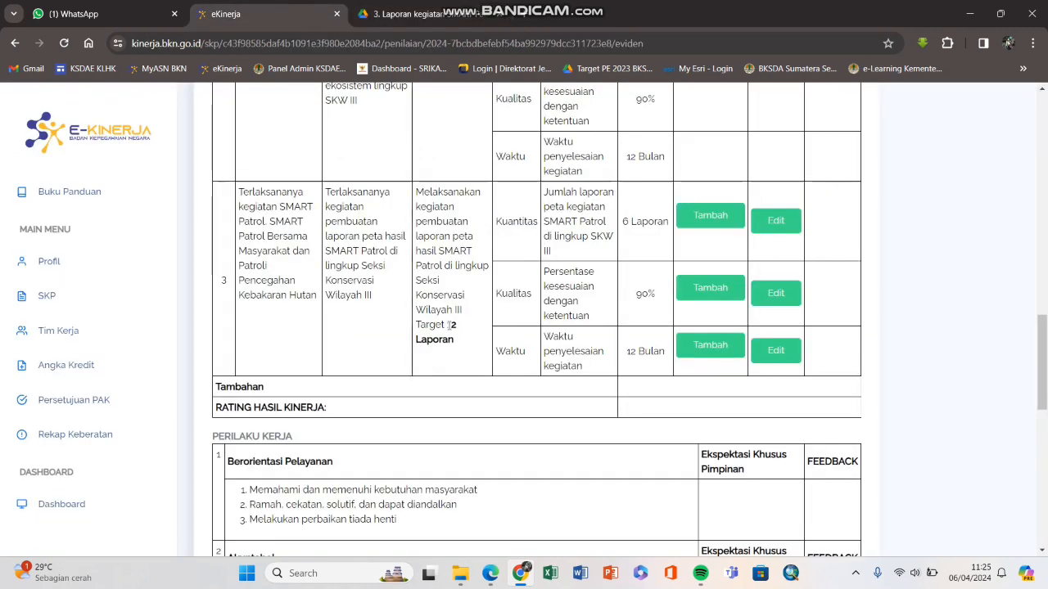
pyautogui.moveTo(418, 324); pyautogui.dragTo(461, 346)
pyautogui.click(461, 346)
pyautogui.hotkey('ctrl', 'pagedown')
pyautogui.click(288, 295)
pyautogui.click(294, 319)
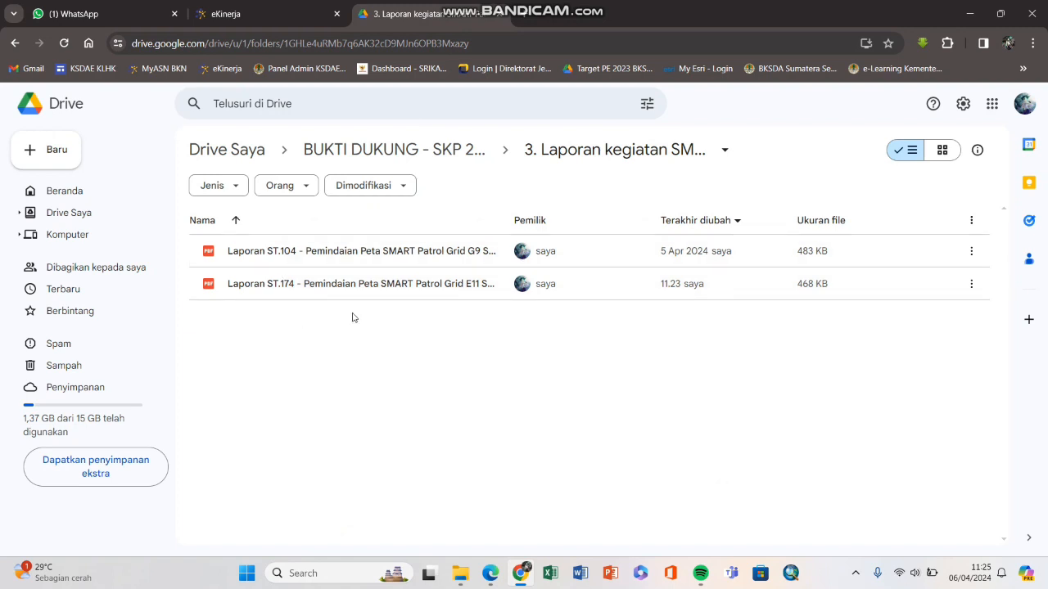
# Step: Scroll e-Kinerja's Hasil Kerja table down to row 3 and its Tambah/Edit buttons
pyautogui.click(295, 18)
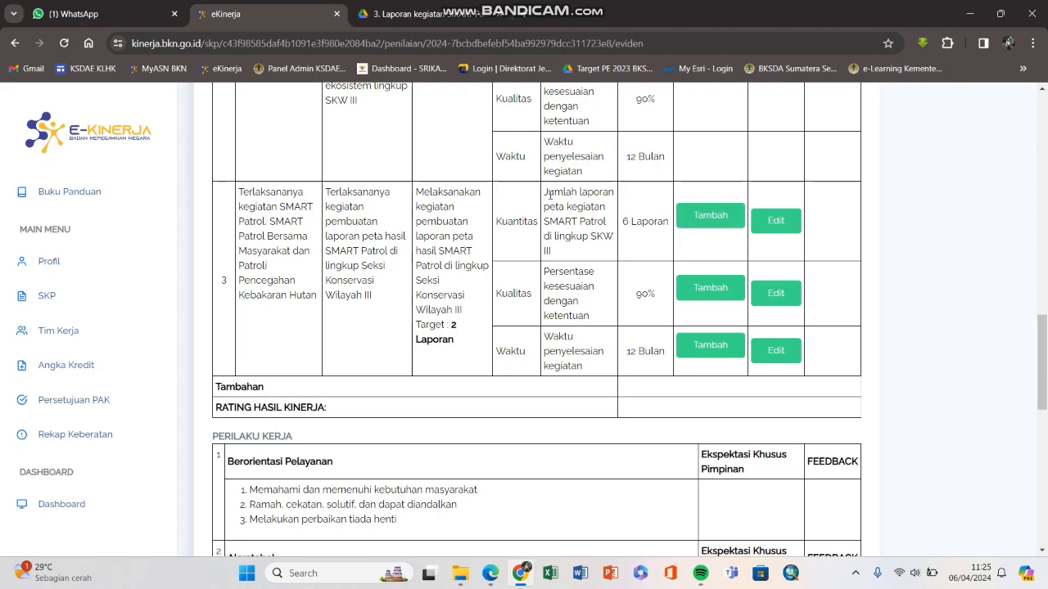
pyautogui.scroll(10, 550, 195)
pyautogui.scroll(-2, 571, 321)
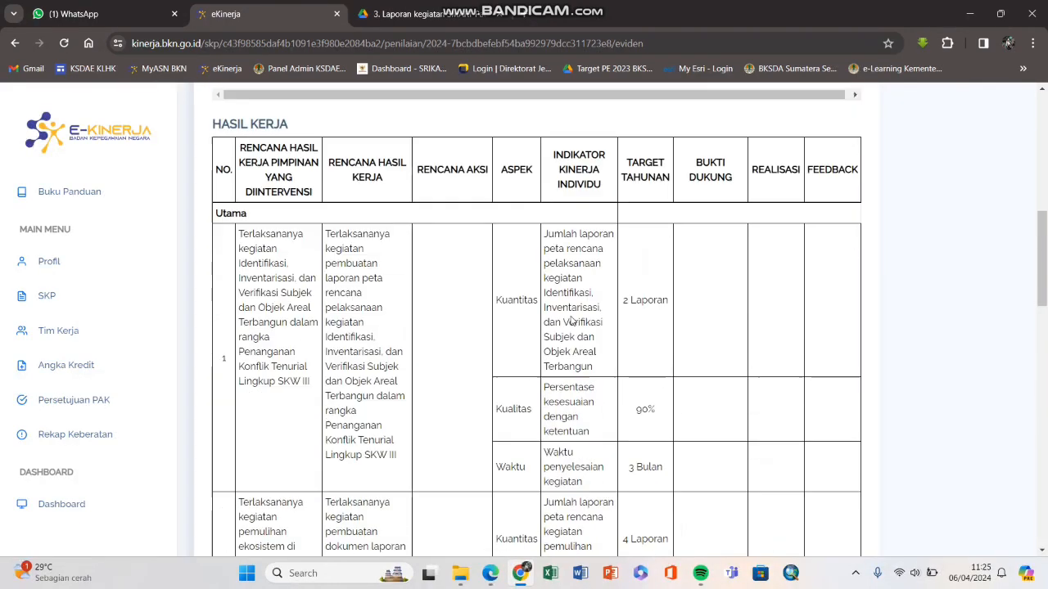
pyautogui.scroll(-7, 571, 321)
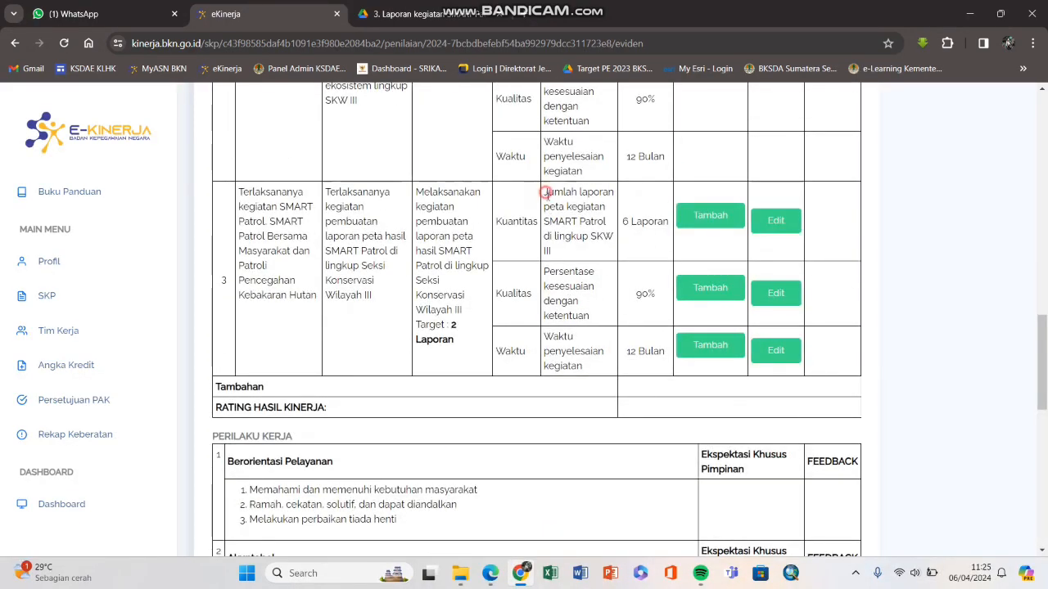
# Step: Copy row 3's Kuantitas indicator text and paste it as a new Bukti Dukung name
pyautogui.moveTo(546, 194); pyautogui.dragTo(563, 252)
pyautogui.rightClick(557, 220)
pyautogui.click(578, 229)
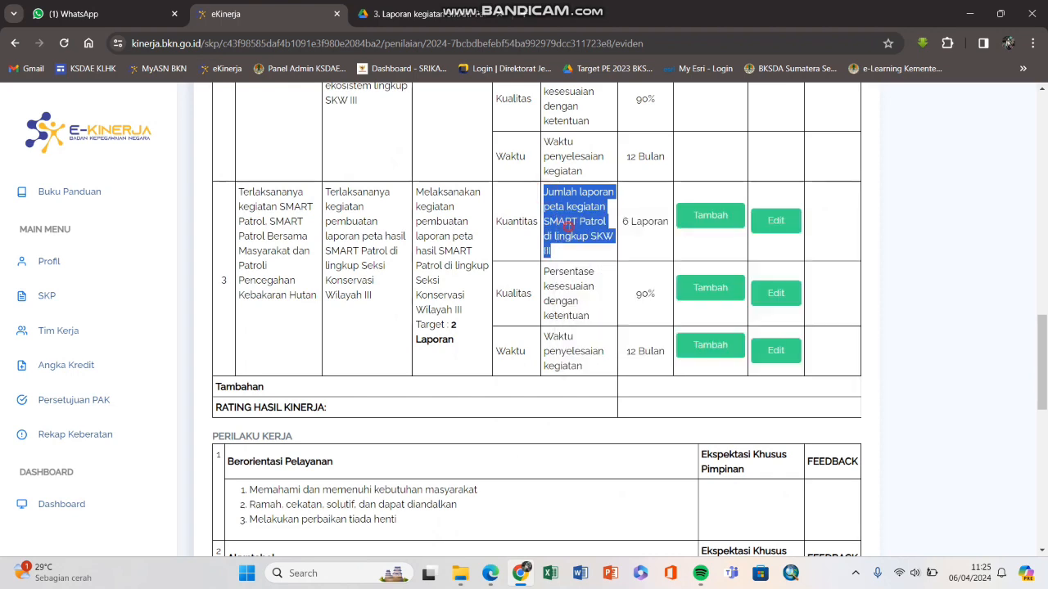
pyautogui.click(694, 216)
pyautogui.click(473, 177)
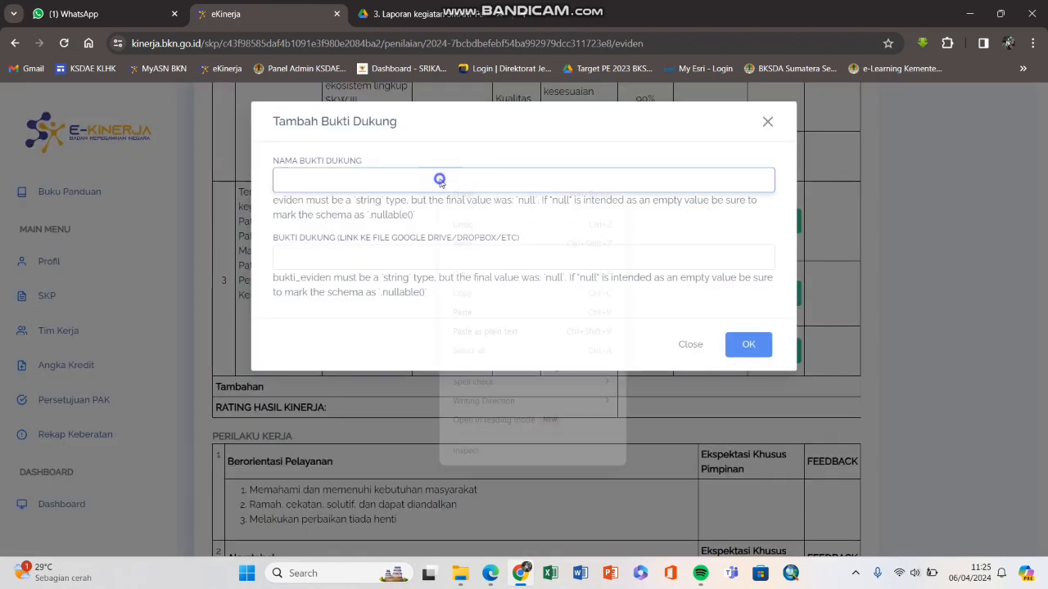
pyautogui.rightClick(441, 182)
pyautogui.click(468, 311)
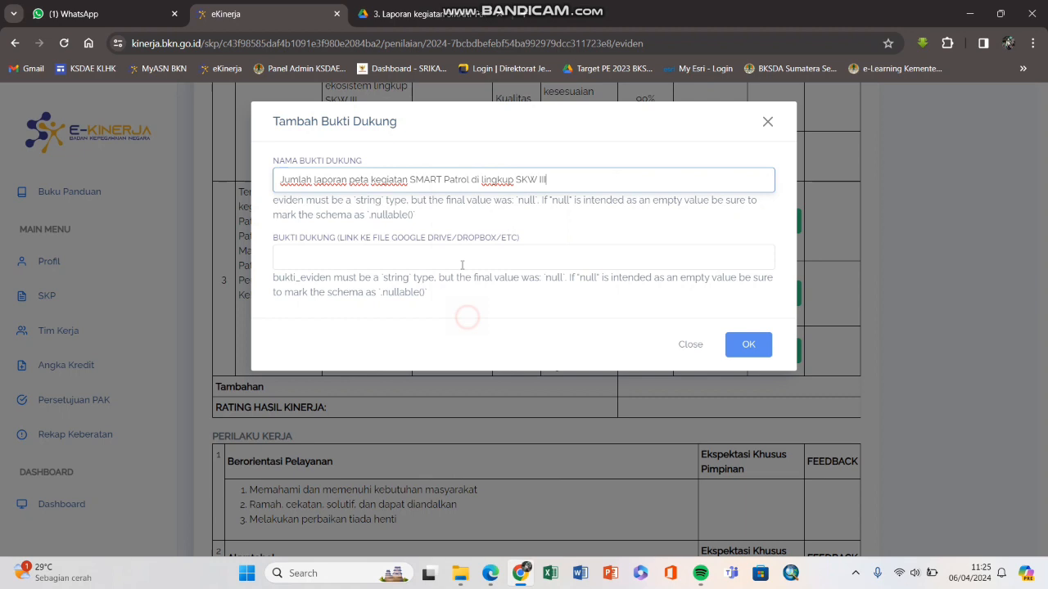
# Step: Replace 'Jumlah' with a capital L, giving 'Laporan peta kegiatan SMART Patrol di lingkup SKW III'
pyautogui.doubleClick(313, 182)
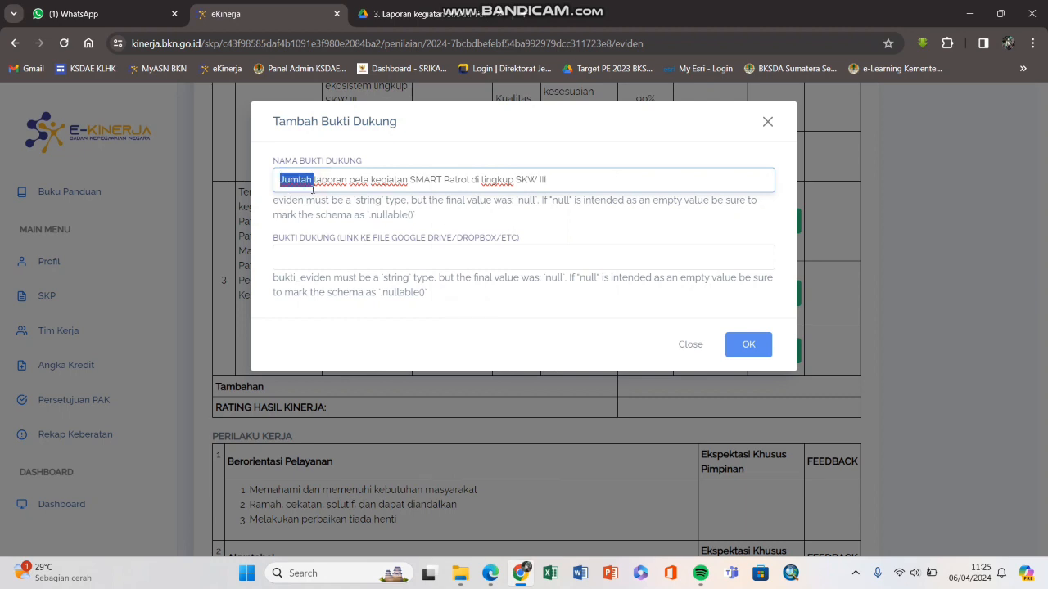
pyautogui.press('BackSpace')
pyautogui.press('Delete')
pyautogui.write('L')
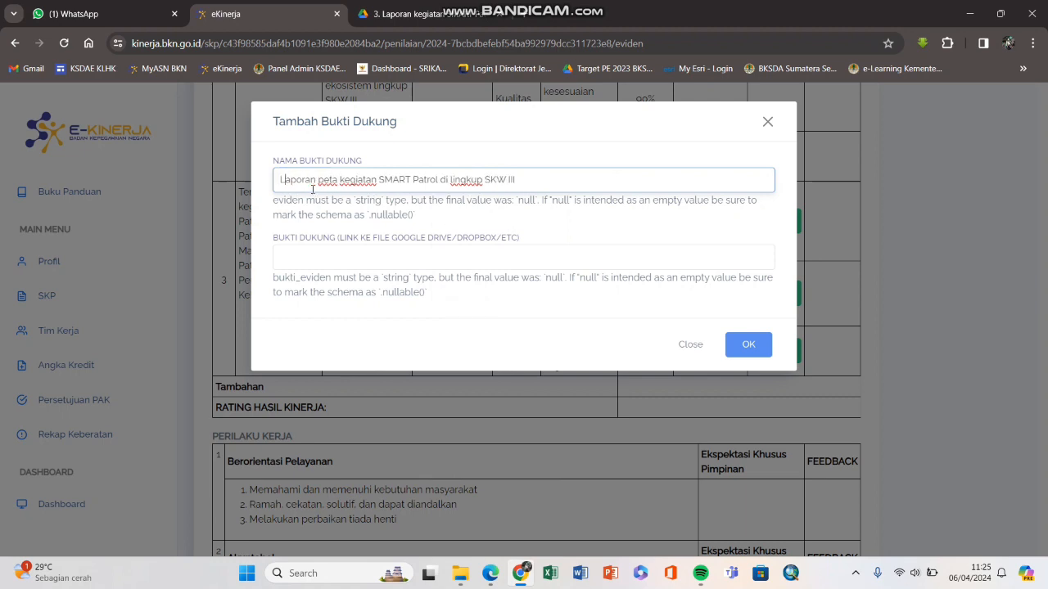
pyautogui.click(332, 256)
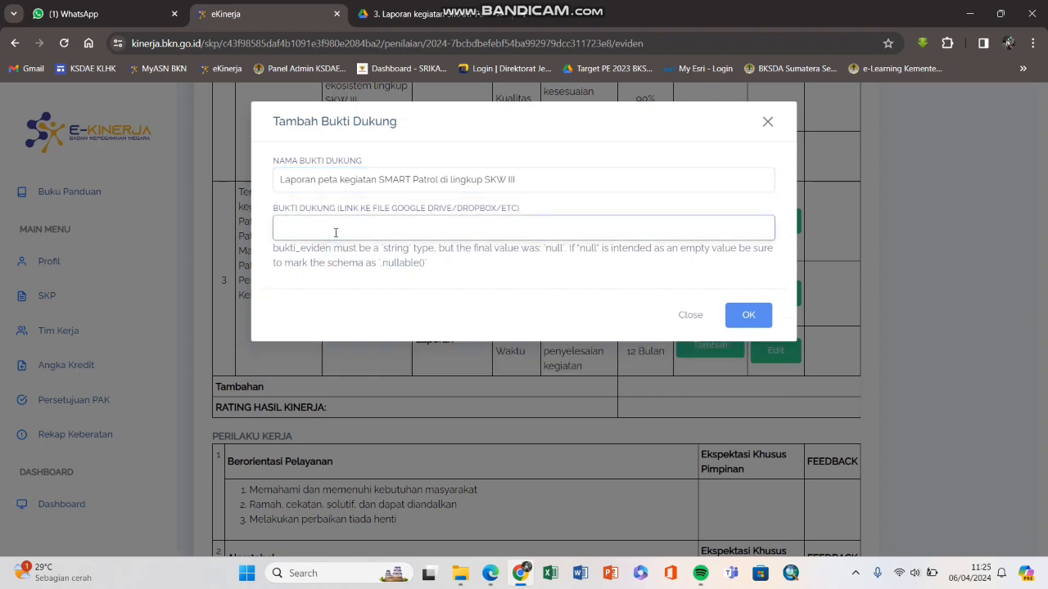
pyautogui.click(417, 18)
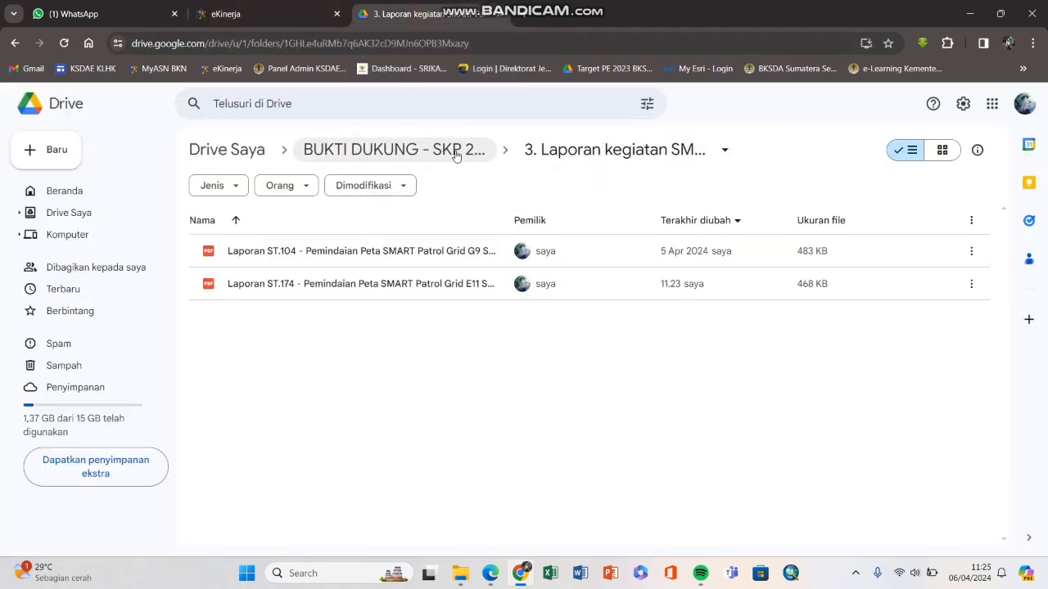
# Step: Browse the Drive evidence folders and select the SMART Patrol report folder
pyautogui.click(426, 150)
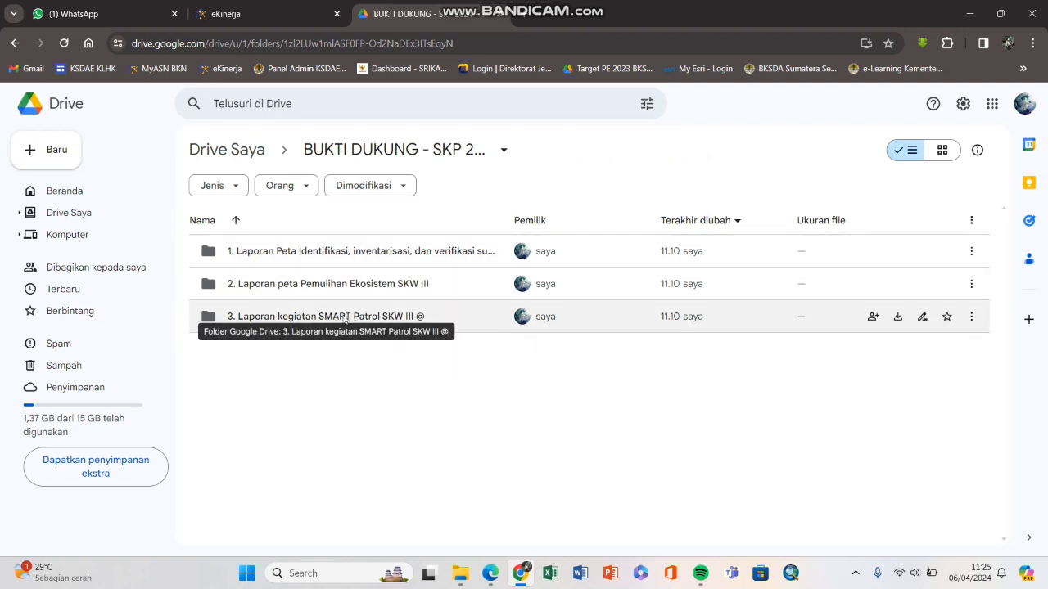
pyautogui.doubleClick(342, 318)
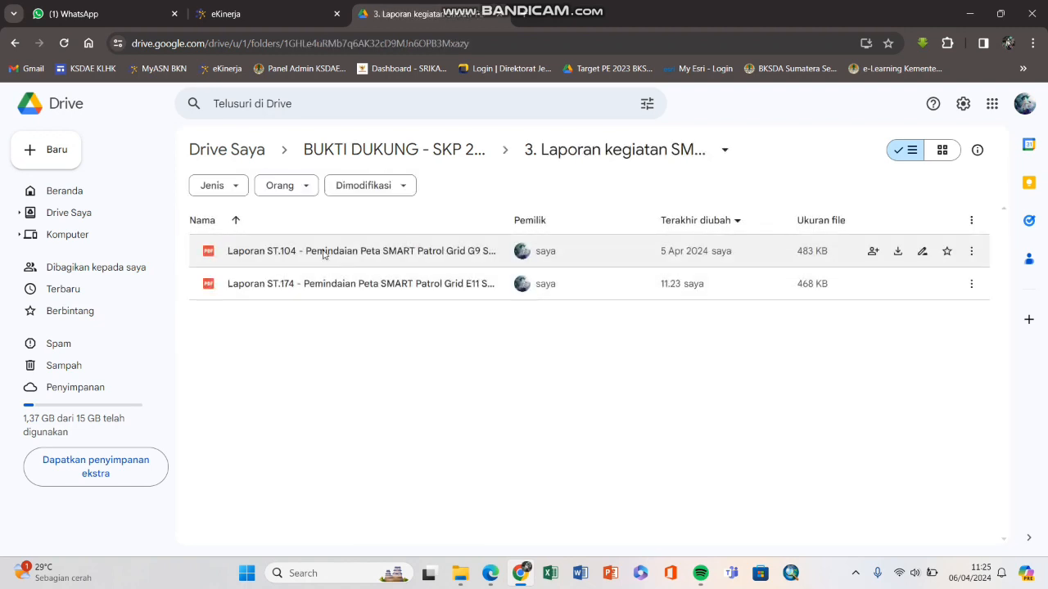
pyautogui.rightClick(323, 255)
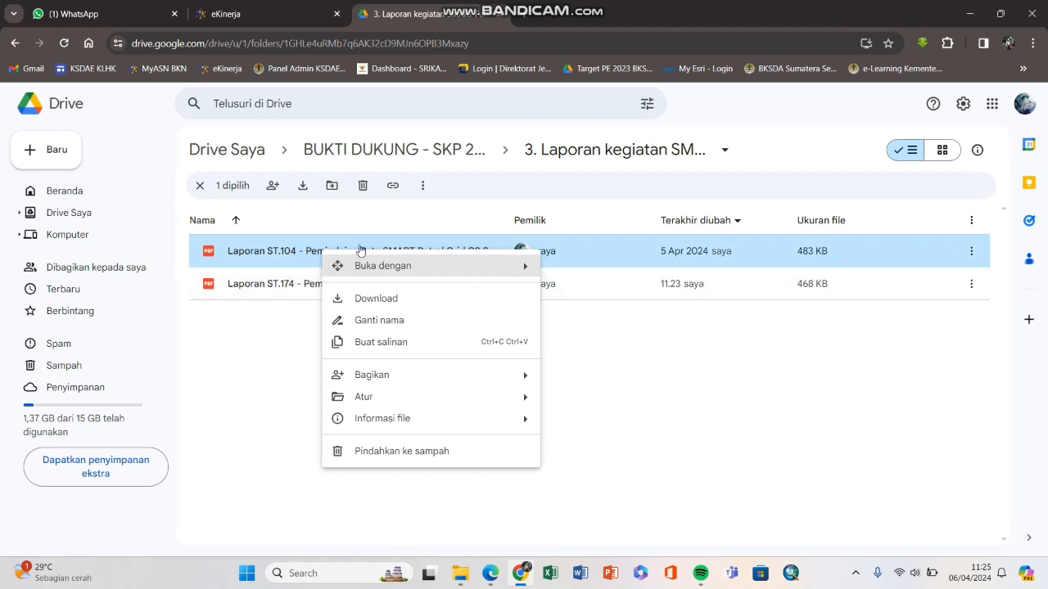
pyautogui.click(425, 154)
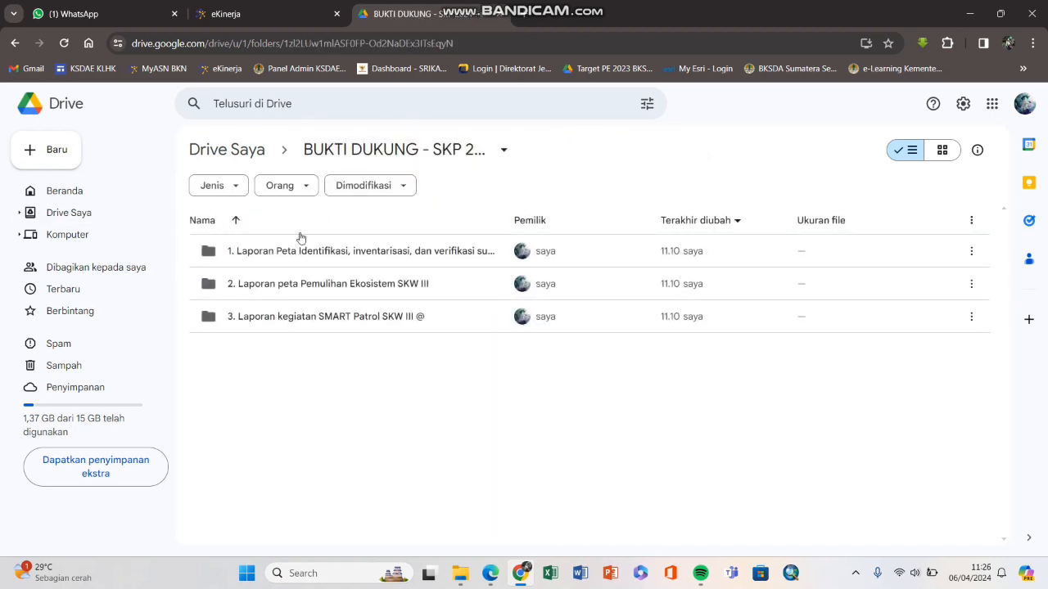
pyautogui.doubleClick(292, 319)
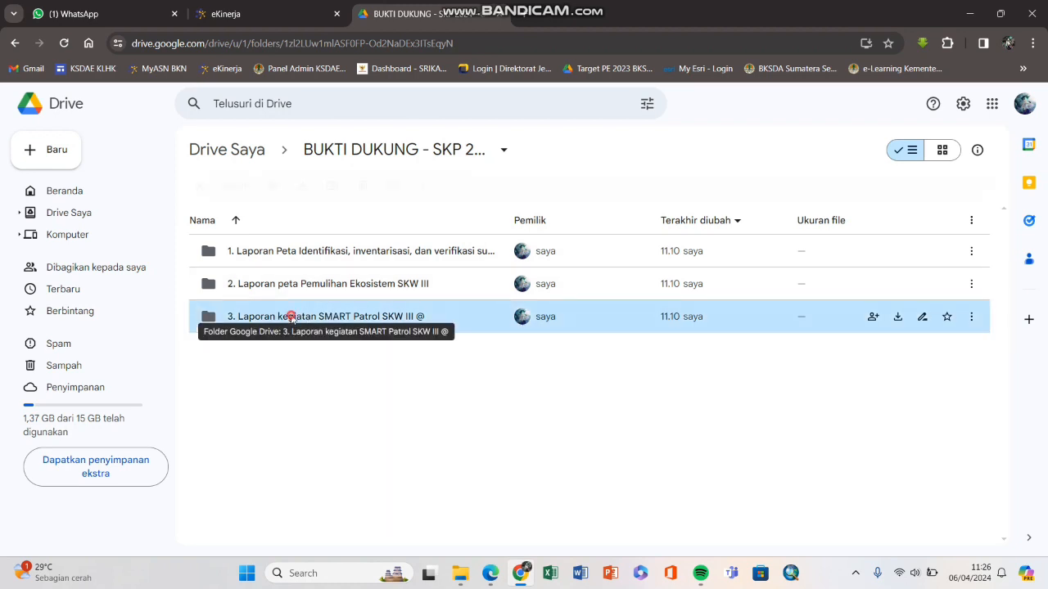
pyautogui.hotkey('alt', 'Left')
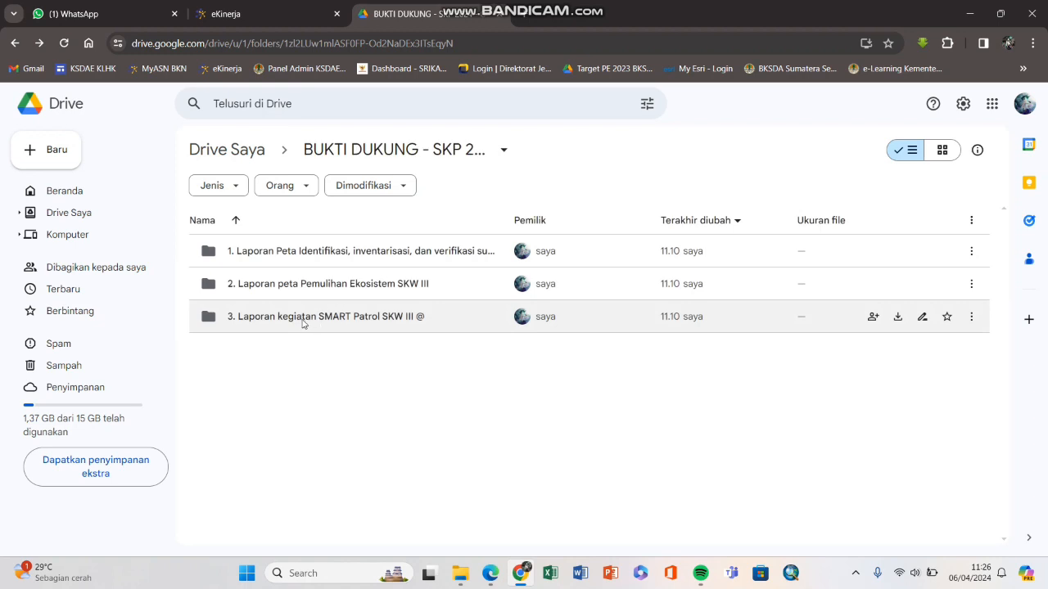
pyautogui.click(304, 321)
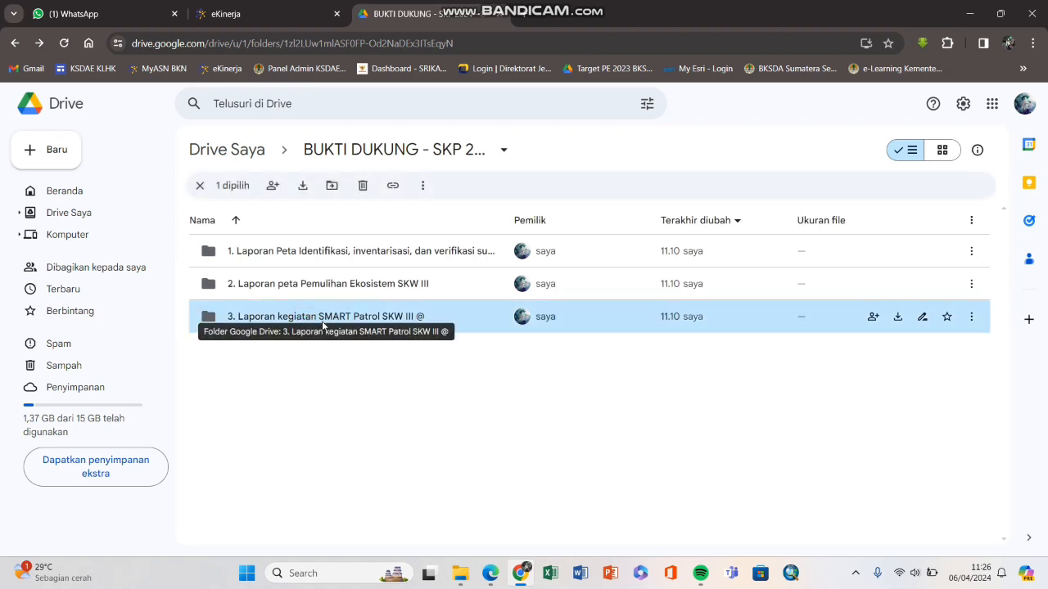
pyautogui.click(279, 14)
pyautogui.click(401, 14)
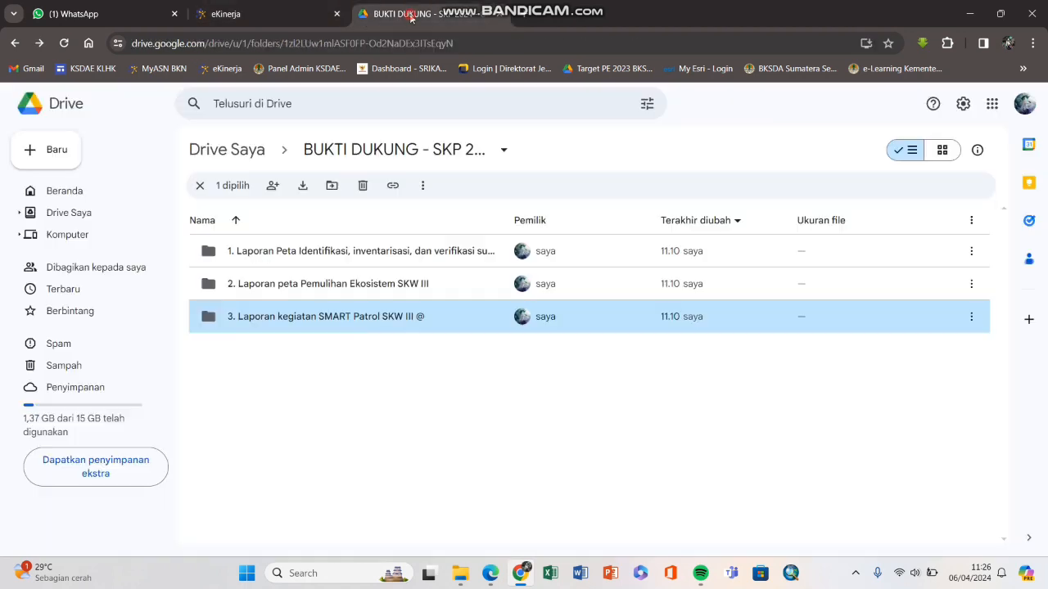
# Step: Share the folder with 'Siapa saja yang memiliki link' and copy its link
pyautogui.rightClick(302, 320)
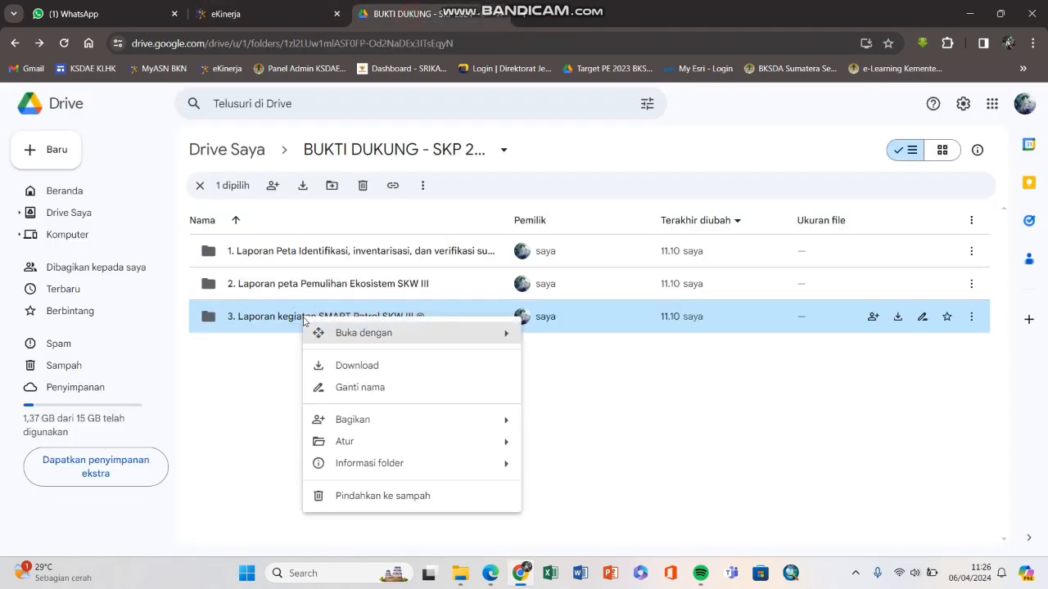
pyautogui.moveTo(370, 420)
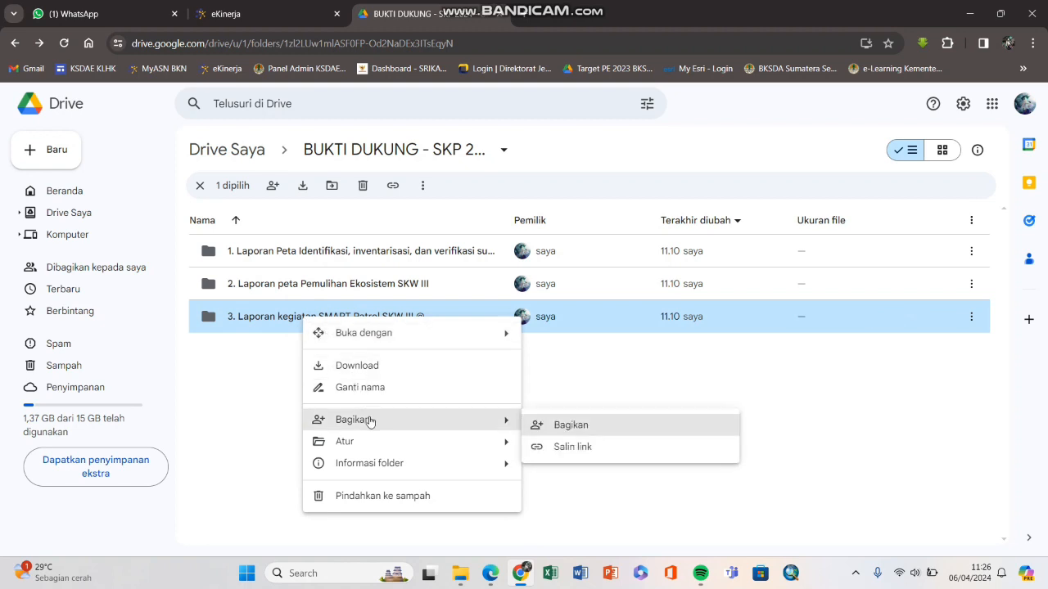
pyautogui.click(568, 426)
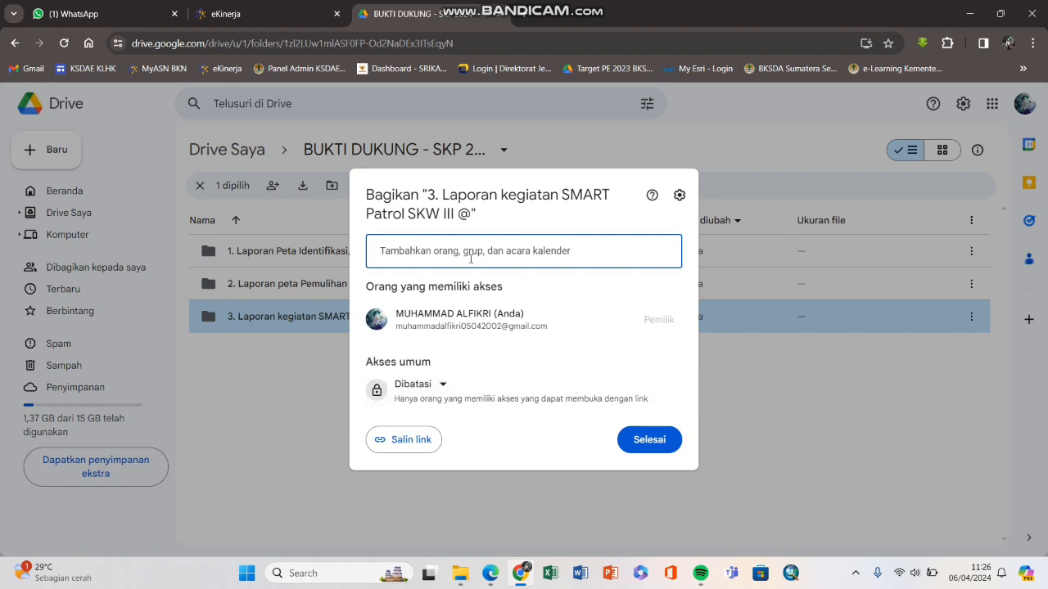
pyautogui.click(435, 384)
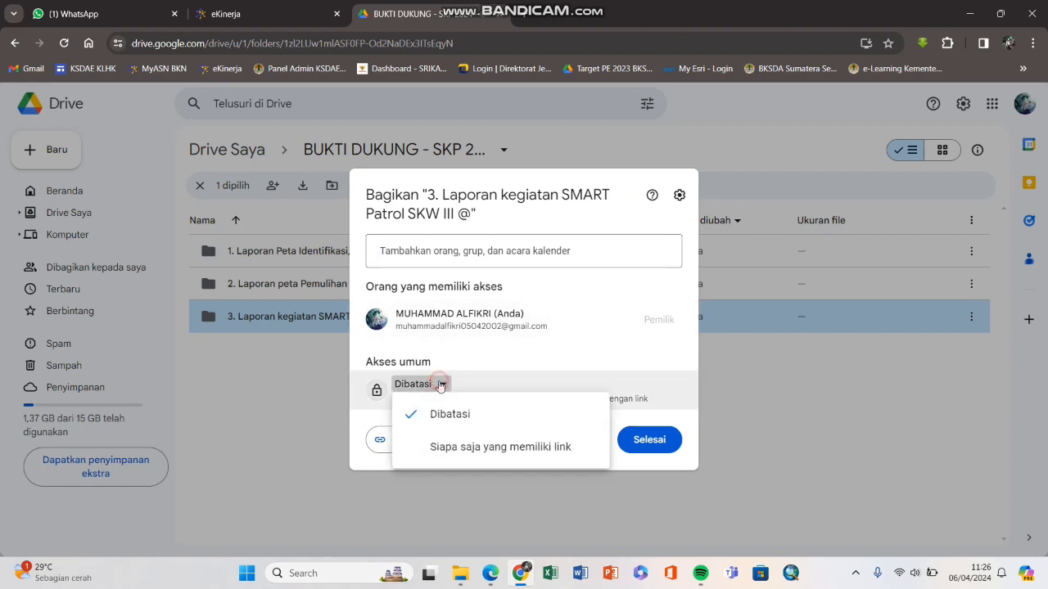
pyautogui.click(461, 448)
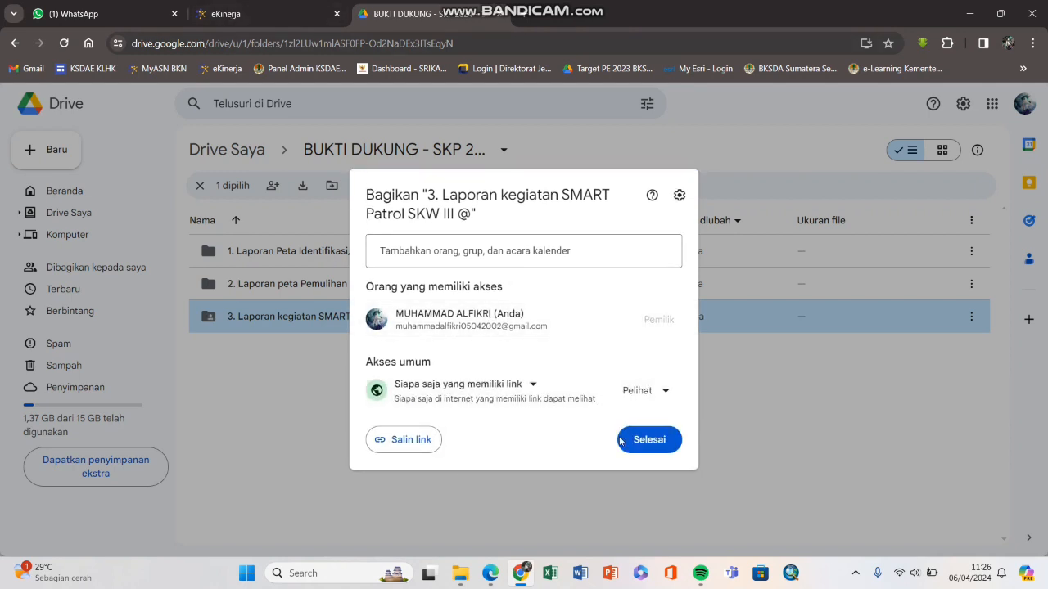
pyautogui.click(422, 445)
pyautogui.click(300, 14)
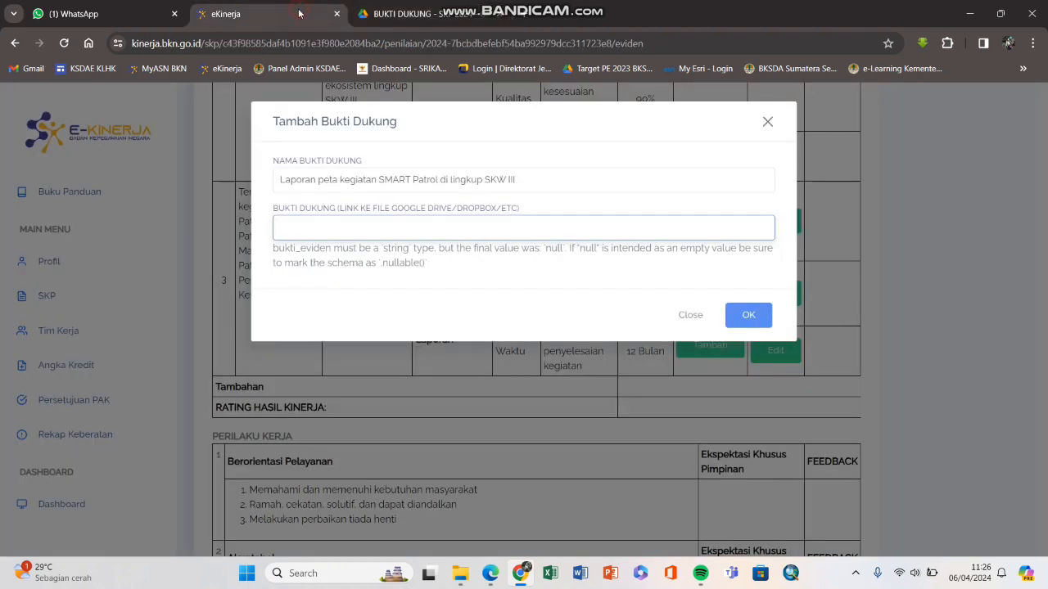
# Step: Paste the Drive folder link as row 3's Kuantitas evidence, save it, and open the link
pyautogui.rightClick(353, 226)
pyautogui.click(395, 362)
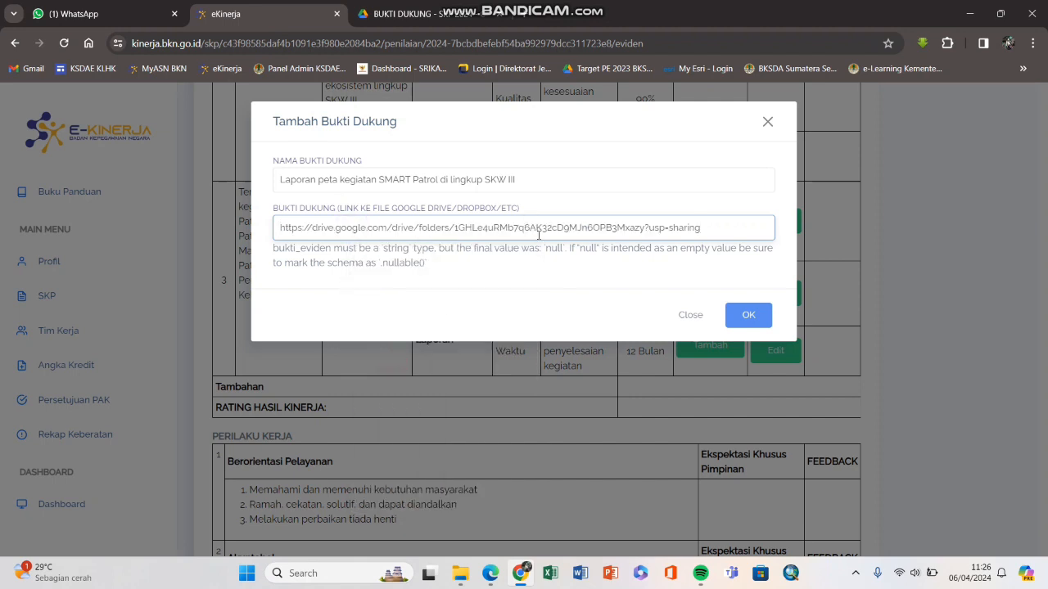
pyautogui.click(744, 314)
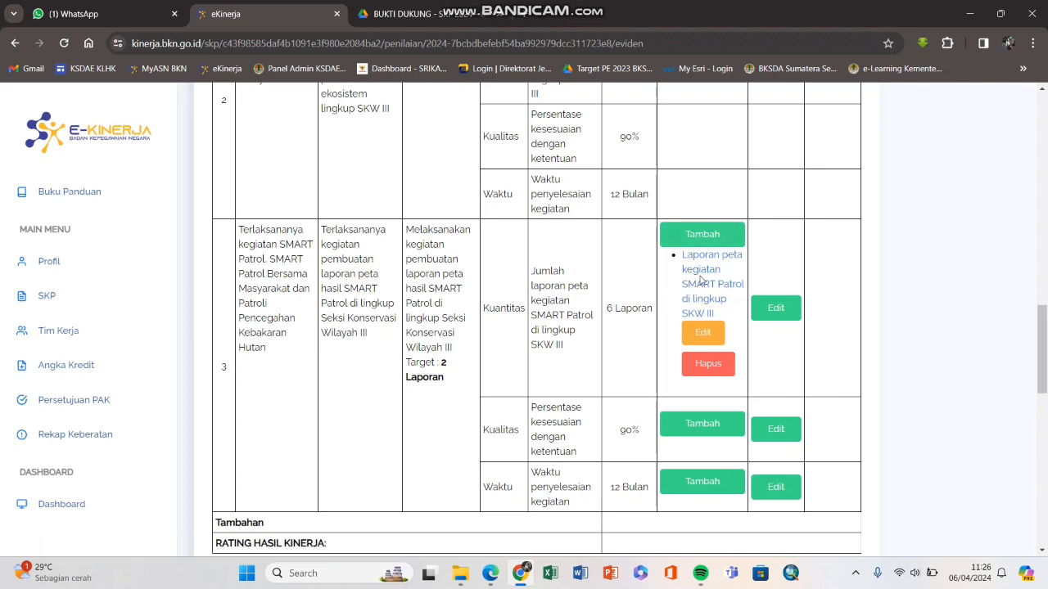
pyautogui.click(693, 270)
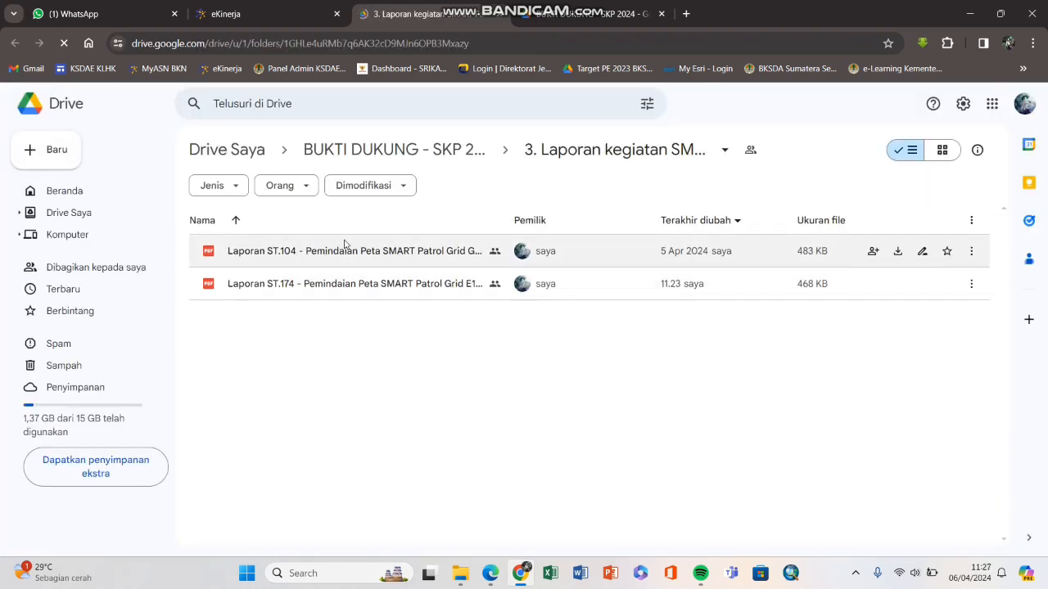
# Step: Compare row 3's 'Target : 2 Laporan' with the reports in the linked Drive folder
pyautogui.click(303, 23)
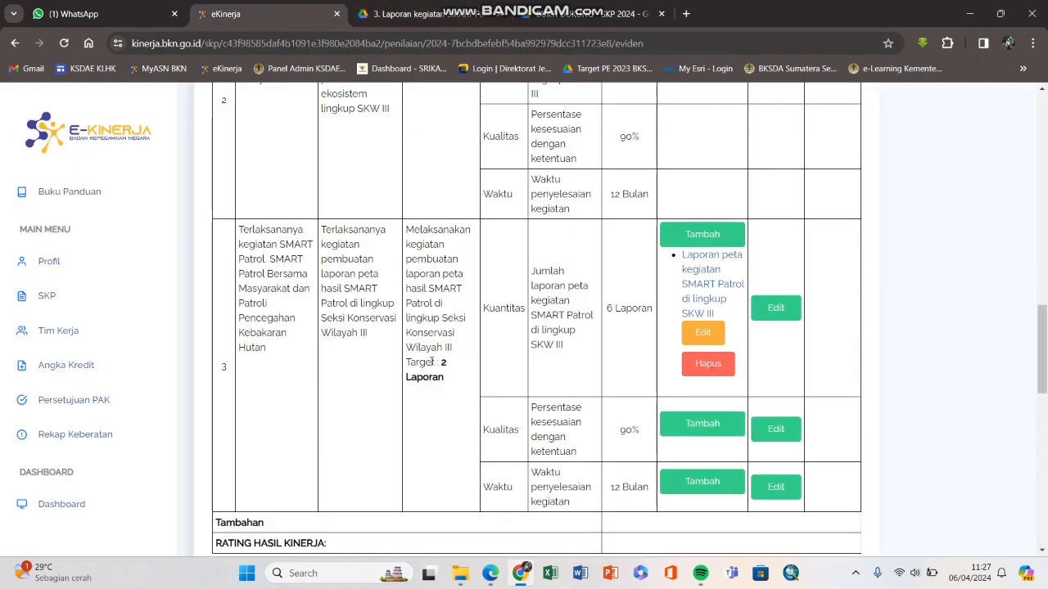
pyautogui.moveTo(407, 362); pyautogui.dragTo(447, 383)
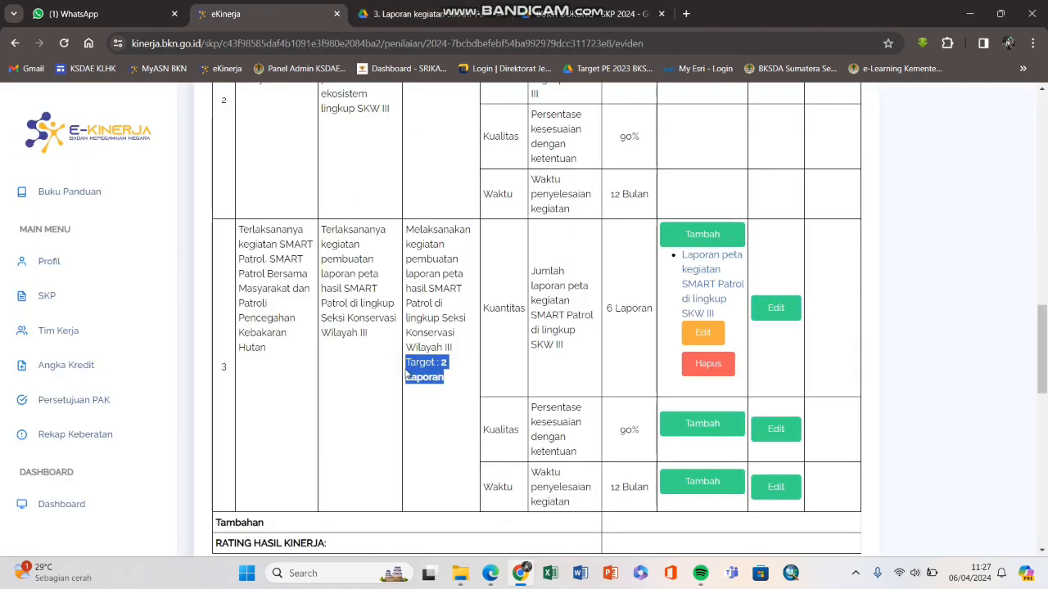
pyautogui.click(406, 364)
pyautogui.click(415, 20)
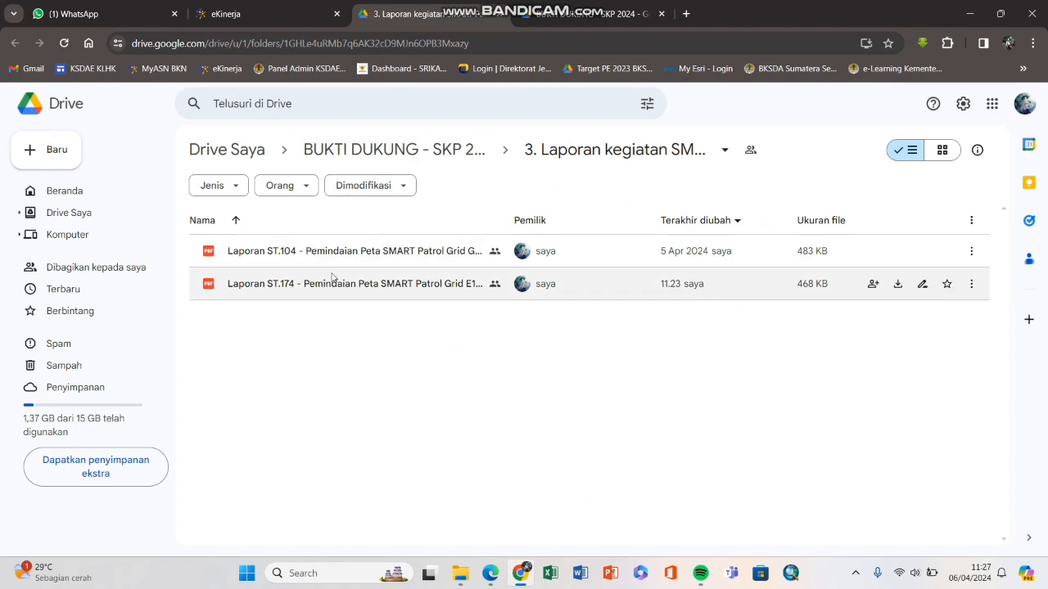
pyautogui.click(288, 17)
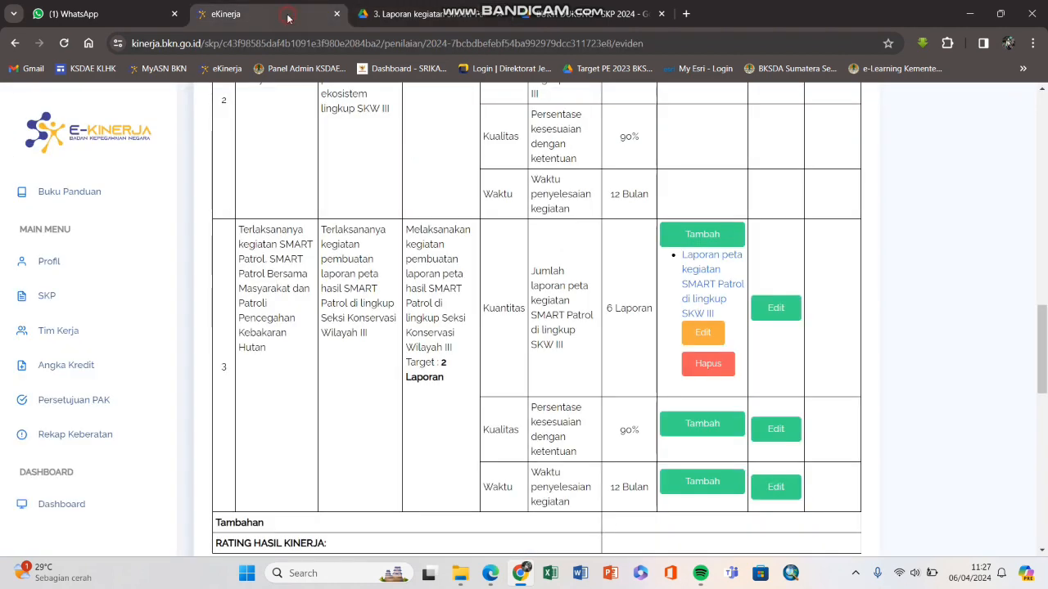
pyautogui.hotkey('ctrl', 'Tab')
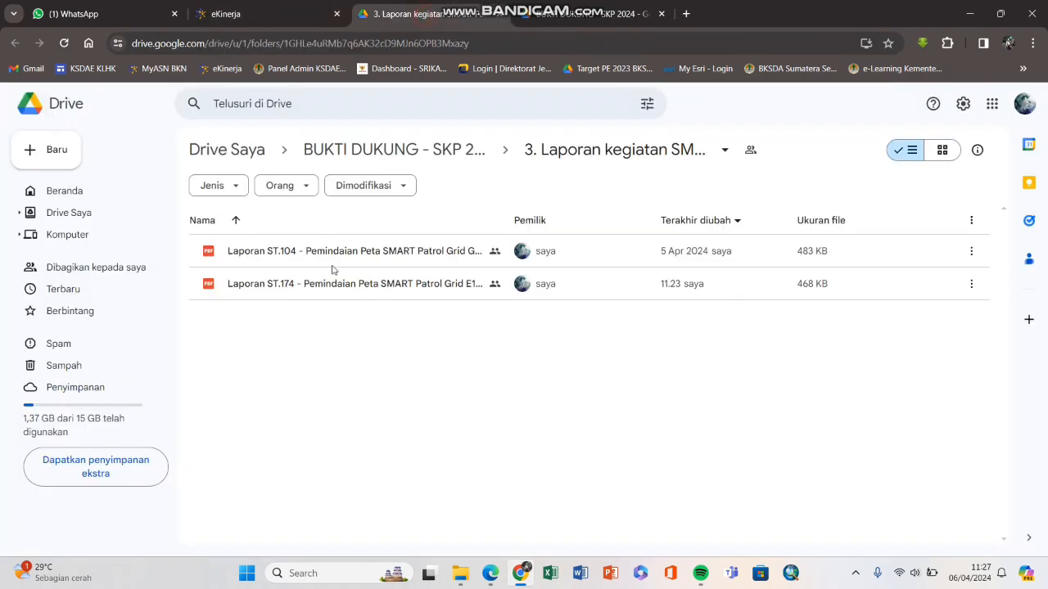
# Step: Preview the Laporan ST.104 PDF to its Grid G9 SM Gunung Raya map page, then close it
pyautogui.doubleClick(338, 252)
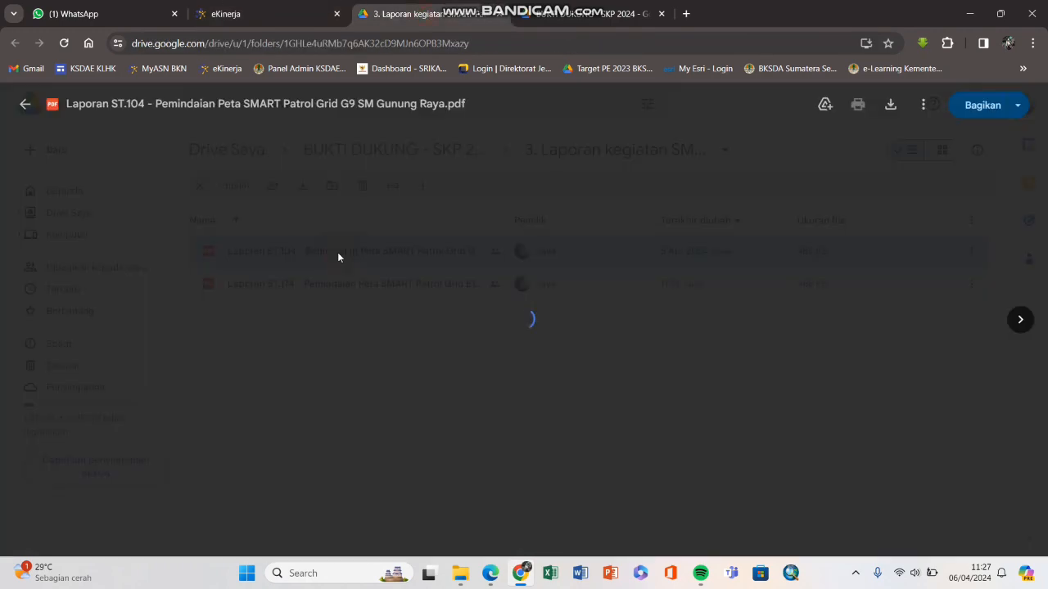
pyautogui.scroll(-8, 437, 304)
pyautogui.scroll(4, 438, 305)
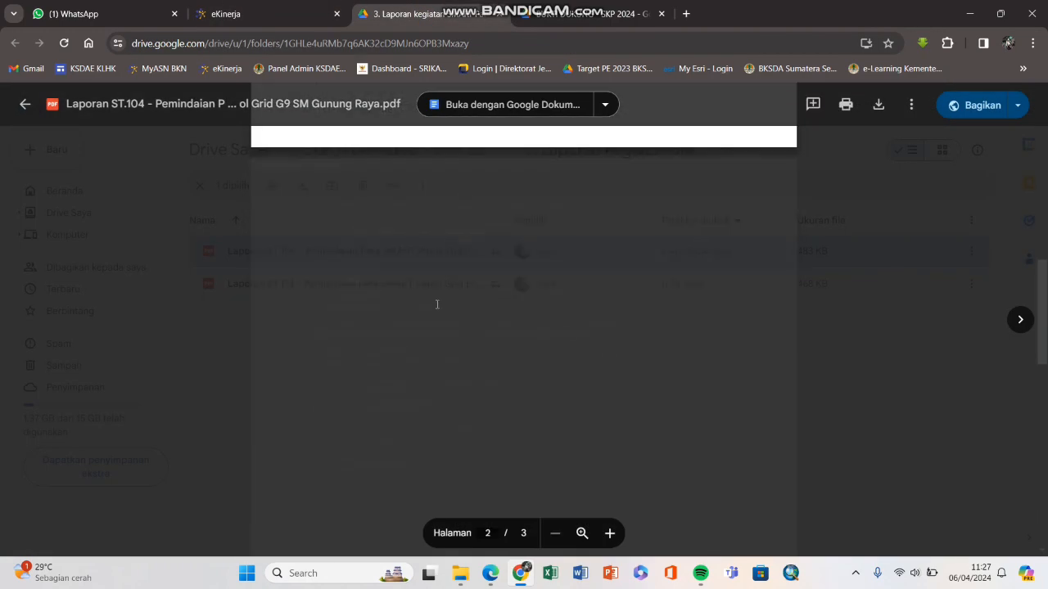
pyautogui.scroll(-10, 437, 304)
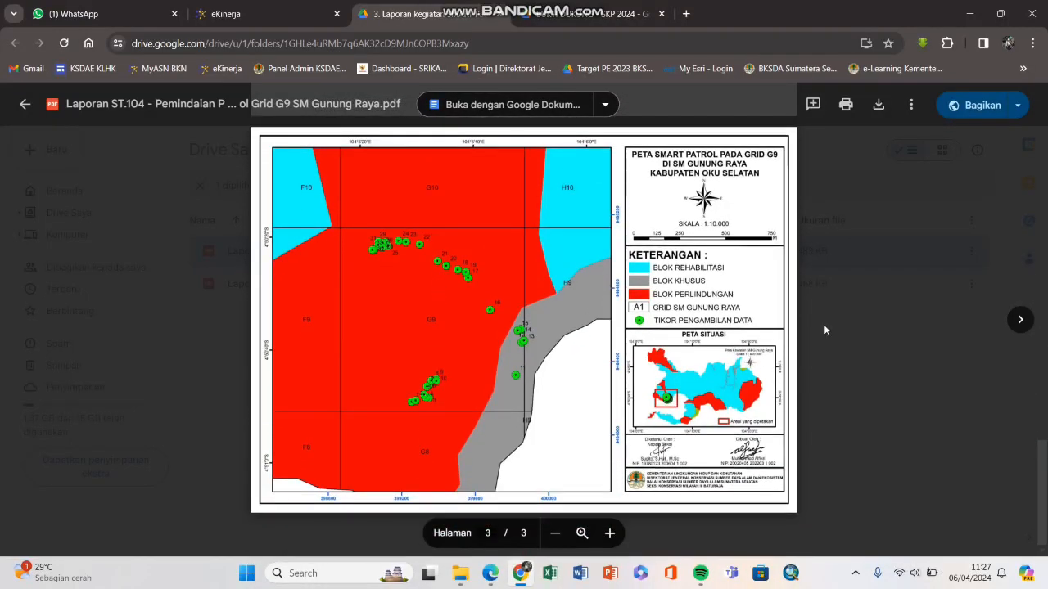
pyautogui.click(868, 329)
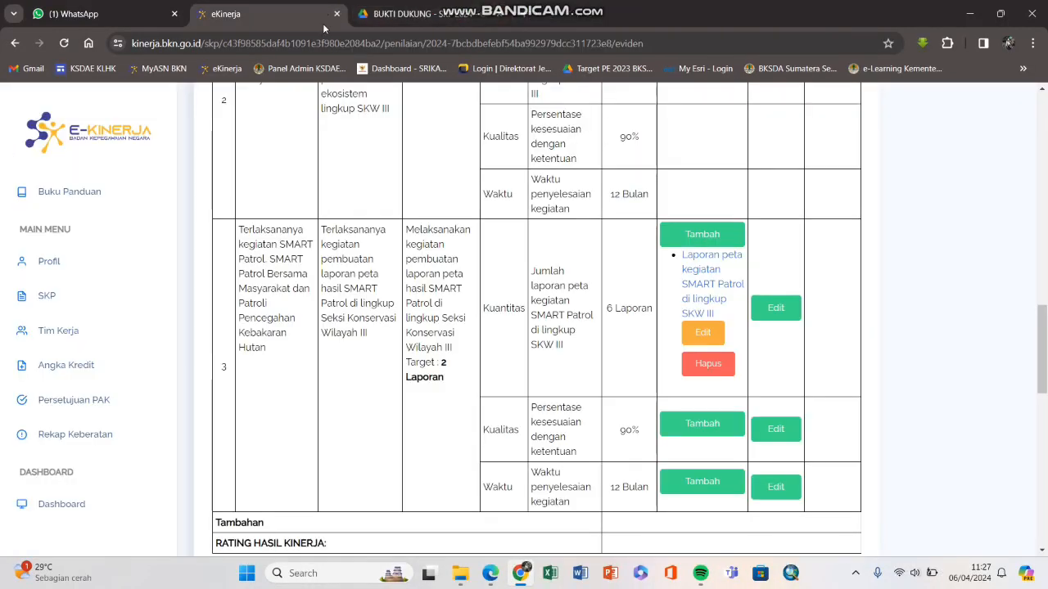
# Step: Review the existing Kuantitas evidence entry and close it unchanged
pyautogui.scroll(-2, 564, 403)
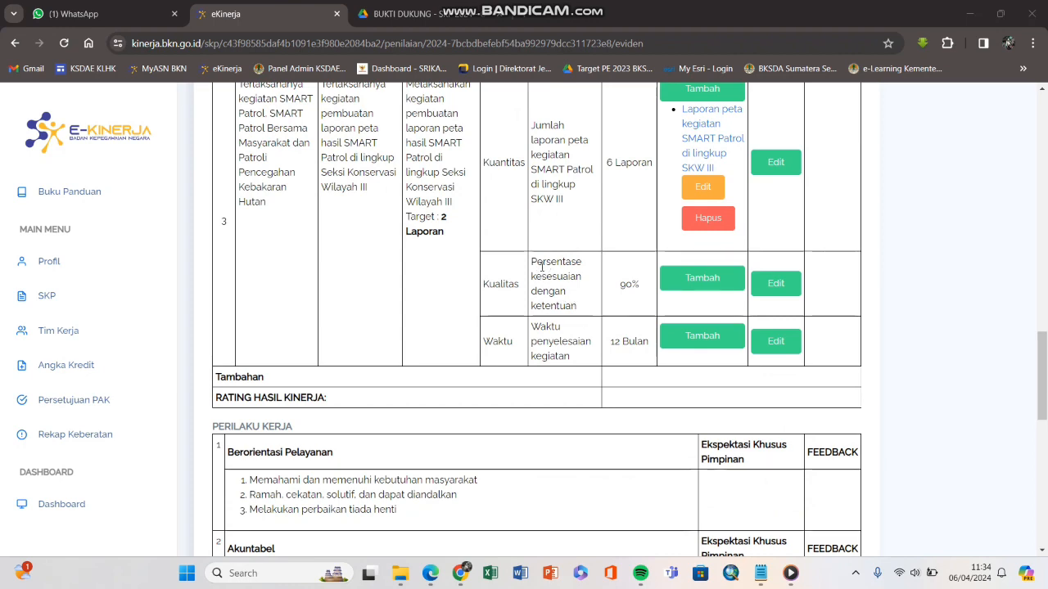
pyautogui.scroll(2, 578, 301)
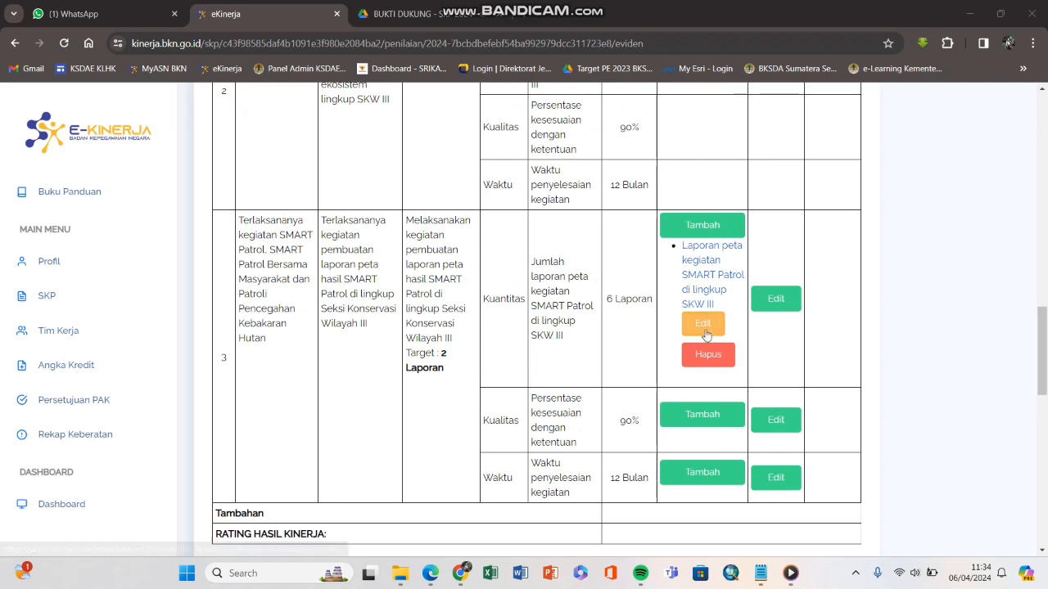
pyautogui.click(702, 325)
pyautogui.moveTo(537, 175); pyautogui.dragTo(256, 183)
pyautogui.hotkey('ctrl', 'c')
pyautogui.click(767, 122)
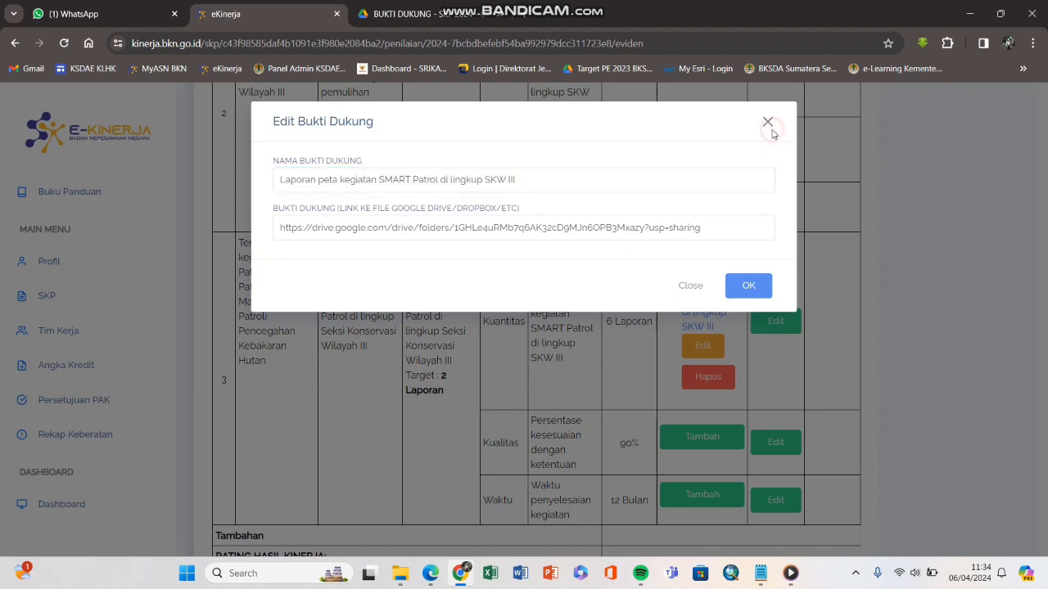
# Step: Start Kualitas evidence named 'Laporan peta kegiatan SMART Patrol di lingkup SKW III'
pyautogui.click(700, 436)
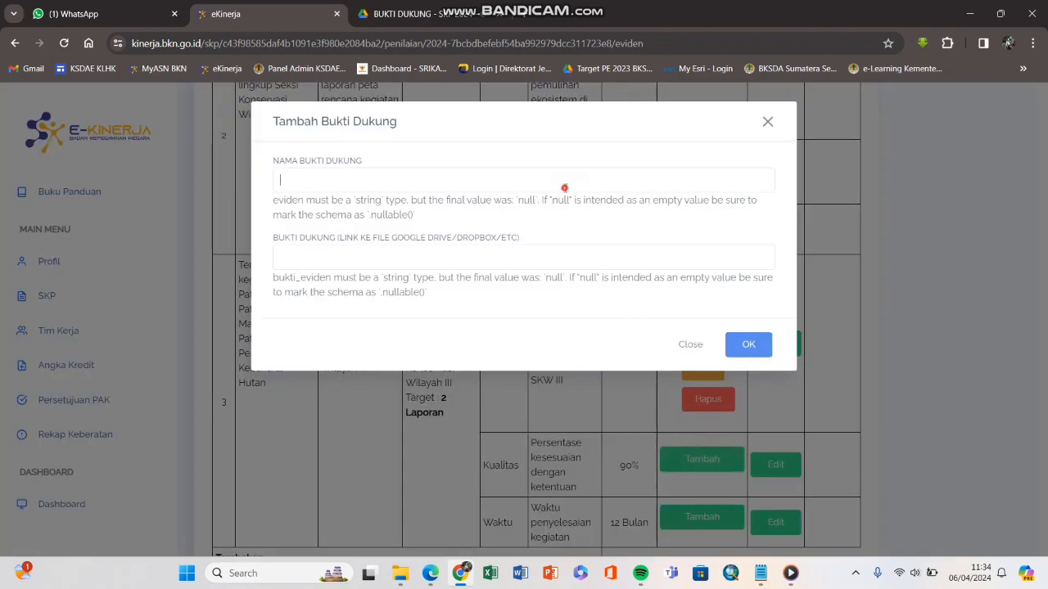
pyautogui.click(547, 187)
pyautogui.rightClick(547, 187)
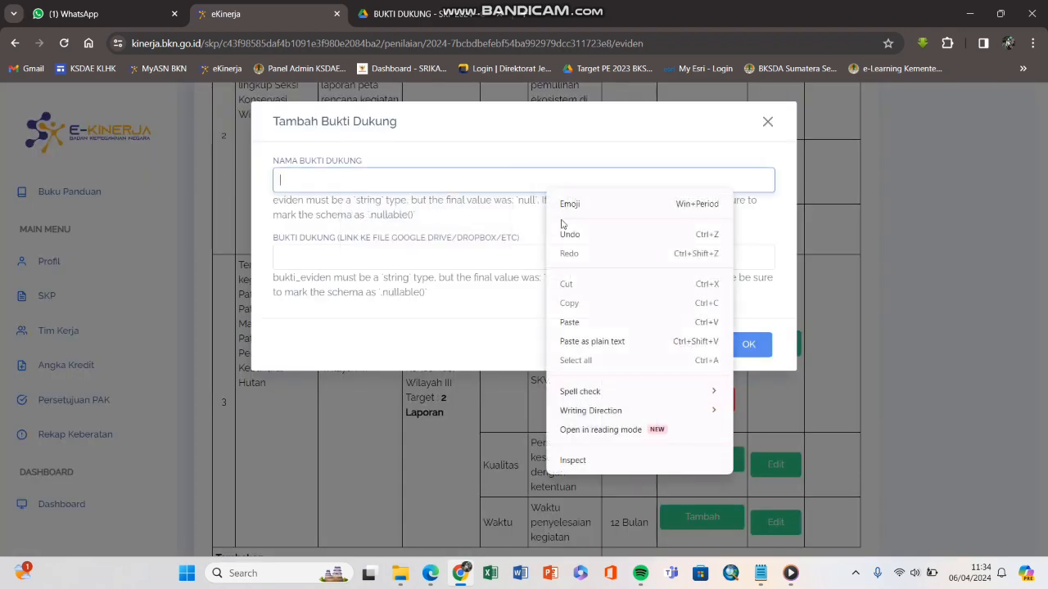
pyautogui.click(578, 321)
pyautogui.click(490, 258)
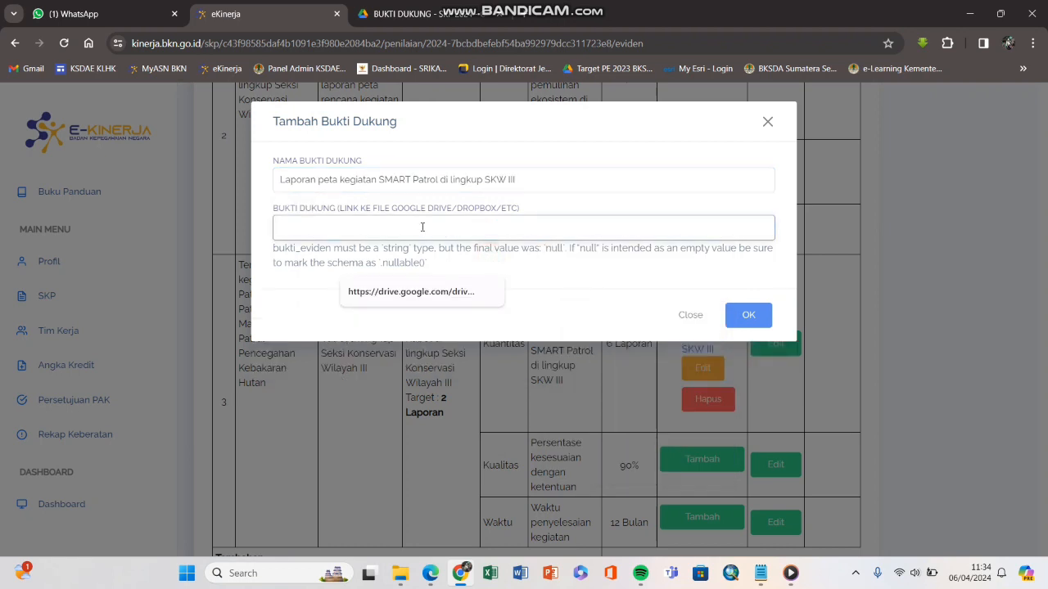
# Step: Copy the Drive folder share link into the notes file and trial-paste it into the link field
pyautogui.click(437, 13)
pyautogui.click(416, 439)
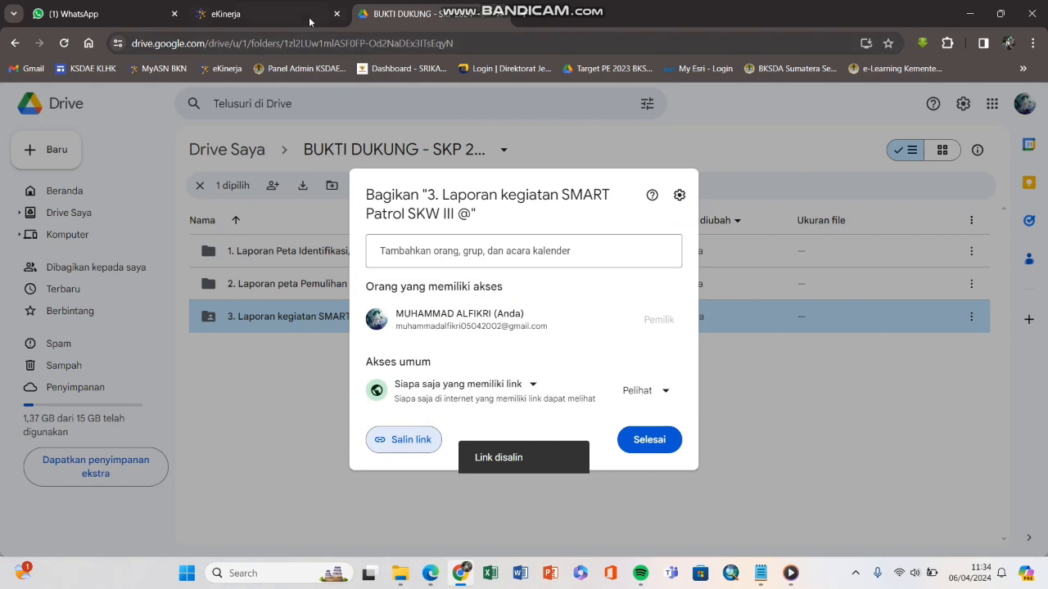
pyautogui.click(237, 14)
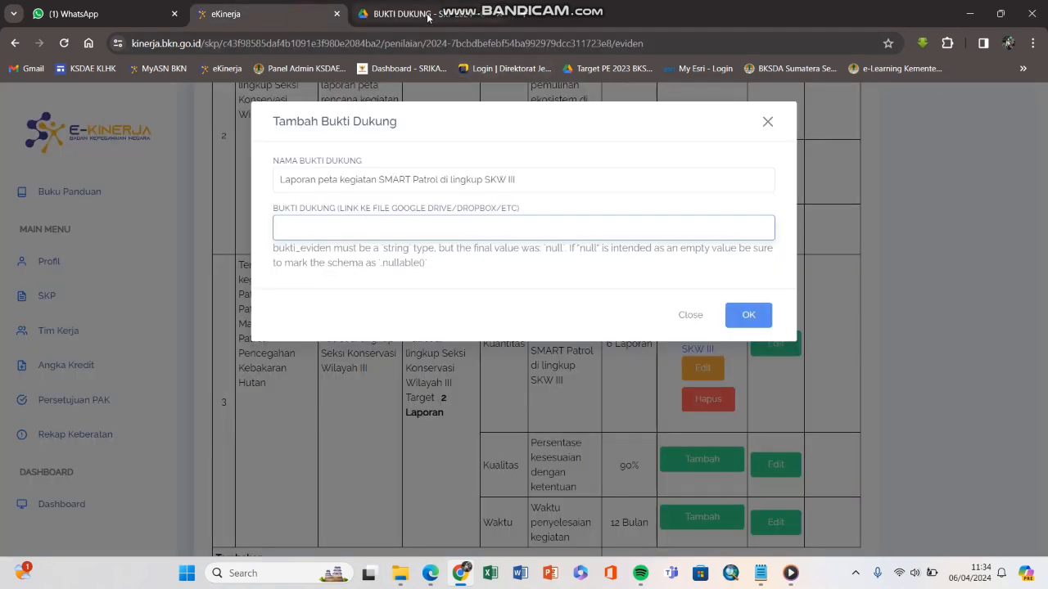
pyautogui.click(765, 581)
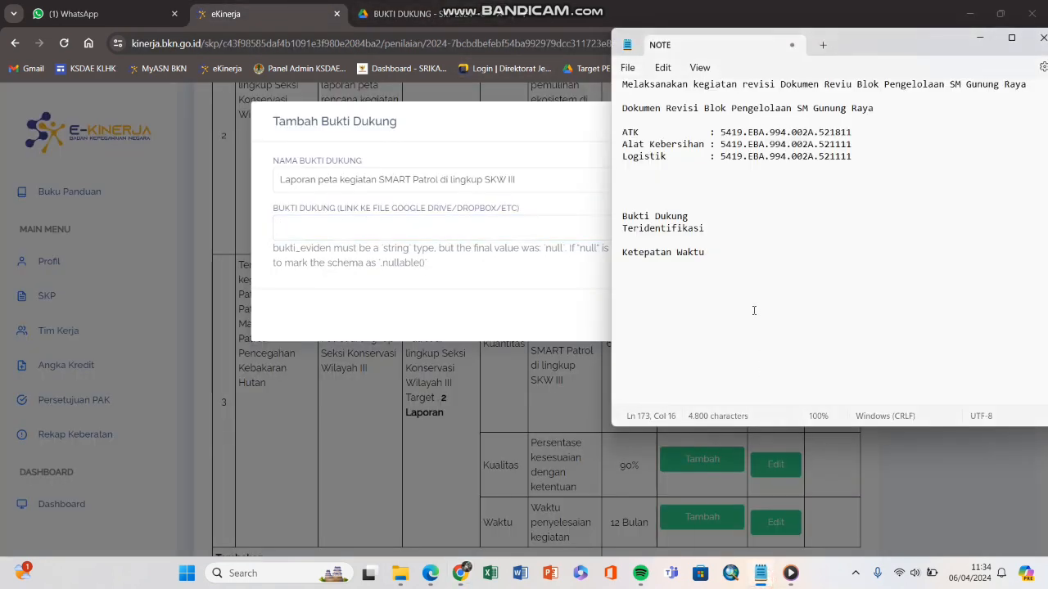
pyautogui.press('Return')
pyautogui.press('Return')
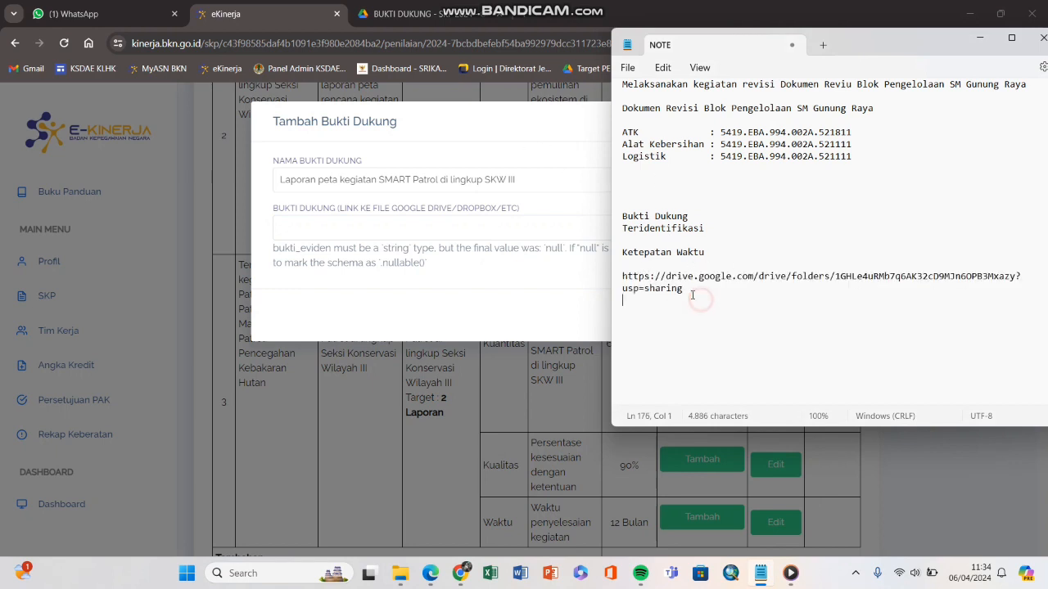
pyautogui.tripleClick(689, 293)
pyautogui.hotkey('ctrl', 'c')
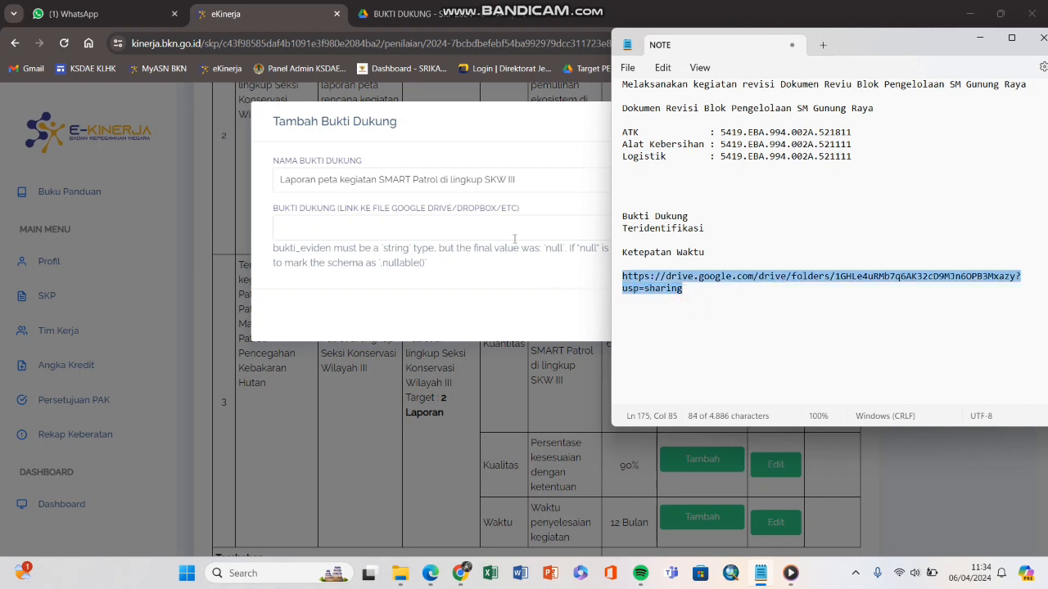
pyautogui.click(514, 238)
pyautogui.hotkey('ctrl', 'v')
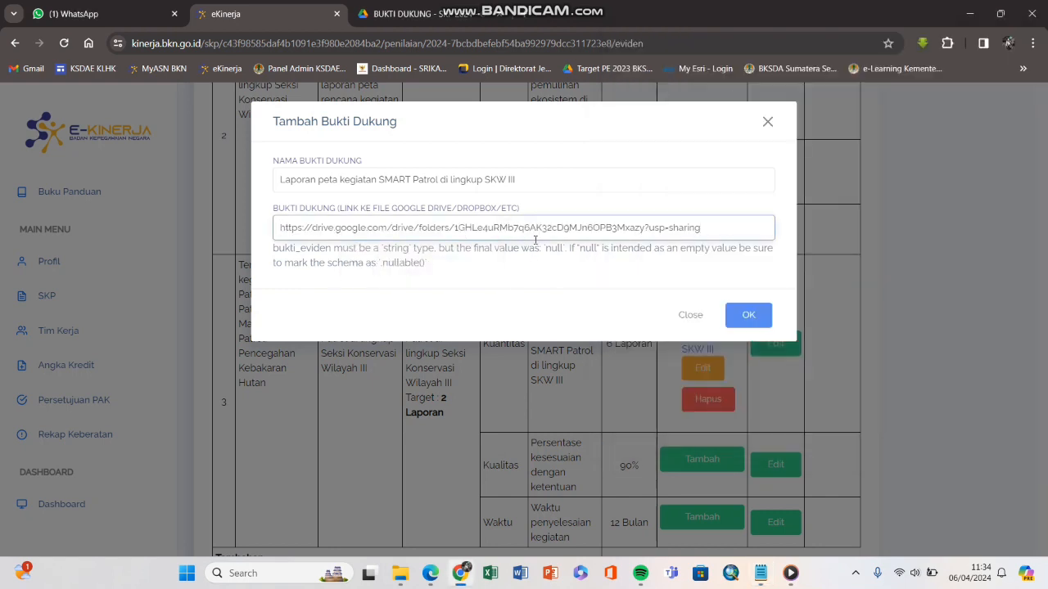
pyautogui.moveTo(716, 232); pyautogui.dragTo(149, 229)
pyautogui.press('BackSpace')
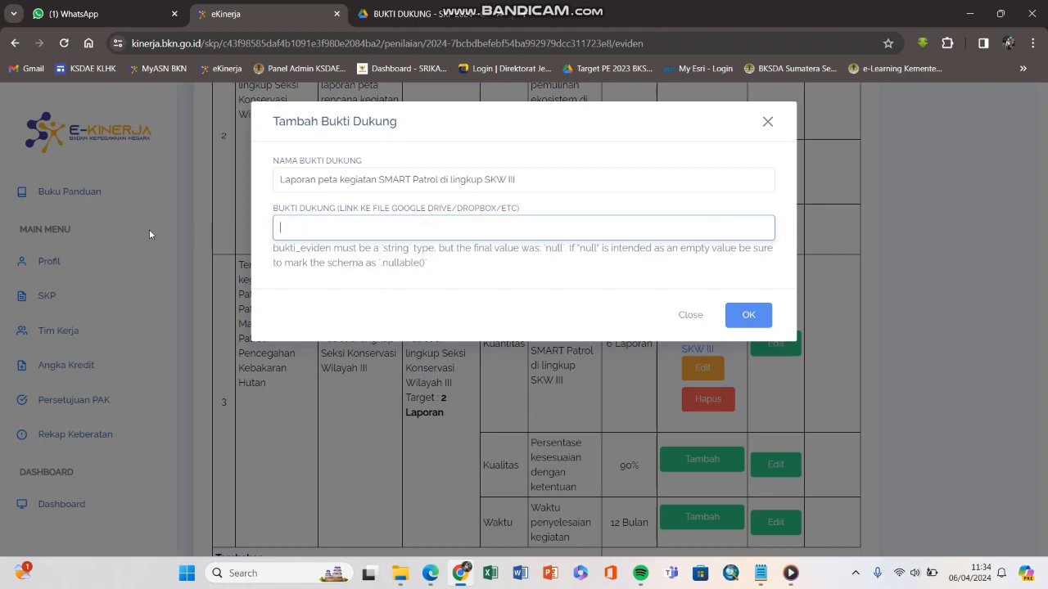
pyautogui.click(303, 230)
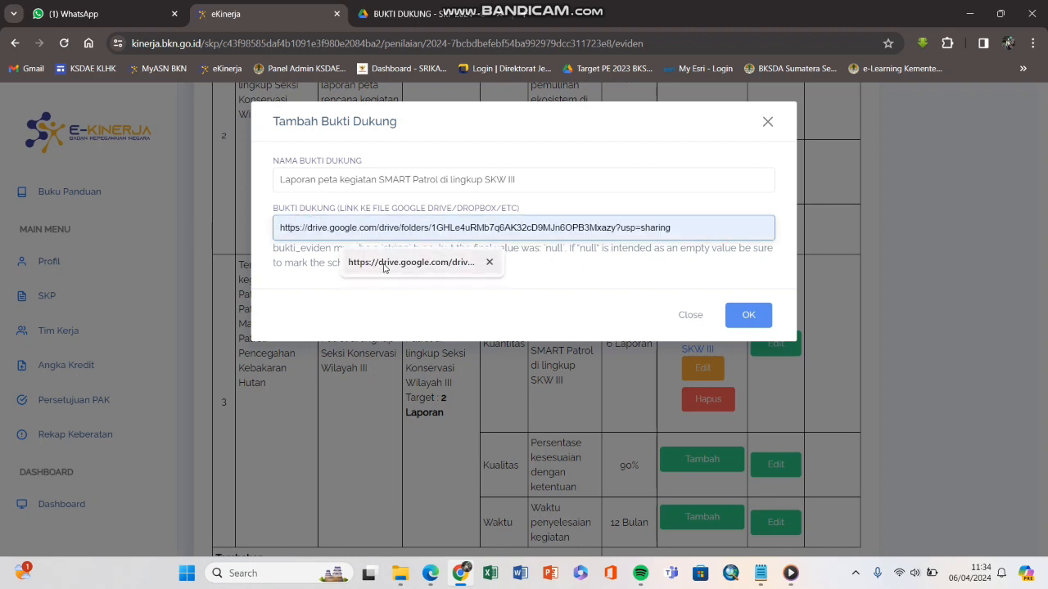
# Step: Fill the link field with the autofilled Drive folder URL and save the Kualitas evidence
pyautogui.click(409, 14)
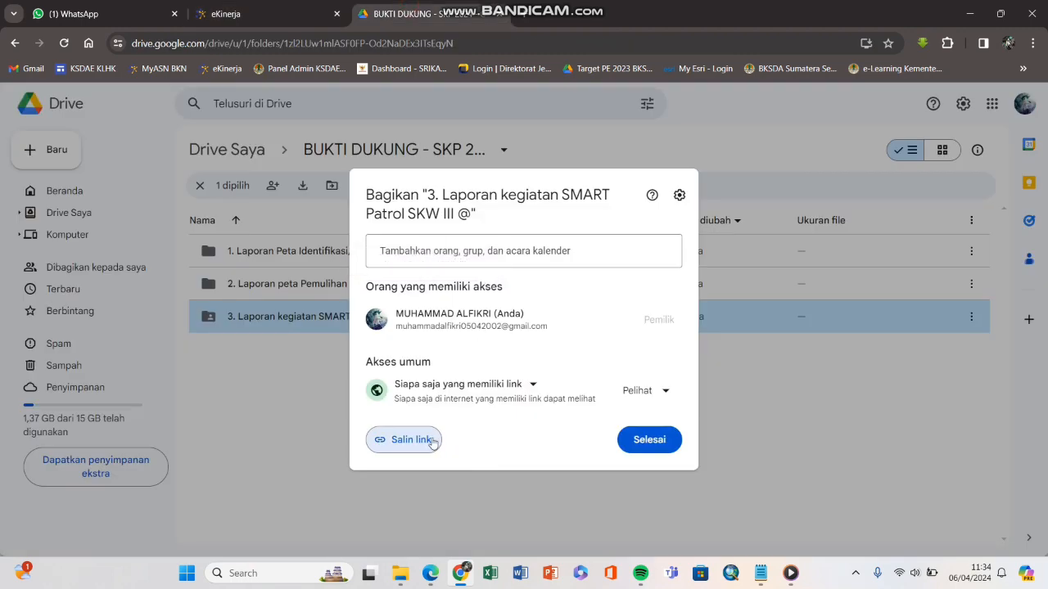
pyautogui.click(300, 23)
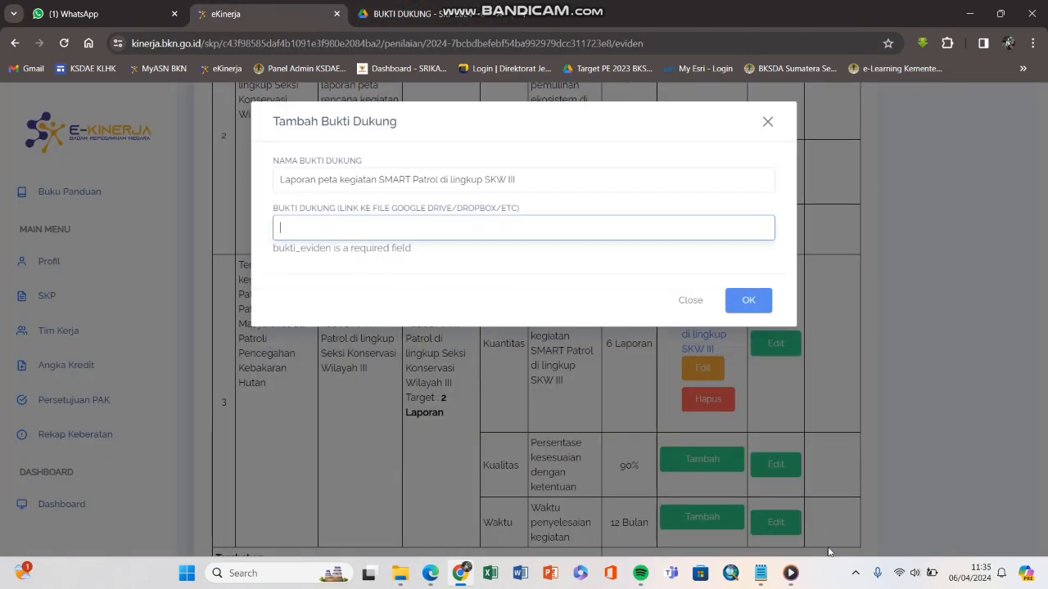
pyautogui.click(760, 573)
pyautogui.click(492, 229)
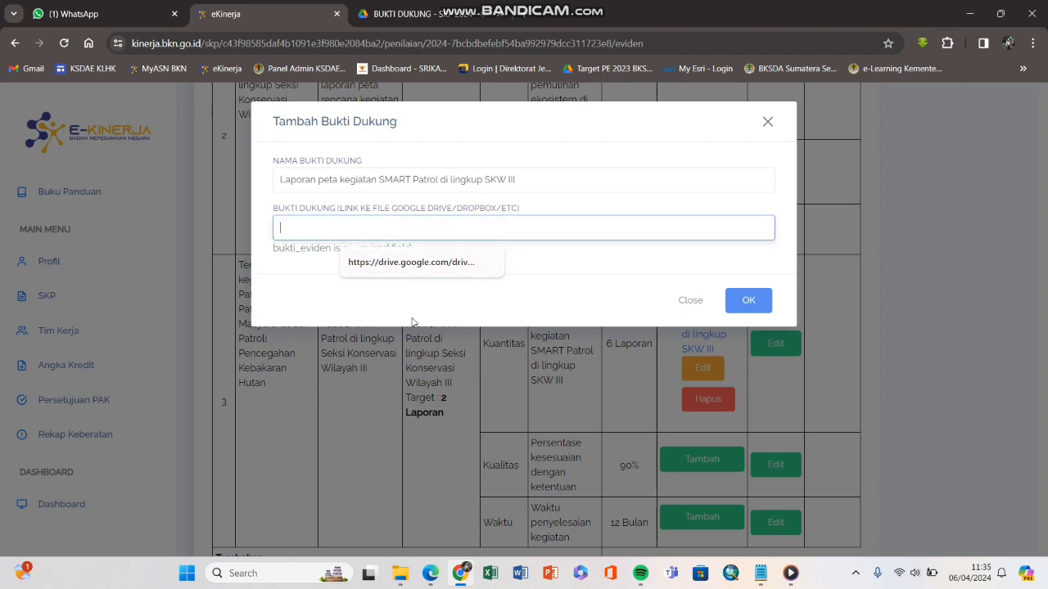
pyautogui.click(408, 264)
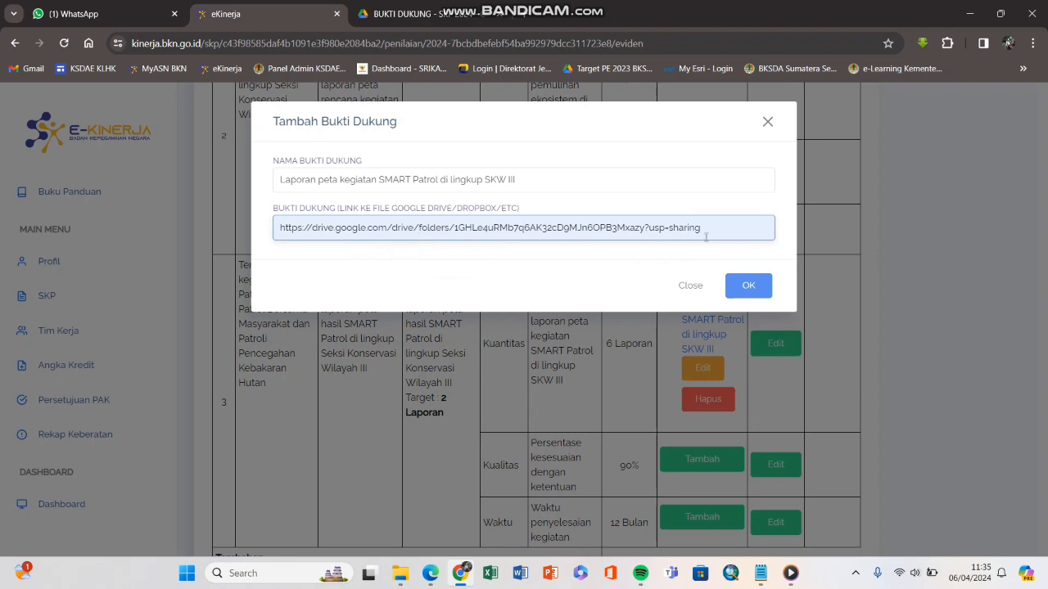
pyautogui.click(745, 285)
pyautogui.scroll(-3, 714, 276)
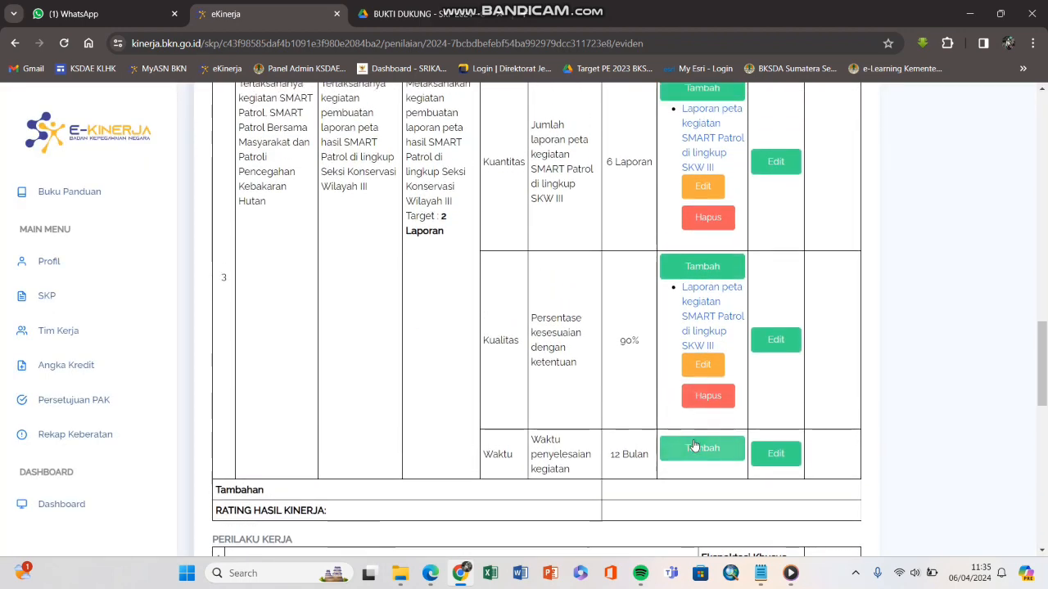
# Step: Copy the evidence name from the existing Kualitas entry's edit form
pyautogui.click(693, 442)
pyautogui.click(766, 121)
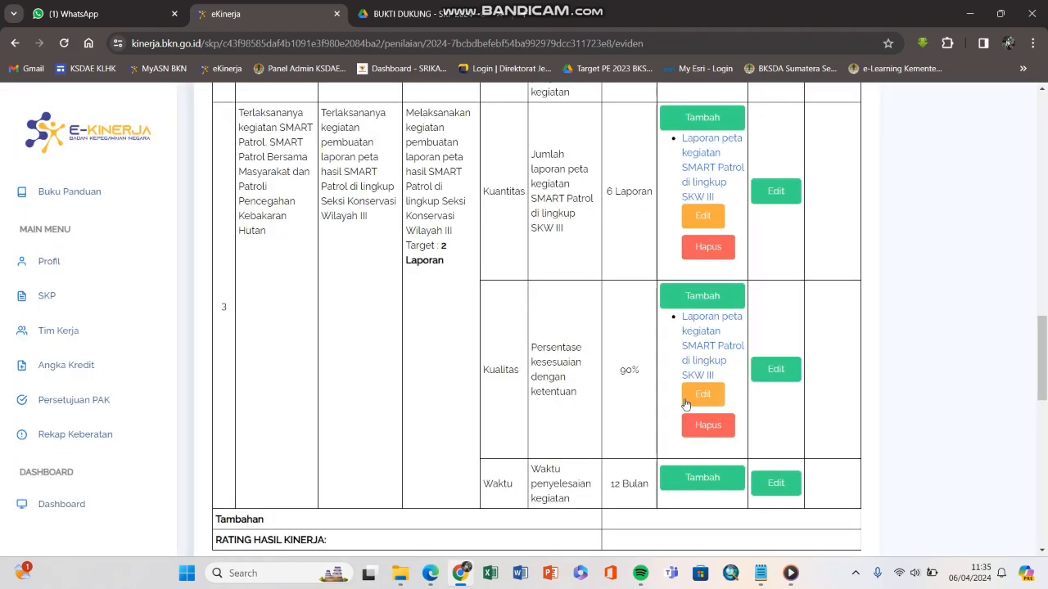
pyautogui.click(688, 397)
pyautogui.moveTo(270, 187); pyautogui.dragTo(260, 188)
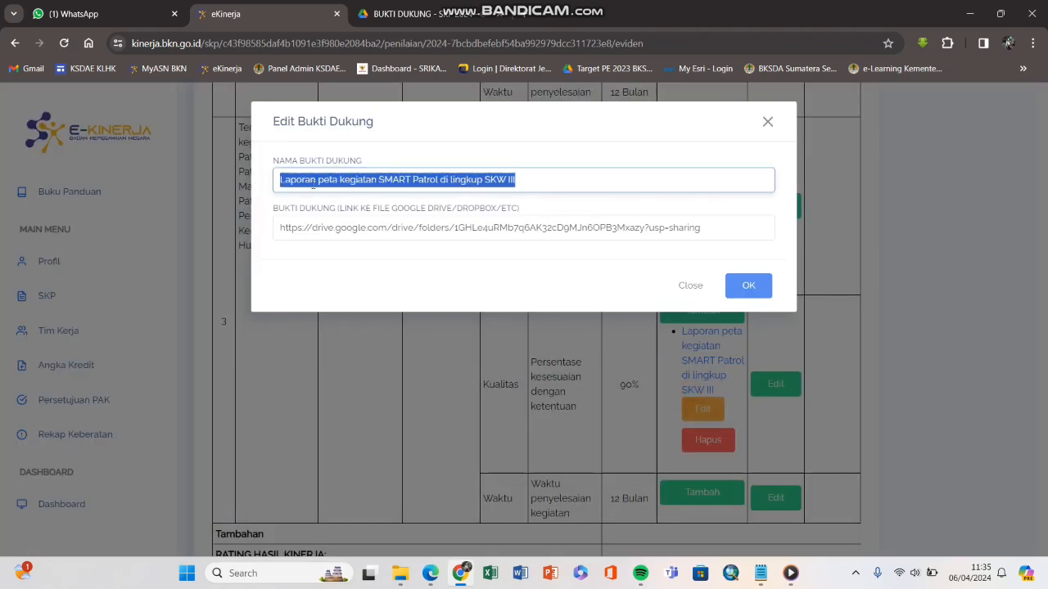
pyautogui.rightClick(262, 187)
pyautogui.click(344, 248)
pyautogui.click(647, 425)
# Step: Add Waktu evidence with the pasted name and autofilled Drive folder link, and save it
pyautogui.click(671, 491)
pyautogui.click(557, 185)
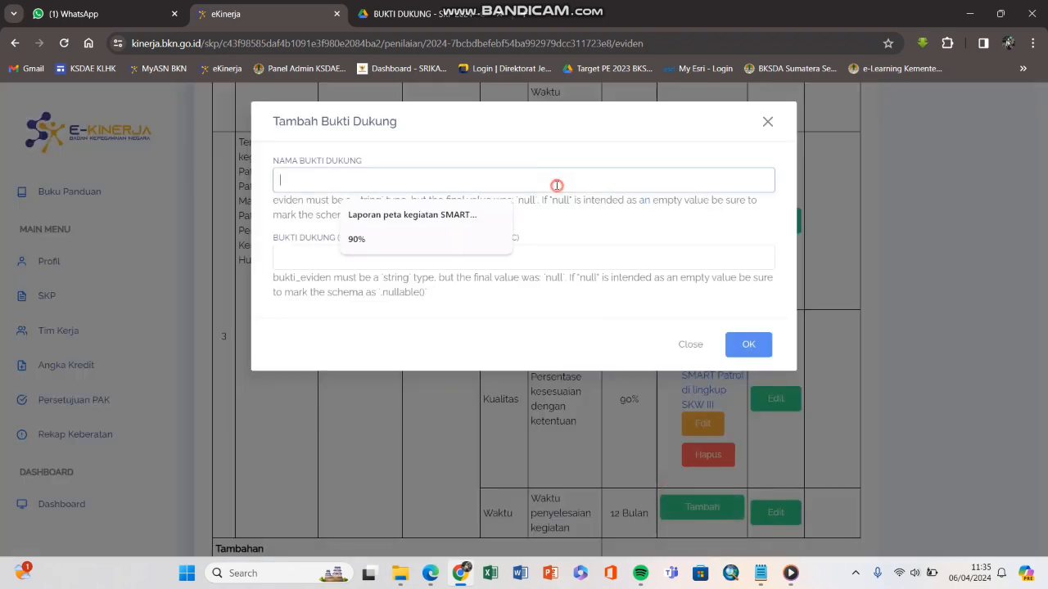
pyautogui.rightClick(470, 189)
pyautogui.click(496, 321)
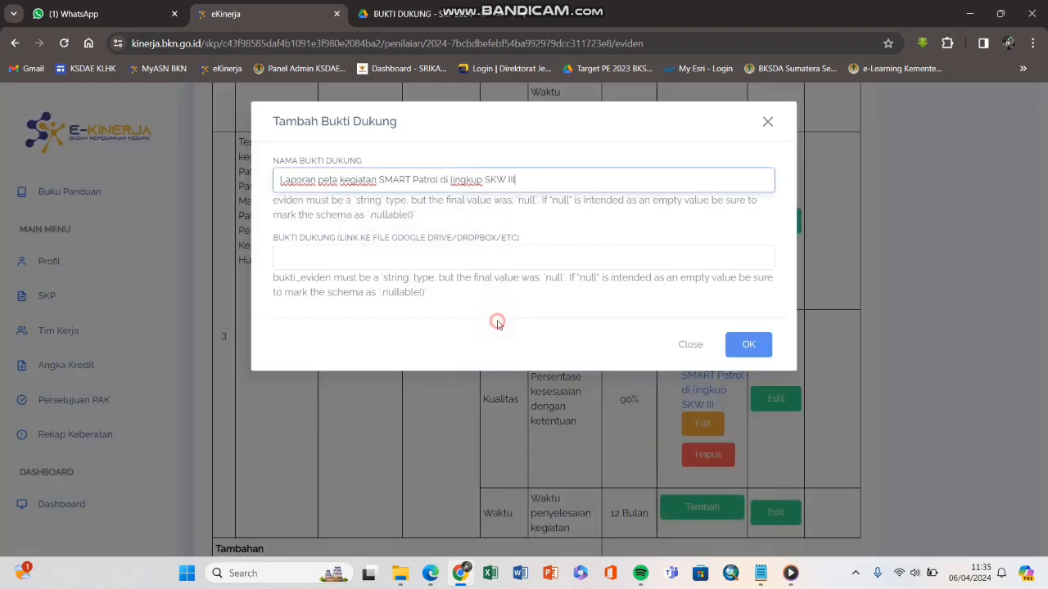
pyautogui.click(415, 257)
pyautogui.click(388, 292)
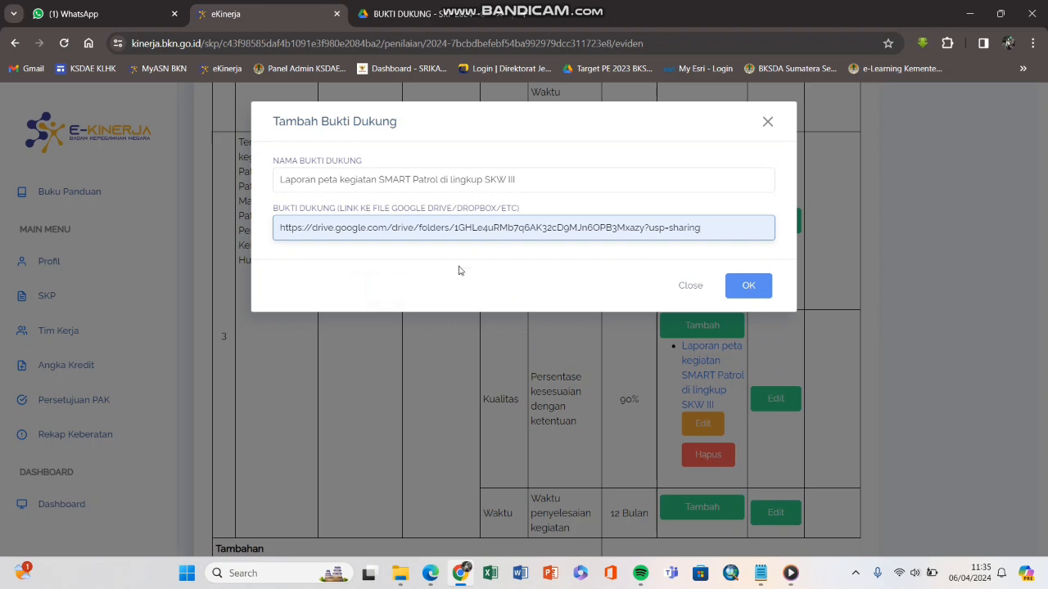
pyautogui.click(744, 285)
pyautogui.scroll(-4, 731, 331)
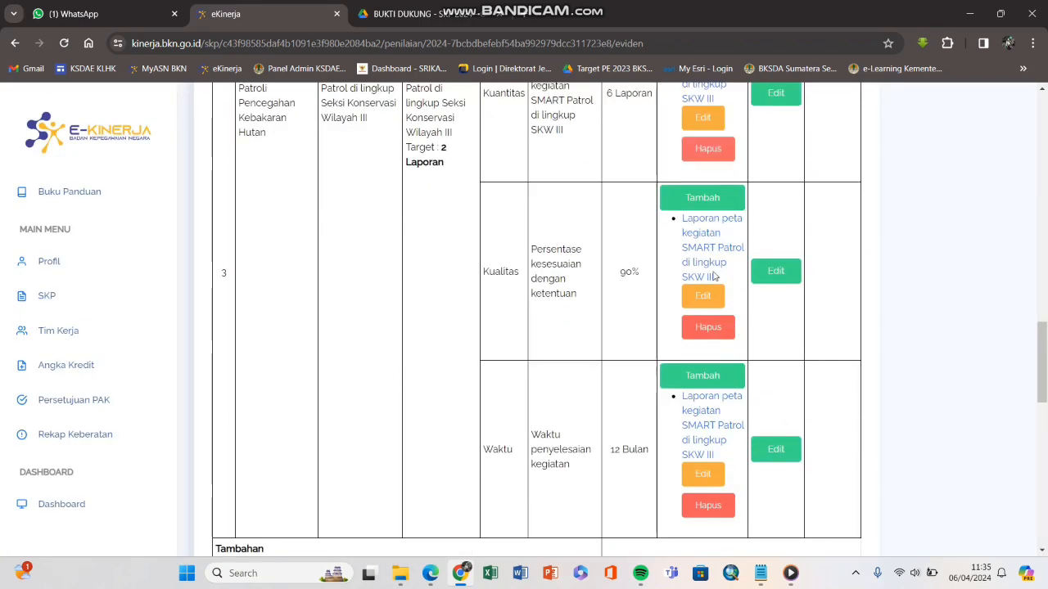
pyautogui.scroll(4, 696, 294)
pyautogui.scroll(-5, 704, 327)
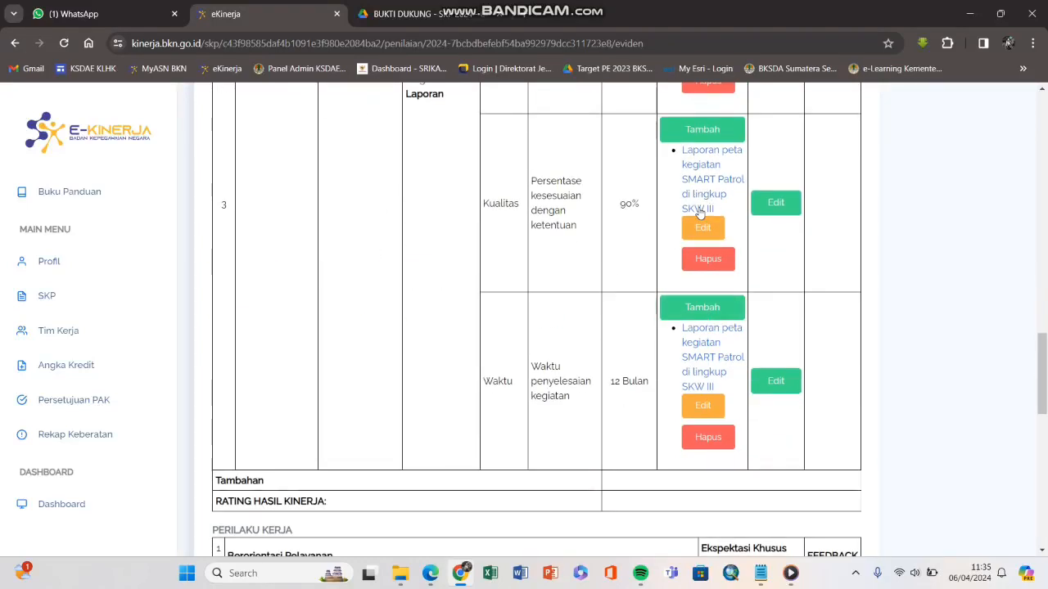
pyautogui.scroll(1, 700, 215)
pyautogui.click(708, 232)
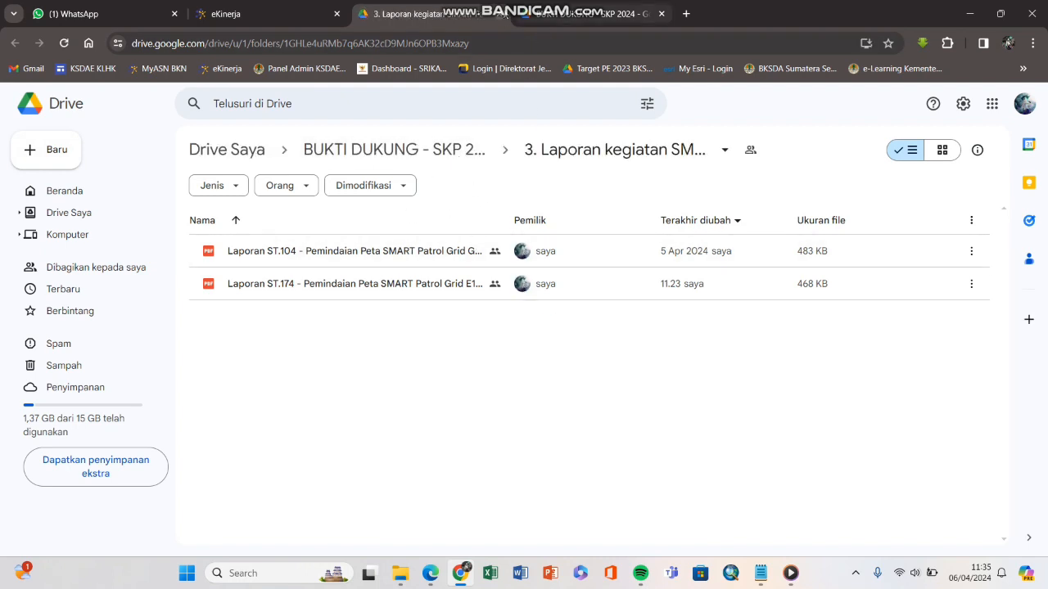
pyautogui.click(501, 14)
pyautogui.click(430, 14)
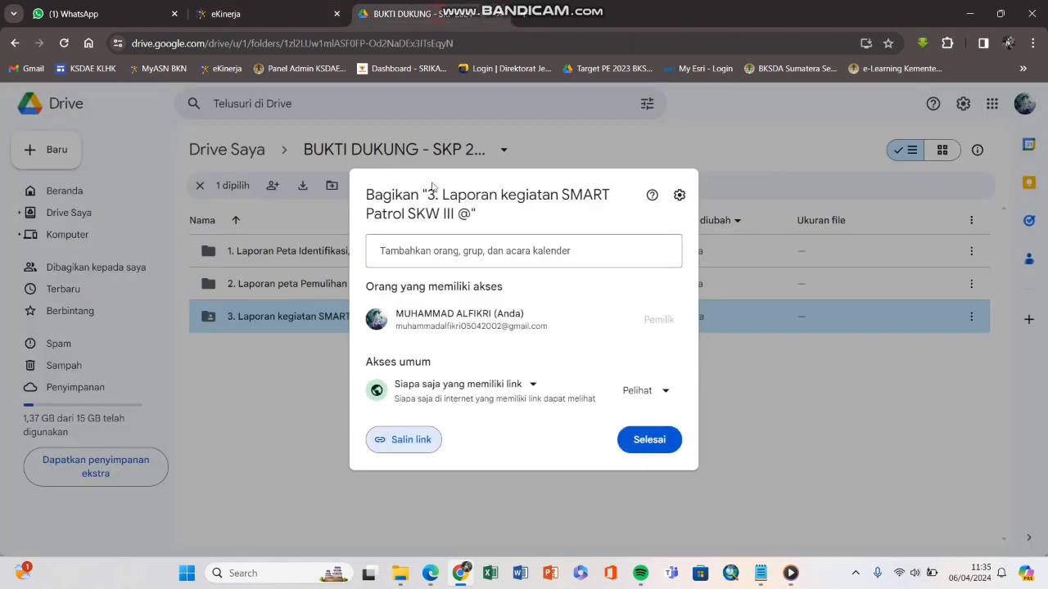
pyautogui.click(242, 18)
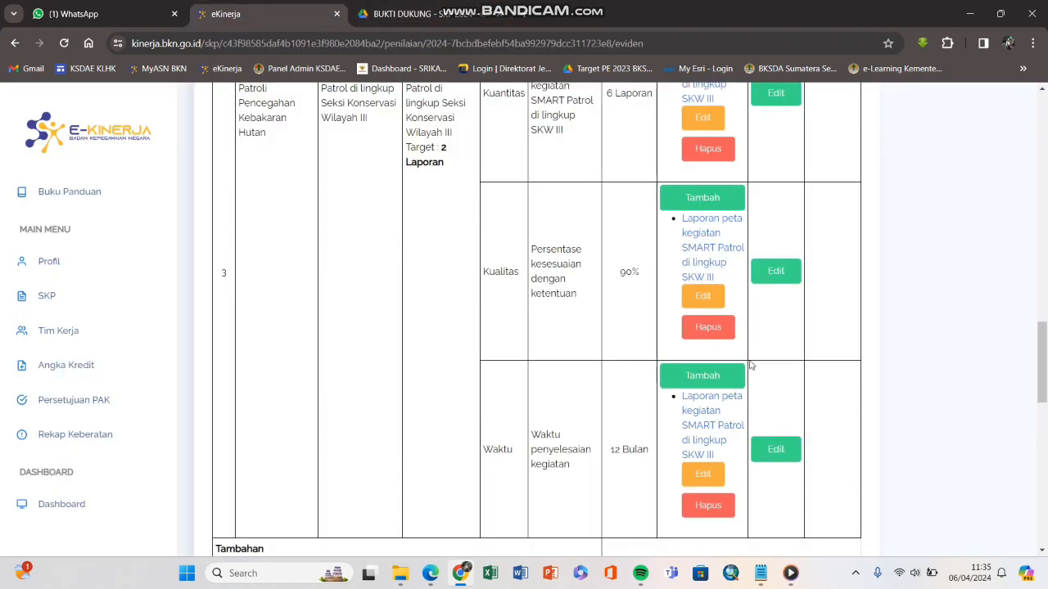
pyautogui.scroll(15, 751, 361)
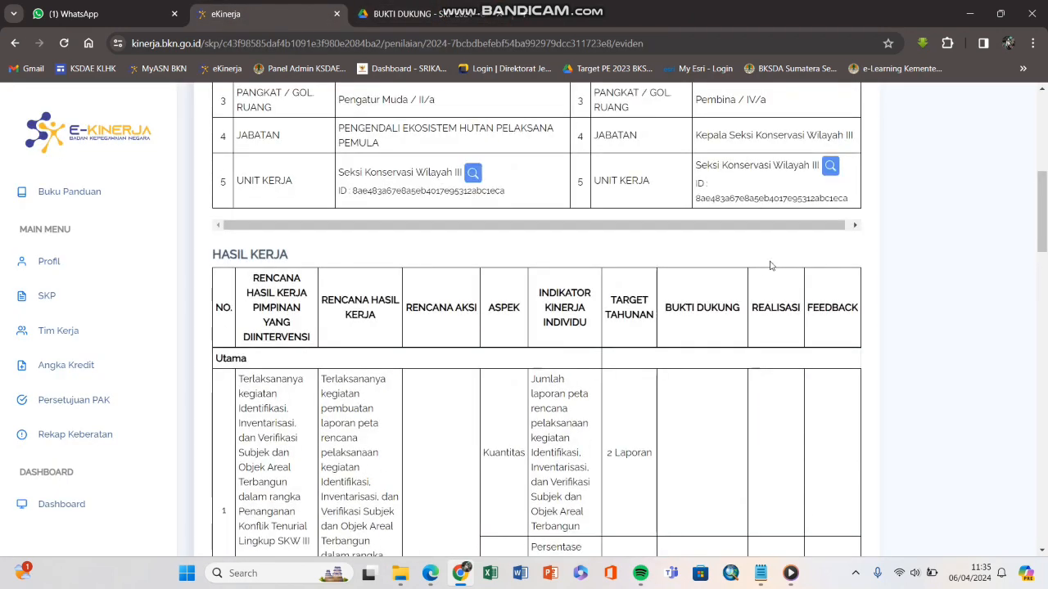
pyautogui.moveTo(743, 308); pyautogui.dragTo(809, 312)
pyautogui.scroll(-10, 786, 344)
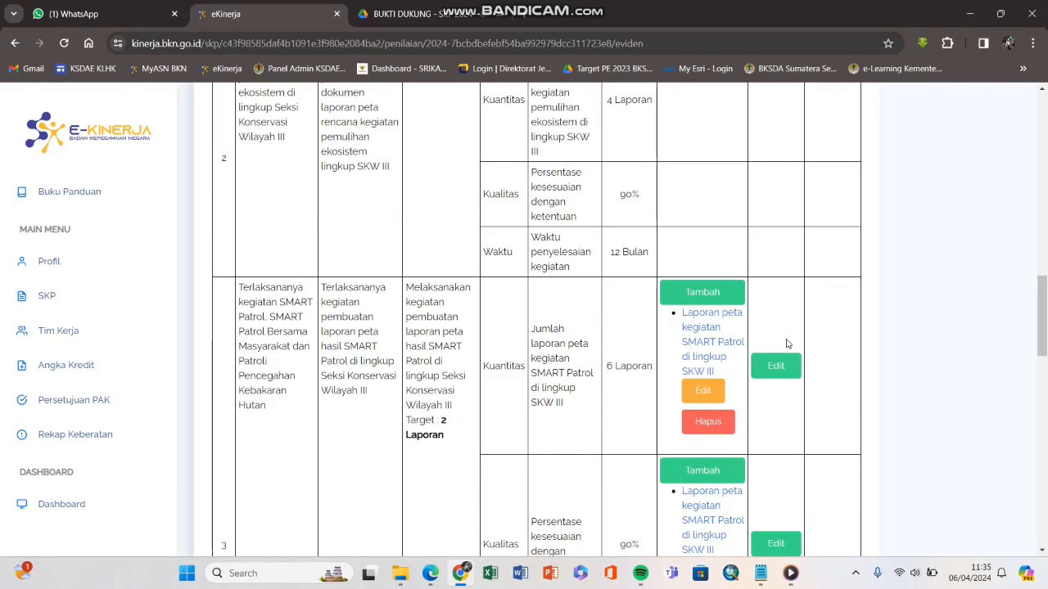
pyautogui.scroll(-2, 787, 344)
pyautogui.click(777, 239)
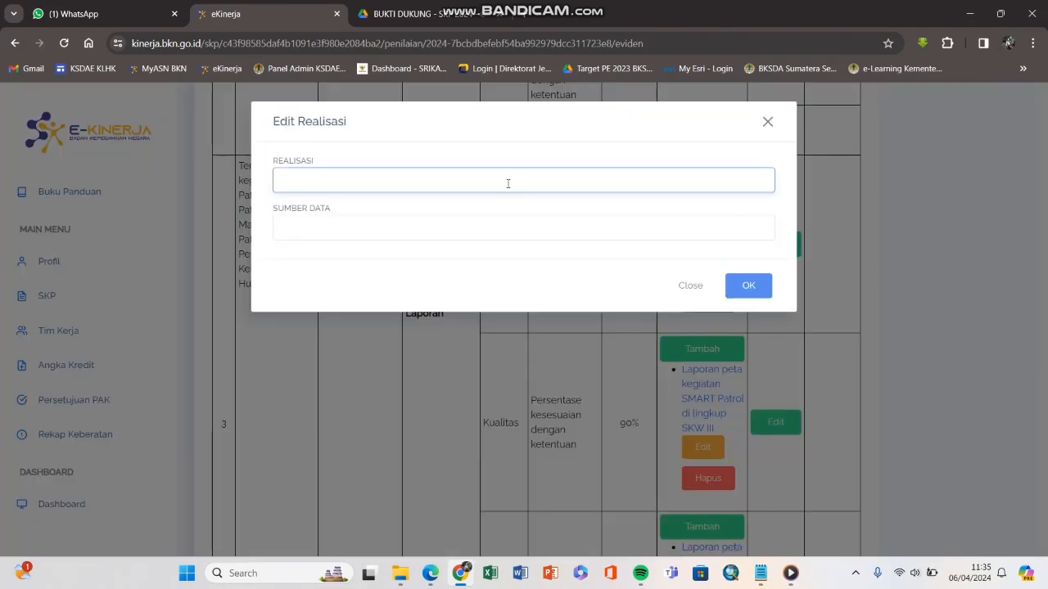
pyautogui.click(791, 573)
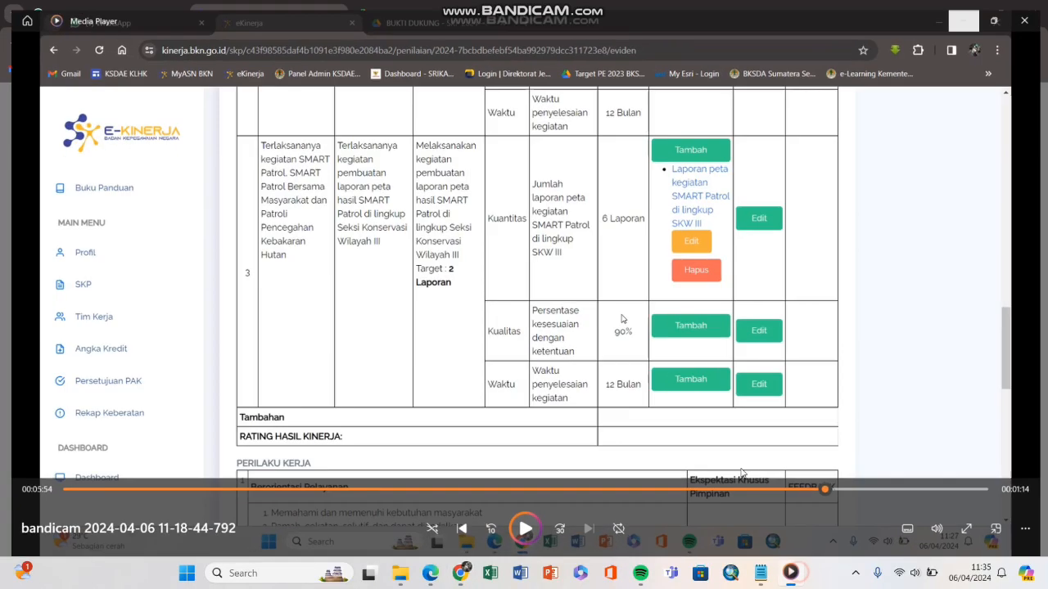
pyautogui.click(790, 573)
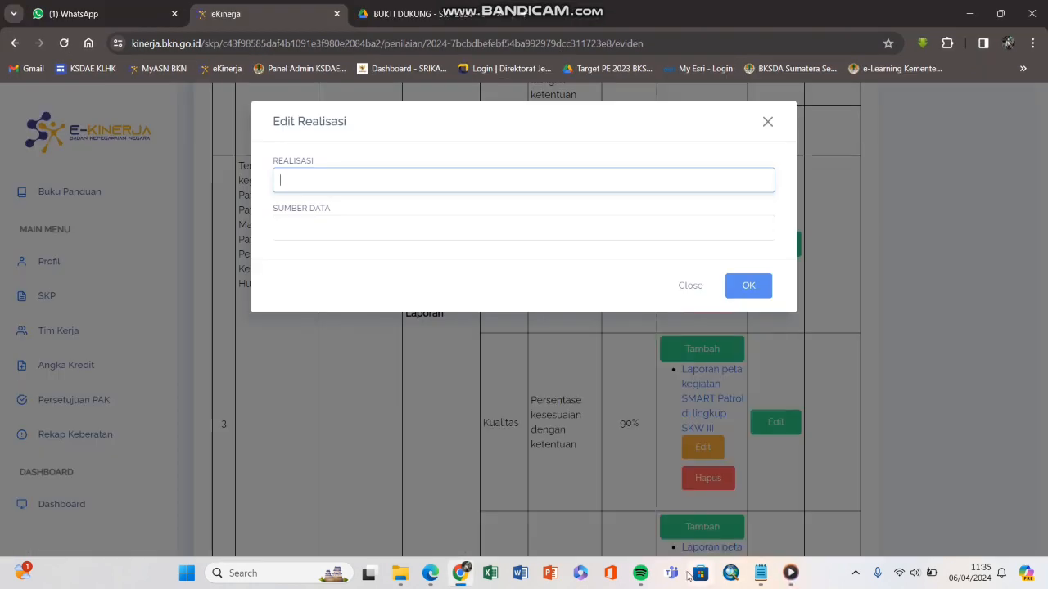
pyautogui.click(856, 574)
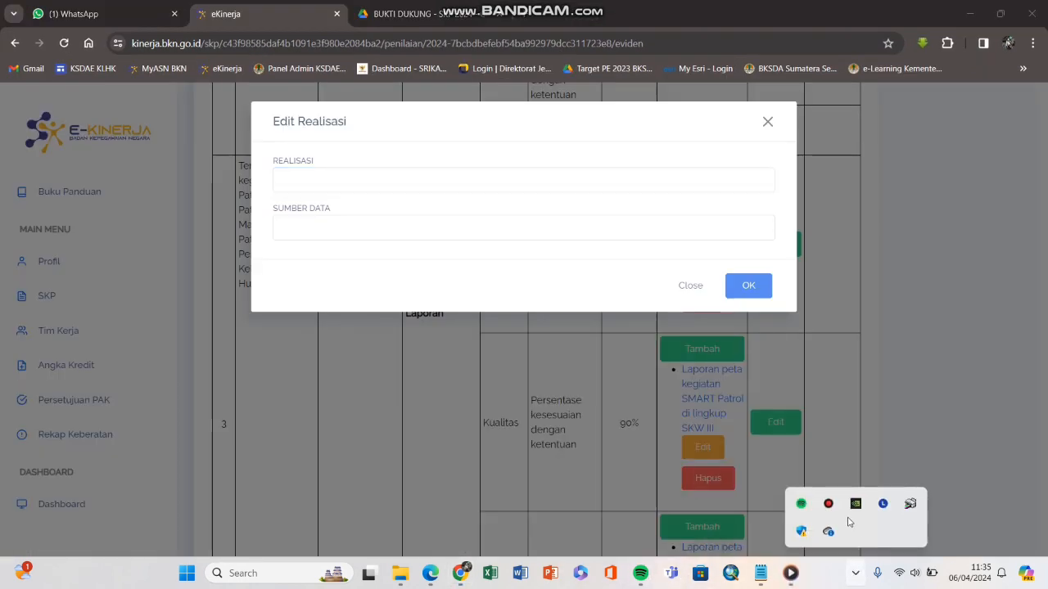
pyautogui.click(828, 503)
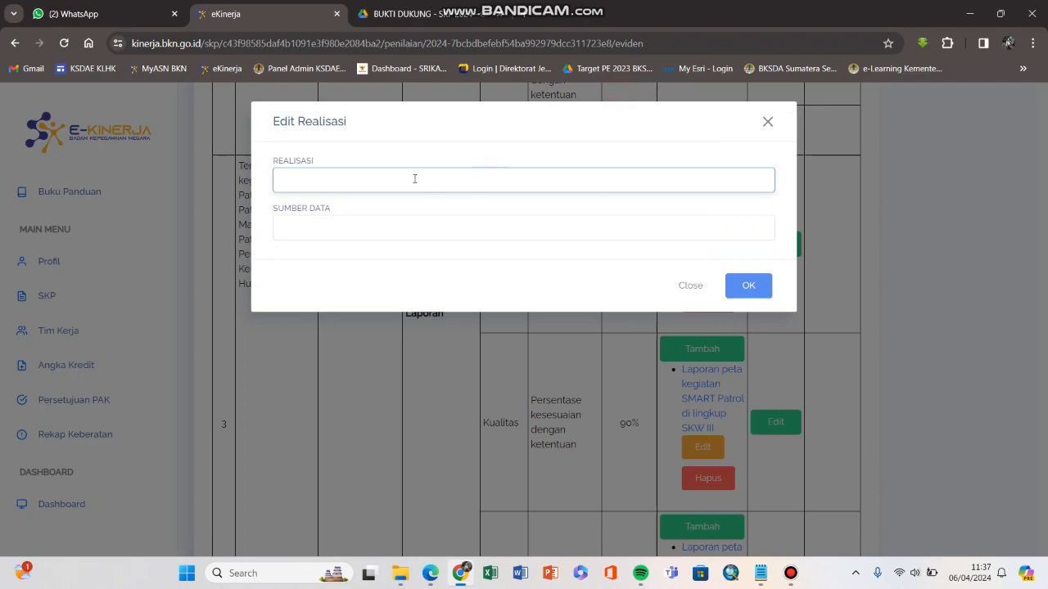
pyautogui.click(767, 122)
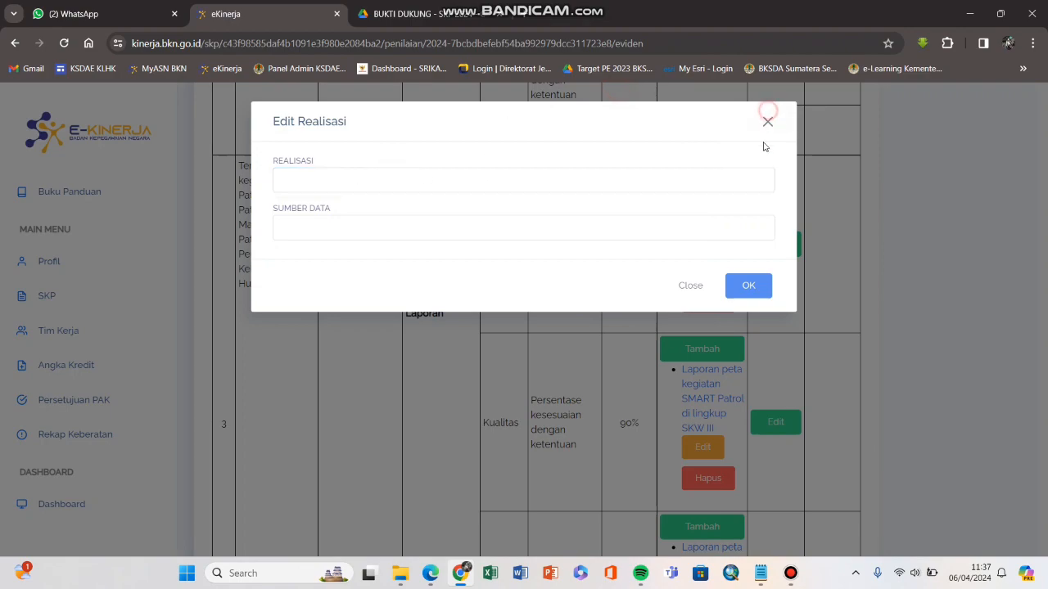
pyautogui.scroll(4, 765, 246)
pyautogui.scroll(5, 767, 276)
pyautogui.scroll(-9, 767, 275)
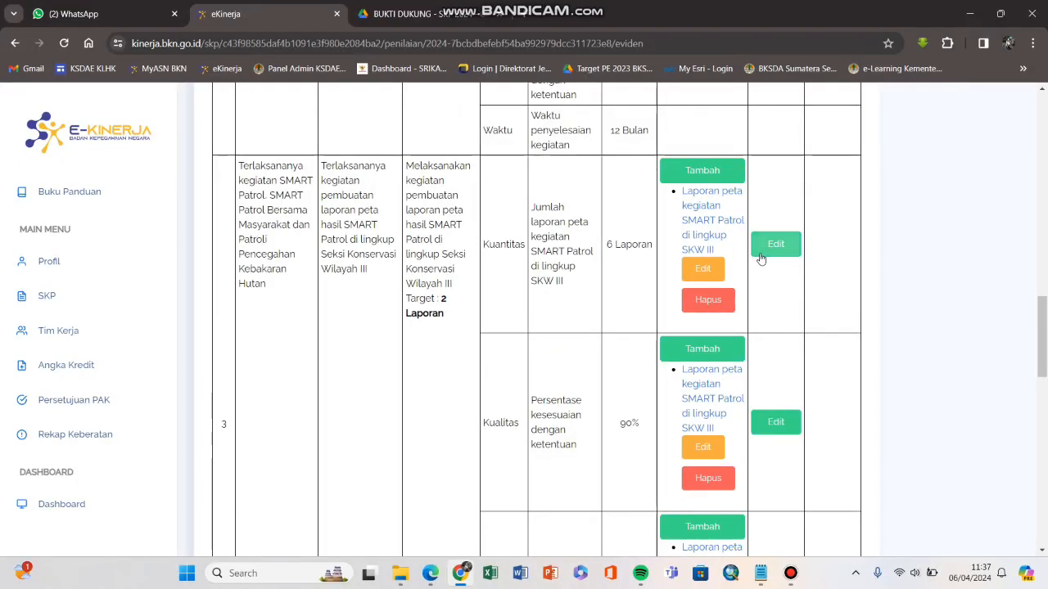
pyautogui.scroll(5, 767, 256)
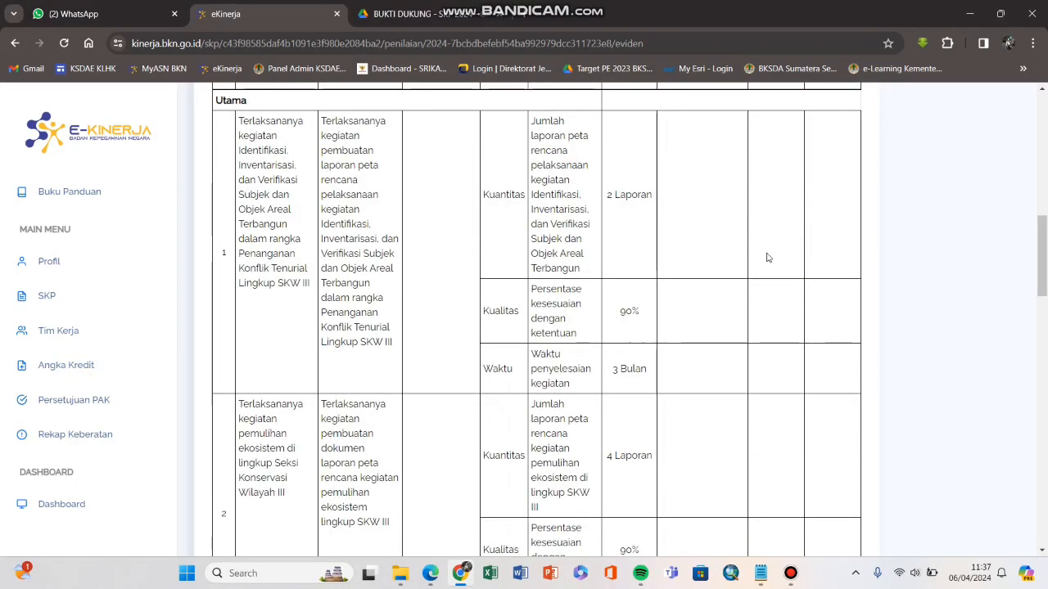
pyautogui.scroll(-6, 745, 296)
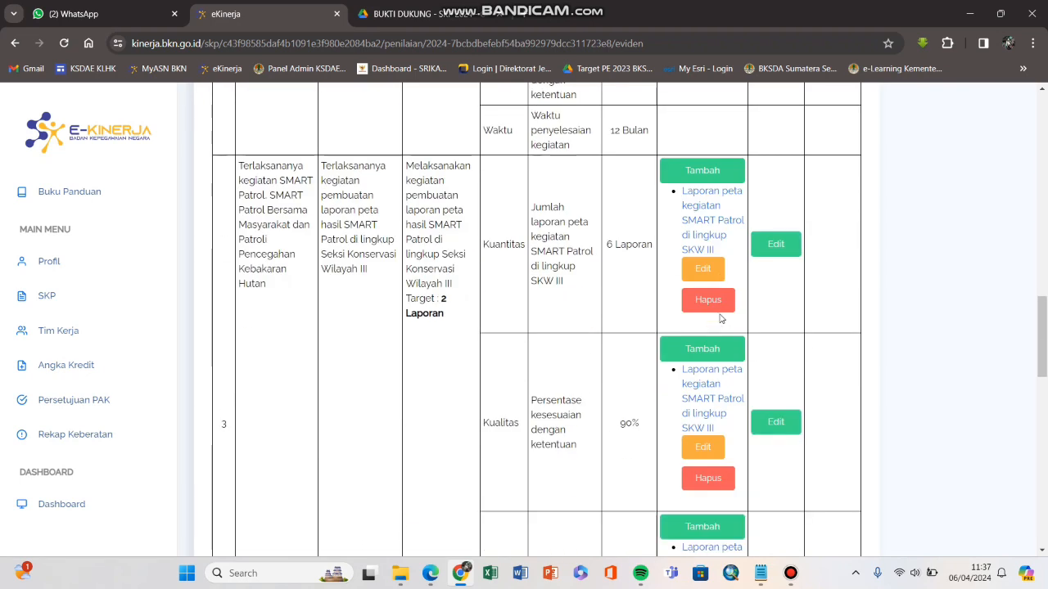
pyautogui.click(773, 244)
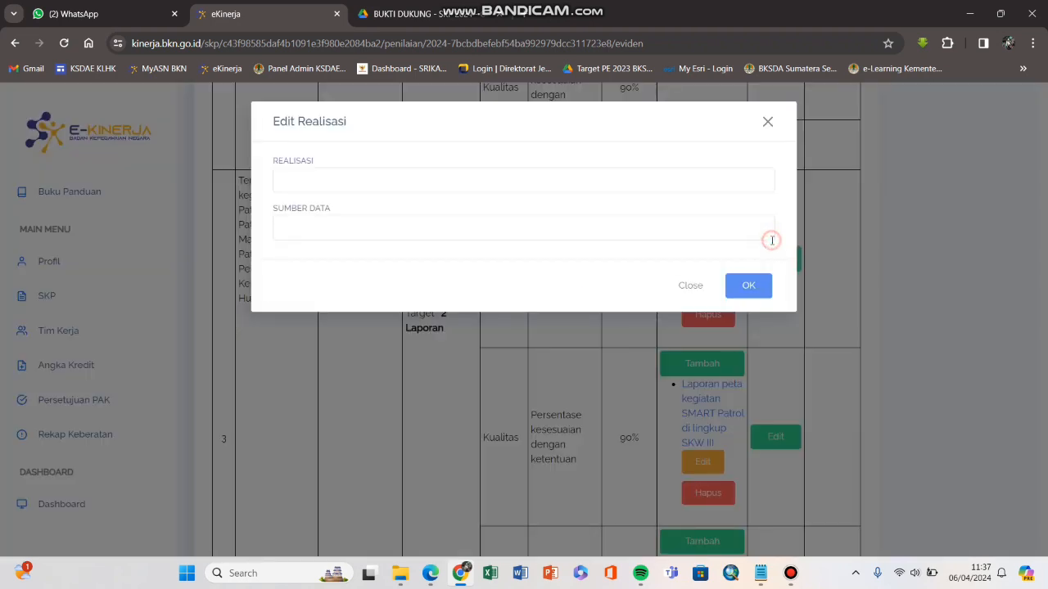
pyautogui.click(640, 188)
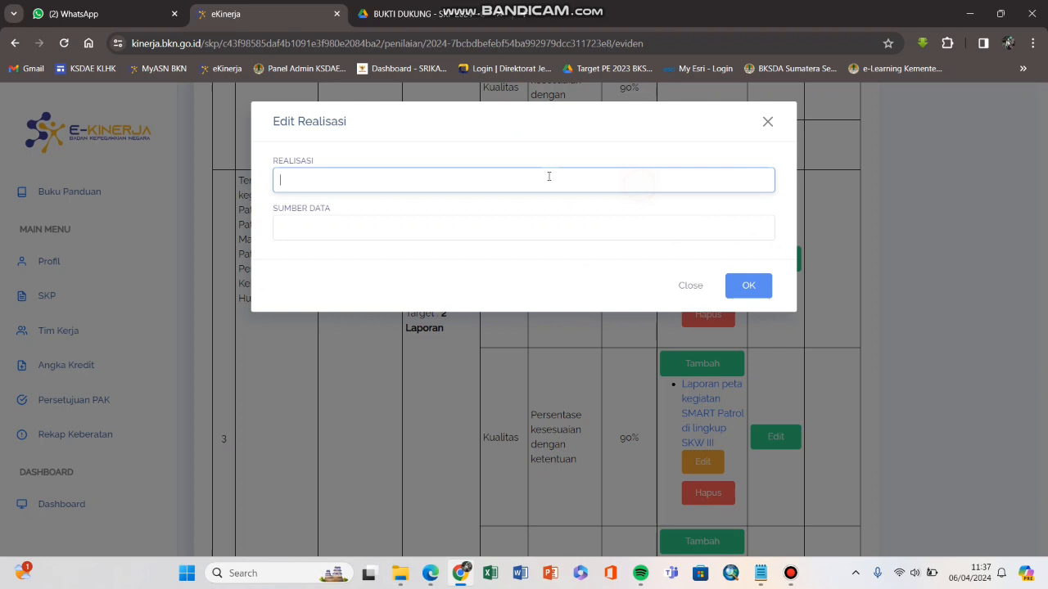
pyautogui.click(767, 123)
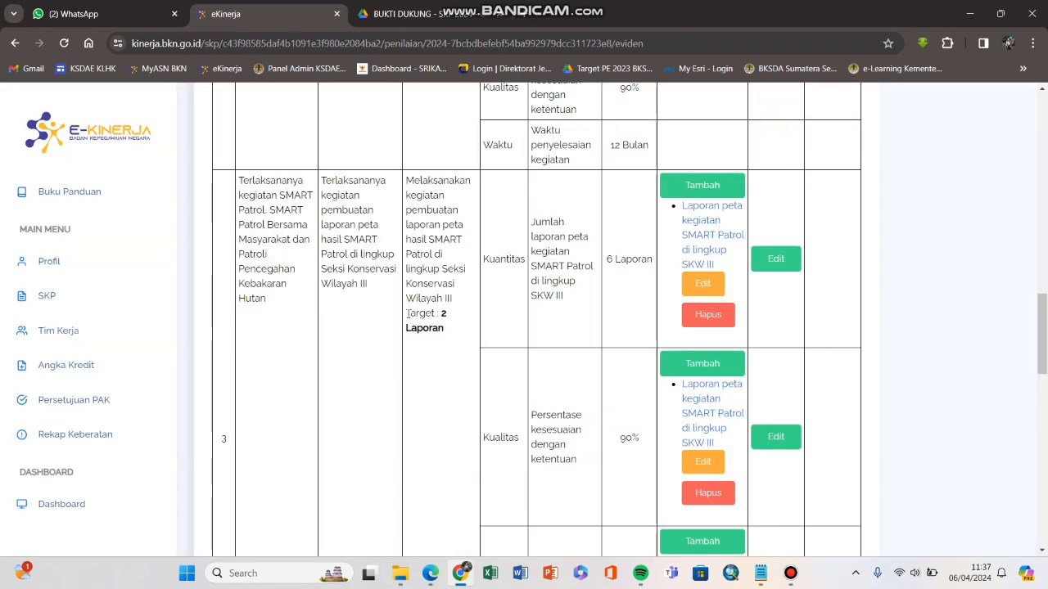
pyautogui.moveTo(407, 314); pyautogui.dragTo(451, 329)
pyautogui.click(448, 328)
# Step: Try entering '2 Laporan' as the Kuantitas Realisasi, then close the form unsaved
pyautogui.click(775, 259)
pyautogui.click(562, 177)
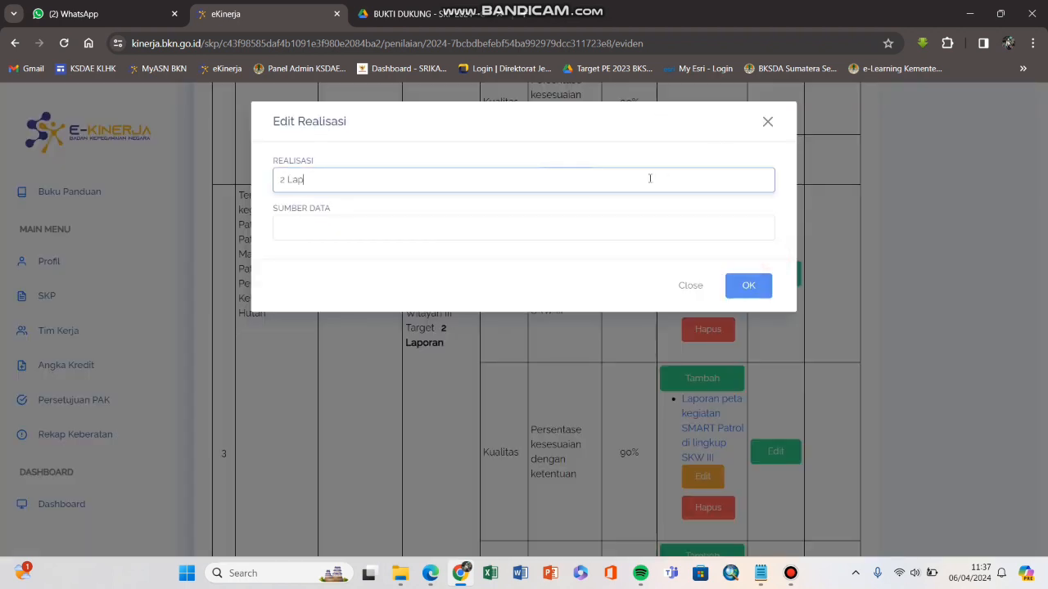
pyautogui.write('2 Laporan')
pyautogui.press('Tab')
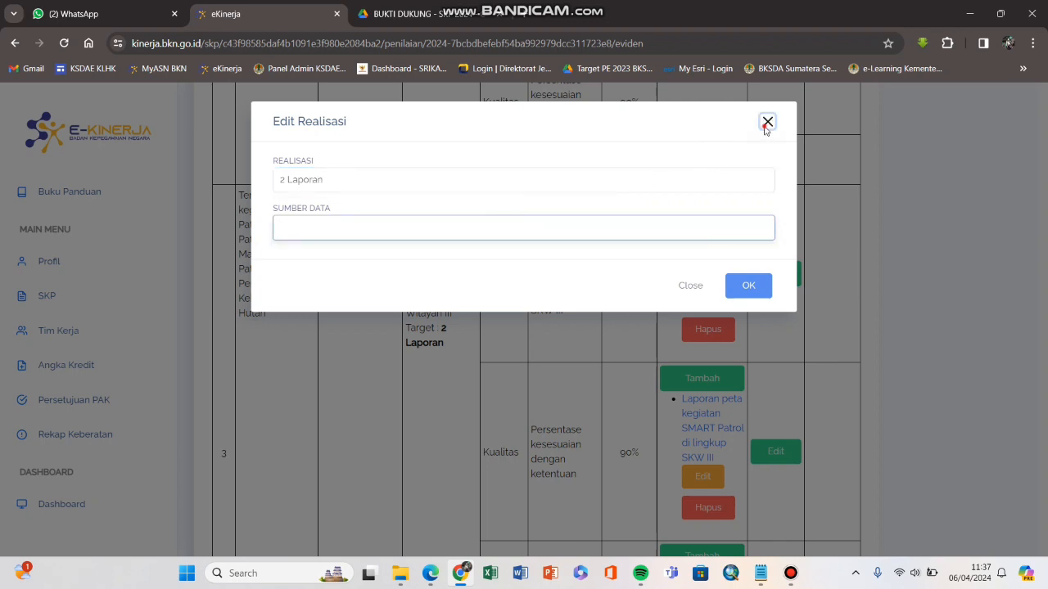
pyautogui.click(766, 122)
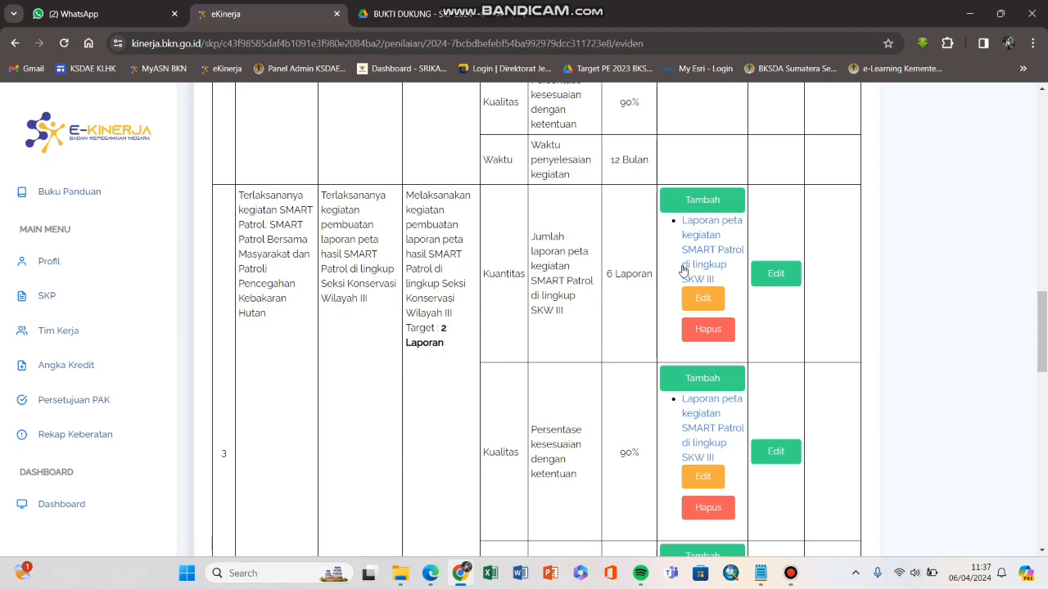
pyautogui.click(774, 274)
pyautogui.click(378, 233)
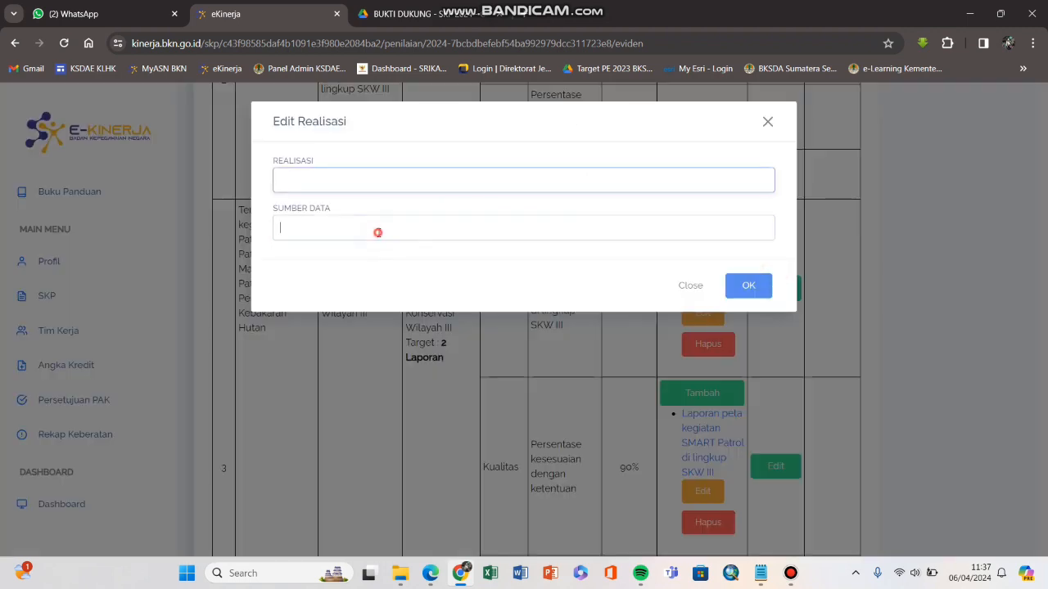
pyautogui.click(767, 123)
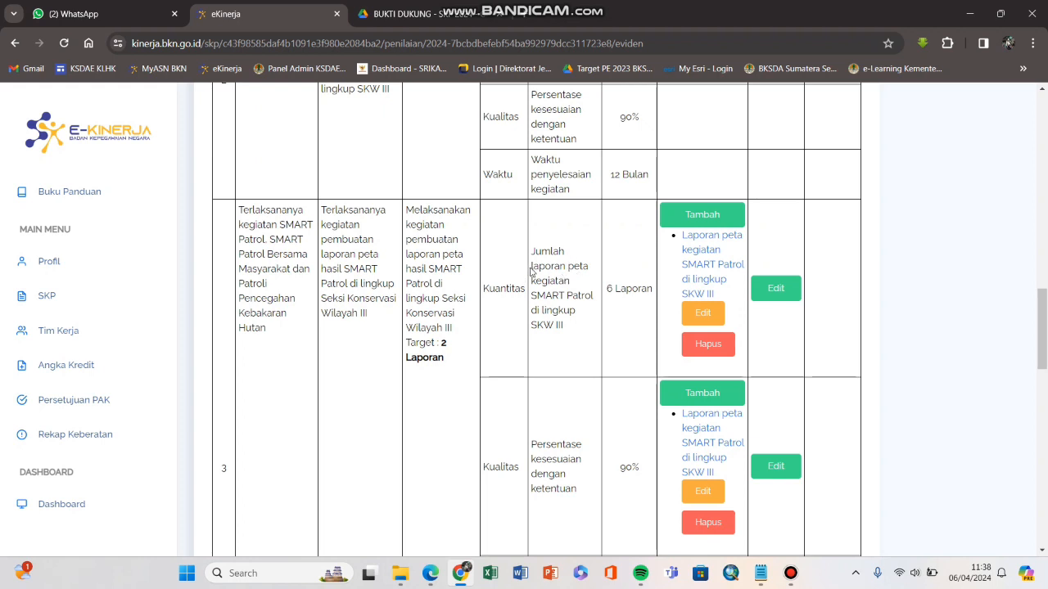
# Step: Copy the Kuantitas indicator text and paste it into the Realisasi form's Sumber Data
pyautogui.moveTo(530, 273); pyautogui.dragTo(571, 326)
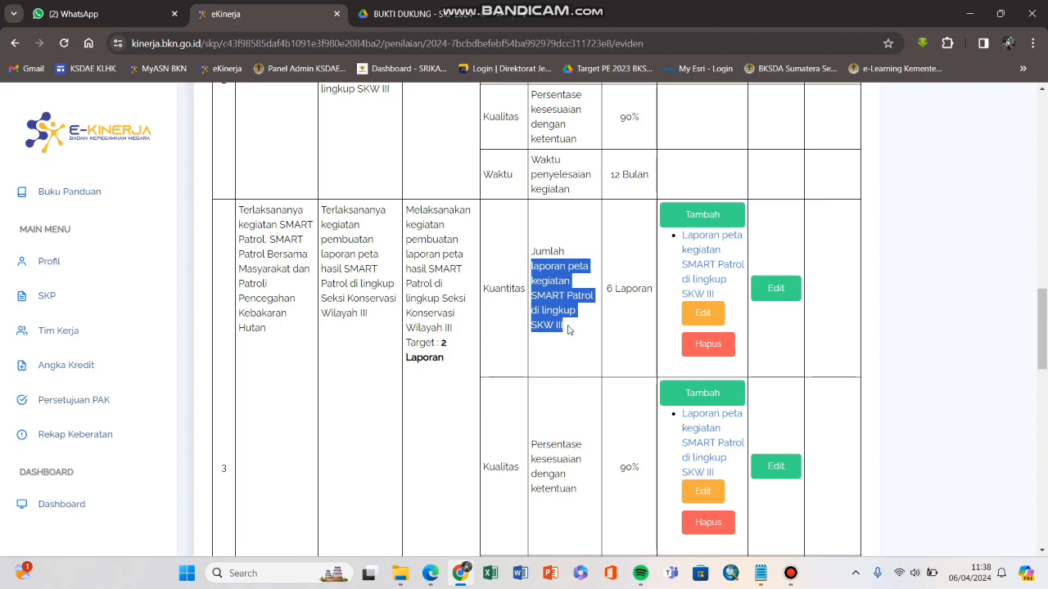
pyautogui.rightClick(565, 313)
pyautogui.click(573, 322)
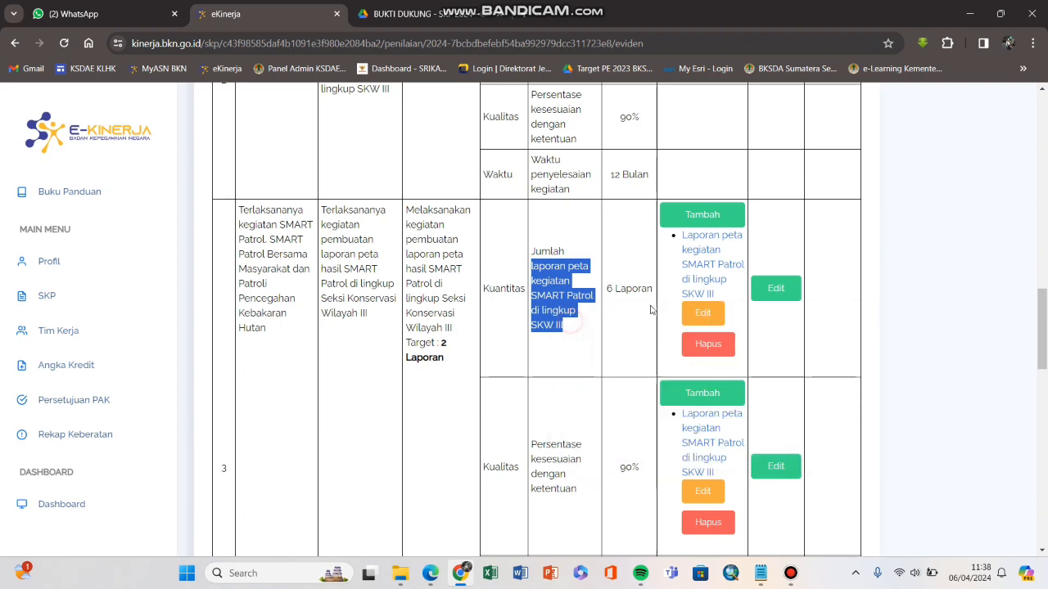
pyautogui.click(772, 290)
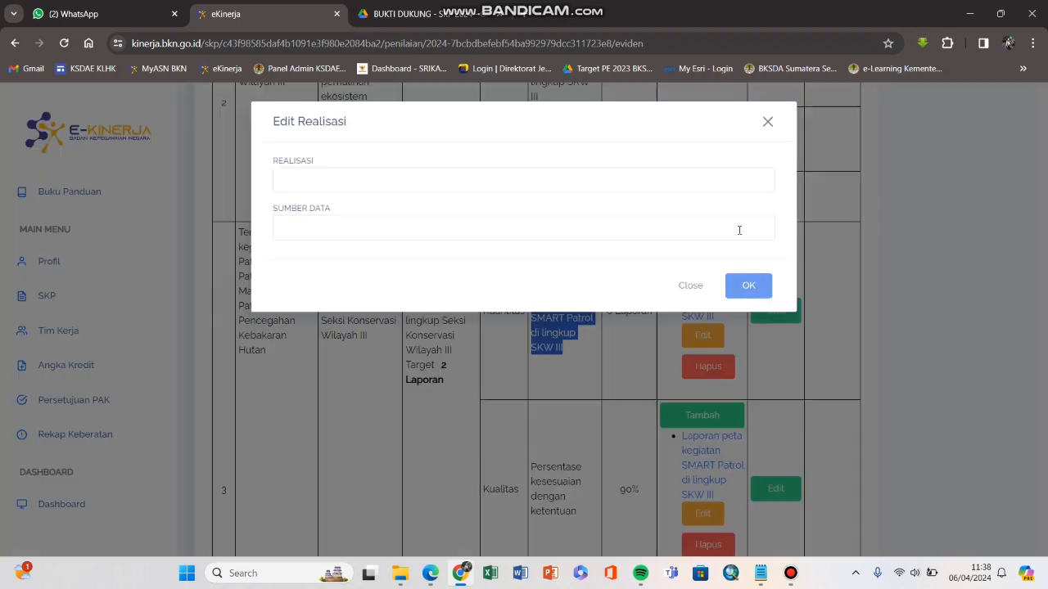
pyautogui.click(644, 173)
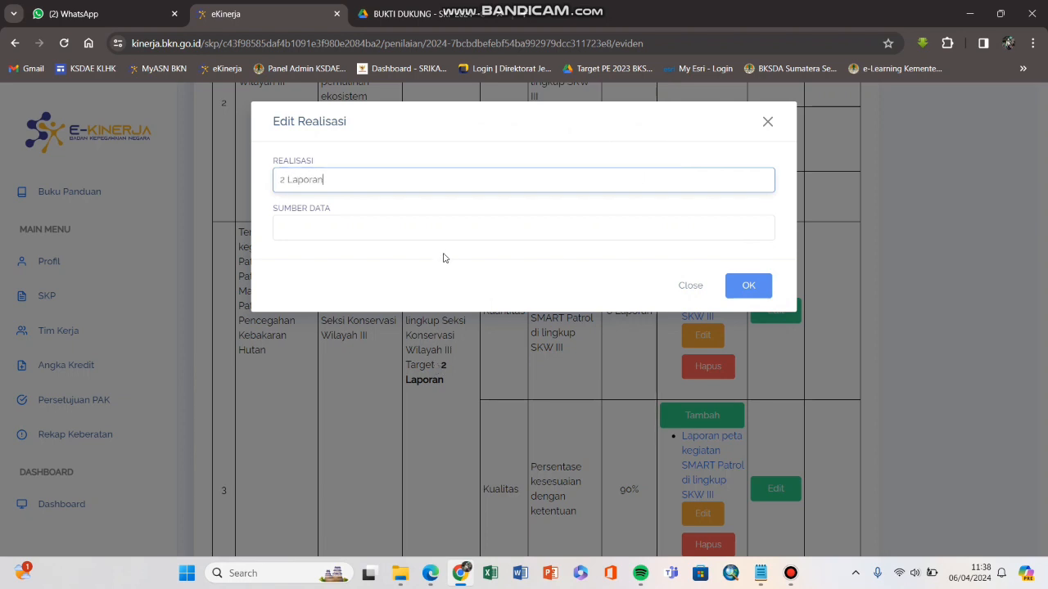
pyautogui.click(372, 233)
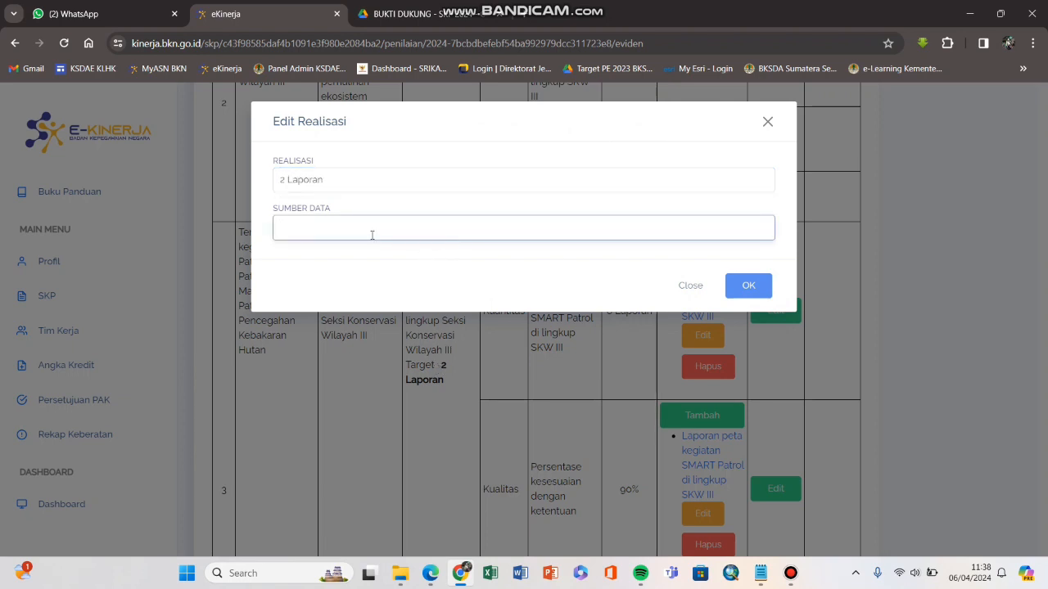
pyautogui.rightClick(371, 235)
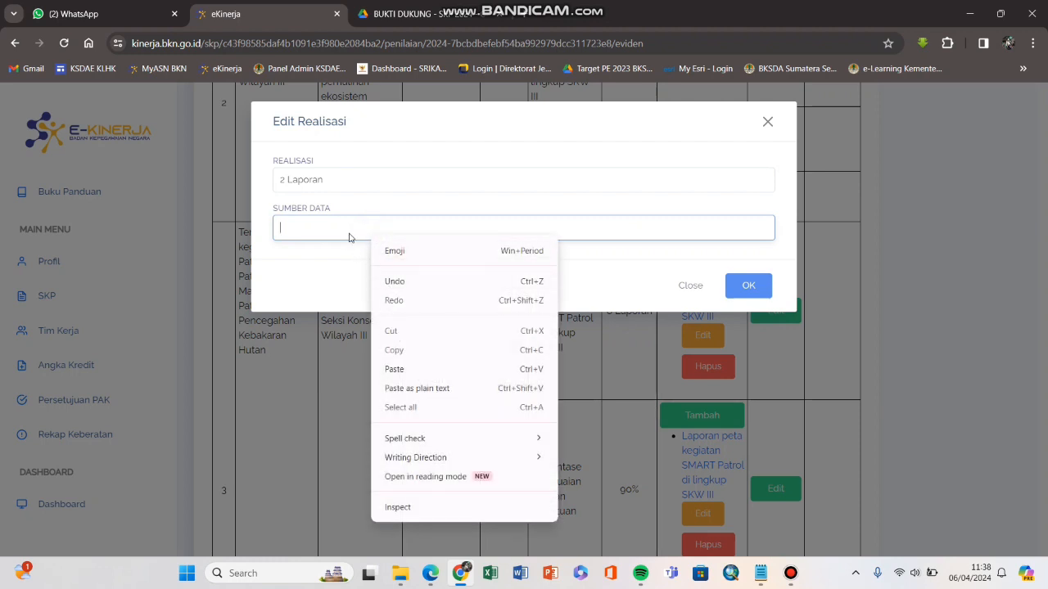
pyautogui.click(394, 369)
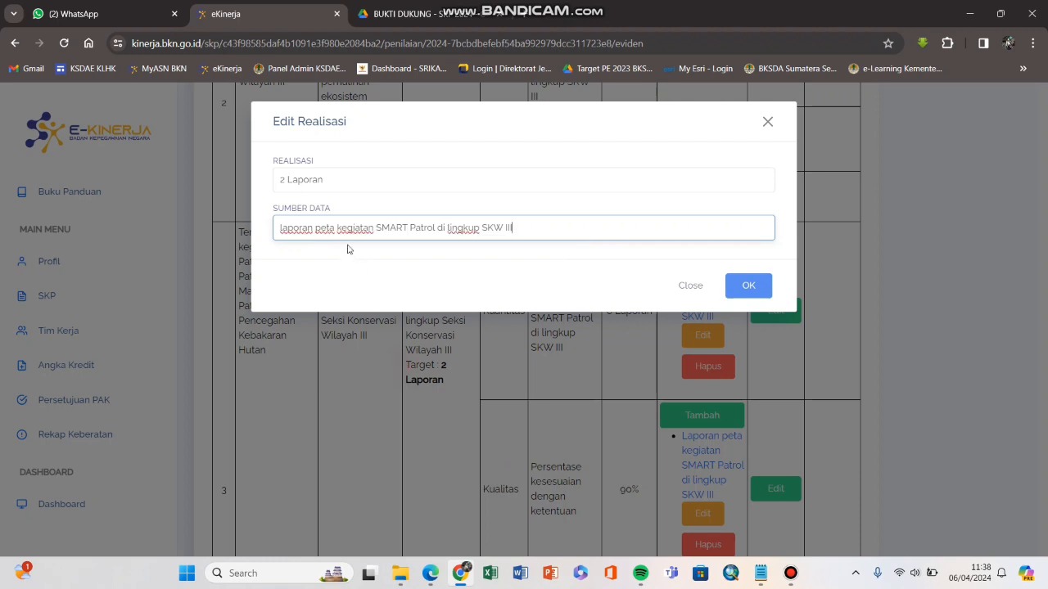
# Step: Capitalise 'Laporan' in the Sumber Data text and save the Kuantitas realisation
pyautogui.click(285, 229)
pyautogui.press('Delete')
pyautogui.write('L')
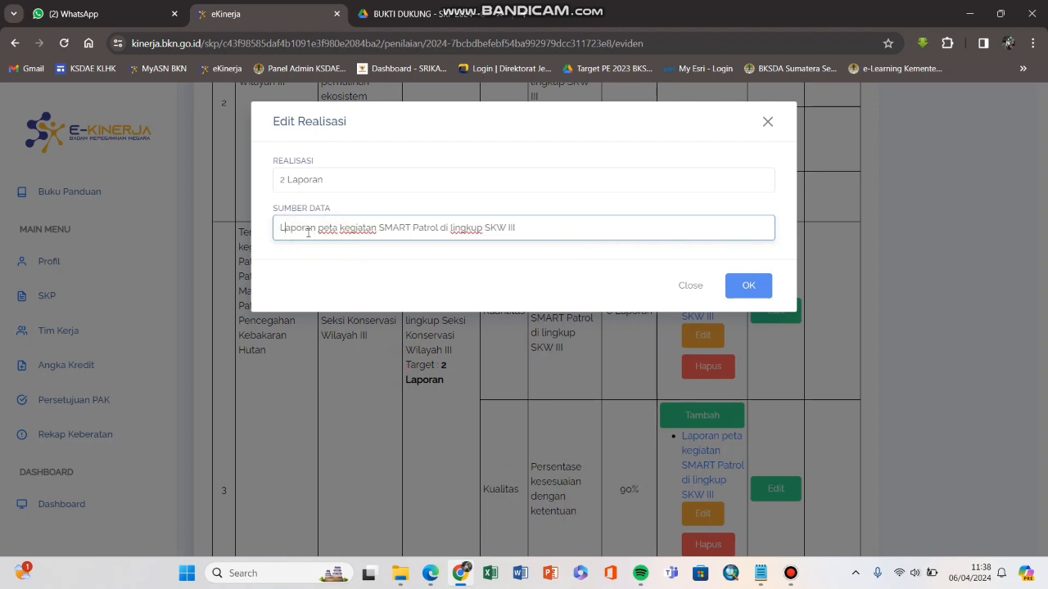
pyautogui.click(742, 293)
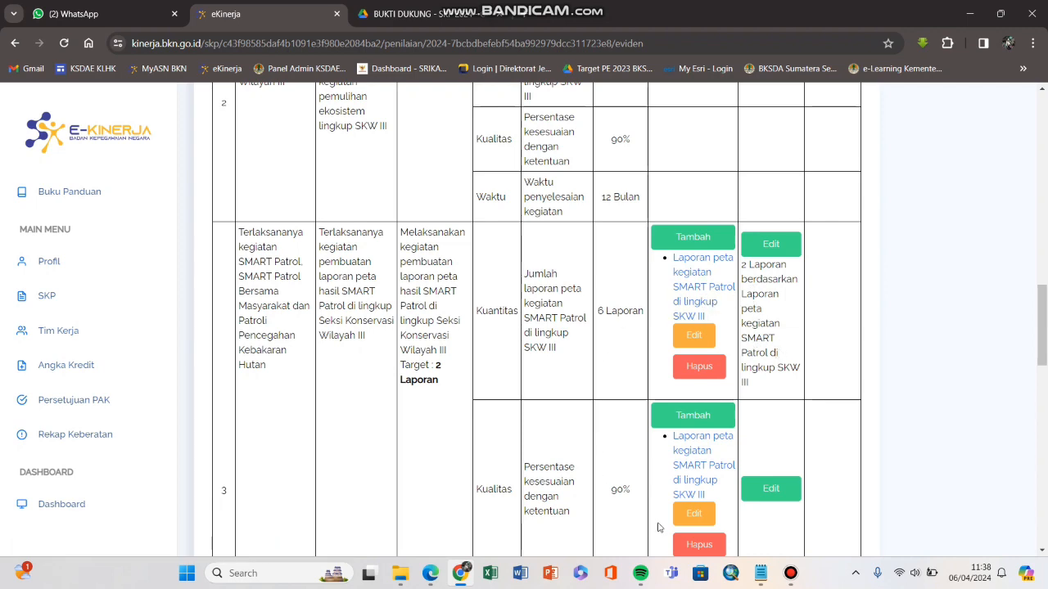
# Step: Find the 'Bukti Dukung Teridentifikasi' text in the notes file while scrolling row 3 in e-Kinerja
pyautogui.scroll(-2, 722, 319)
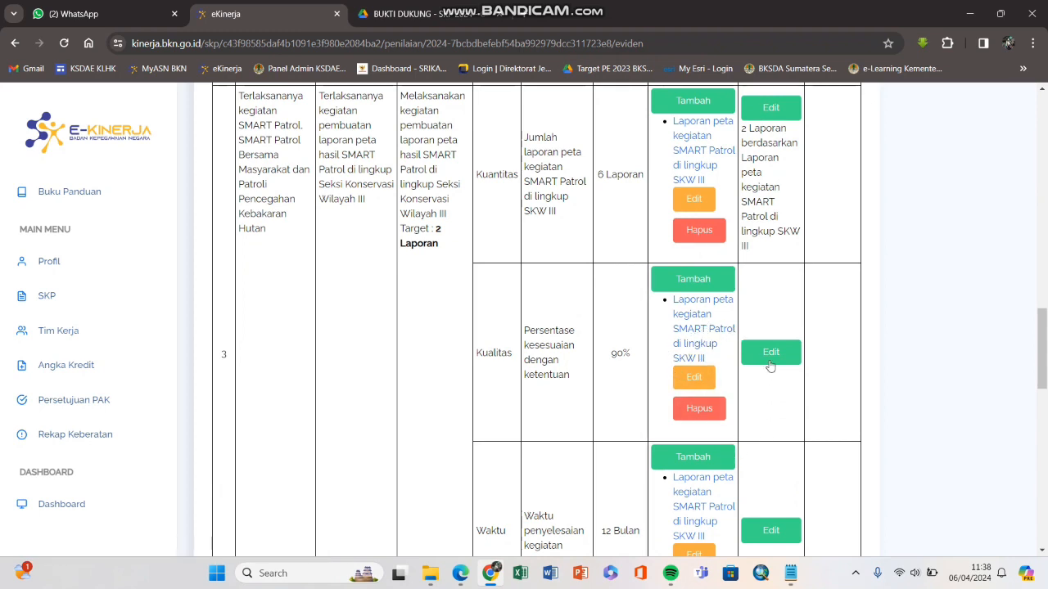
pyautogui.click(791, 573)
pyautogui.click(740, 287)
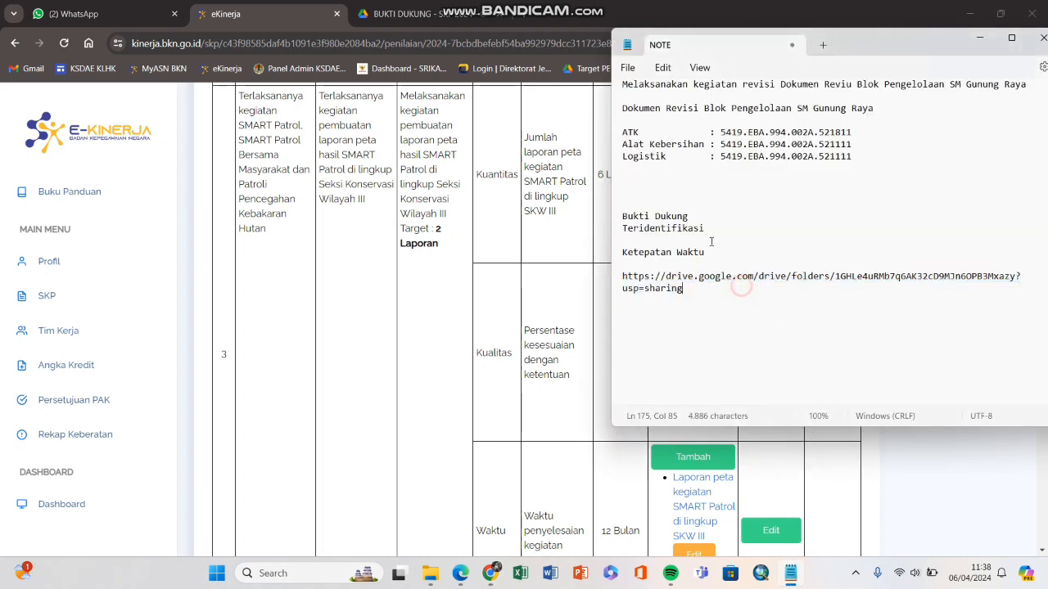
pyautogui.click(704, 229)
pyautogui.moveTo(711, 229); pyautogui.dragTo(618, 222)
pyautogui.click(583, 415)
pyautogui.scroll(-2, 573, 409)
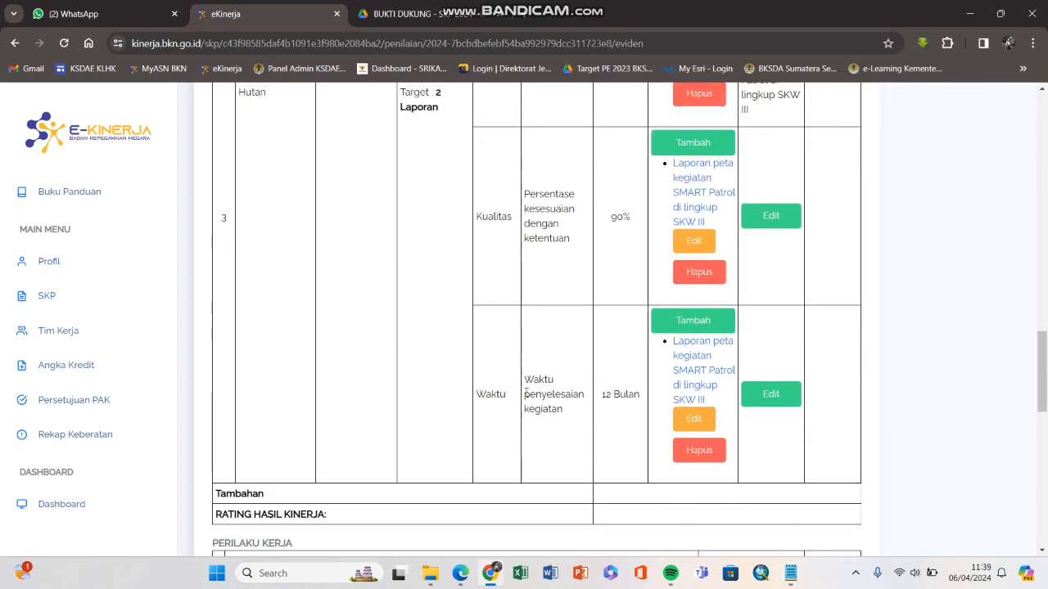
pyautogui.click(791, 573)
pyautogui.moveTo(726, 252); pyautogui.dragTo(660, 252)
pyautogui.click(579, 265)
pyautogui.scroll(2, 579, 270)
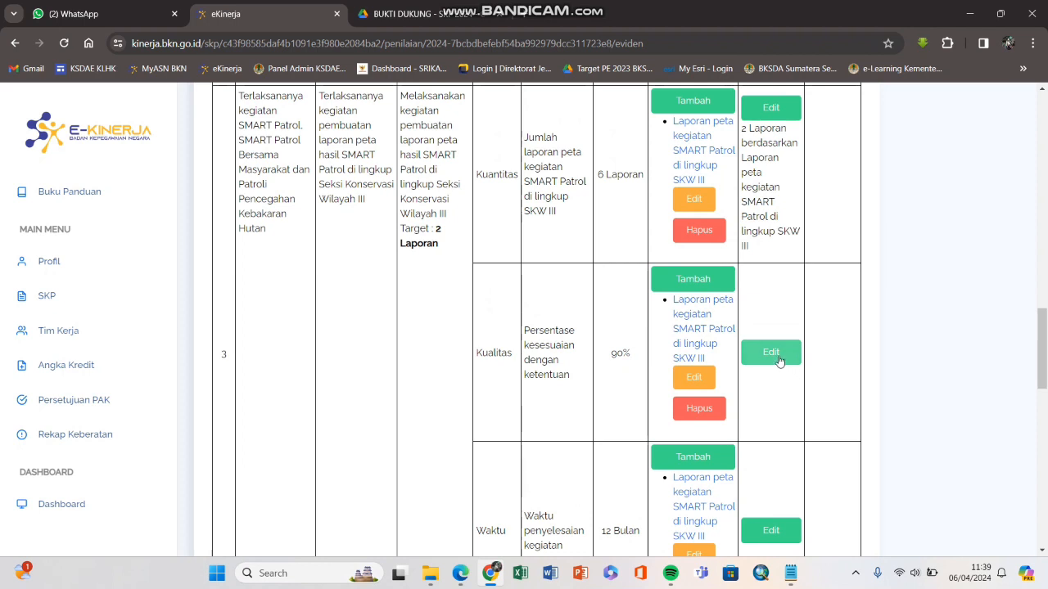
# Step: Save the Kualitas realisation as 90 with Sumber Data 'Bukti Dukung Teridentifikasi' copied from the notes
pyautogui.click(781, 353)
pyautogui.click(573, 184)
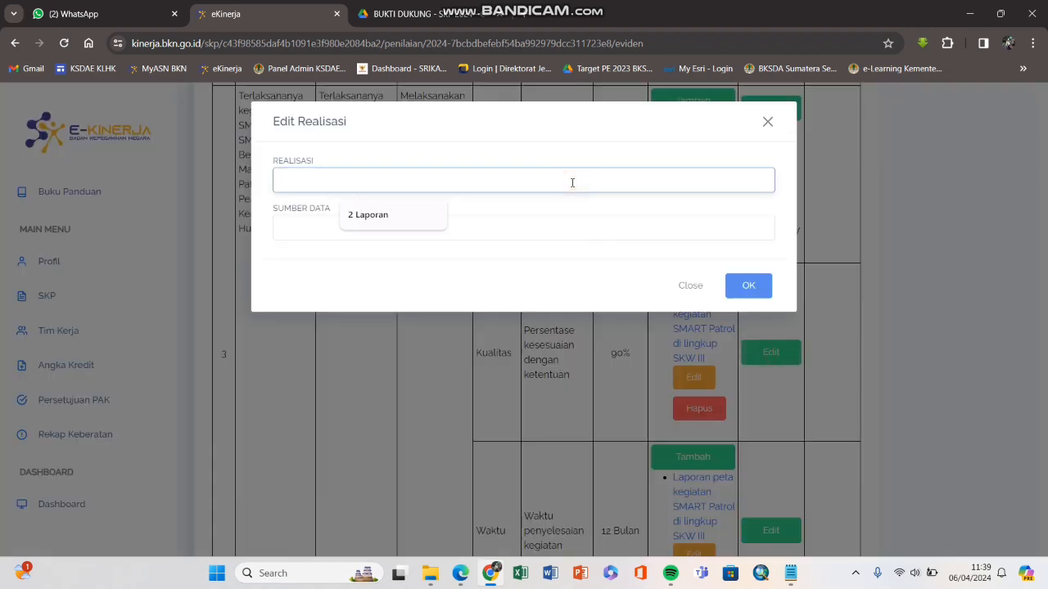
pyautogui.write('90')
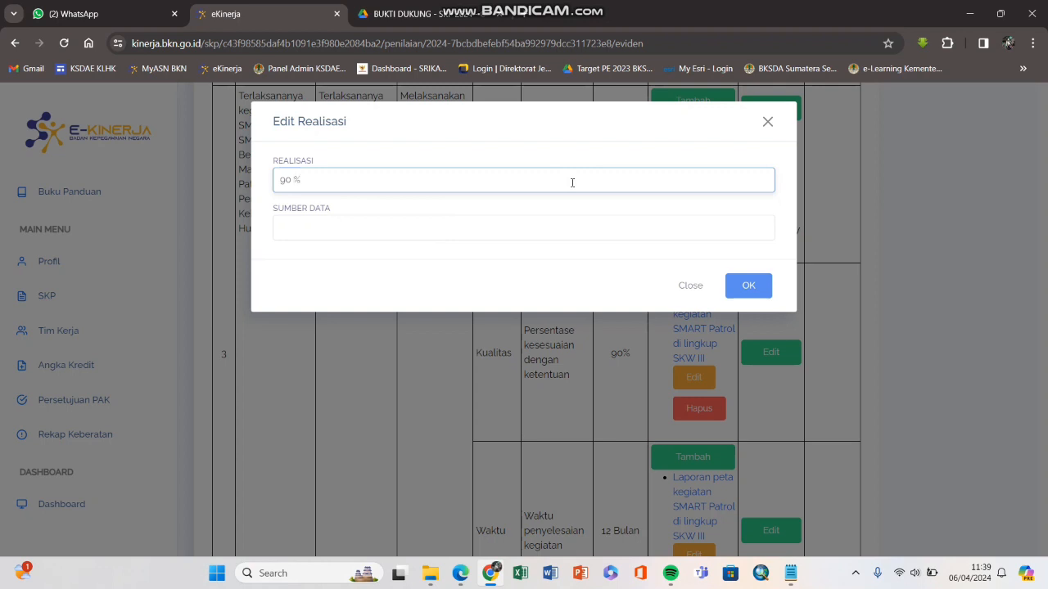
pyautogui.click(557, 226)
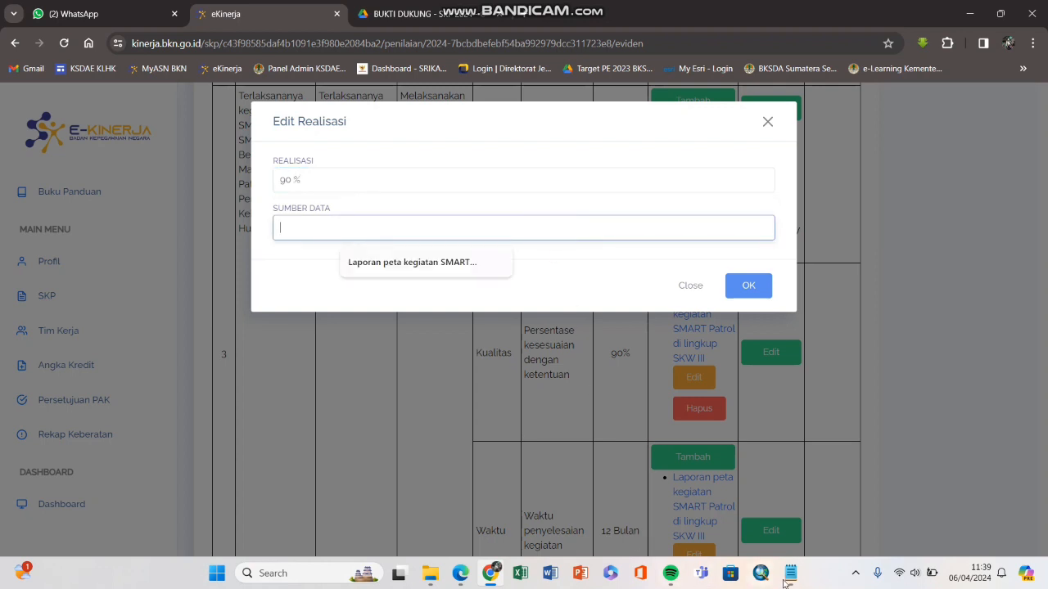
pyautogui.click(788, 578)
pyautogui.moveTo(706, 228); pyautogui.dragTo(624, 220)
pyautogui.rightClick(635, 228)
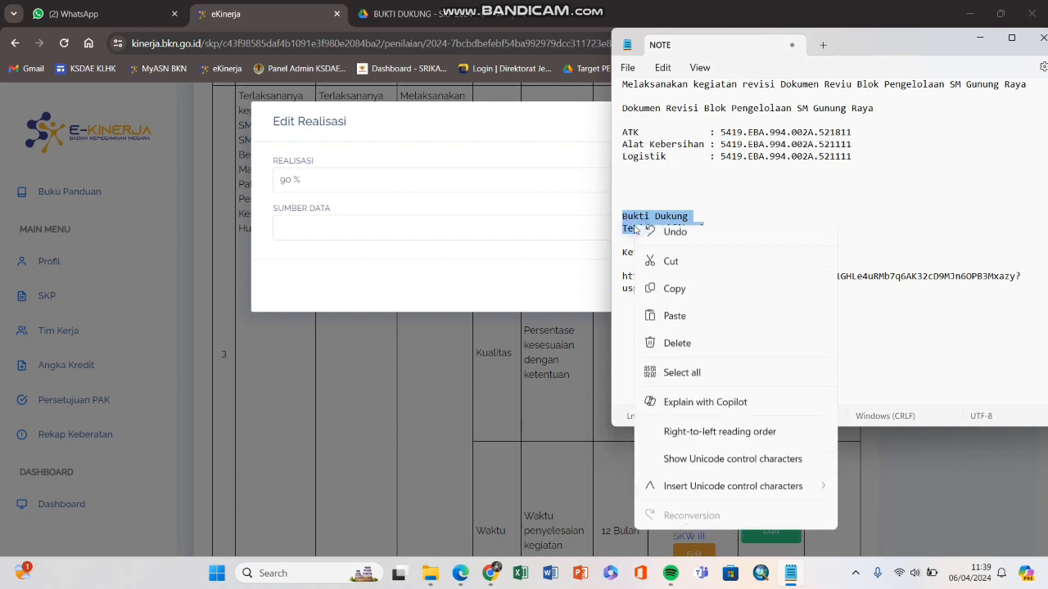
pyautogui.click(664, 299)
pyautogui.click(479, 213)
pyautogui.click(416, 227)
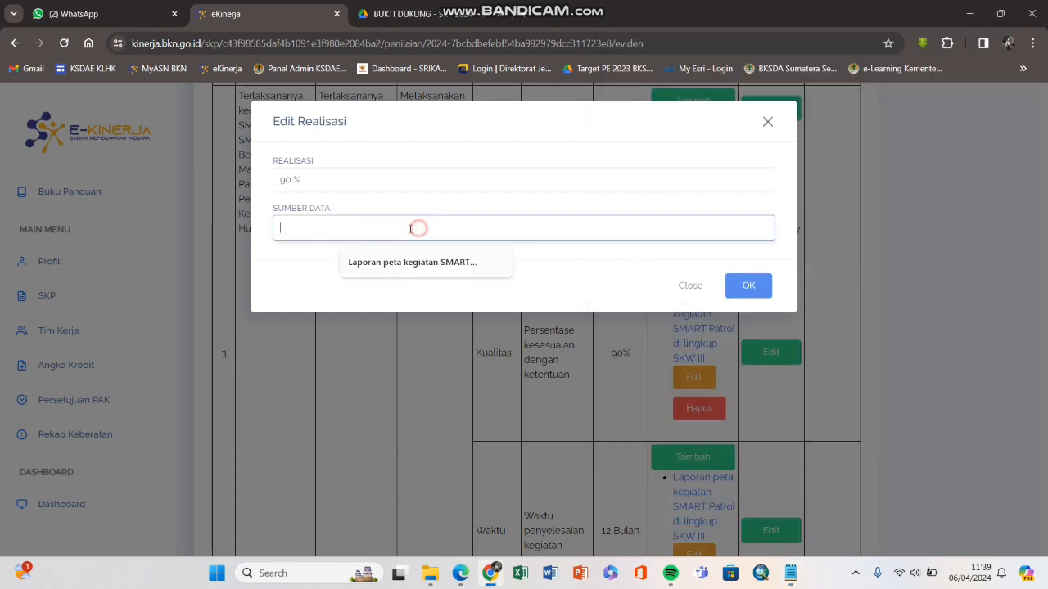
pyautogui.rightClick(372, 235)
pyautogui.click(405, 362)
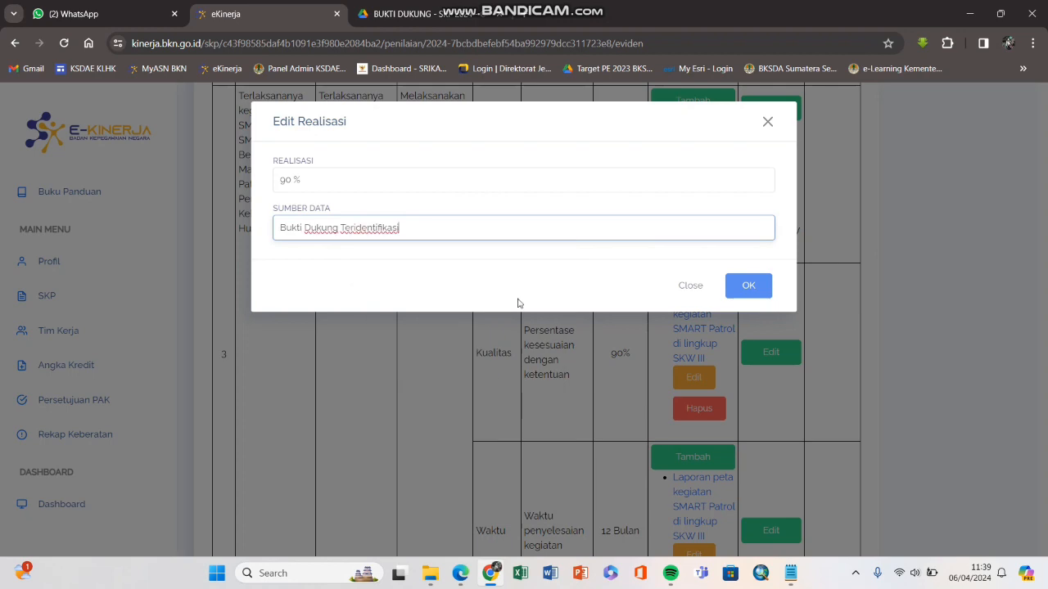
pyautogui.click(748, 285)
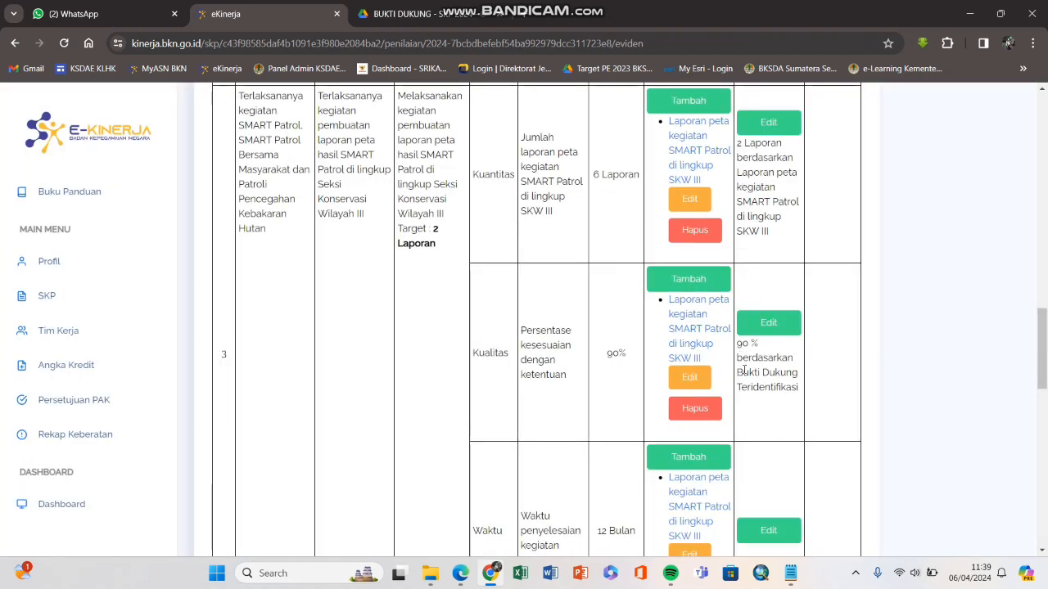
# Step: Check the saved Kualitas result, reopening its form and closing it unchanged
pyautogui.moveTo(735, 389); pyautogui.dragTo(798, 388)
pyautogui.click(756, 388)
pyautogui.moveTo(736, 357); pyautogui.dragTo(790, 358)
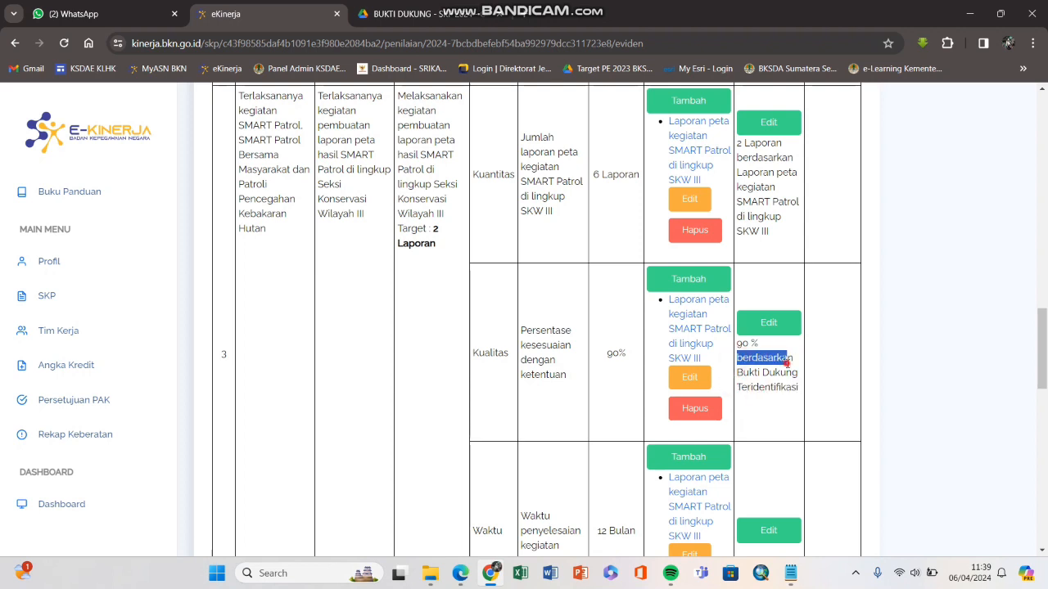
pyautogui.click(765, 373)
pyautogui.click(769, 327)
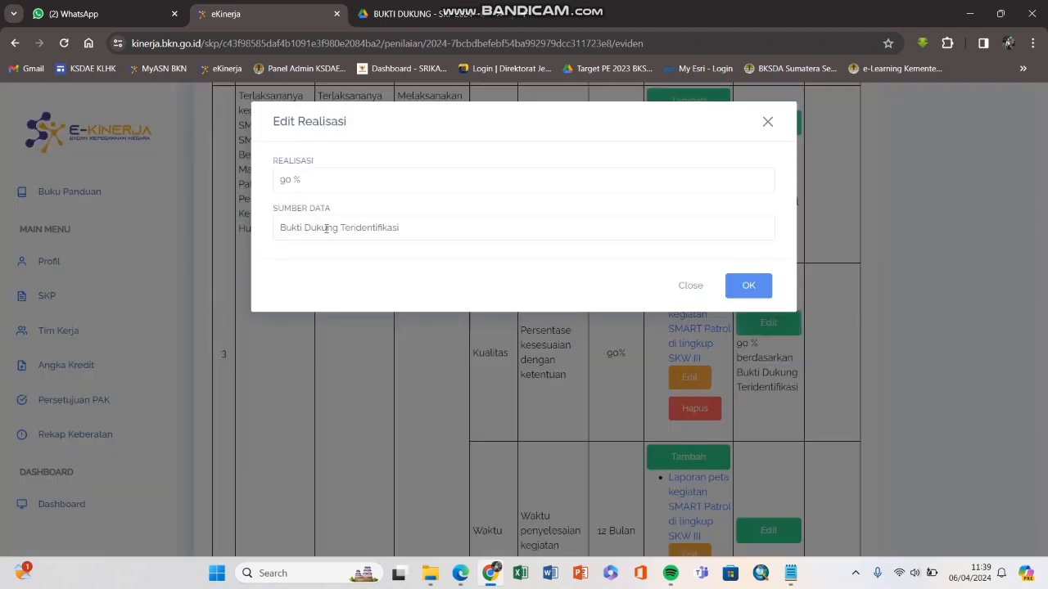
pyautogui.click(768, 122)
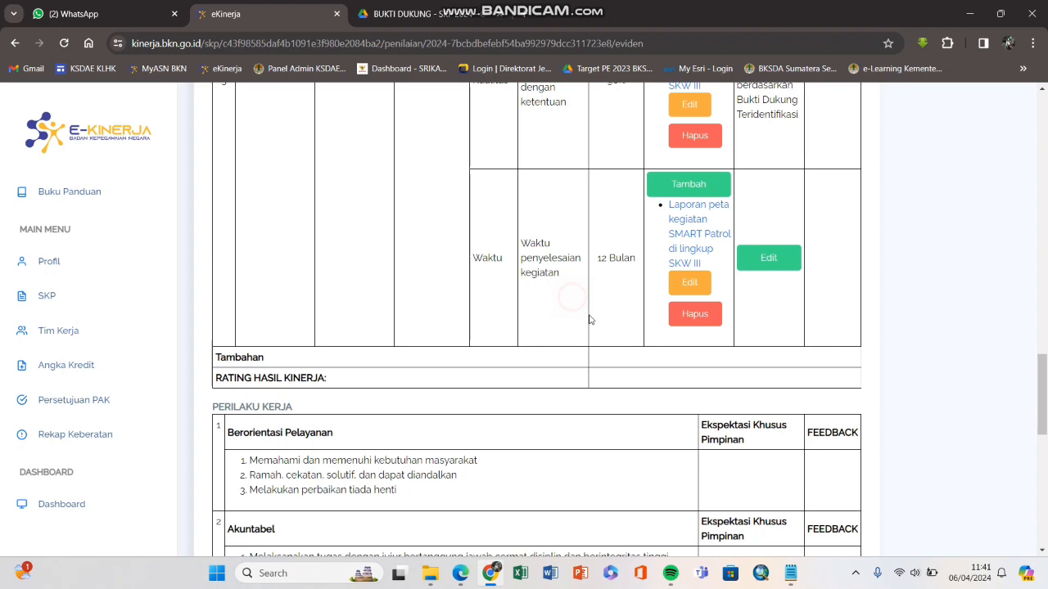
# Step: Review row 3's indicators, noting the 12 Bulan Waktu target, and bring up the SKP PDF
pyautogui.scroll(1, 589, 316)
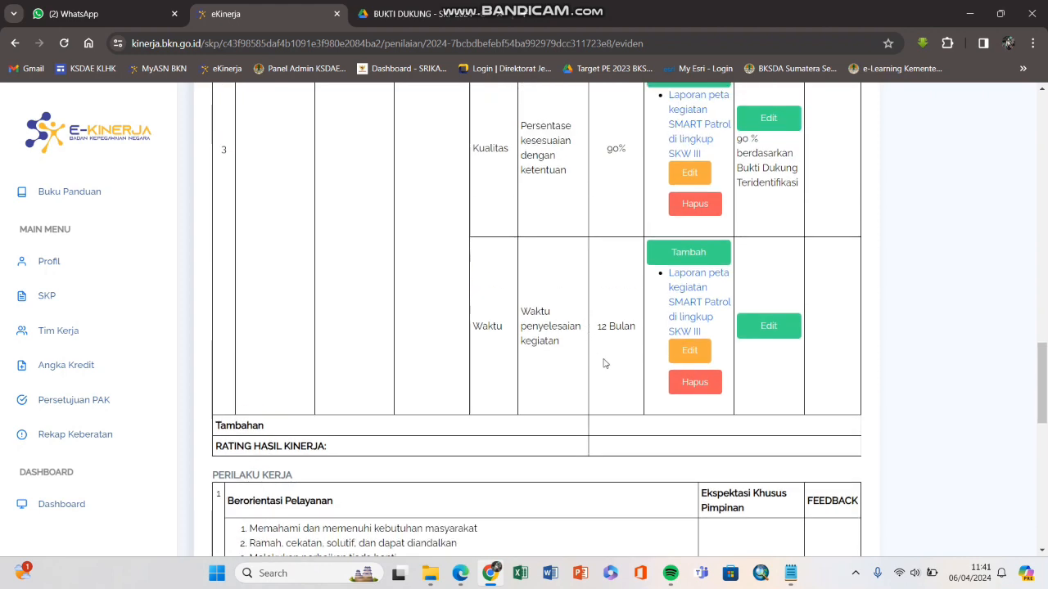
pyautogui.scroll(1, 633, 358)
pyautogui.scroll(3, 601, 399)
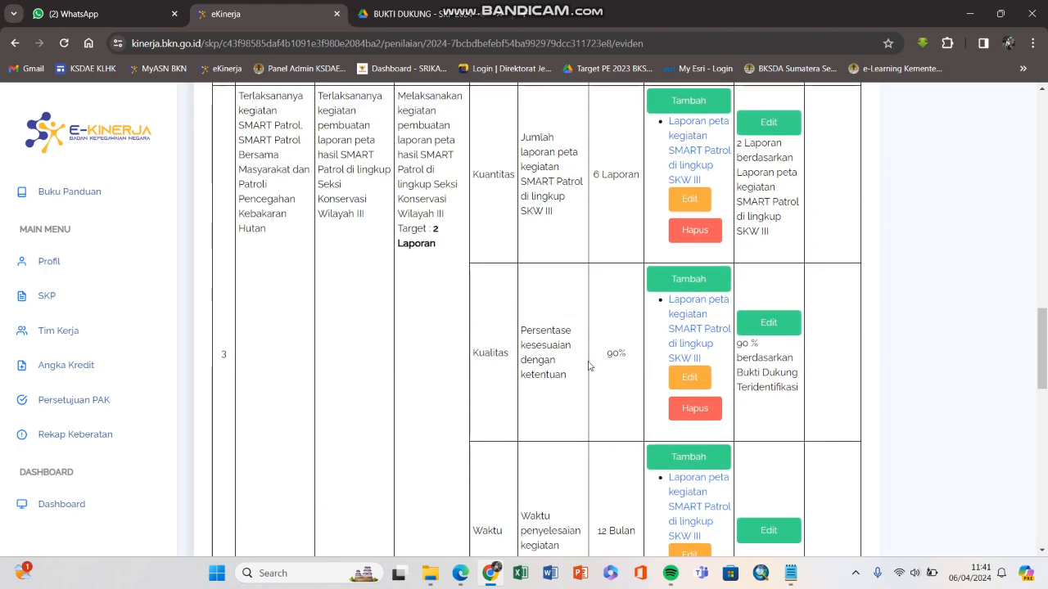
pyautogui.scroll(-3, 588, 366)
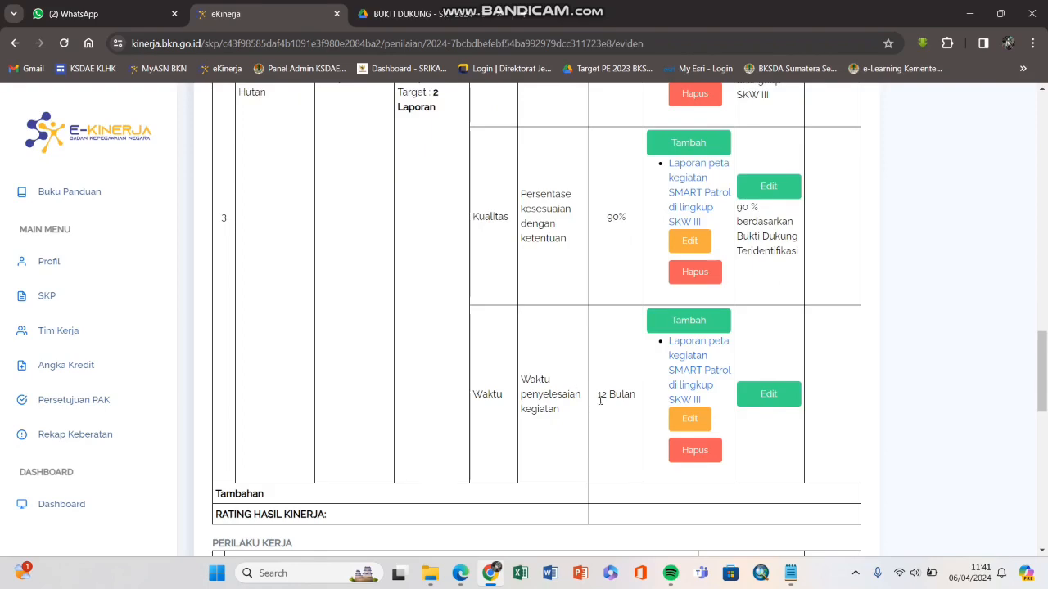
pyautogui.scroll(3, 609, 396)
pyautogui.scroll(-3, 610, 413)
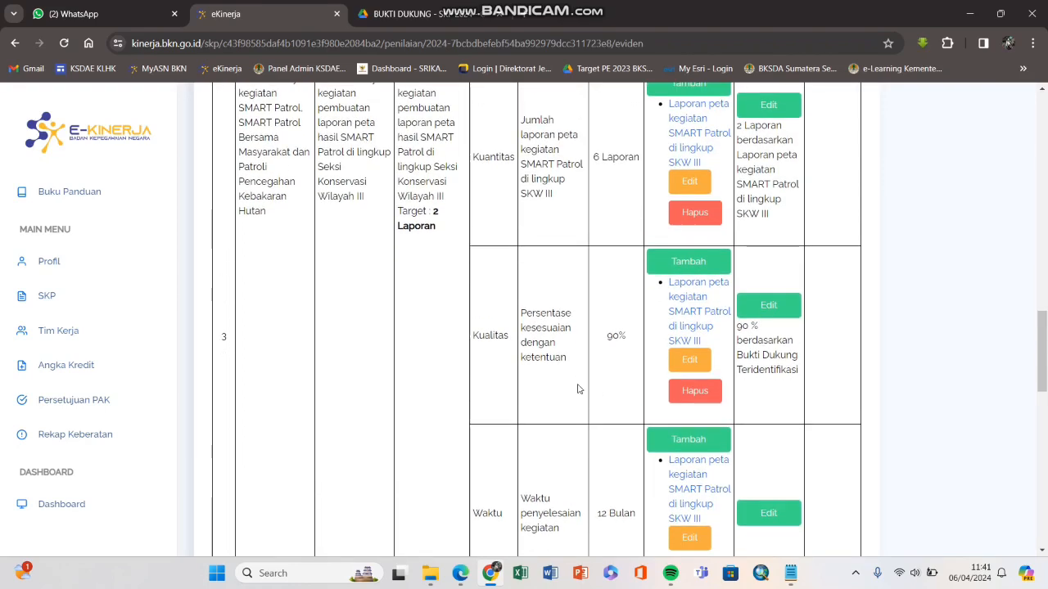
pyautogui.moveTo(598, 397); pyautogui.dragTo(630, 395)
pyautogui.click(622, 401)
pyautogui.scroll(2, 604, 360)
pyautogui.scroll(2, 600, 344)
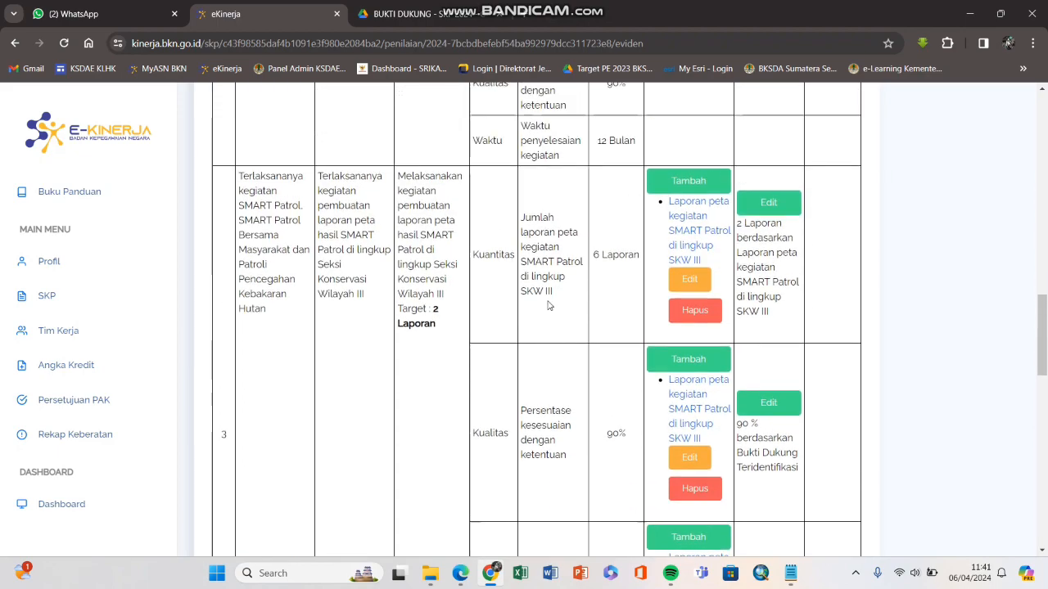
pyautogui.scroll(-1, 596, 366)
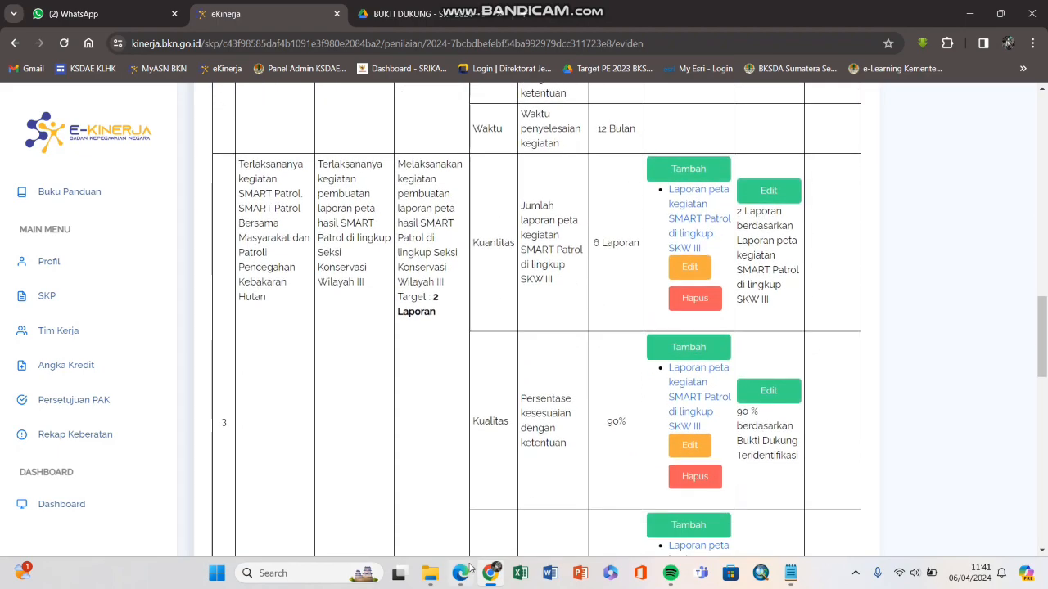
pyautogui.click(461, 573)
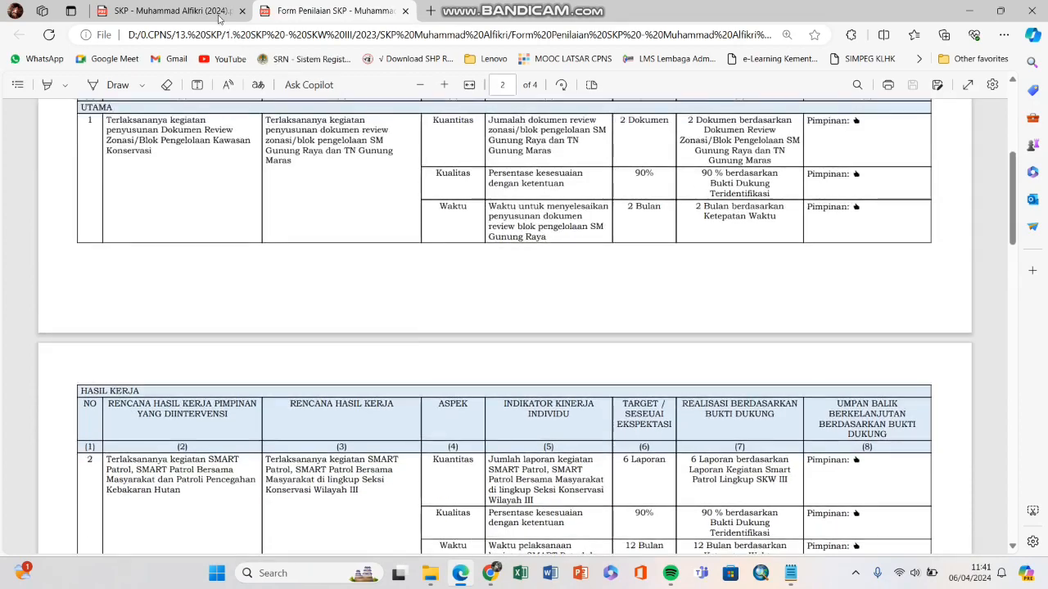
# Step: Check the 12 Bulan target in the 2024 SKP plan PDF, then minimize it and scroll e-Kinerja
pyautogui.click(219, 16)
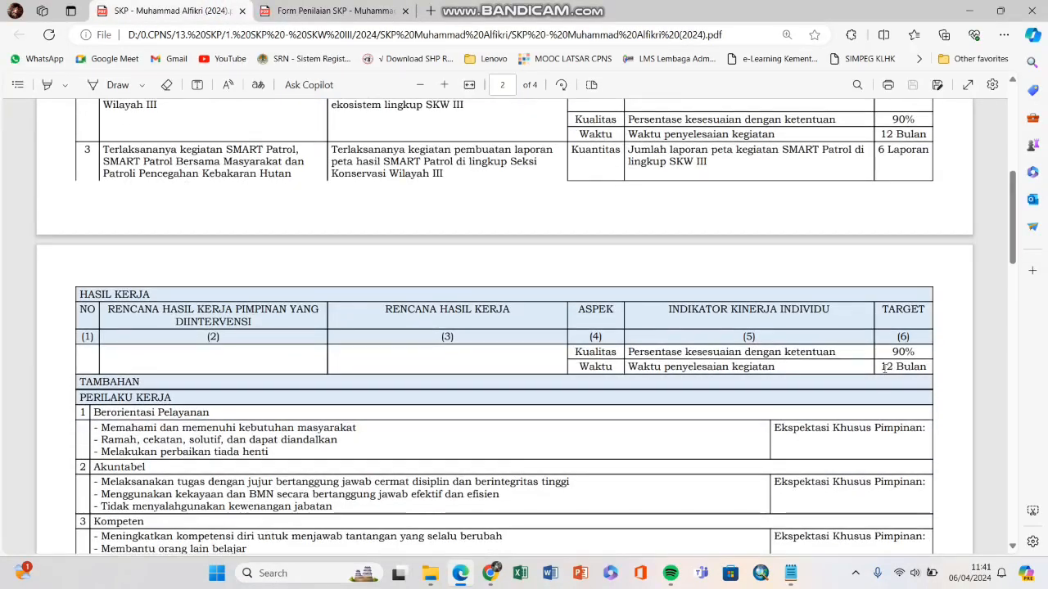
pyautogui.moveTo(882, 368); pyautogui.dragTo(919, 370)
pyautogui.click(876, 370)
pyautogui.scroll(1, 870, 376)
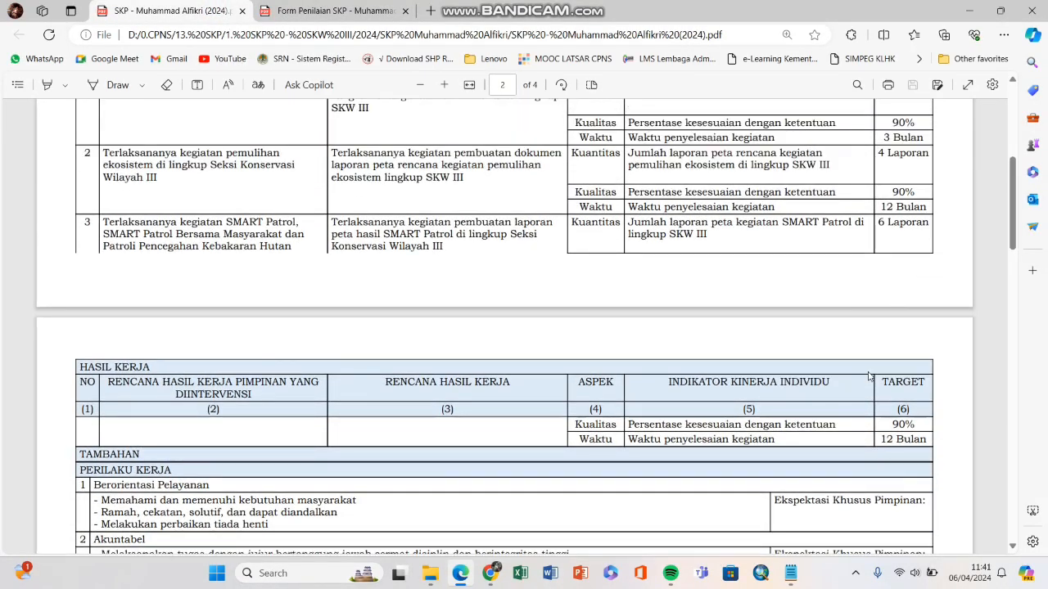
pyautogui.scroll(1, 859, 368)
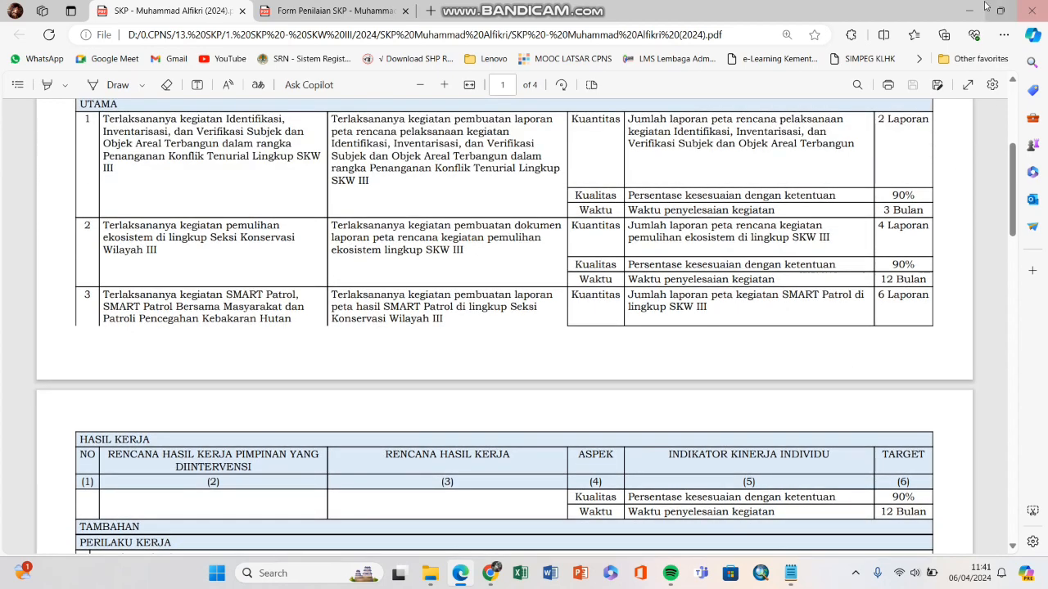
pyautogui.click(973, 8)
pyautogui.scroll(-3, 555, 316)
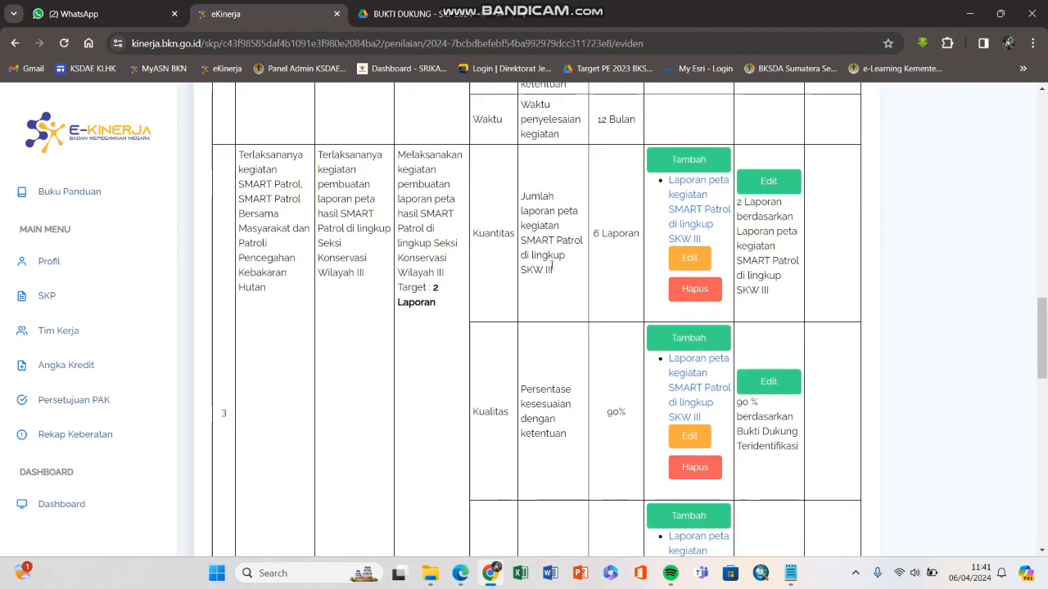
pyautogui.scroll(1, 556, 315)
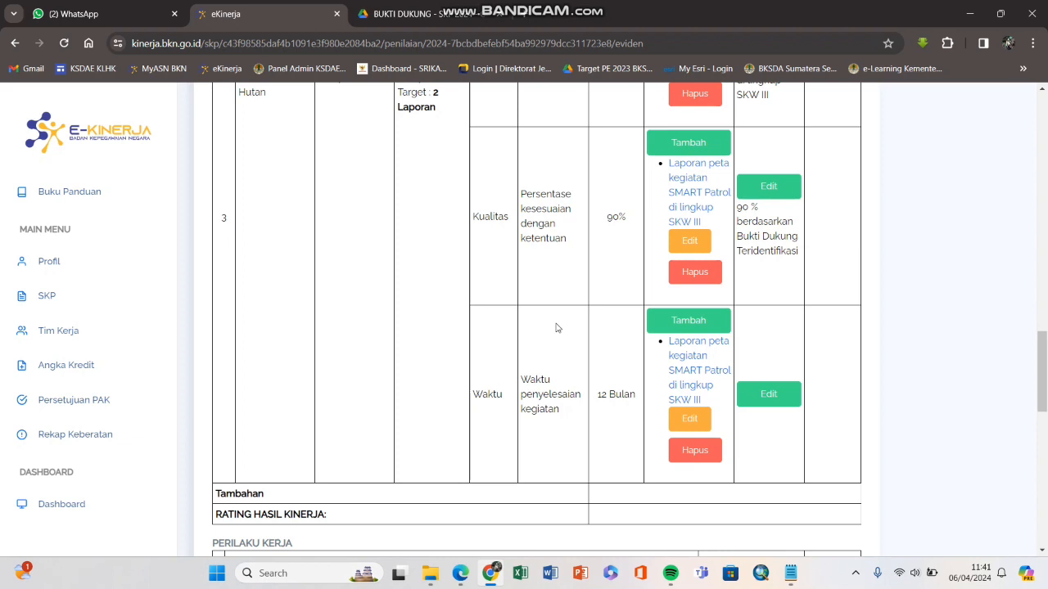
pyautogui.scroll(3, 551, 318)
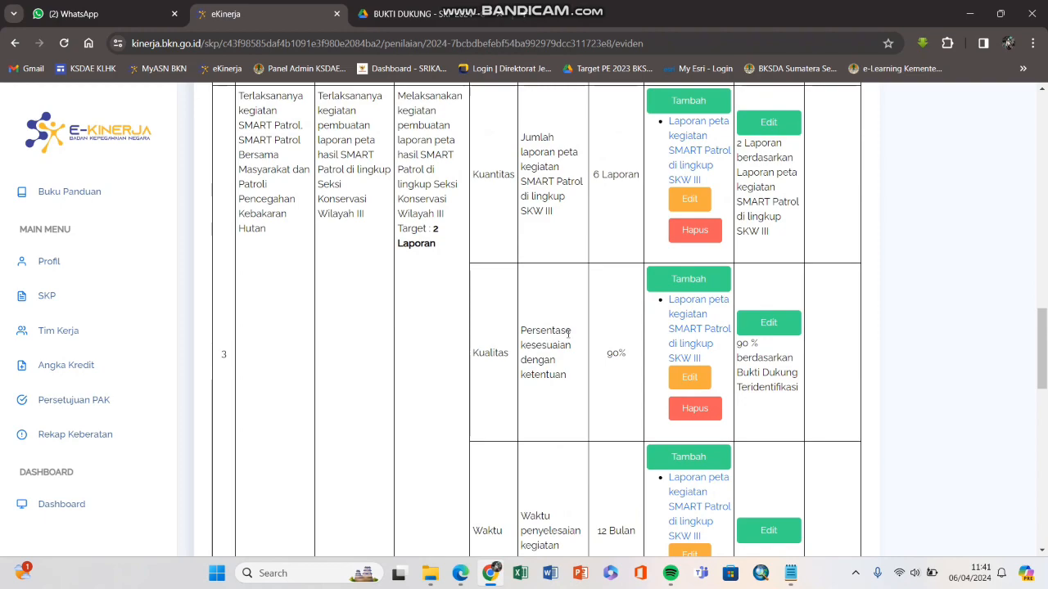
pyautogui.scroll(-1, 553, 339)
# Step: Read row 1's targets in the SKP plan PDF (2 Laporan, 3 Bulan, 4 Laporan) and return to e-Kinerja
pyautogui.click(456, 576)
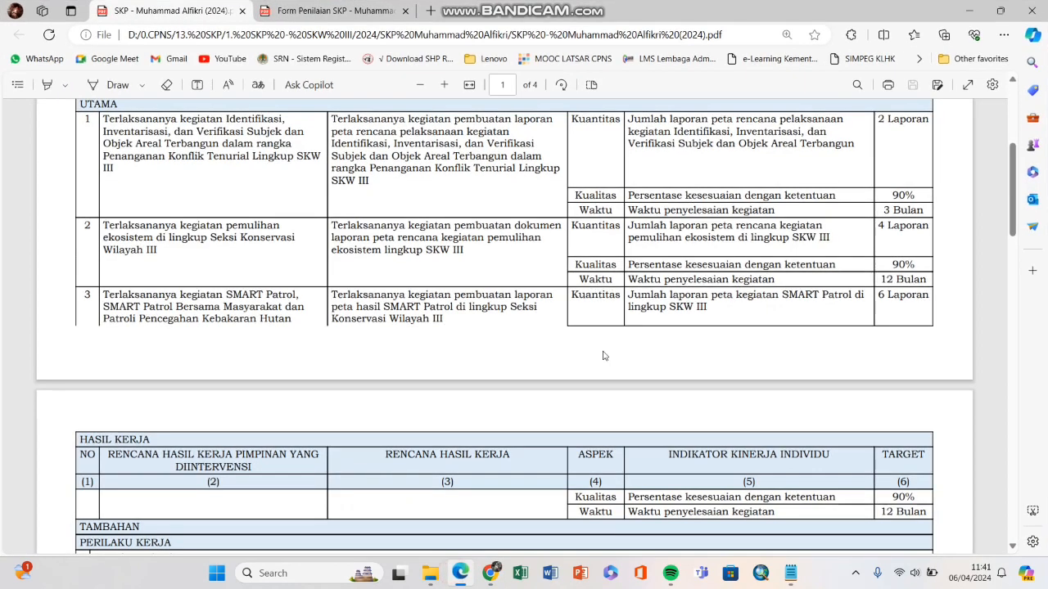
pyautogui.scroll(2, 532, 269)
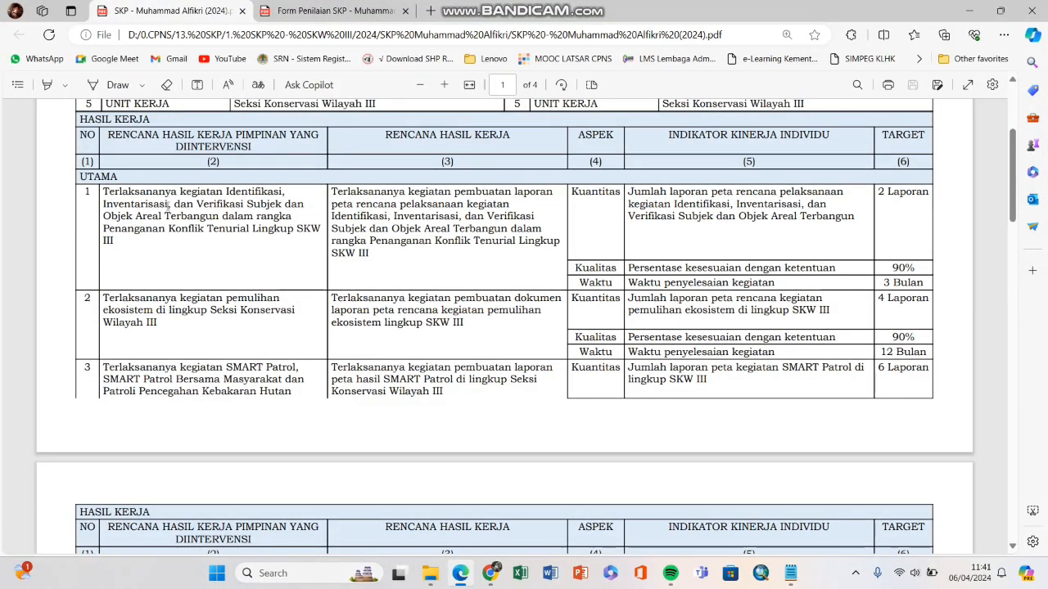
pyautogui.moveTo(103, 190); pyautogui.dragTo(244, 217)
pyautogui.click(244, 217)
pyautogui.moveTo(878, 191); pyautogui.dragTo(930, 195)
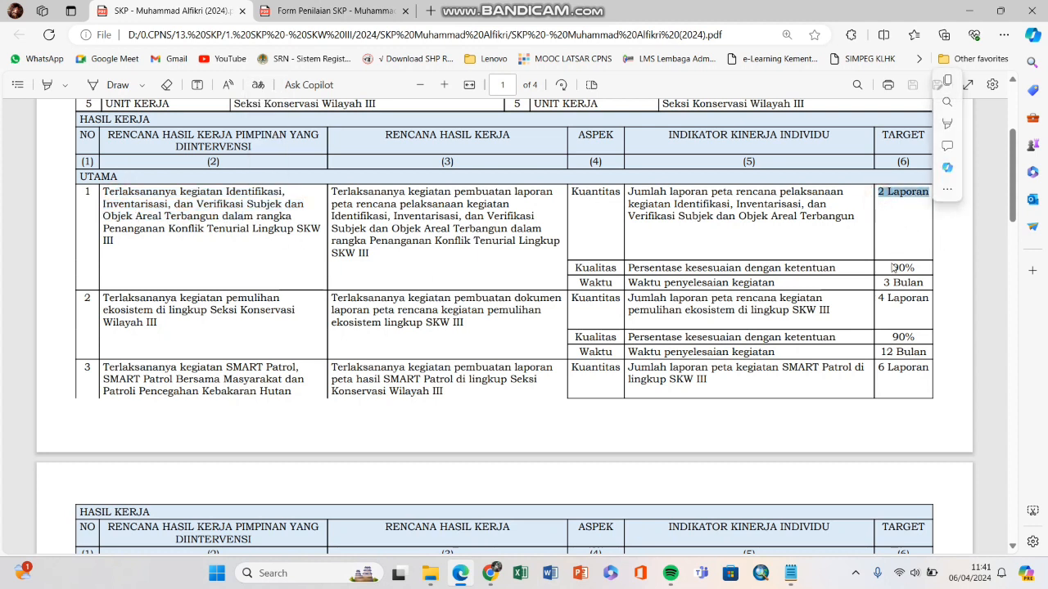
pyautogui.moveTo(880, 281); pyautogui.dragTo(934, 290)
pyautogui.click(934, 290)
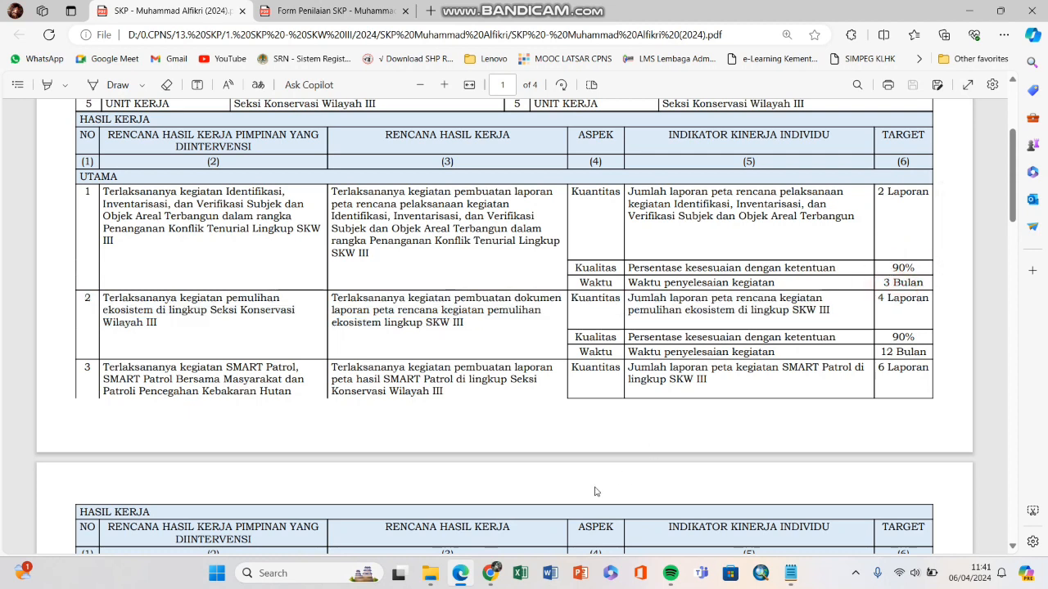
pyautogui.click(484, 579)
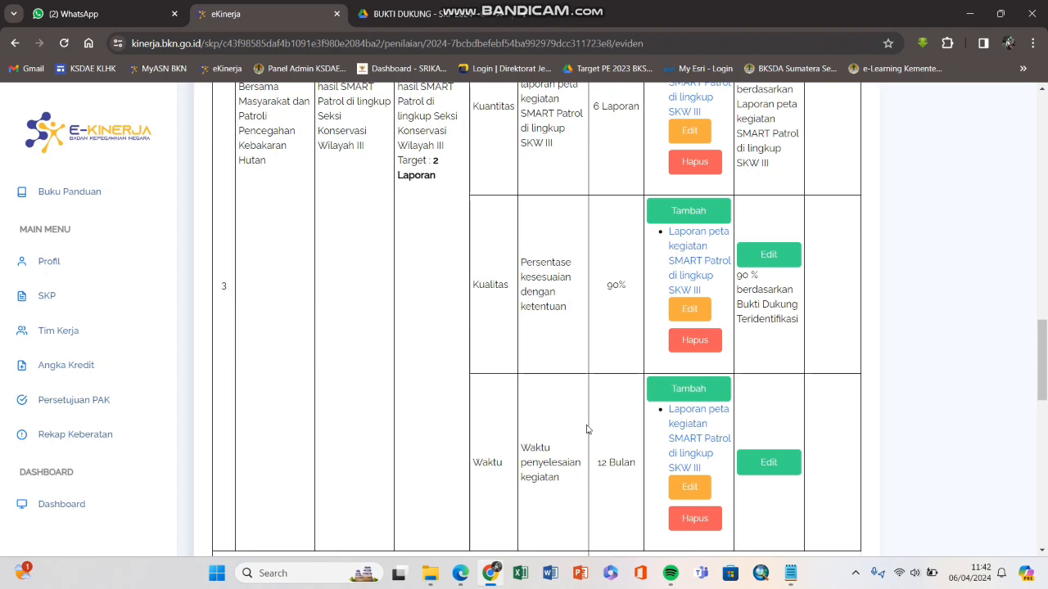
# Step: Look up row 1's 3 Bulan Waktu target in the SKP plan PDF and return to e-Kinerja
pyautogui.click(460, 573)
pyautogui.moveTo(883, 282); pyautogui.dragTo(903, 284)
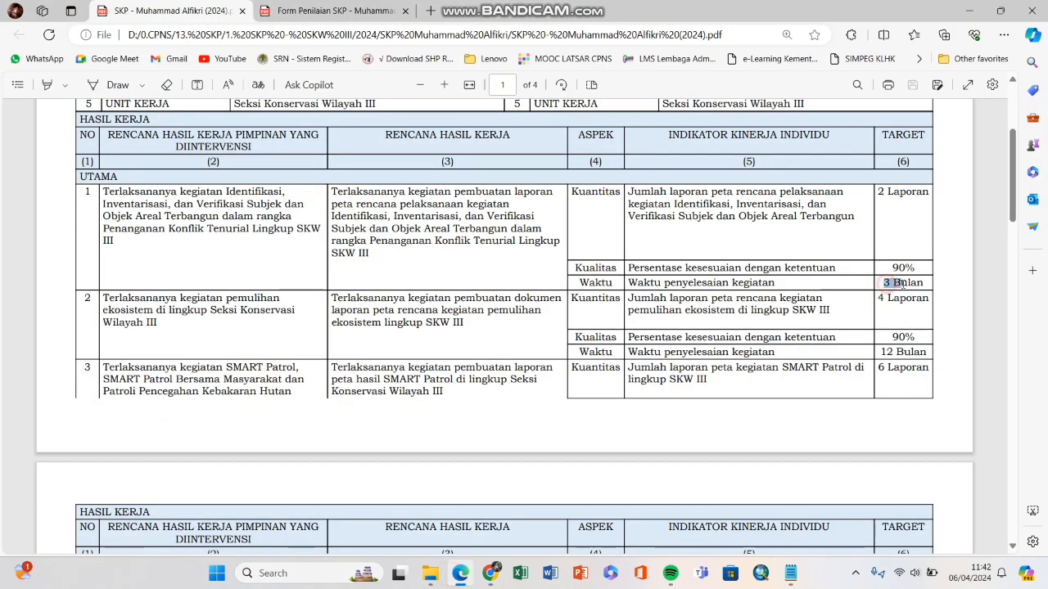
pyautogui.click(901, 286)
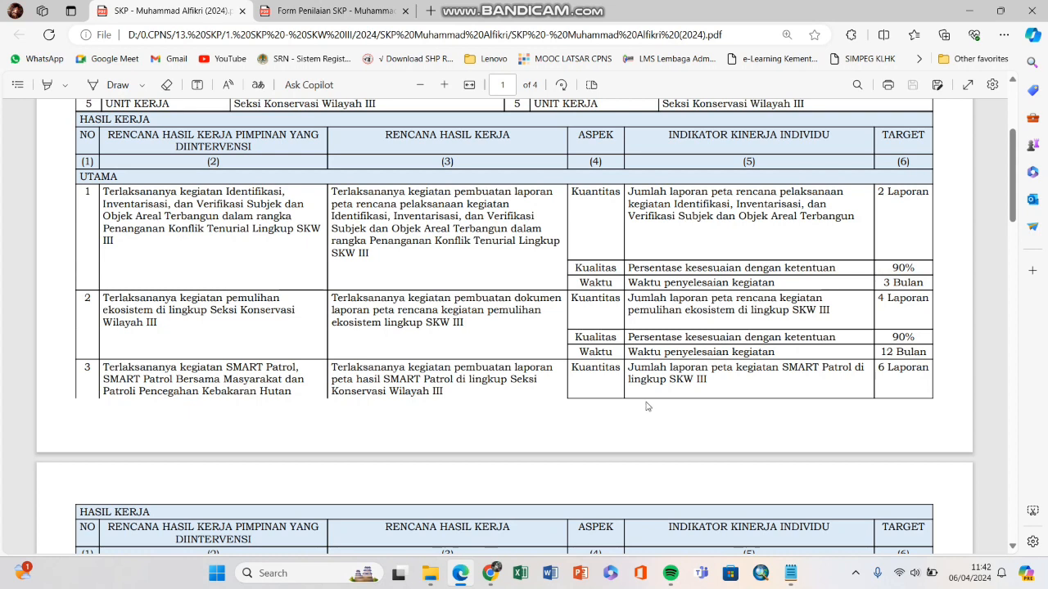
pyautogui.click(491, 573)
pyautogui.scroll(-1, 738, 427)
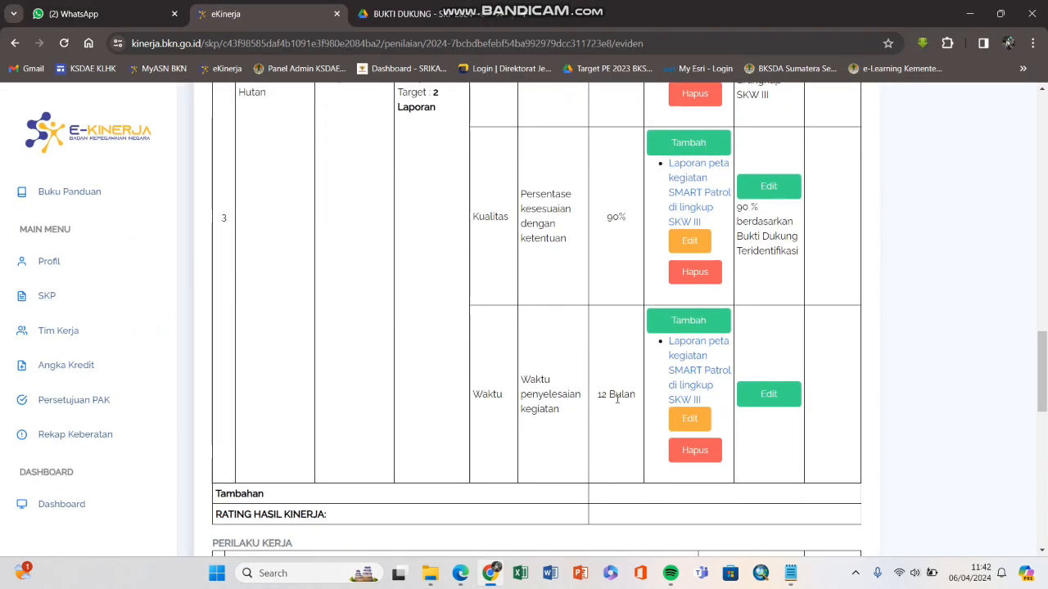
# Step: Open row 3's Waktu realisation form and check the 2 Laporan target in the SKP PDF
pyautogui.click(739, 400)
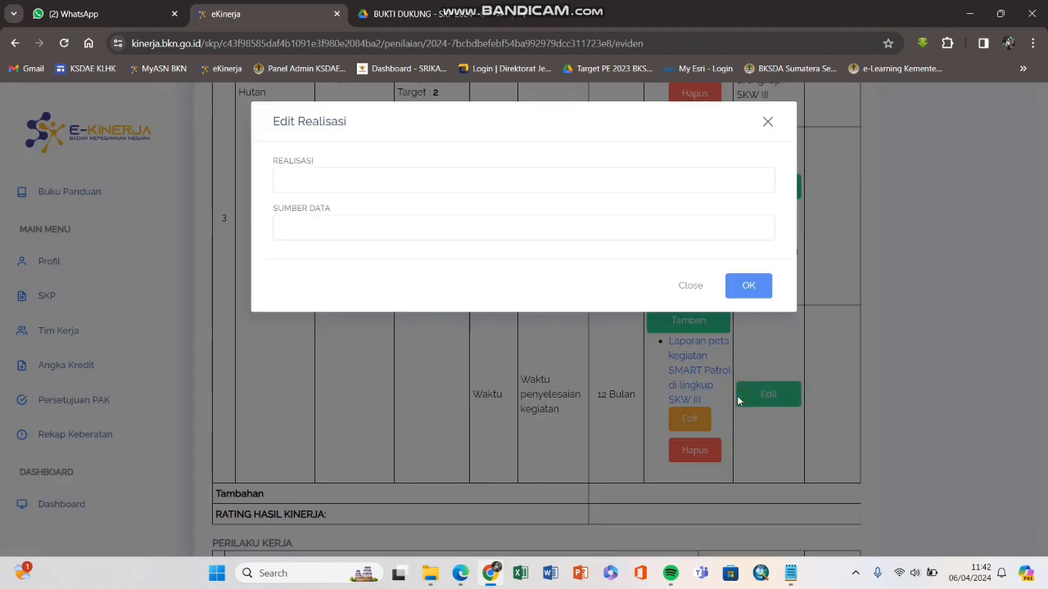
pyautogui.click(655, 183)
pyautogui.click(460, 573)
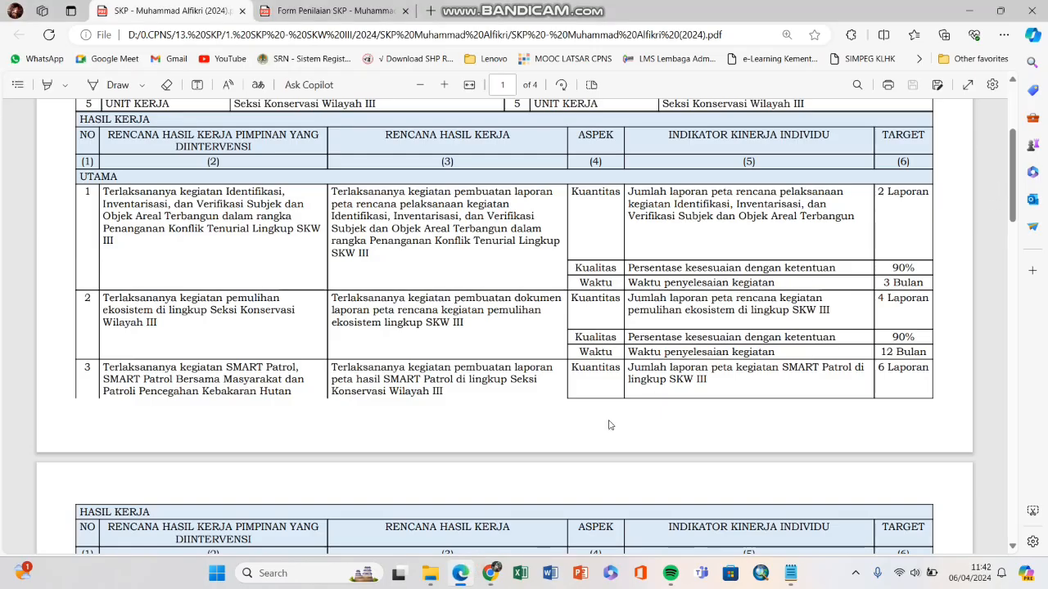
pyautogui.click(460, 573)
pyautogui.click(417, 186)
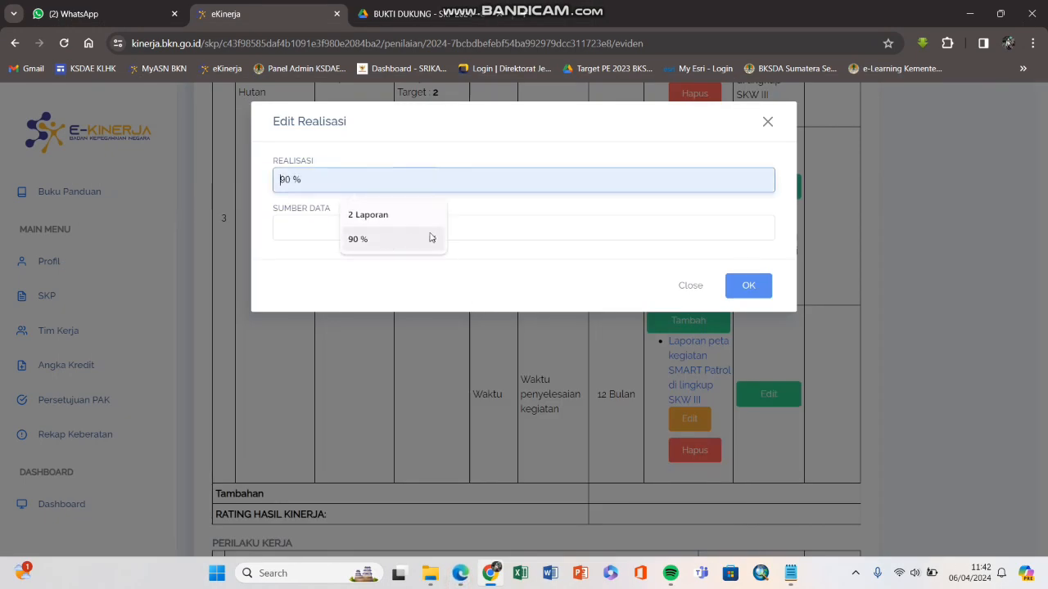
pyautogui.click(463, 235)
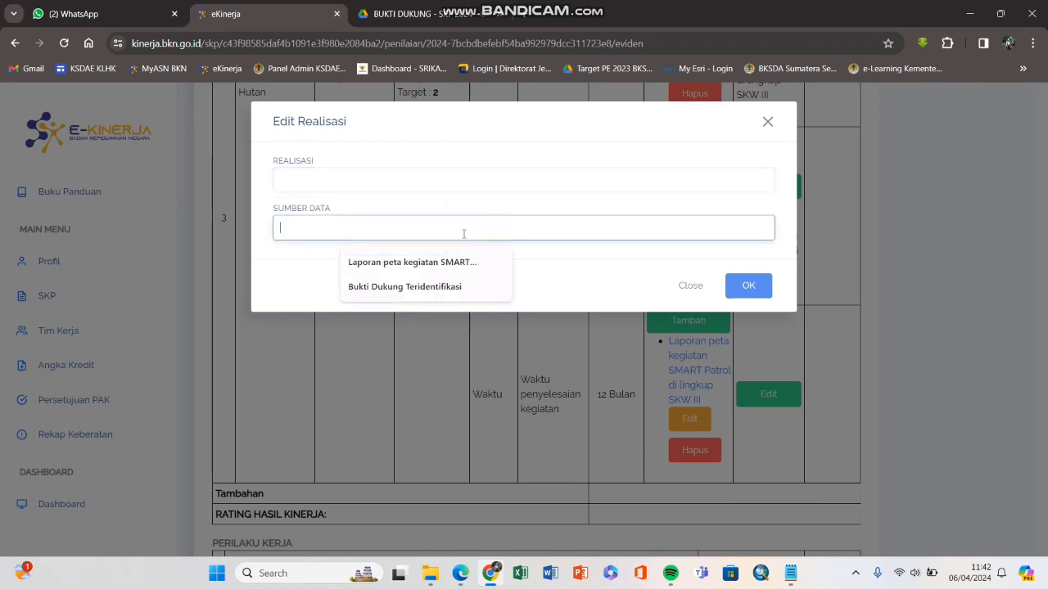
pyautogui.click(472, 179)
pyautogui.click(460, 573)
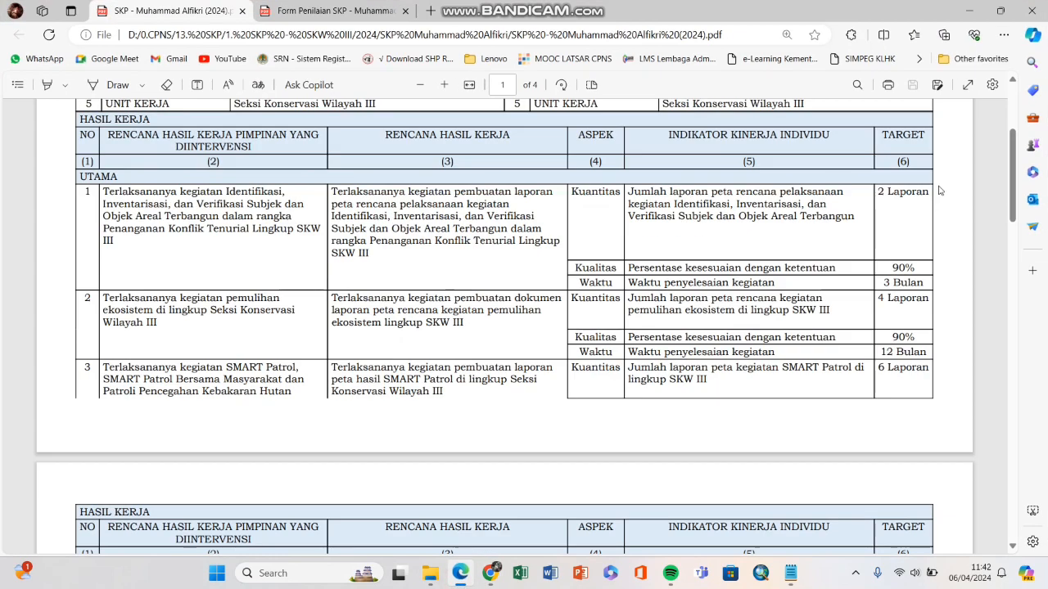
pyautogui.moveTo(878, 194); pyautogui.dragTo(924, 197)
pyautogui.click(893, 208)
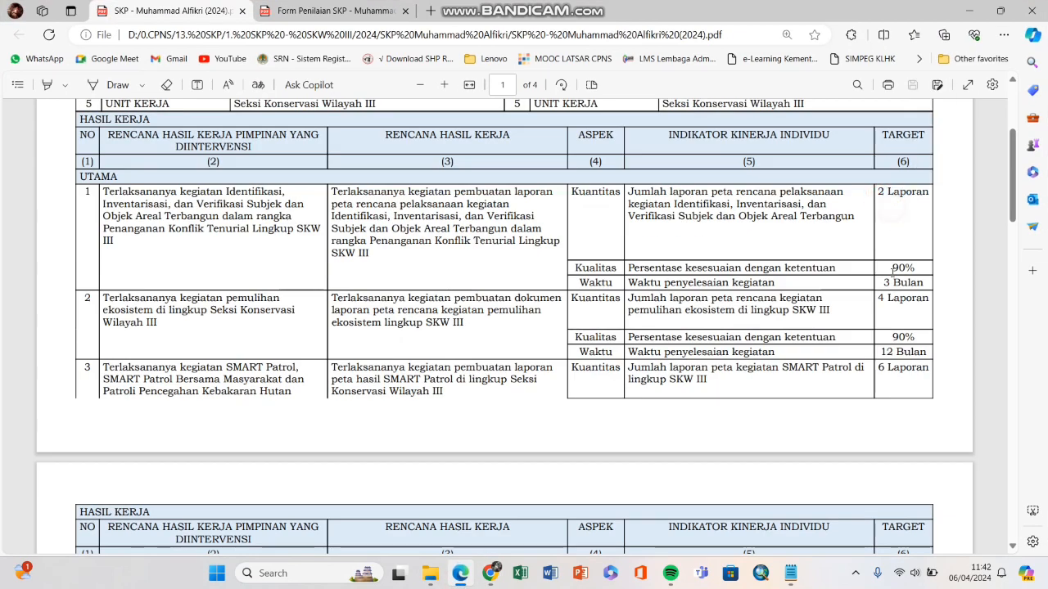